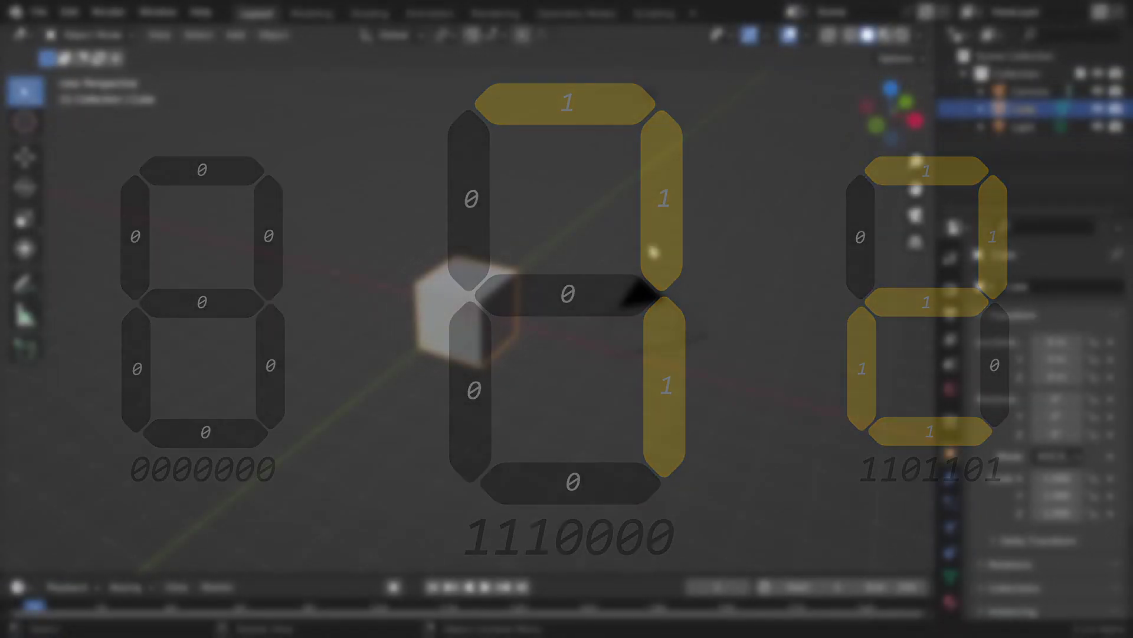
Delete all default objects from the scene
{"action": "middle_click_drag", "start_coordinate": [619, 288], "coordinate": [512, 336]}
{"action": "key", "text": "a"}
{"action": "key", "text": "x"}
{"action": "left_click", "coordinate": [632, 261]}
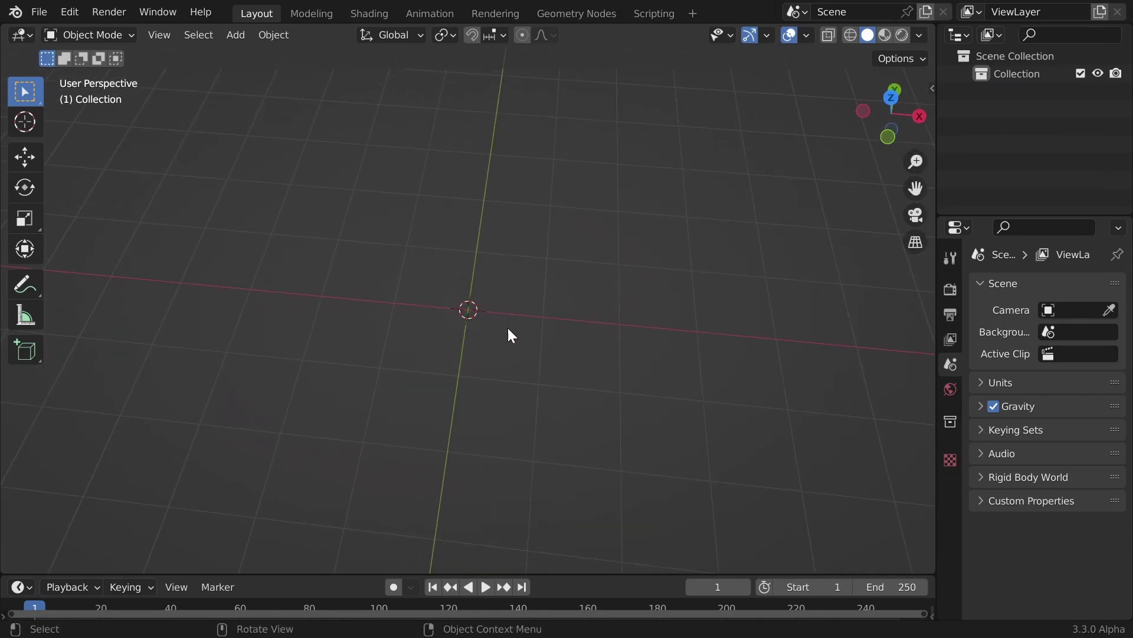
Add a plane and scale its mesh to 0.2 along the X axis
{"action": "key", "text": "shift+a"}
{"action": "mouse_move", "coordinate": [506, 268]}
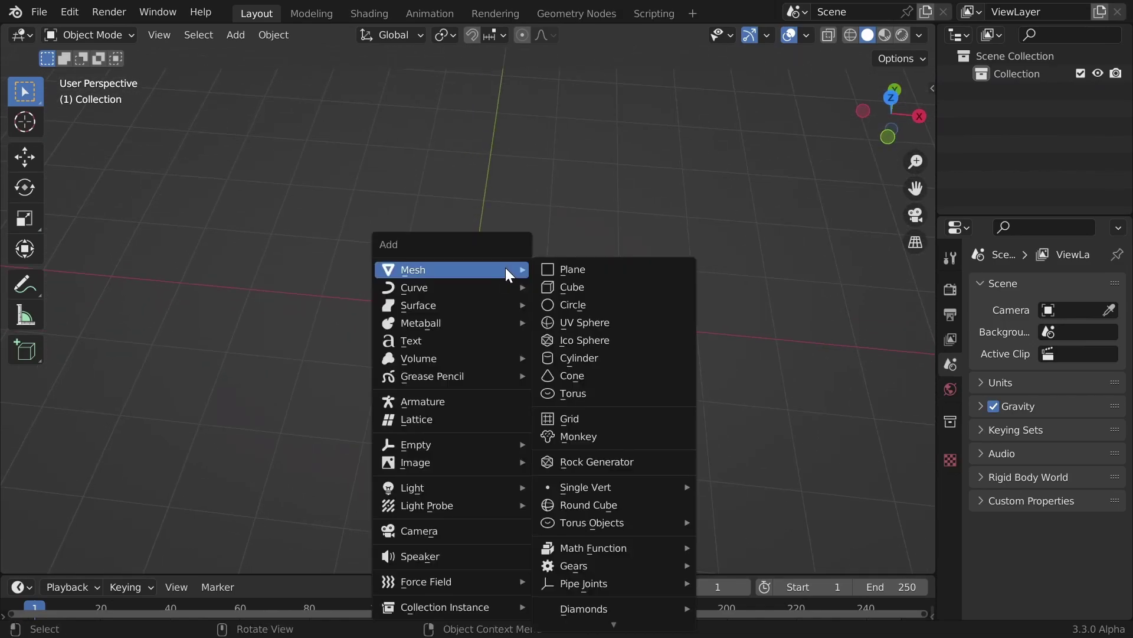
{"action": "left_click", "coordinate": [565, 269]}
{"action": "key", "text": "Tab"}
{"action": "middle_click_drag", "start_coordinate": [567, 311], "coordinate": [574, 328]}
{"action": "type", "text": "sx"}
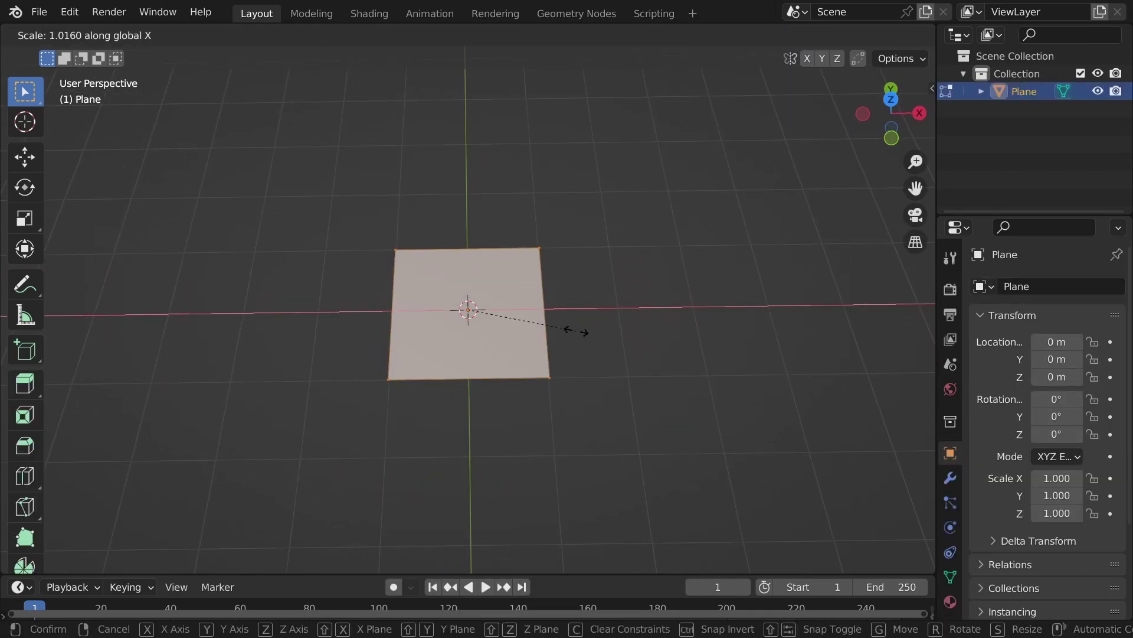
{"action": "type", "text": ".2"}
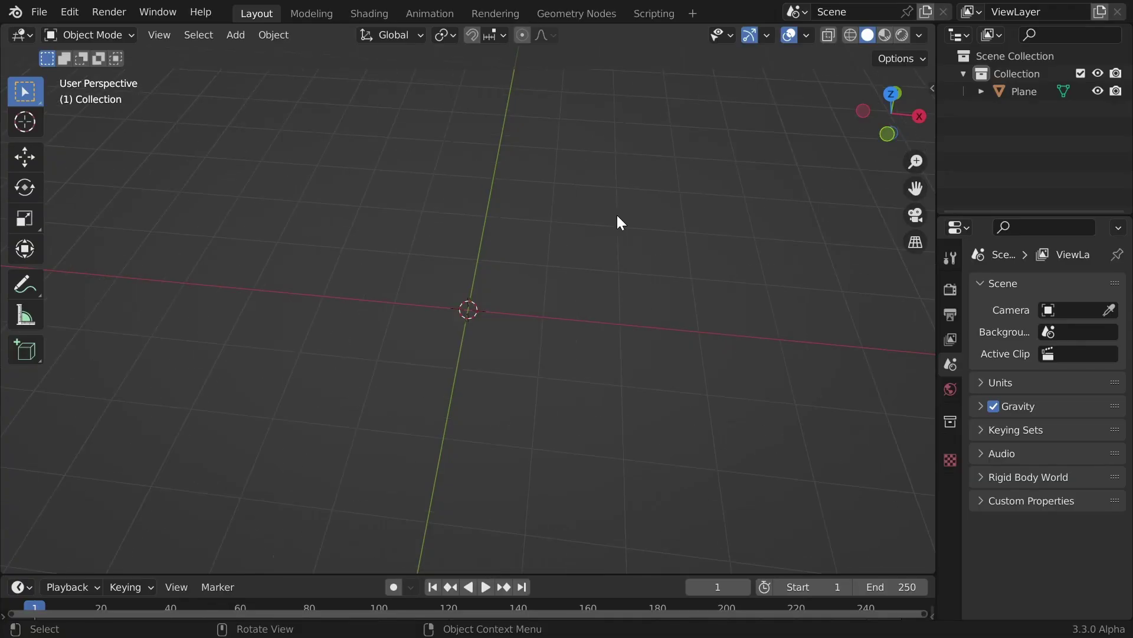
Add a new plane at the origin and scale its mesh to 0.2 along the X axis
{"action": "middle_click_drag", "start_coordinate": [618, 222], "coordinate": [608, 264]}
{"action": "key", "text": "shift+a"}
{"action": "mouse_move", "coordinate": [608, 263]}
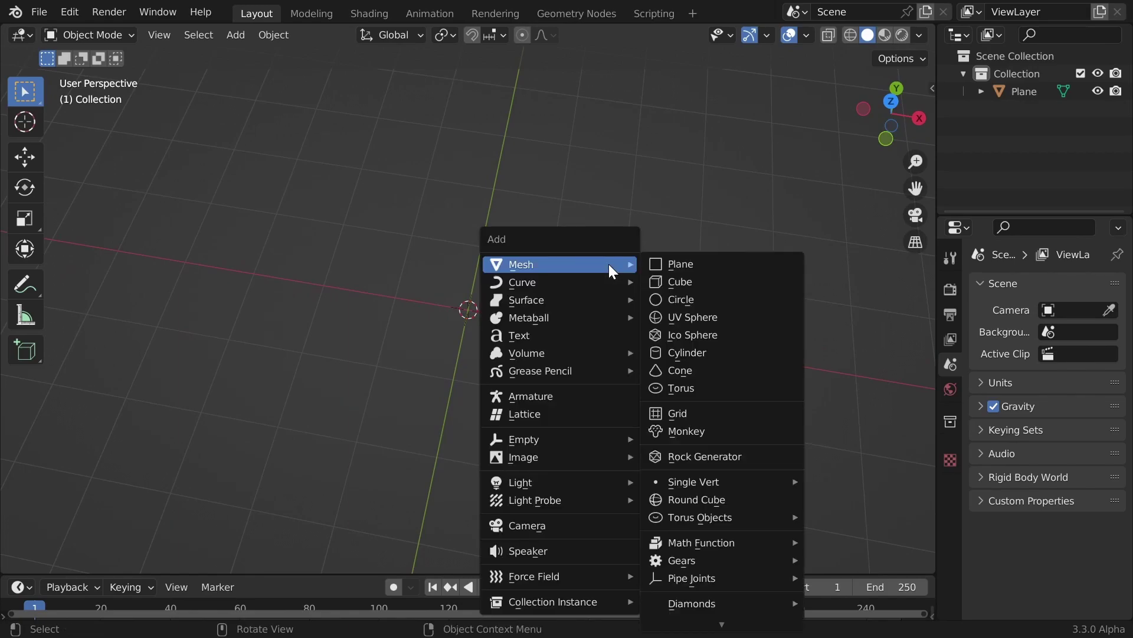
{"action": "left_click", "coordinate": [660, 261]}
{"action": "key", "text": "Tab"}
{"action": "middle_click_drag", "start_coordinate": [579, 316], "coordinate": [602, 299]}
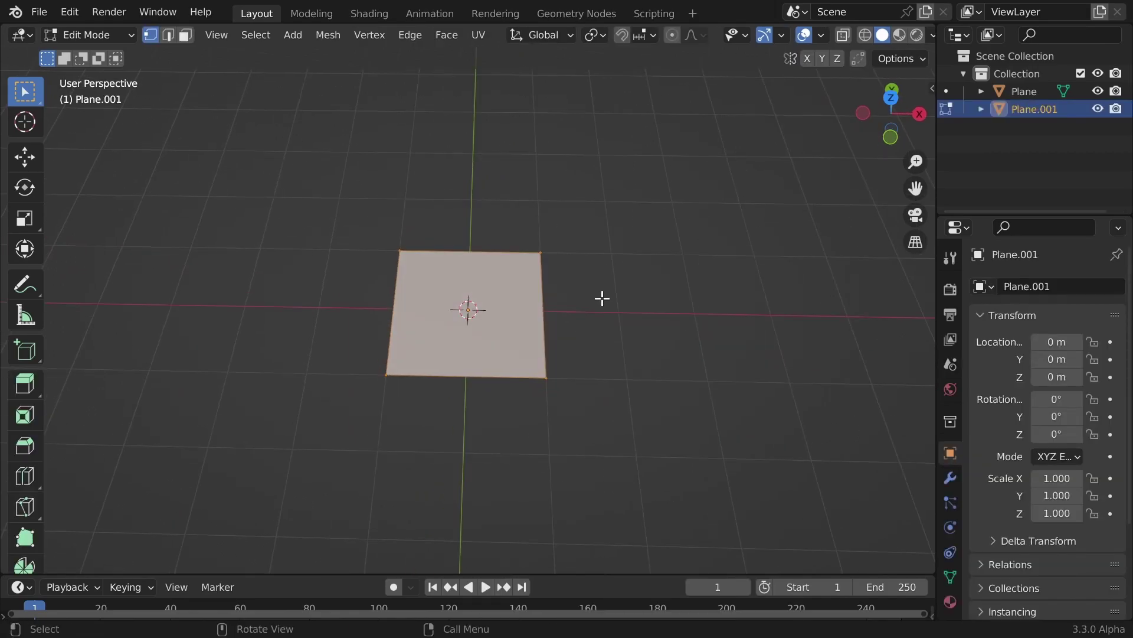
{"action": "key", "text": "s"}
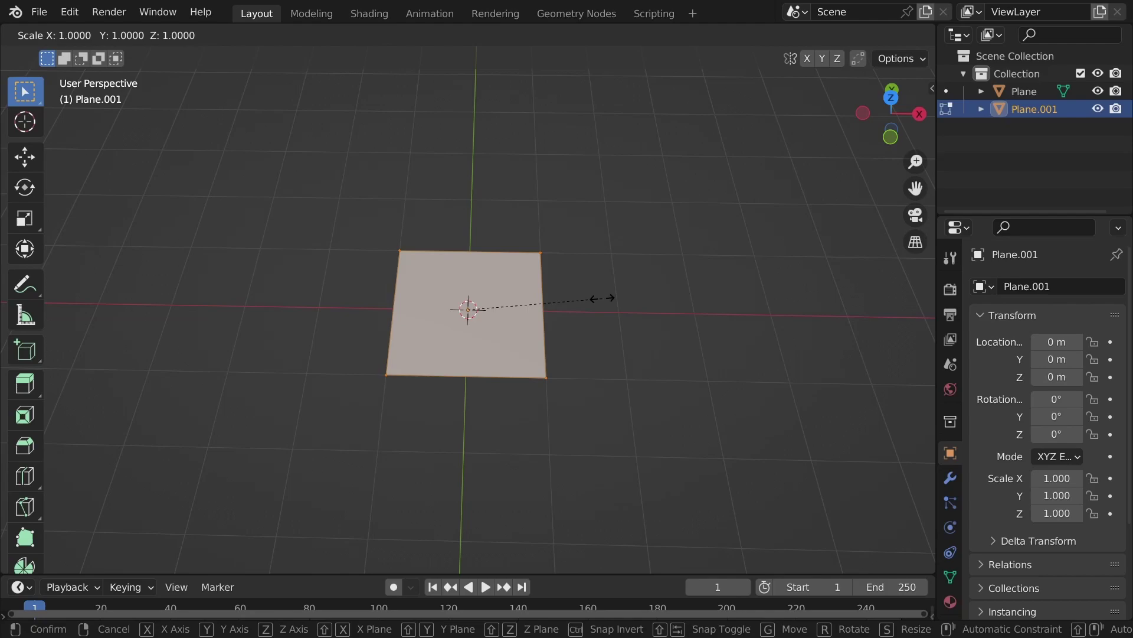
{"action": "type", "text": ".2"}
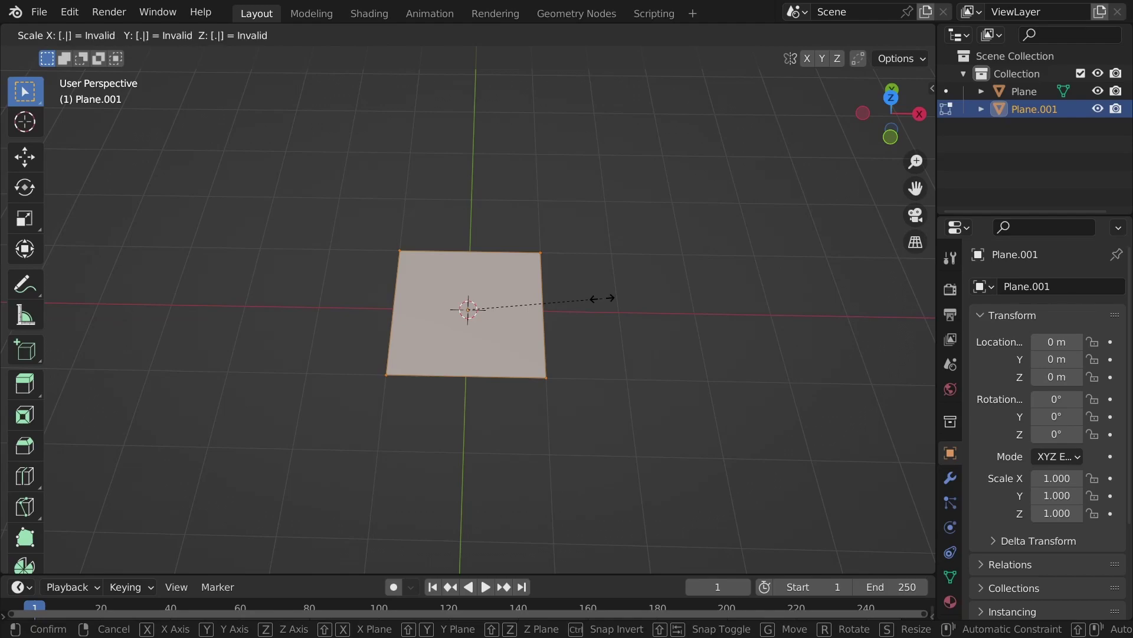
{"action": "key", "text": "Return"}
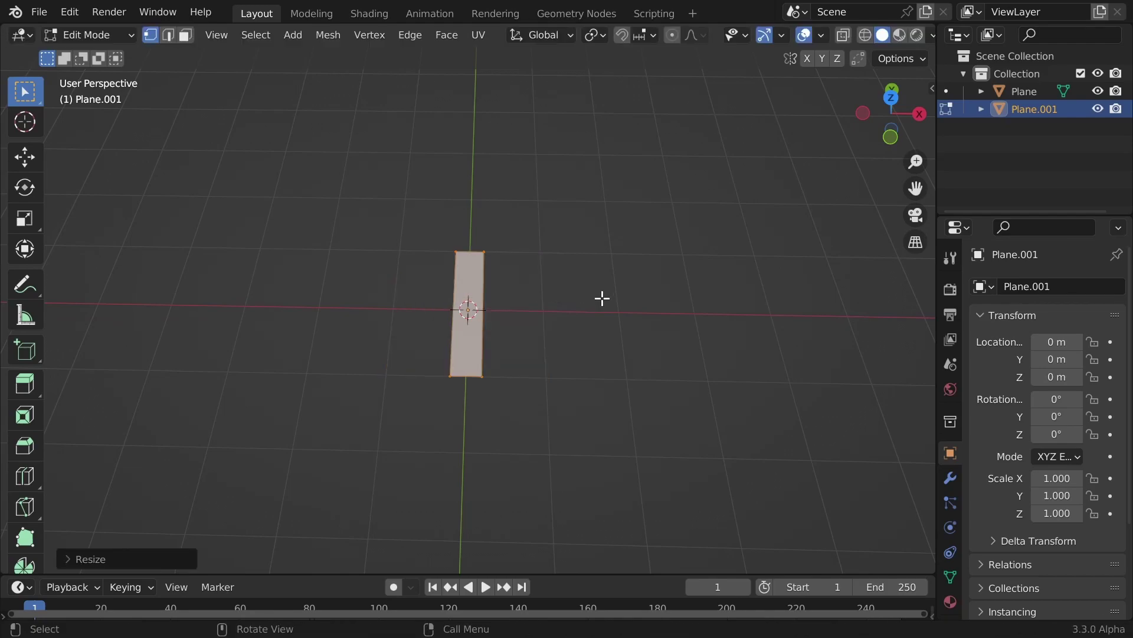
Add a centred lengthwise loop cut through the narrow plane
{"action": "scroll", "coordinate": [602, 298], "scroll_direction": "up", "scroll_amount": 3}
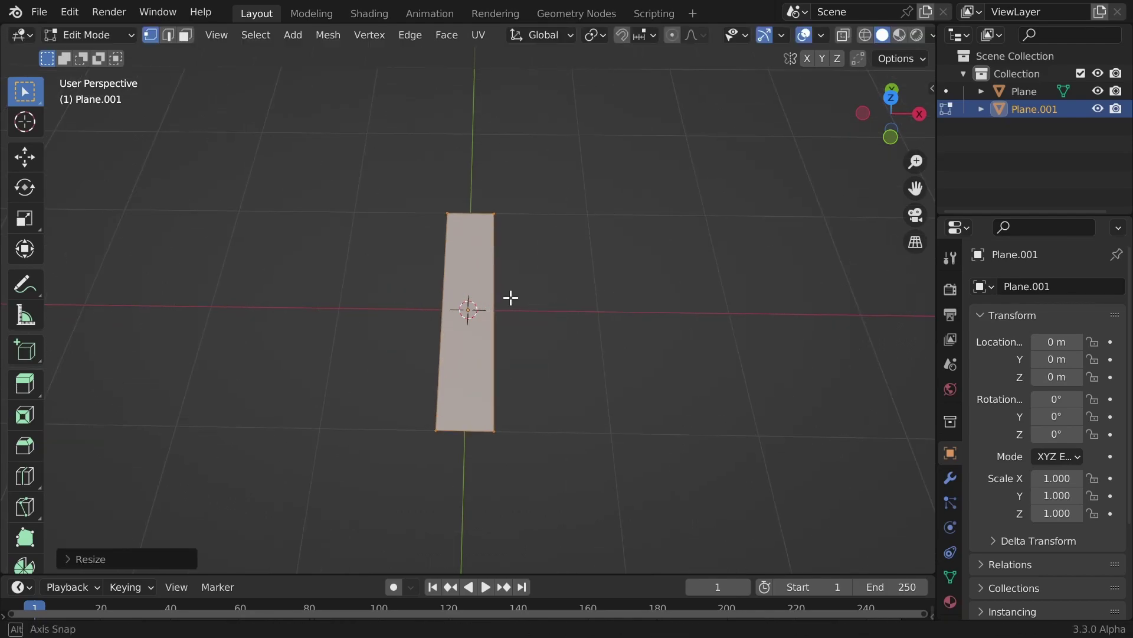
{"action": "key", "text": "ctrl+r"}
{"action": "left_click", "coordinate": [466, 213]}
{"action": "right_click", "coordinate": [462, 233]}
{"action": "middle_click_drag", "start_coordinate": [526, 351], "coordinate": [529, 337]}
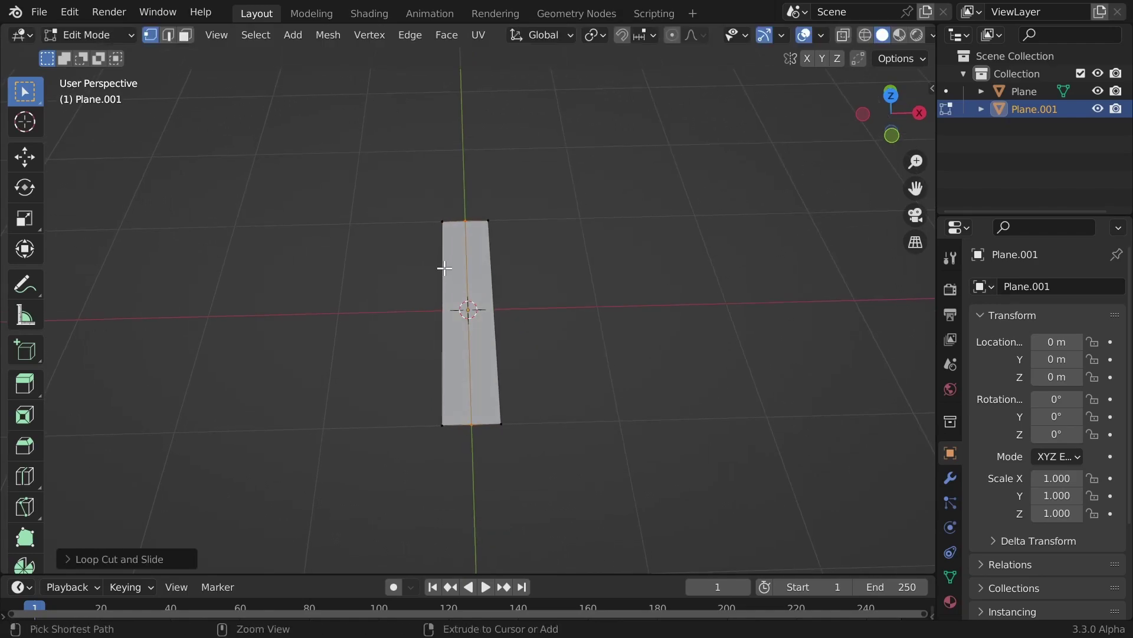
Invert the selection to the four corner vertices and scale them inward along Y to form pointed ends
{"action": "key", "text": "ctrl+i"}
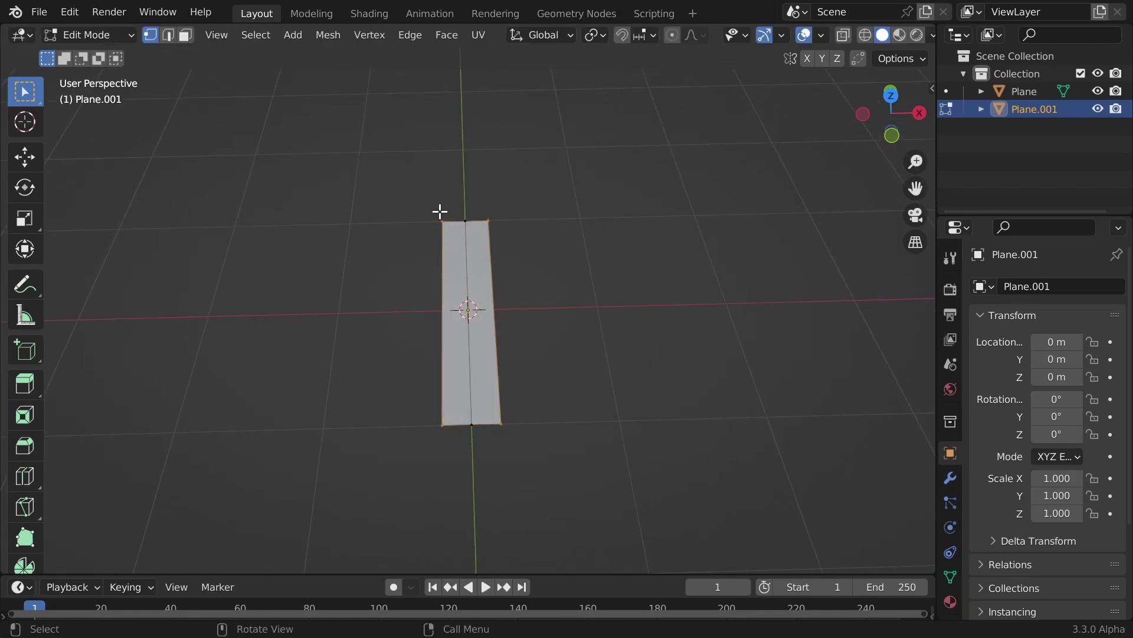
{"action": "middle_click_drag", "start_coordinate": [542, 248], "coordinate": [534, 273]}
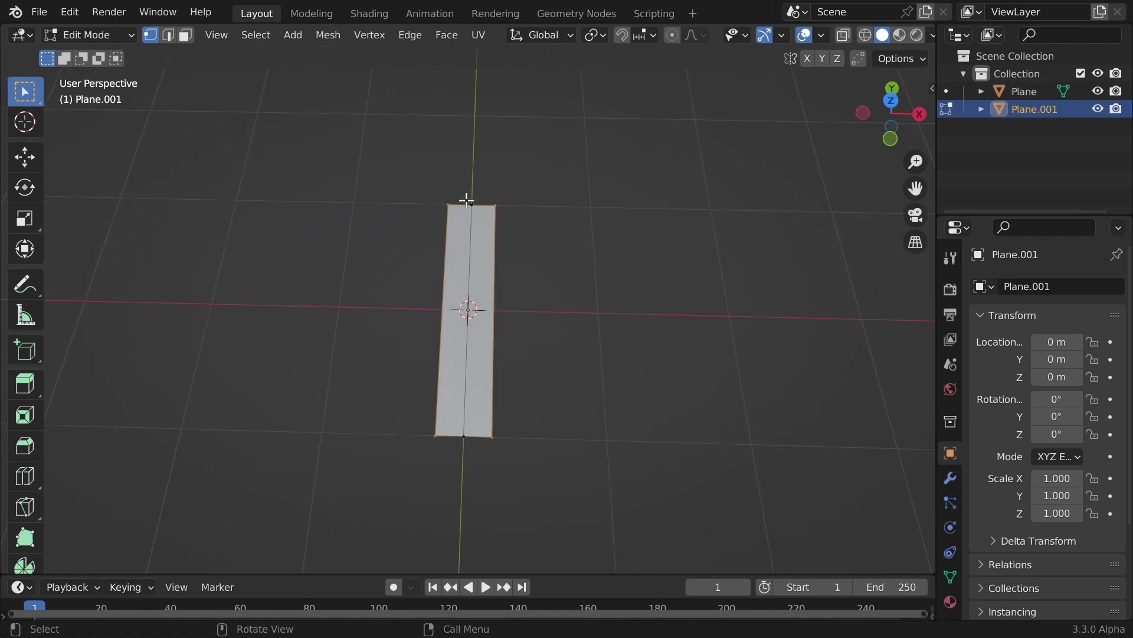
{"action": "middle_click_drag", "start_coordinate": [577, 347], "coordinate": [529, 343]}
{"action": "key", "text": "s"}
{"action": "key", "text": "y"}
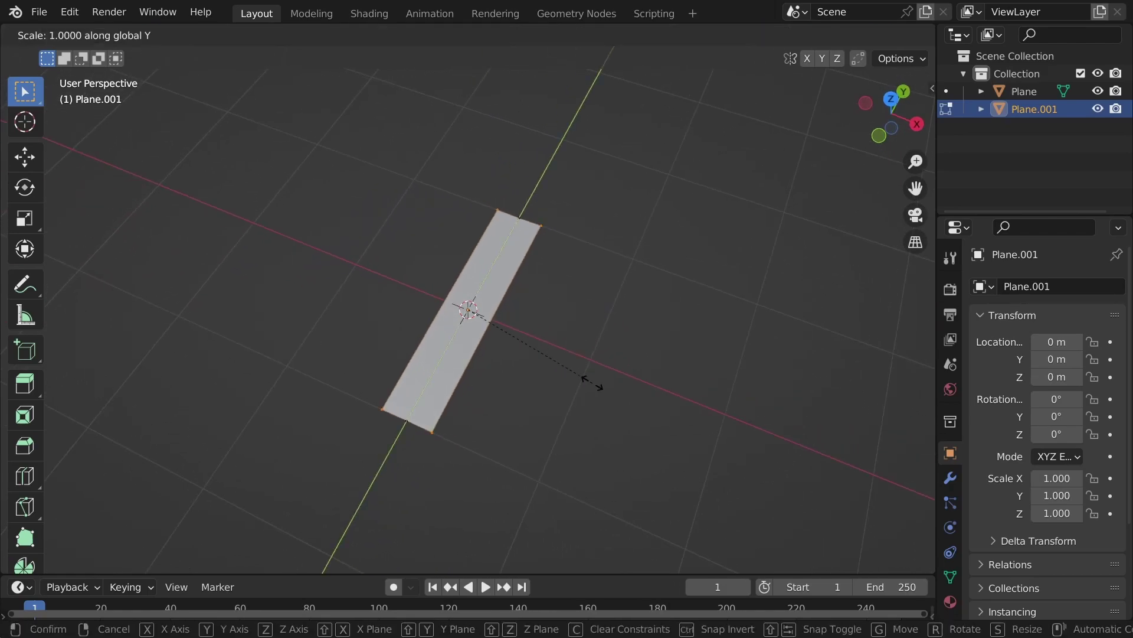
{"action": "left_click", "coordinate": [555, 374]}
Select the whole segment mesh and move it slightly up along Z above the origin
{"action": "key", "text": "Tab"}
{"action": "middle_click_drag", "start_coordinate": [554, 374], "coordinate": [528, 336]}
{"action": "key", "text": "Tab"}
{"action": "key", "text": "a"}
{"action": "key", "text": "e"}
{"action": "key", "text": "z"}
{"action": "left_click", "coordinate": [546, 366]}
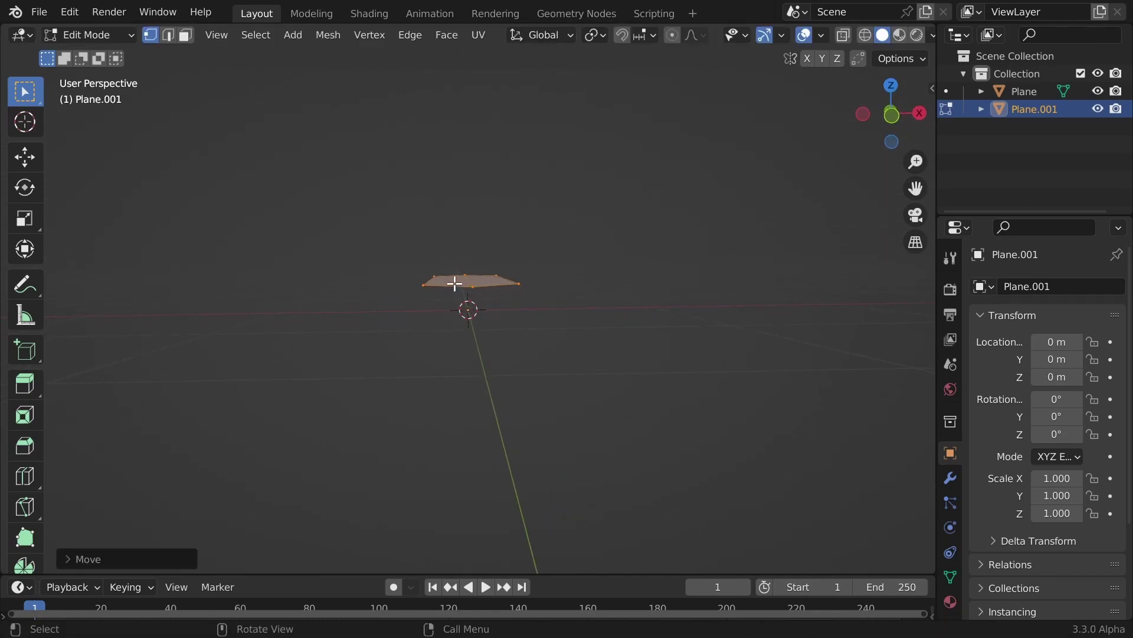
{"action": "key", "text": "g"}
{"action": "key", "text": "z"}
{"action": "left_click", "coordinate": [569, 331]}
Extrude the segment face upward by about 0.04 m and return to Object Mode
{"action": "middle_click_drag", "start_coordinate": [569, 331], "coordinate": [569, 329]}
{"action": "key", "text": "e"}
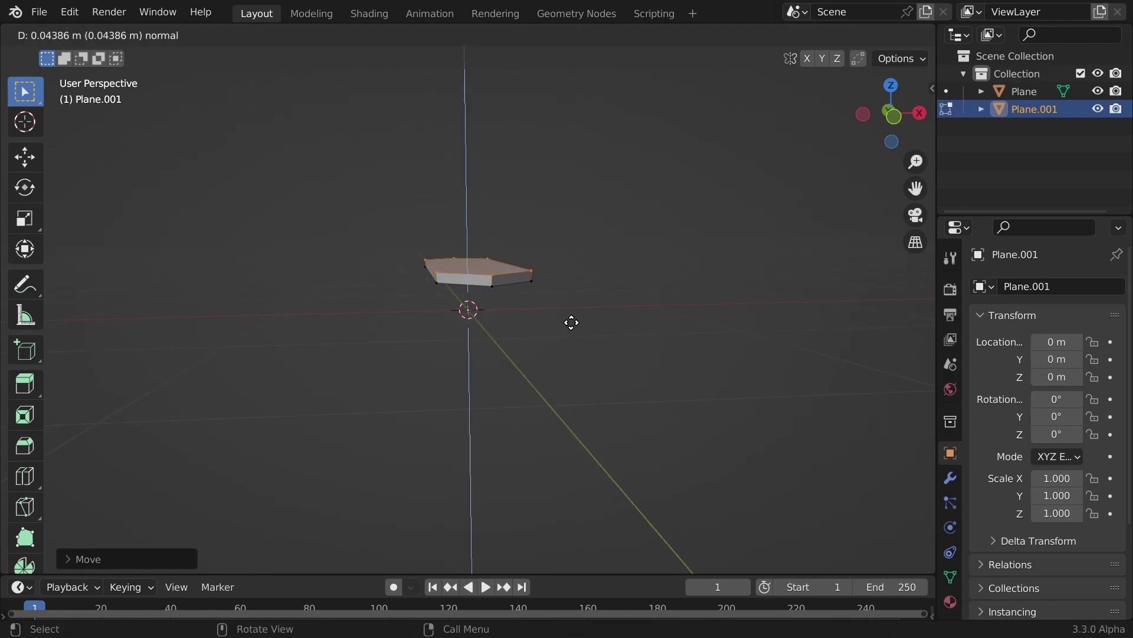
{"action": "left_click", "coordinate": [569, 325]}
{"action": "middle_click_drag", "start_coordinate": [567, 326], "coordinate": [551, 378]}
{"action": "key", "text": "Tab"}
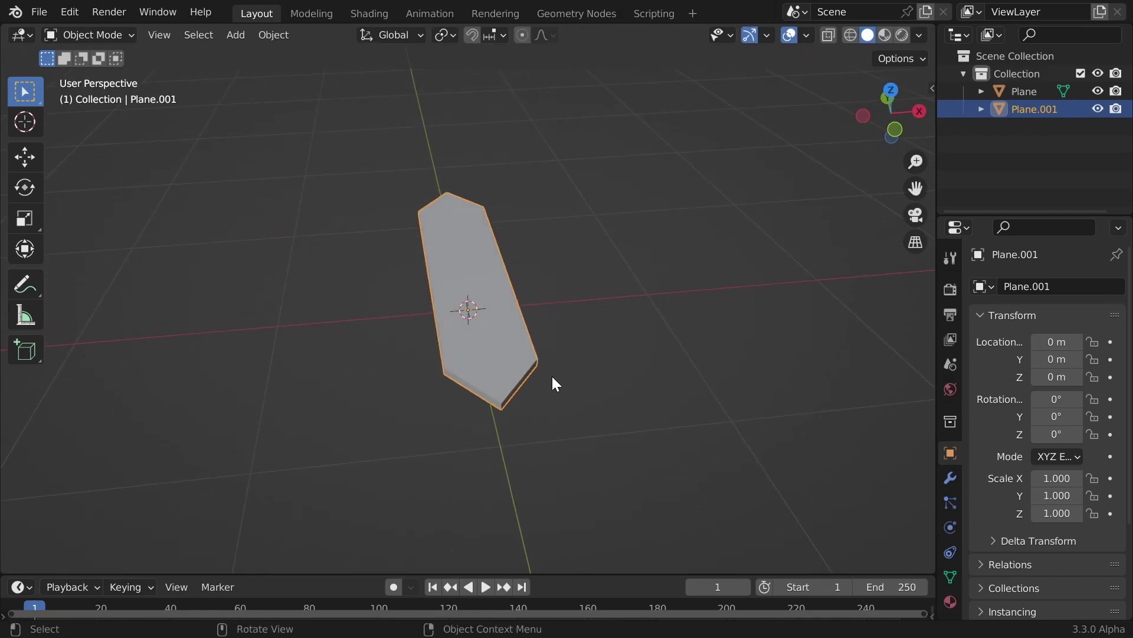
Delete the unused first plane and rename the remaining object Segment
{"action": "left_click", "coordinate": [1032, 92]}
{"action": "key", "text": "x"}
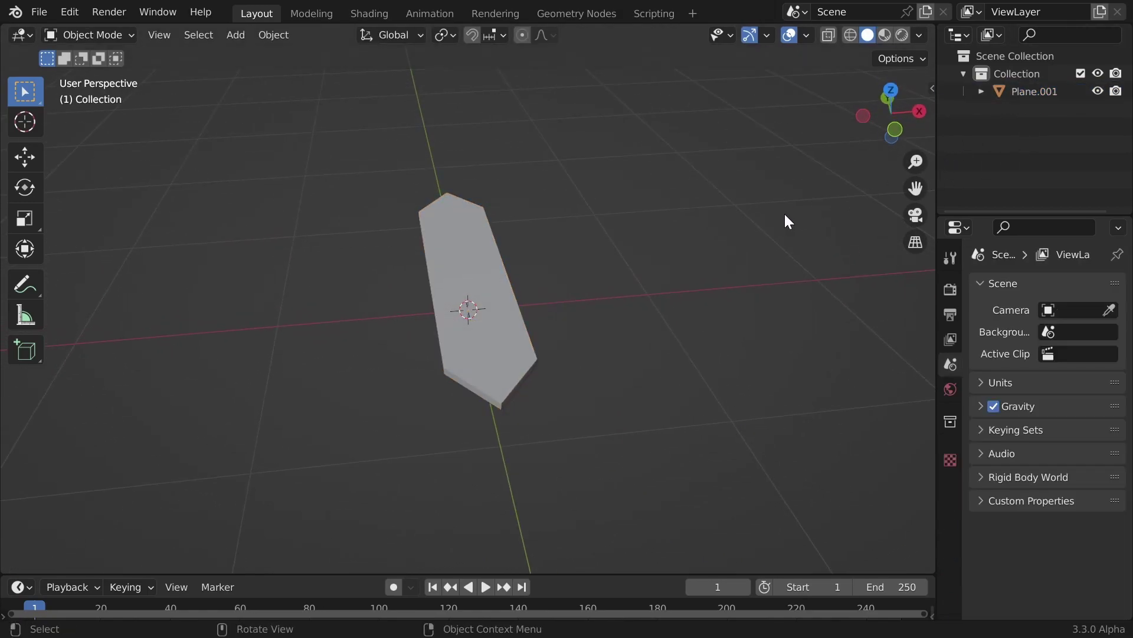
{"action": "double_click", "coordinate": [1027, 90]}
{"action": "type", "text": "Segment"}
{"action": "key", "text": "Return"}
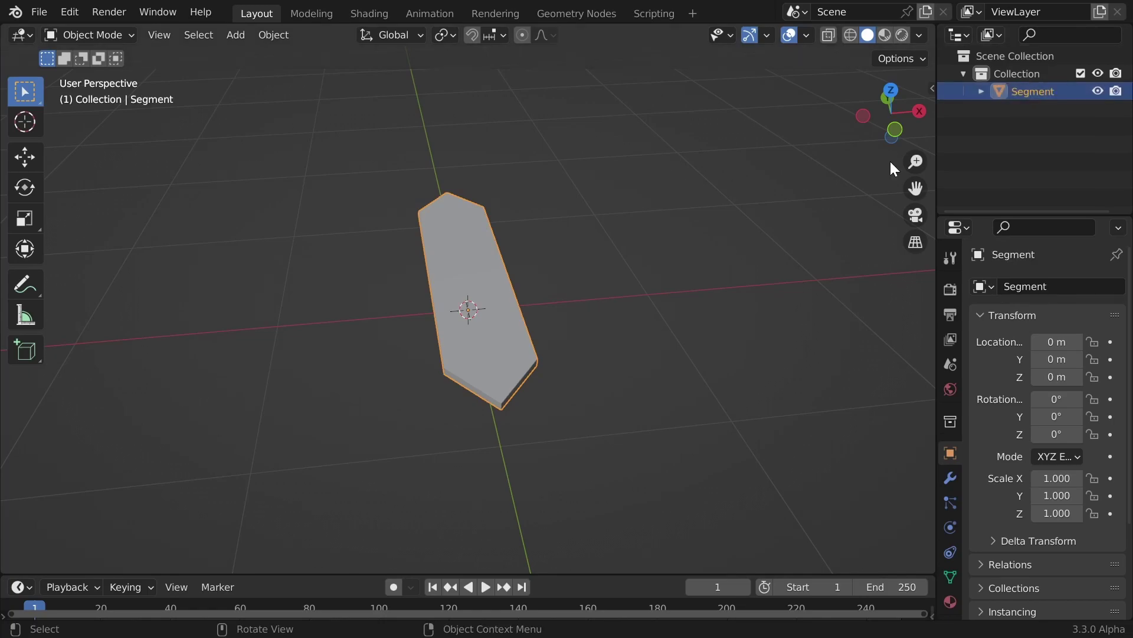
Hide the Segment object in the viewport and save the file
{"action": "left_click", "coordinate": [1098, 91]}
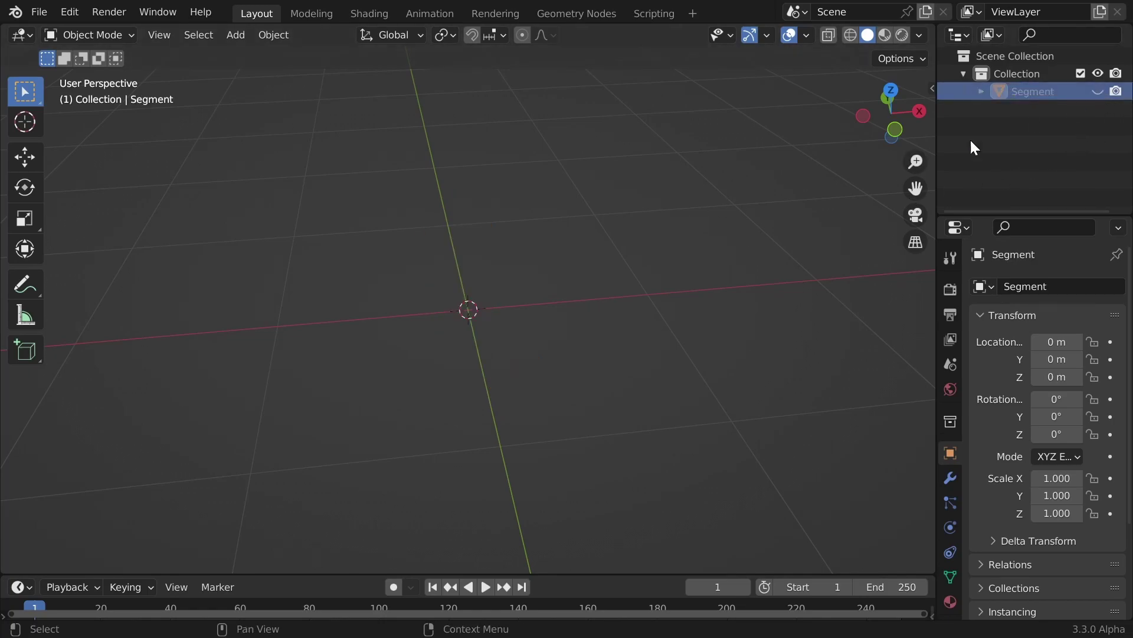
{"action": "key", "text": "ctrl+s"}
Add a cube mesh and open the Geometry Nodes workspace
{"action": "key", "text": "shift+a"}
{"action": "mouse_move", "coordinate": [505, 229]}
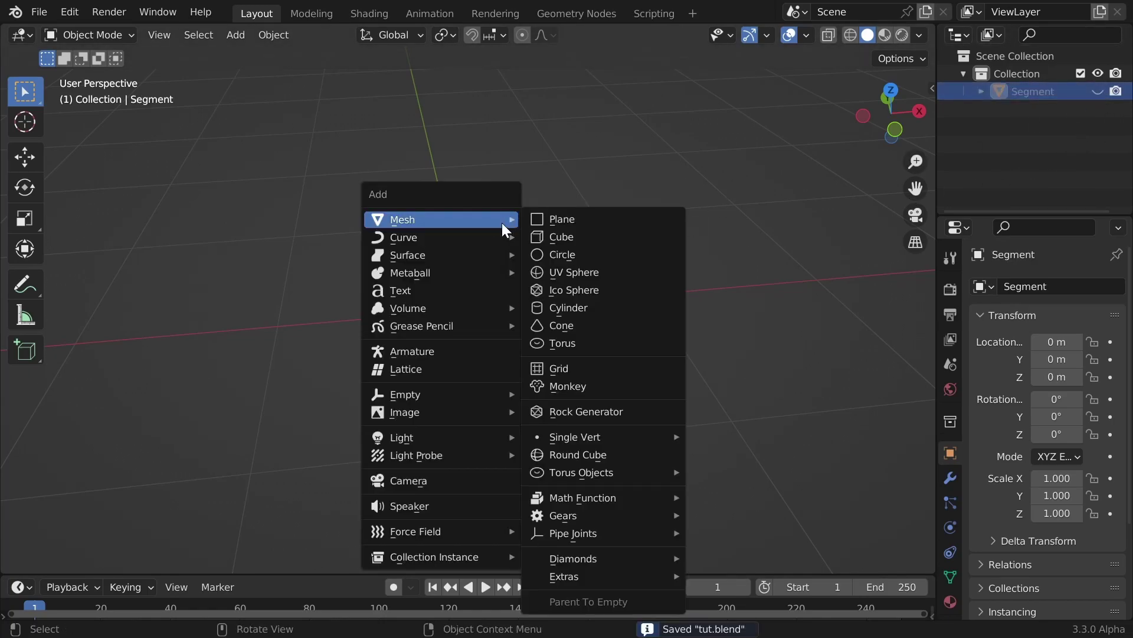
{"action": "left_click", "coordinate": [572, 236]}
{"action": "left_click", "coordinate": [564, 14]}
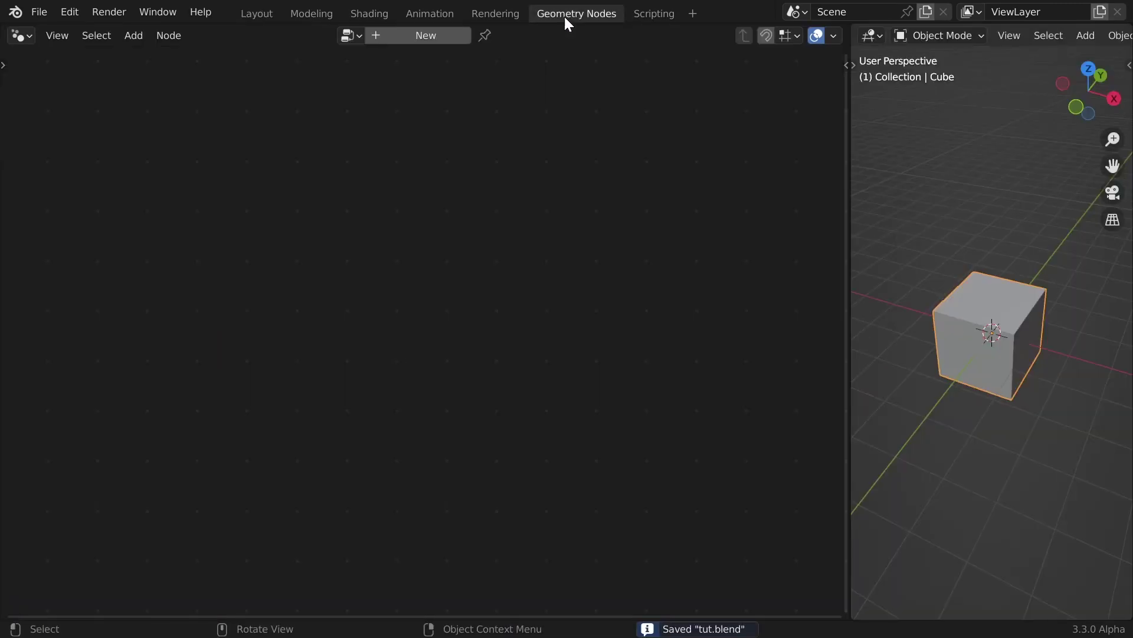
Create a new geometry node tree on the cube and delete its Group Input node
{"action": "left_click", "coordinate": [394, 37]}
{"action": "scroll", "coordinate": [494, 295], "scroll_direction": "up", "scroll_amount": 3}
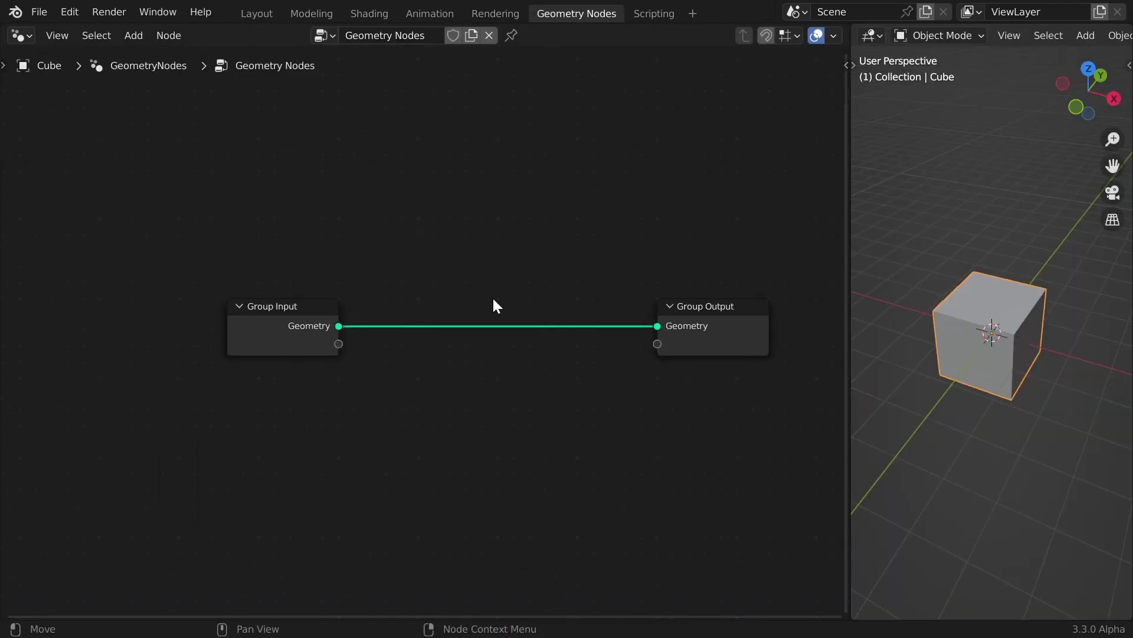
{"action": "left_click", "coordinate": [324, 319]}
{"action": "key", "text": "x"}
{"action": "key", "text": "shift+a"}
{"action": "key", "text": "s"}
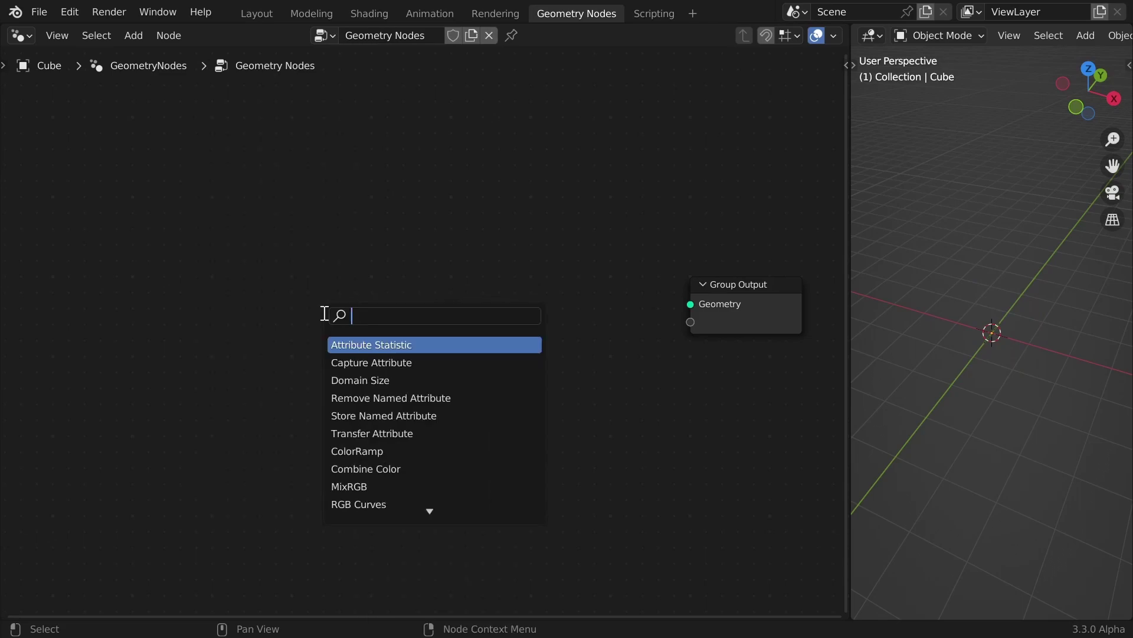
{"action": "key", "text": "Escape"}
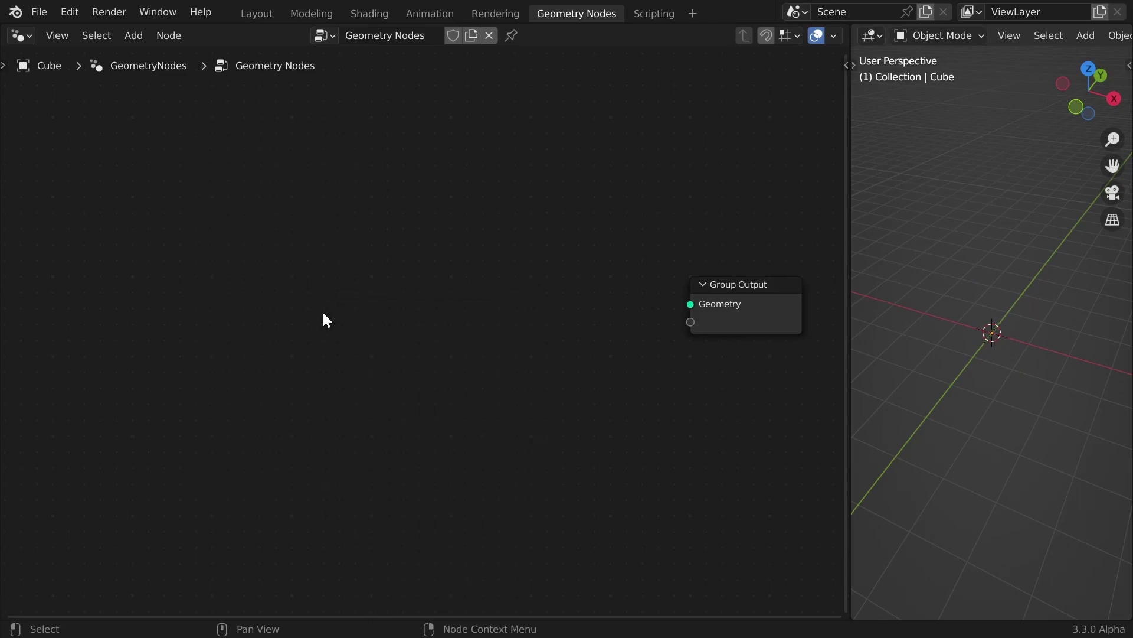
Add an Object Info node to the tree and set its object to Segment
{"action": "key", "text": "shift+a"}
{"action": "type", "text": "sobj"}
{"action": "key", "text": "Return"}
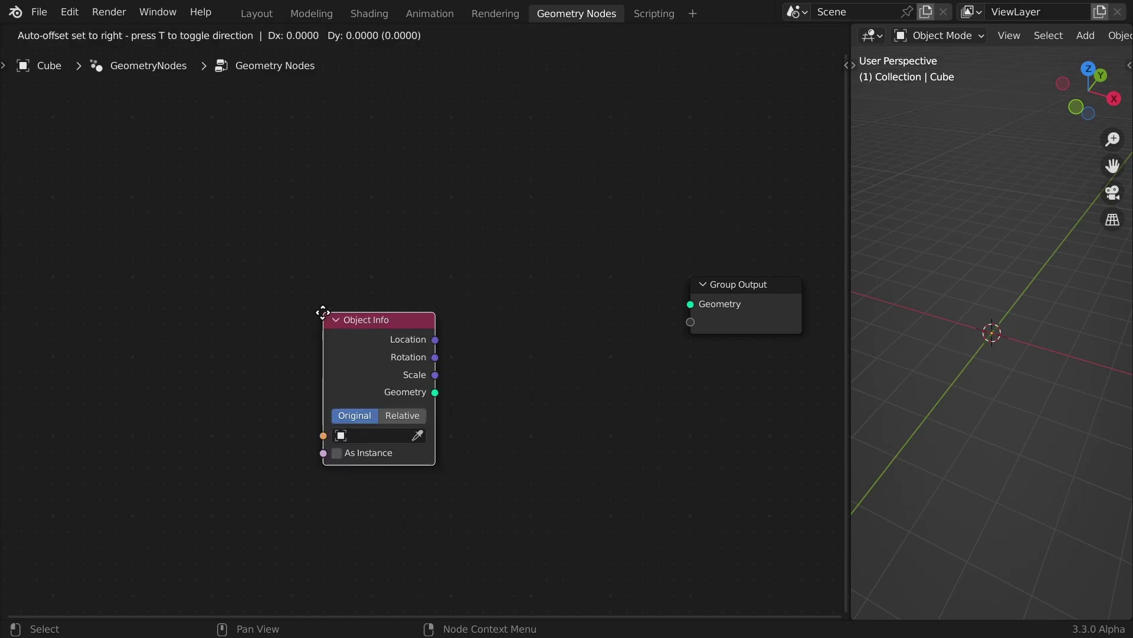
{"action": "left_click", "coordinate": [347, 147]}
{"action": "left_click_drag", "start_coordinate": [377, 190], "coordinate": [363, 196]}
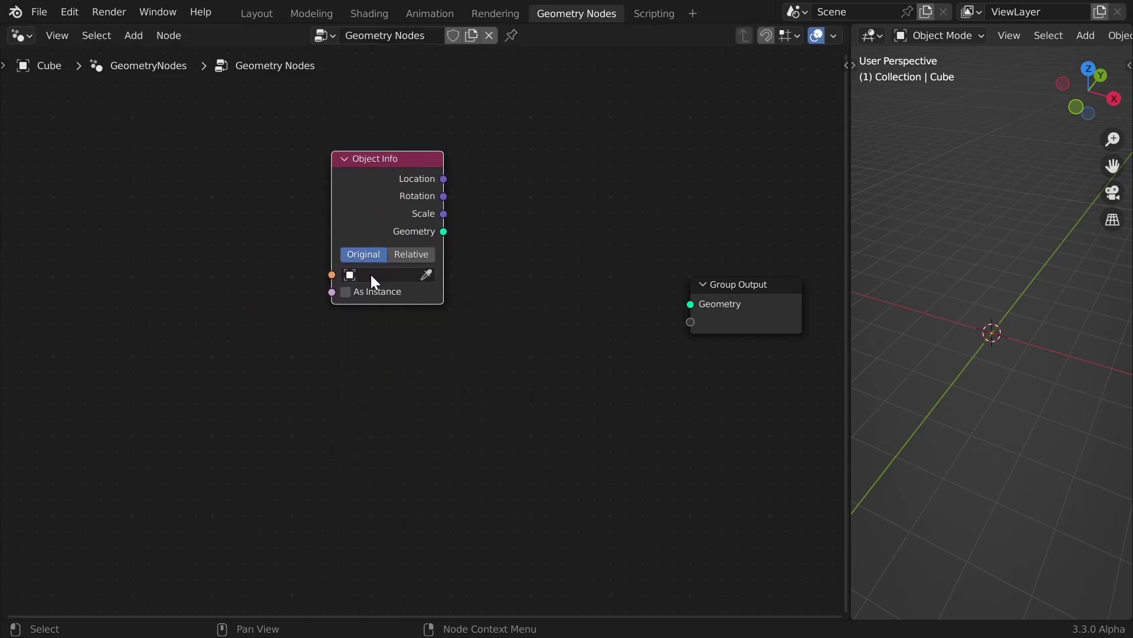
{"action": "left_click", "coordinate": [376, 275]}
{"action": "left_click", "coordinate": [372, 313]}
Connect the Object Info node's Geometry output to the Group Output and space the nodes apart
{"action": "left_click_drag", "start_coordinate": [444, 231], "coordinate": [751, 319]}
{"action": "middle_click_drag", "start_coordinate": [937, 362], "coordinate": [1001, 365]}
{"action": "left_click", "coordinate": [1071, 319]}
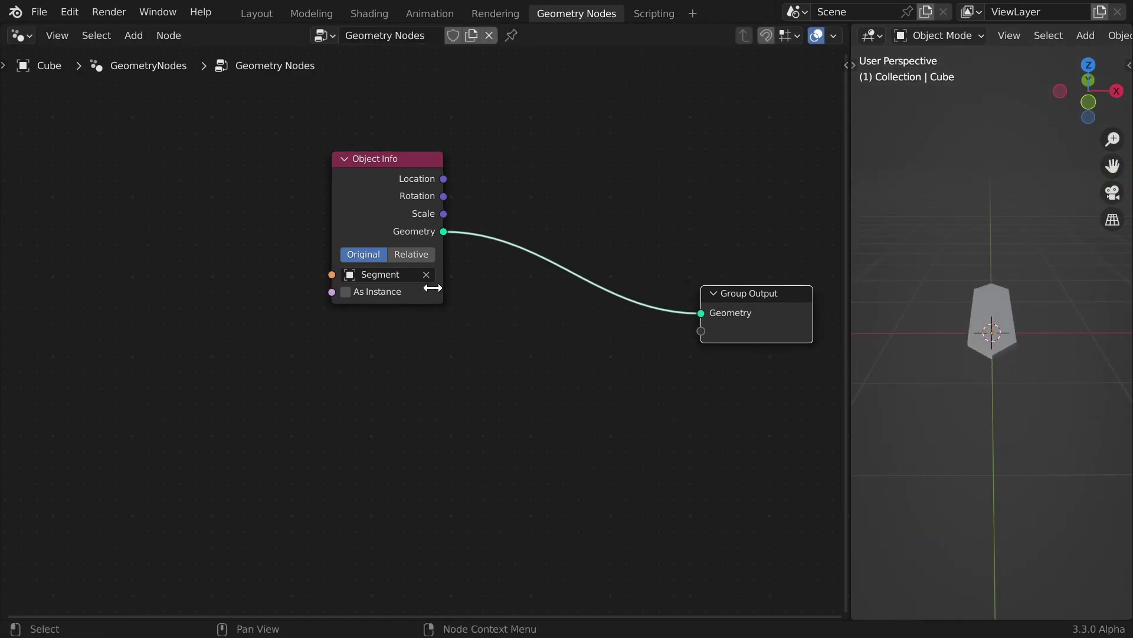
{"action": "left_click_drag", "start_coordinate": [356, 230], "coordinate": [263, 195]}
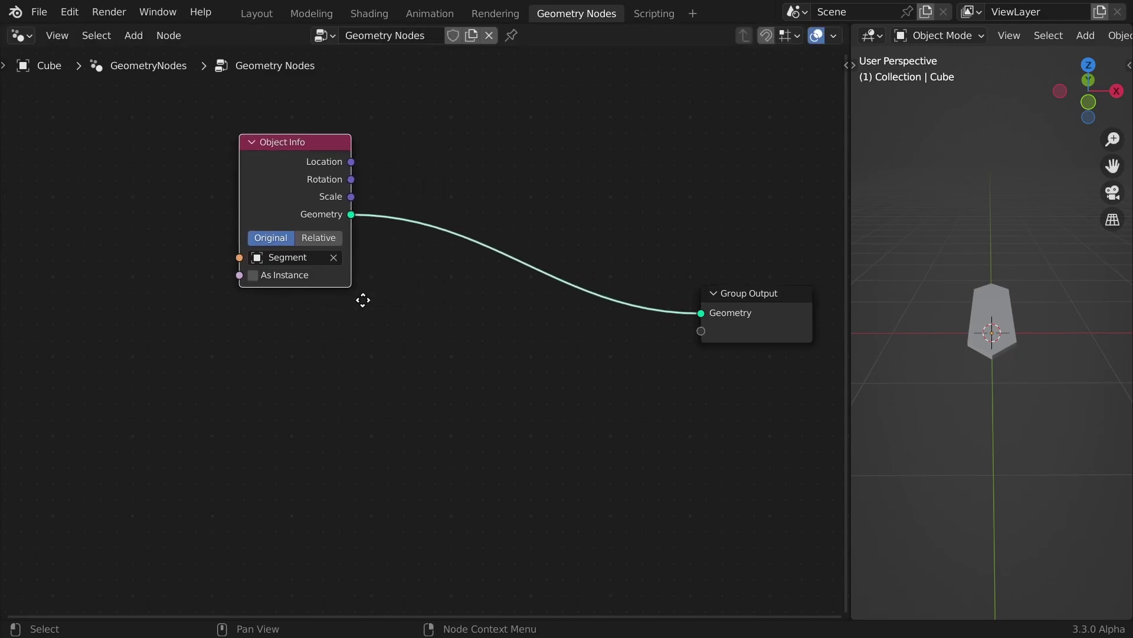
{"action": "middle_click_drag", "start_coordinate": [363, 300], "coordinate": [499, 295]}
{"action": "left_click_drag", "start_coordinate": [436, 201], "coordinate": [518, 214]}
{"action": "scroll", "coordinate": [518, 221], "scroll_direction": "down", "scroll_amount": 2}
{"action": "middle_click_drag", "start_coordinate": [474, 278], "coordinate": [533, 225]}
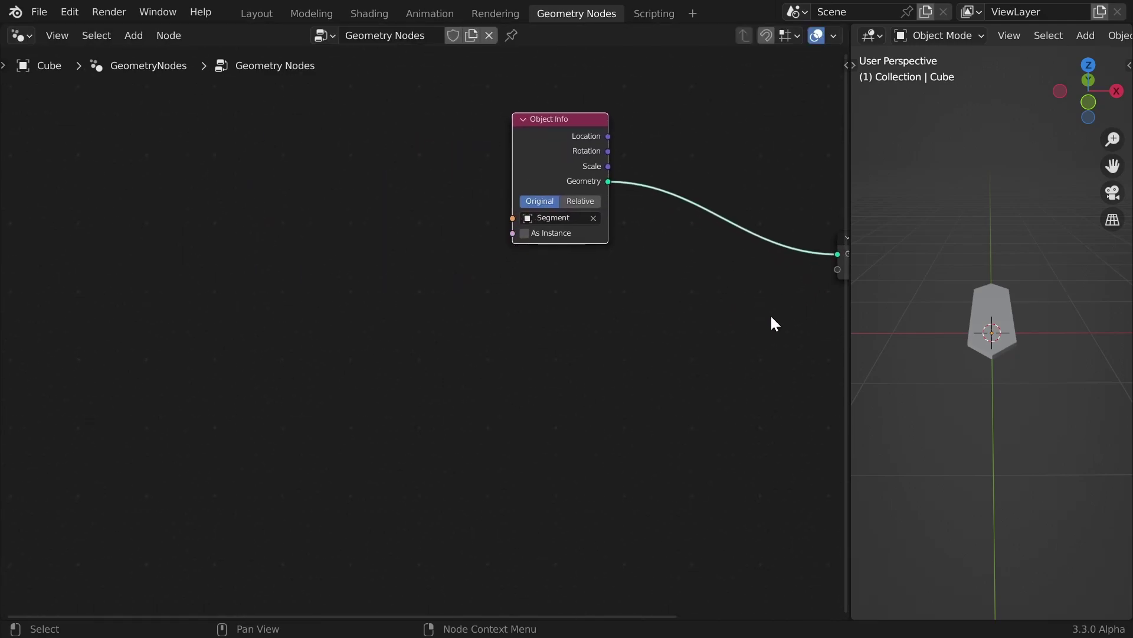
{"action": "middle_click_drag", "start_coordinate": [982, 354], "coordinate": [975, 314]}
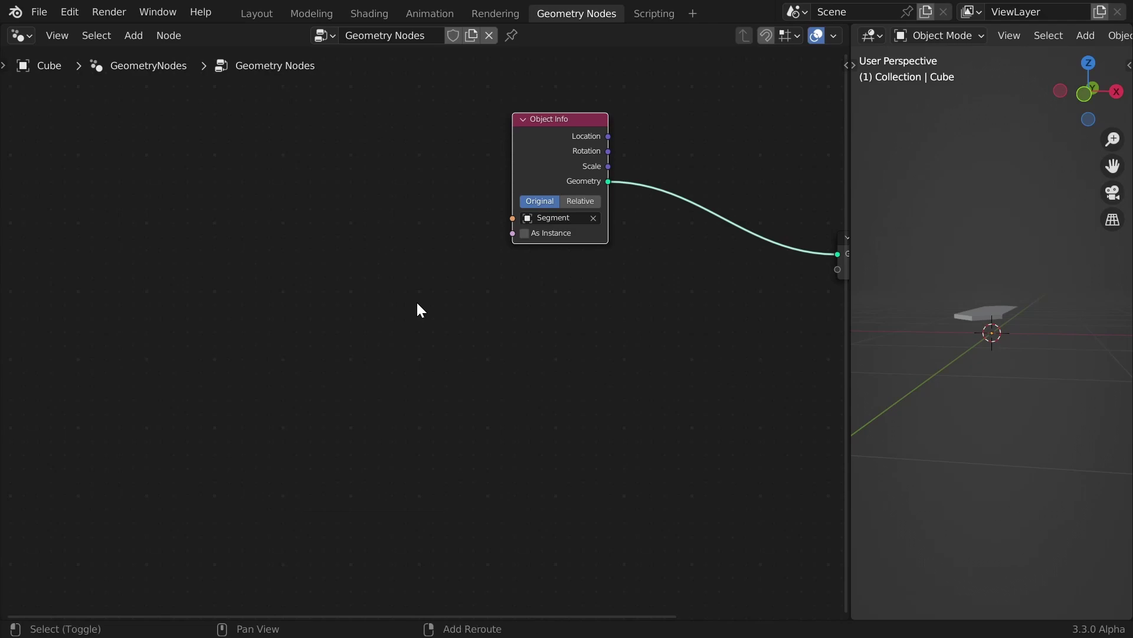
Add a String node containing 1011011 and place it below and ahead of the Object Info node
{"action": "key", "text": "shift+a"}
{"action": "type", "text": "str"}
{"action": "key", "text": "Return"}
{"action": "left_click", "coordinate": [274, 287]}
{"action": "left_click", "coordinate": [337, 332]}
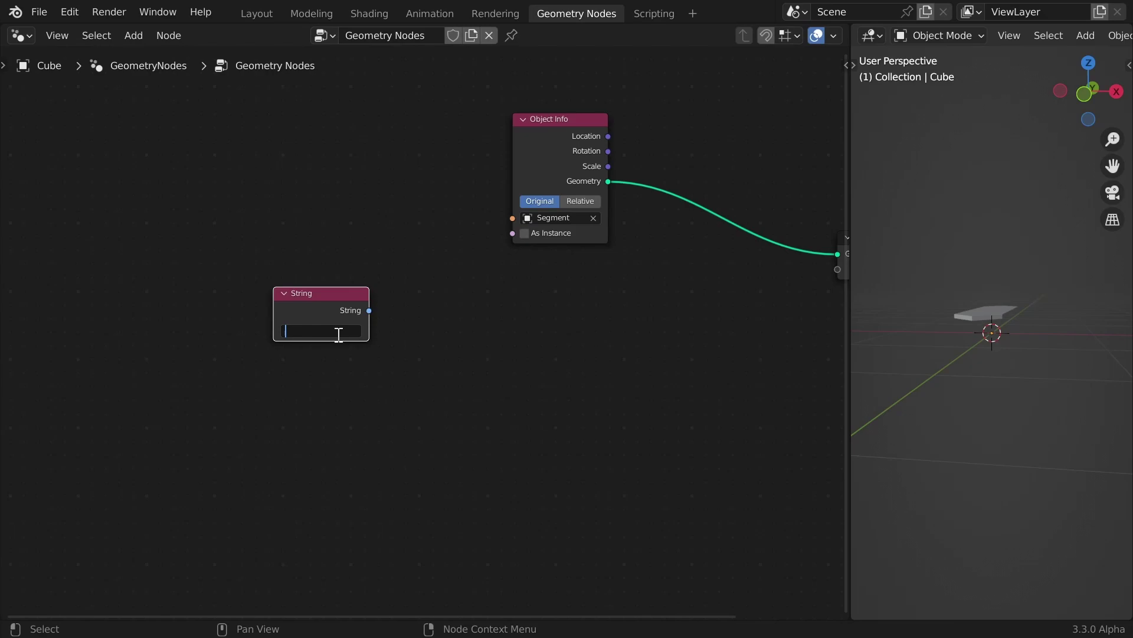
{"action": "type", "text": "1011011"}
{"action": "left_click_drag", "start_coordinate": [322, 308], "coordinate": [233, 379]}
{"action": "middle_click_drag", "start_coordinate": [444, 309], "coordinate": [328, 309]}
{"action": "scroll", "coordinate": [982, 338], "scroll_direction": "down", "scroll_amount": 1}
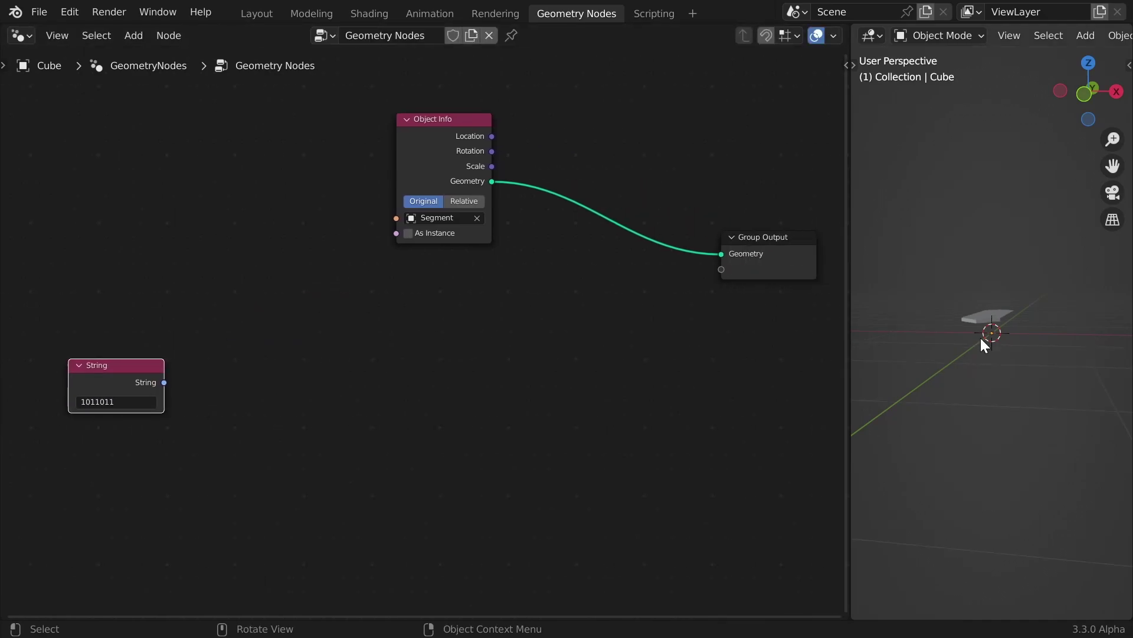
Add a Slice String node fed by the String node and set its length to 1
{"action": "middle_click_drag", "start_coordinate": [983, 345], "coordinate": [1015, 384]}
{"action": "scroll", "coordinate": [201, 384], "scroll_direction": "up", "scroll_amount": 2}
{"action": "left_click_drag", "start_coordinate": [91, 342], "coordinate": [82, 256]}
{"action": "middle_click_drag", "start_coordinate": [235, 296], "coordinate": [337, 348]}
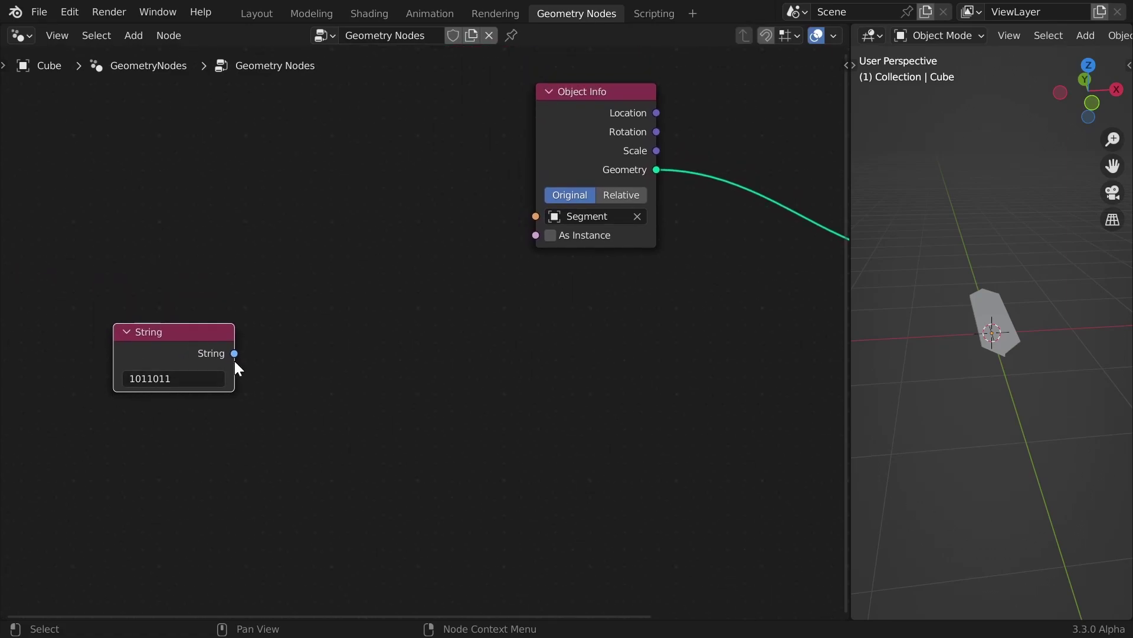
{"action": "left_click_drag", "start_coordinate": [235, 353], "coordinate": [338, 322]}
{"action": "type", "text": "slic"}
{"action": "key", "text": "Return"}
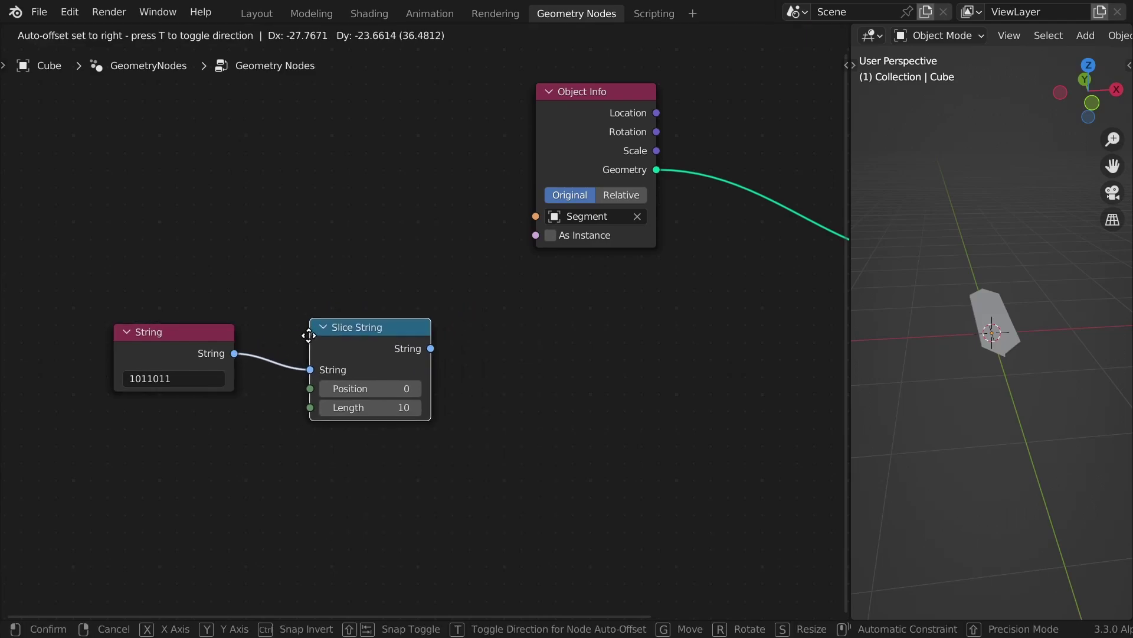
{"action": "left_click", "coordinate": [286, 334]}
{"action": "left_click", "coordinate": [351, 409]}
{"action": "type", "text": "1"}
{"action": "key", "text": "Return"}
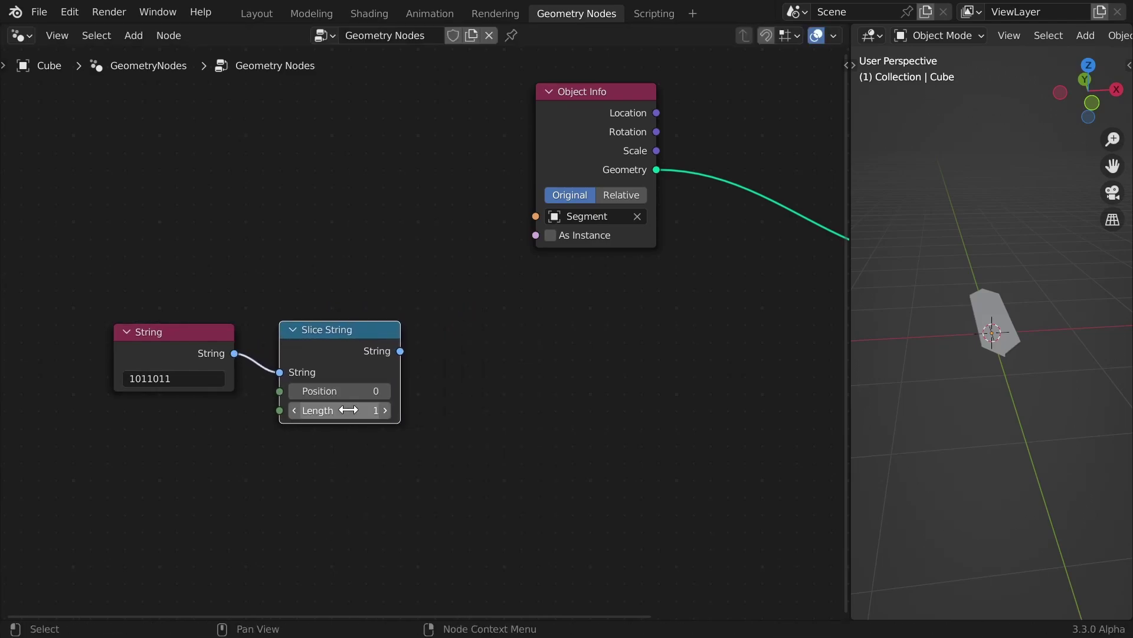
{"action": "left_click_drag", "start_coordinate": [316, 355], "coordinate": [308, 359]}
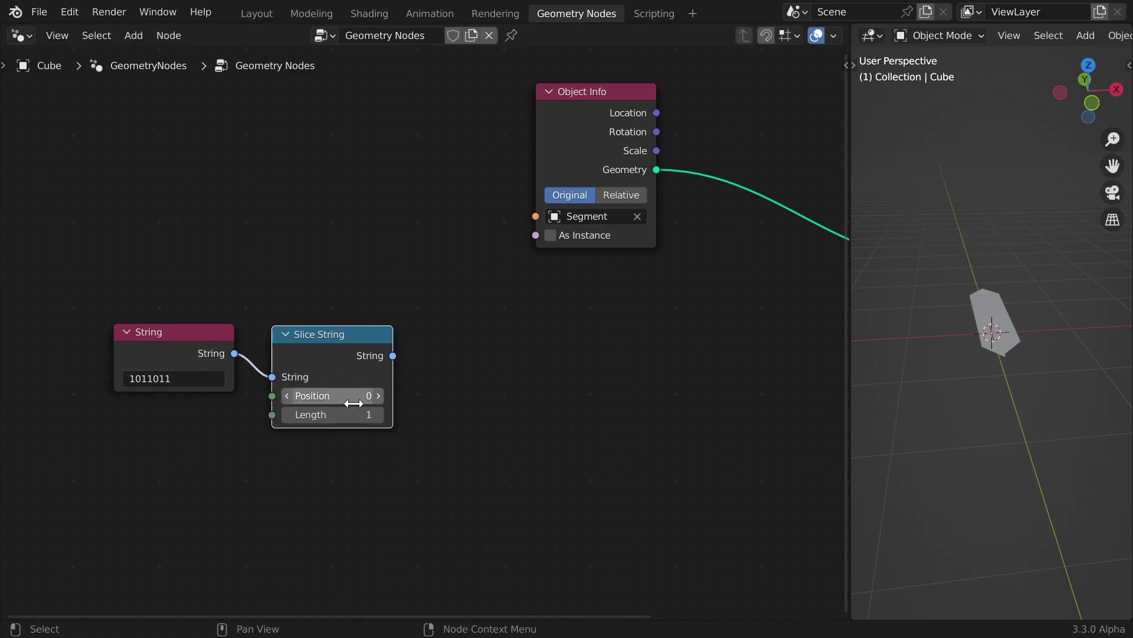
Raise the Slice String node's Position one digit at a time along the string, and bring it back to 0
{"action": "left_click", "coordinate": [378, 396]}
{"action": "left_click", "coordinate": [378, 397]}
{"action": "left_click", "coordinate": [378, 397]}
{"action": "left_click", "coordinate": [377, 397]}
{"action": "left_click", "coordinate": [378, 396]}
{"action": "left_click", "coordinate": [377, 397]}
{"action": "left_click", "coordinate": [286, 396]}
{"action": "left_click", "coordinate": [286, 396]}
{"action": "left_click", "coordinate": [287, 395]}
{"action": "left_click", "coordinate": [287, 396]}
{"action": "left_click", "coordinate": [287, 395]}
{"action": "left_click", "coordinate": [287, 396]}
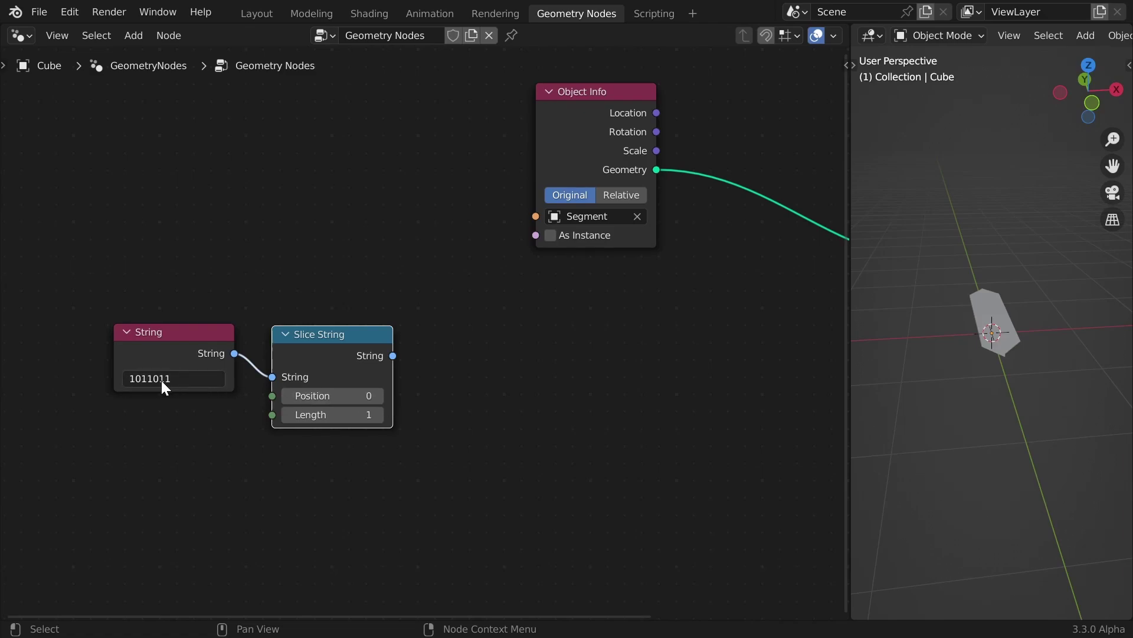
Add a Compare node that checks whether the Slice String output equals the string 0
{"action": "left_click_drag", "start_coordinate": [152, 356], "coordinate": [133, 352]}
{"action": "left_click_drag", "start_coordinate": [295, 357], "coordinate": [267, 353]}
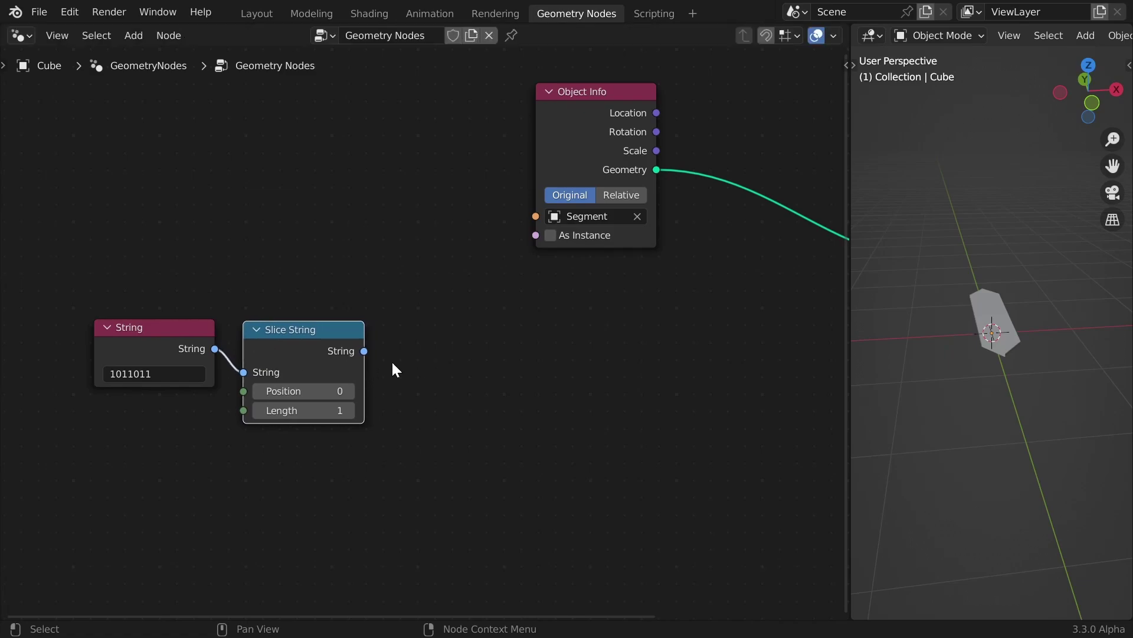
{"action": "middle_click_drag", "start_coordinate": [386, 372], "coordinate": [318, 388]}
{"action": "scroll", "coordinate": [390, 385], "scroll_direction": "down", "scroll_amount": 2}
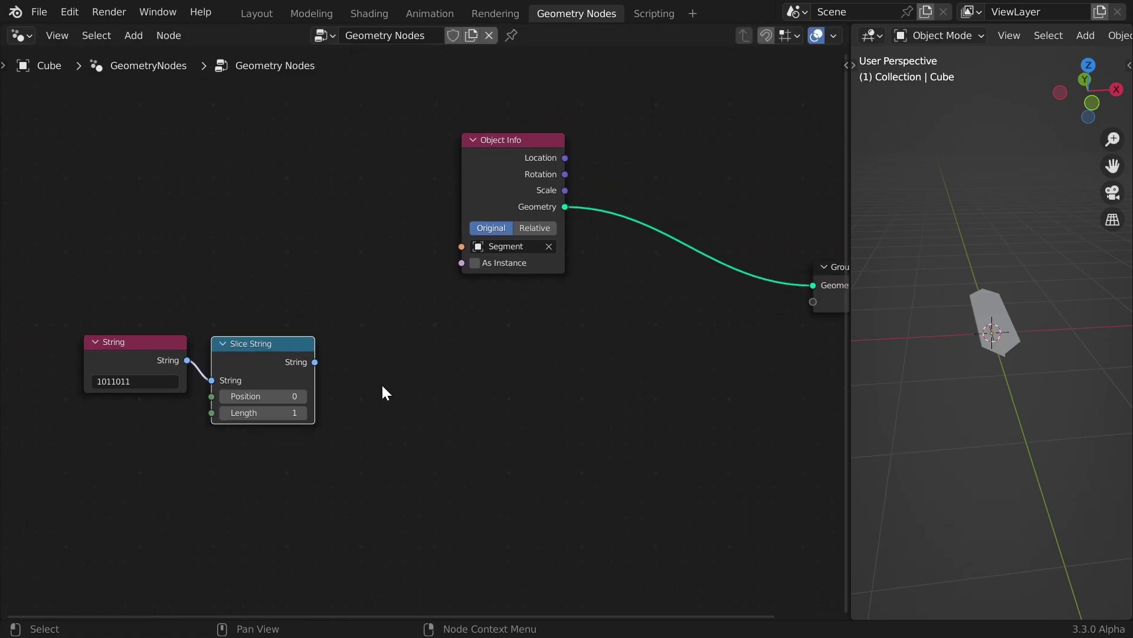
{"action": "left_click_drag", "start_coordinate": [315, 361], "coordinate": [389, 346]}
{"action": "type", "text": "compa"}
{"action": "key", "text": "Return"}
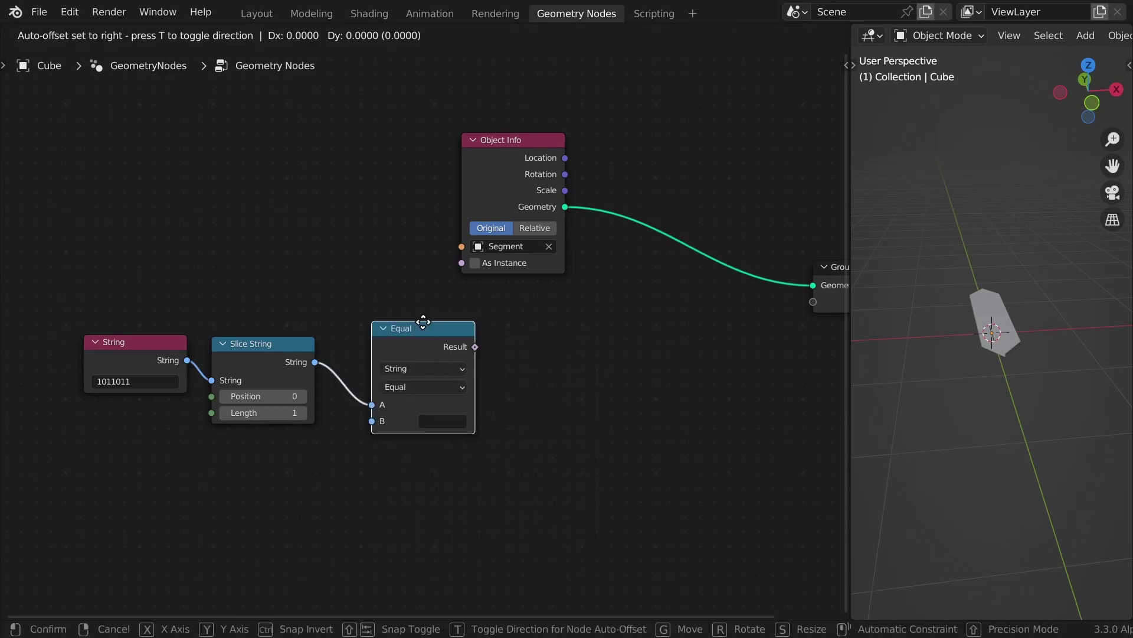
{"action": "left_click", "coordinate": [347, 366]}
{"action": "left_click", "coordinate": [397, 446]}
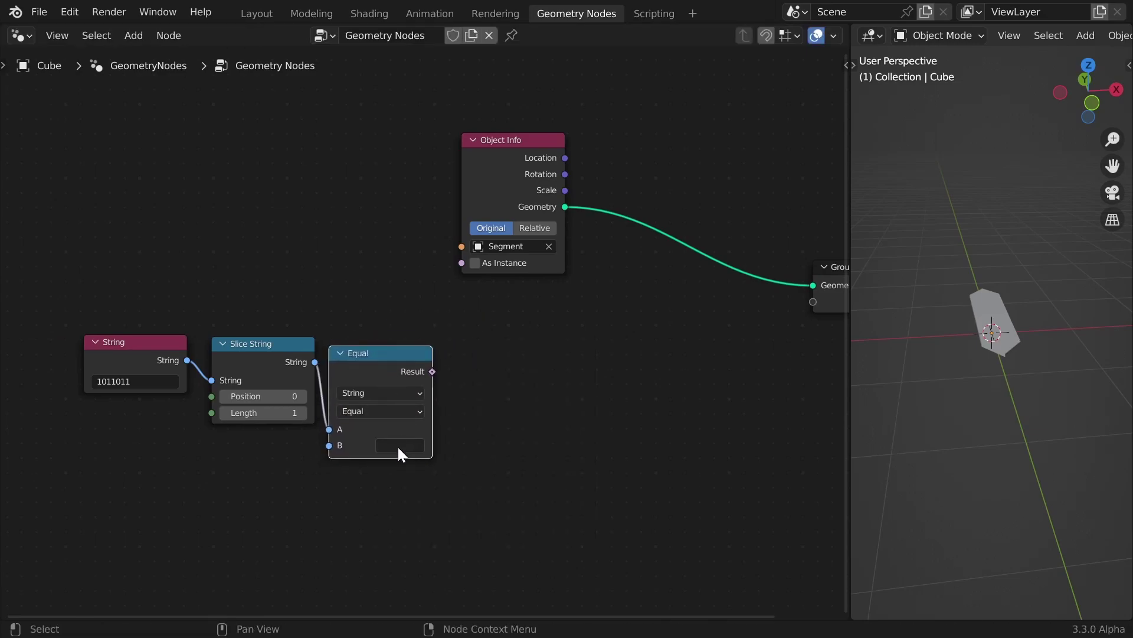
{"action": "type", "text": "0"}
{"action": "key", "text": "Return"}
Move the Object Info node farther away from the Group Output node
{"action": "left_click_drag", "start_coordinate": [384, 366], "coordinate": [575, 335]}
{"action": "right_click", "coordinate": [574, 335]}
{"action": "middle_click_drag", "start_coordinate": [420, 361], "coordinate": [197, 394]}
{"action": "left_click_drag", "start_coordinate": [288, 195], "coordinate": [199, 169]}
{"action": "middle_click_drag", "start_coordinate": [982, 345], "coordinate": [1013, 361]}
{"action": "middle_click_drag", "start_coordinate": [194, 364], "coordinate": [385, 292]}
{"action": "middle_click_drag", "start_coordinate": [1022, 295], "coordinate": [1003, 321]}
{"action": "middle_click_drag", "start_coordinate": [665, 278], "coordinate": [642, 284]}
{"action": "middle_click_drag", "start_coordinate": [1002, 318], "coordinate": [1010, 350]}
Insert a Transform node on the link between Object Info and Group Output and place it near Group Output
{"action": "key", "text": "shift+a"}
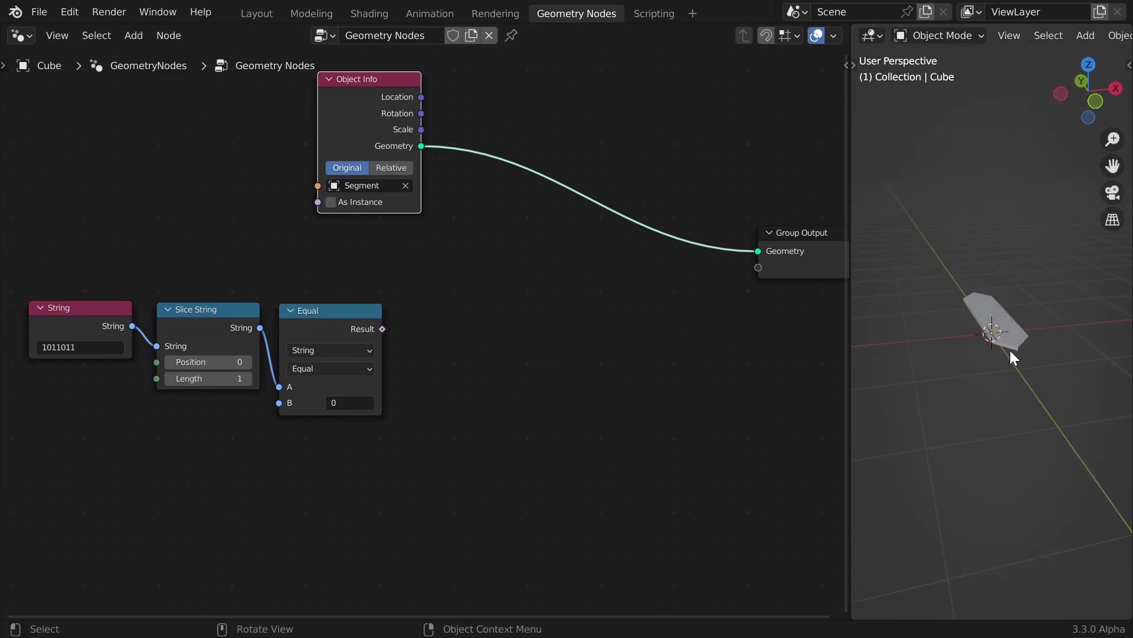
{"action": "type", "text": "tra"}
{"action": "key", "text": "Return"}
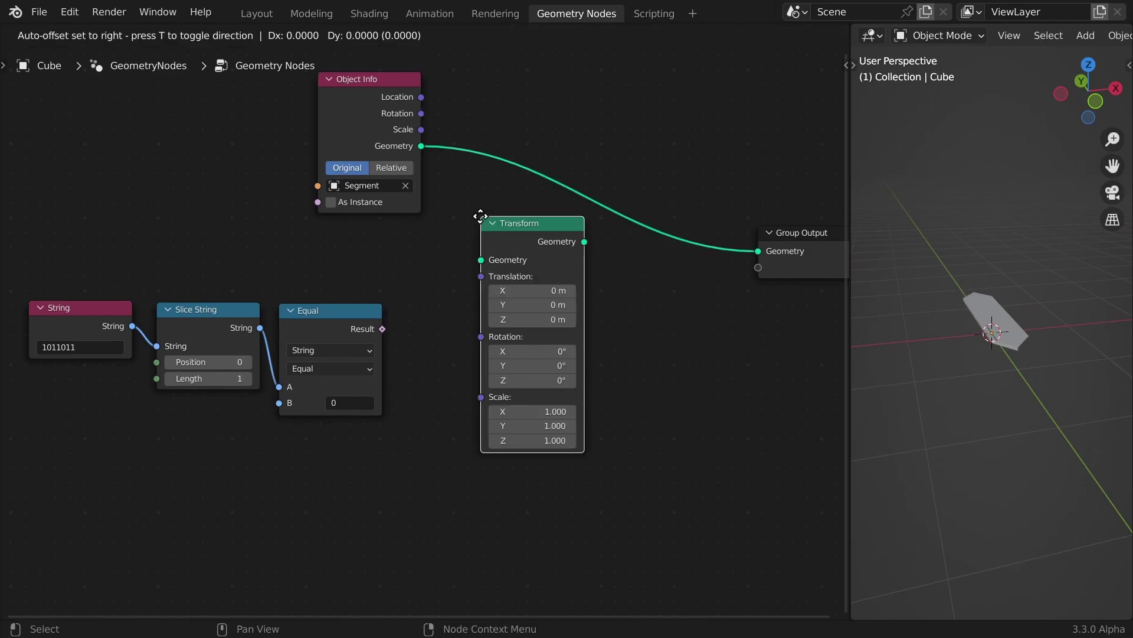
{"action": "left_click", "coordinate": [559, 171]}
{"action": "middle_click_drag", "start_coordinate": [589, 296], "coordinate": [565, 303]}
{"action": "left_click_drag", "start_coordinate": [676, 258], "coordinate": [747, 255]}
{"action": "left_click_drag", "start_coordinate": [441, 182], "coordinate": [586, 179]}
{"action": "left_click_drag", "start_coordinate": [611, 320], "coordinate": [717, 321]}
{"action": "key", "text": "ctrl+z"}
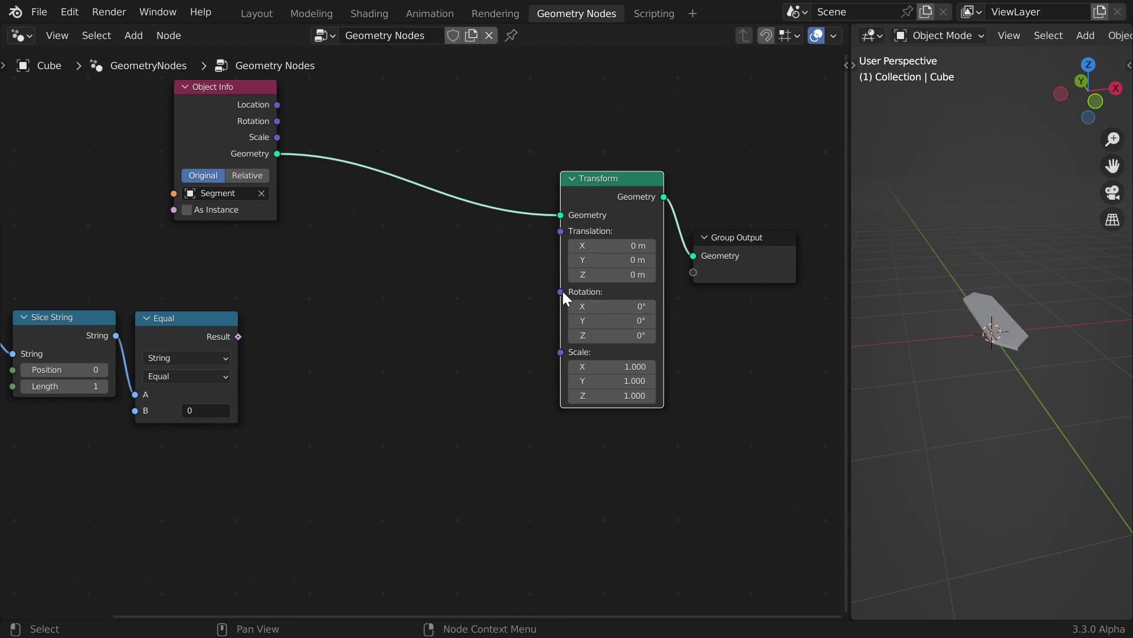
Add a Combine XYZ node feeding the Transform node's Rotation input
{"action": "left_click_drag", "start_coordinate": [561, 291], "coordinate": [555, 294]}
{"action": "type", "text": "combi"}
{"action": "key", "text": "Down"}
{"action": "key", "text": "Return"}
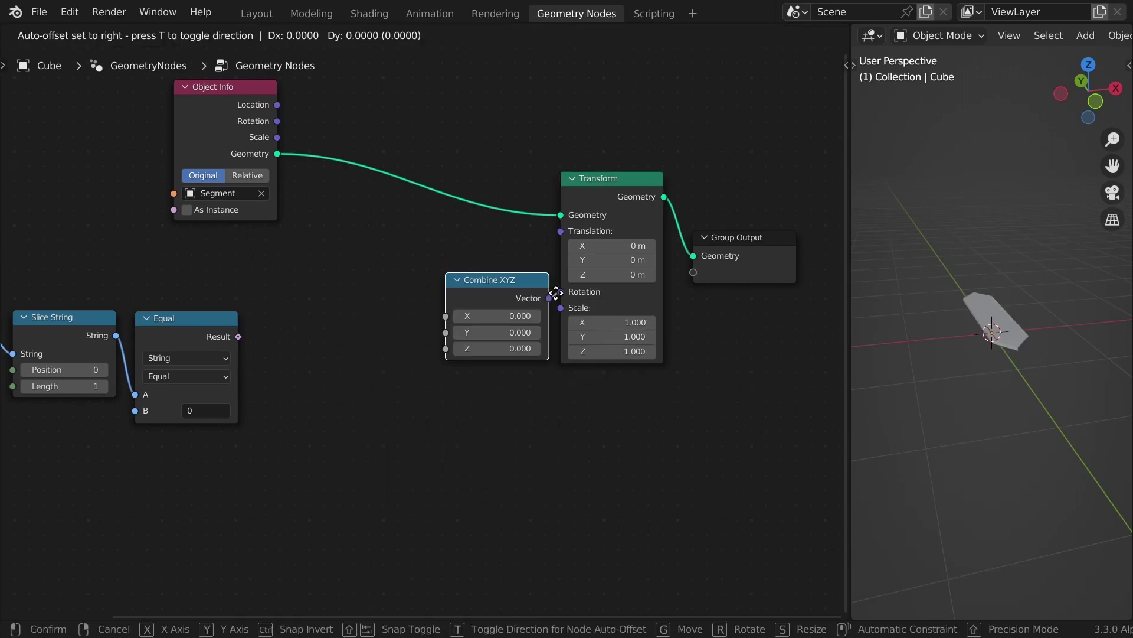
{"action": "left_click", "coordinate": [556, 291]}
Add a Math Add node fed by the Equal node's Result and adjust the Combine XYZ and Transform nodes' positions
{"action": "scroll", "coordinate": [387, 387], "scroll_direction": "left", "scroll_amount": 5, "text": "ctrl"}
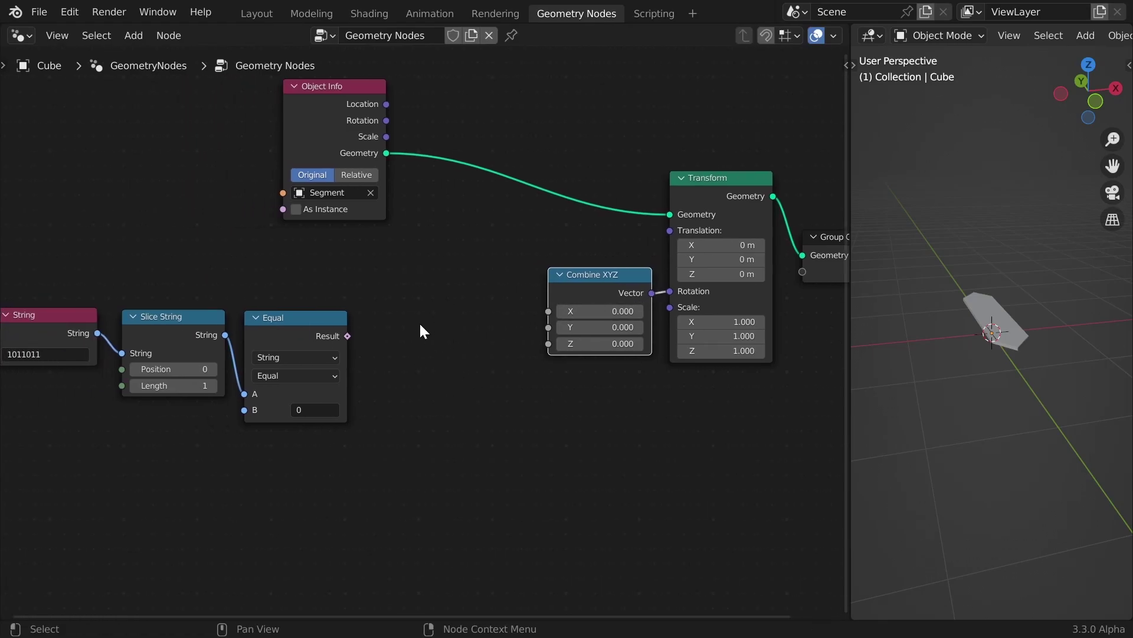
{"action": "left_click_drag", "start_coordinate": [347, 336], "coordinate": [426, 284]}
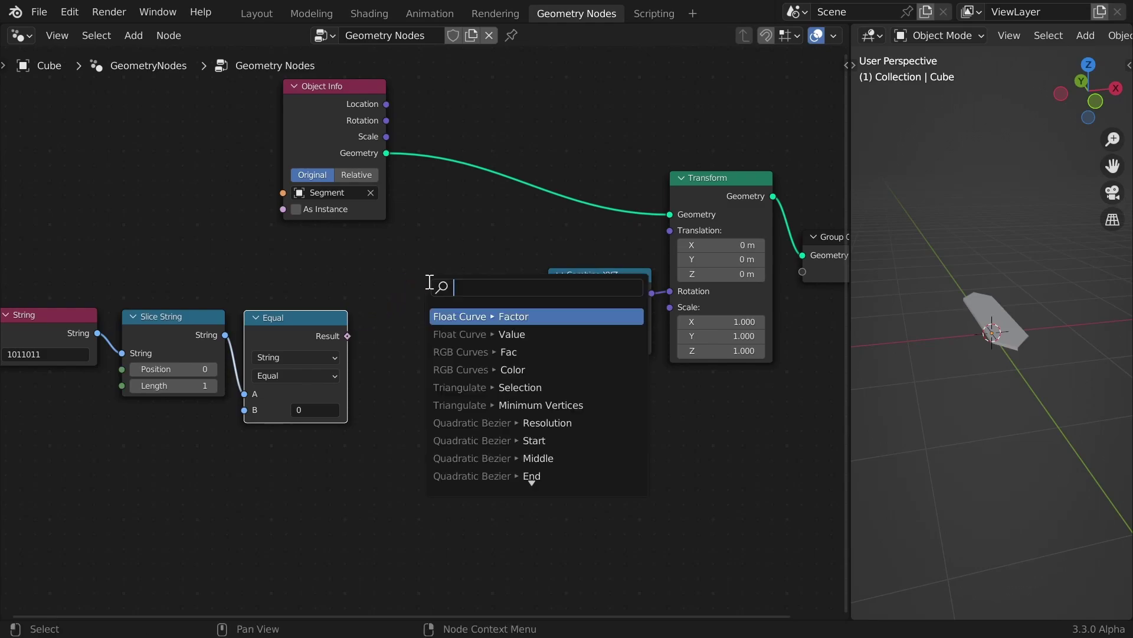
{"action": "type", "text": "add"}
{"action": "key", "text": "Return"}
{"action": "left_click", "coordinate": [408, 289]}
{"action": "left_click", "coordinate": [582, 287]}
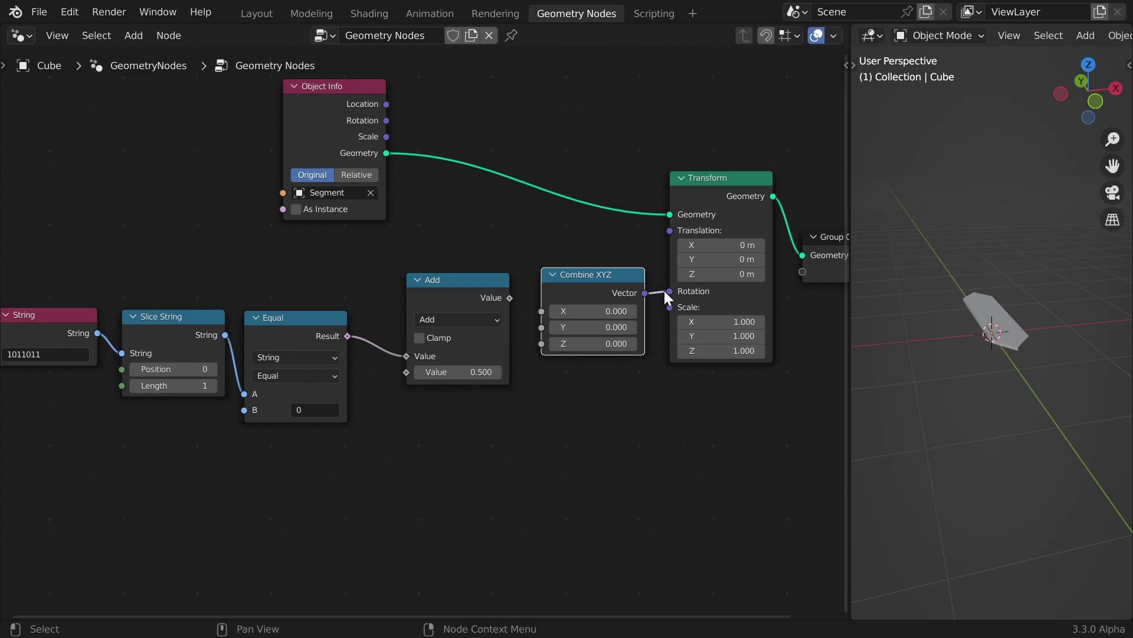
{"action": "left_click_drag", "start_coordinate": [715, 184], "coordinate": [712, 188]}
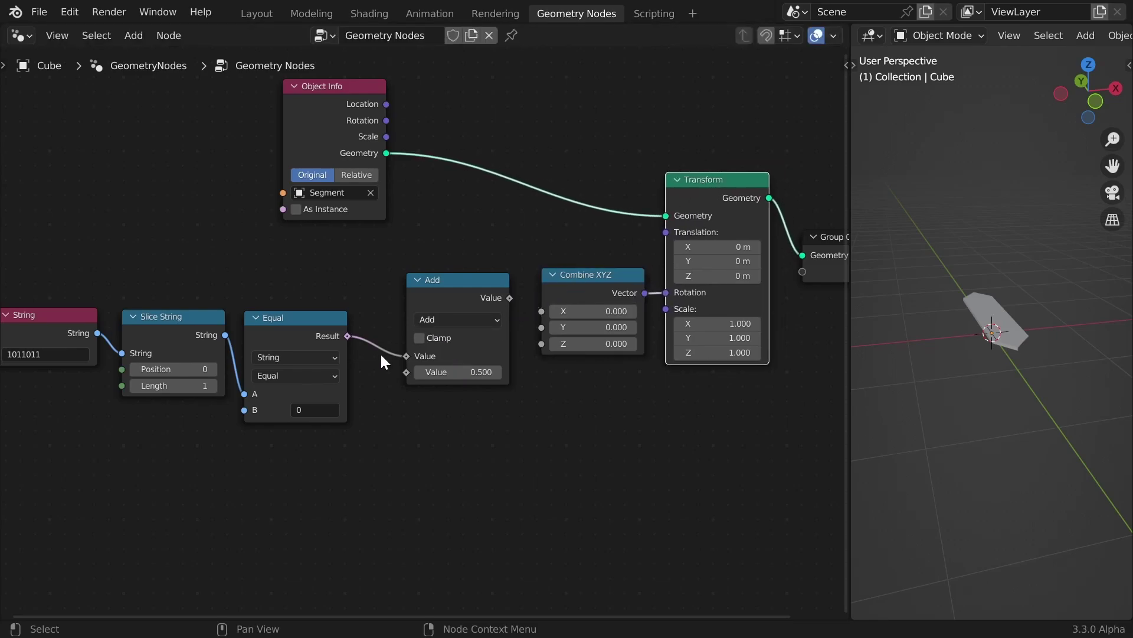
Switch the math node to Multiply by pi/2 and connect its Value to the Combine XYZ node's Y input
{"action": "left_click", "coordinate": [461, 321]}
{"action": "left_click", "coordinate": [435, 393]}
{"action": "left_click", "coordinate": [492, 371]}
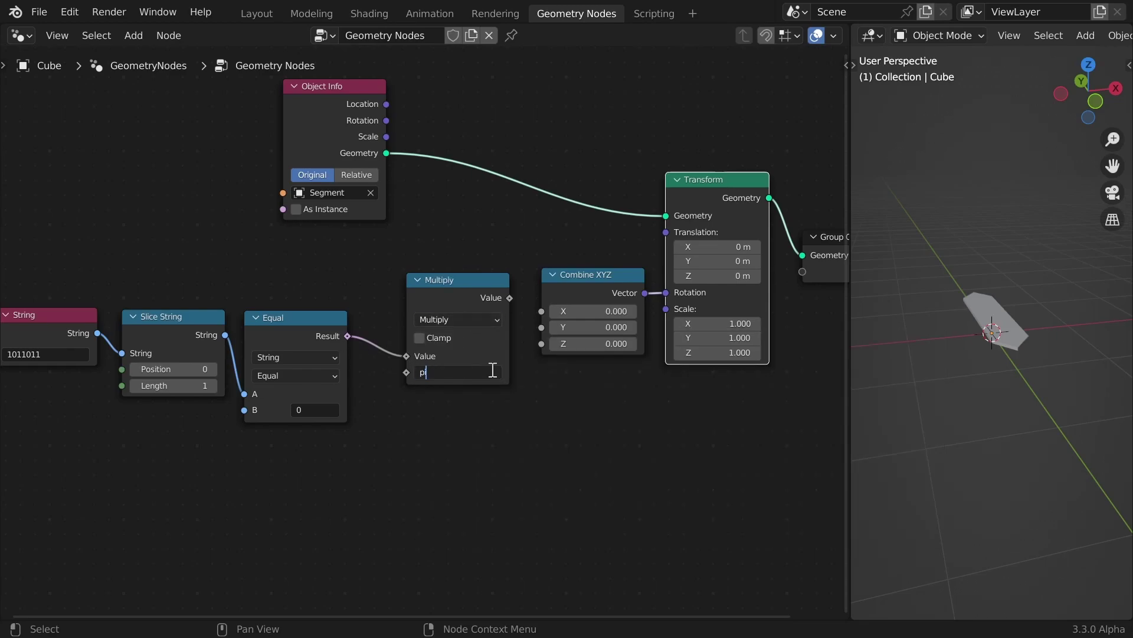
{"action": "type", "text": "pi/2"}
{"action": "key", "text": "Return"}
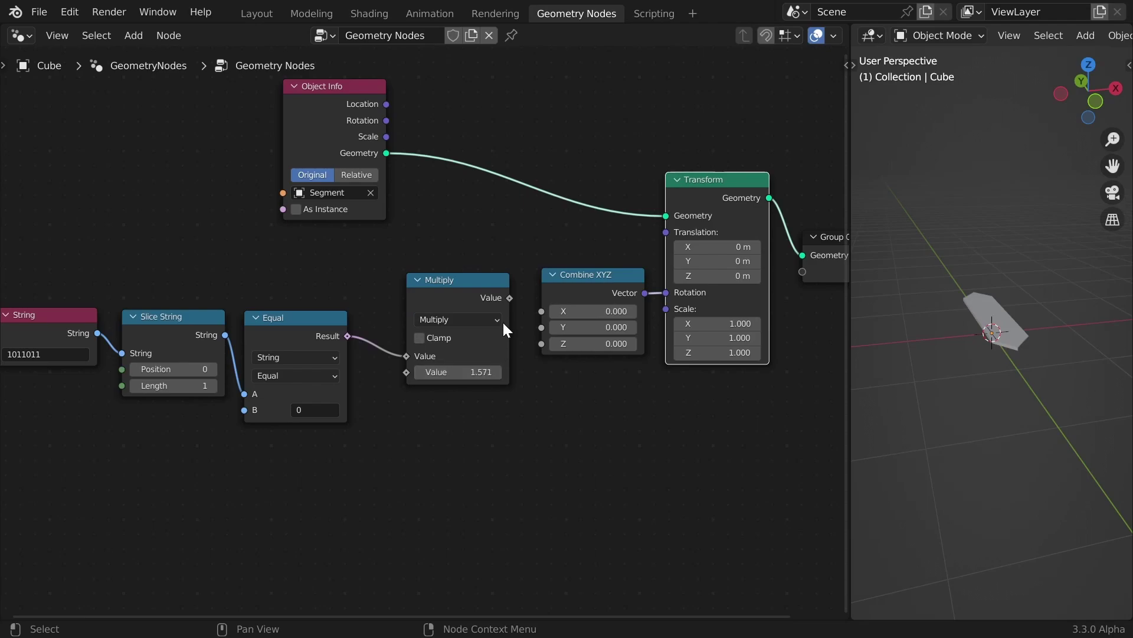
{"action": "left_click_drag", "start_coordinate": [509, 297], "coordinate": [540, 329]}
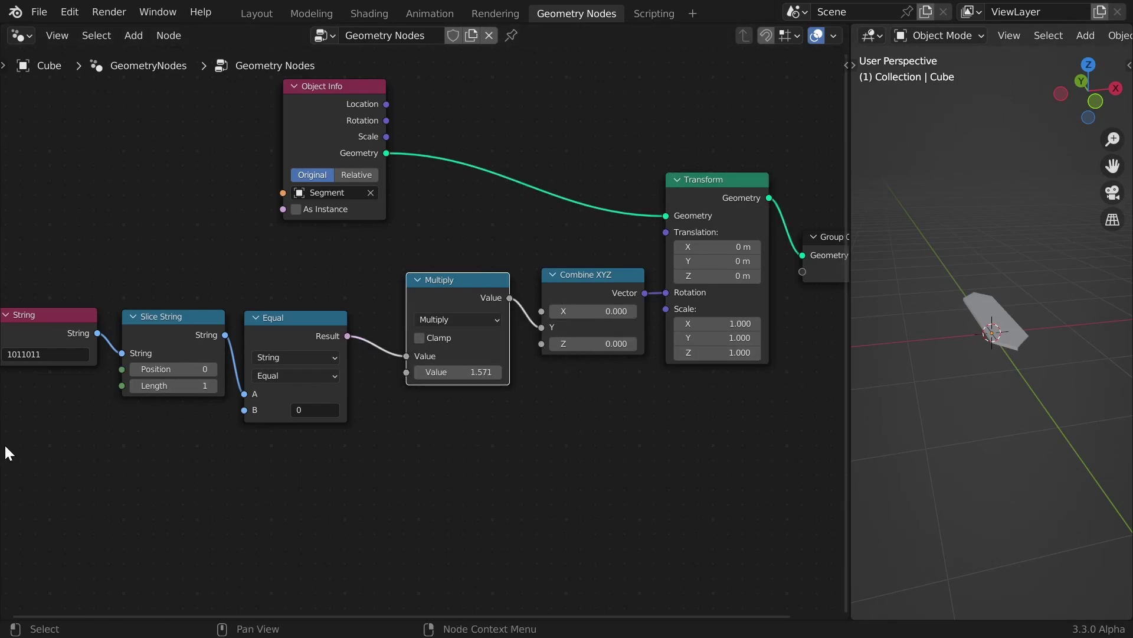
Space the String and Slice String nodes farther from the Equal node
{"action": "middle_click_drag", "start_coordinate": [1, 450], "coordinate": [249, 396]}
{"action": "left_click_drag", "start_coordinate": [254, 317], "coordinate": [228, 319]}
{"action": "left_click_drag", "start_coordinate": [363, 296], "coordinate": [350, 296]}
Test the segment's rotation by stepping the Slice String Position through the digits, and reset it to 0
{"action": "scroll", "coordinate": [254, 362], "scroll_direction": "up", "scroll_amount": 1}
{"action": "scroll", "coordinate": [211, 333], "scroll_direction": "up", "scroll_amount": 2}
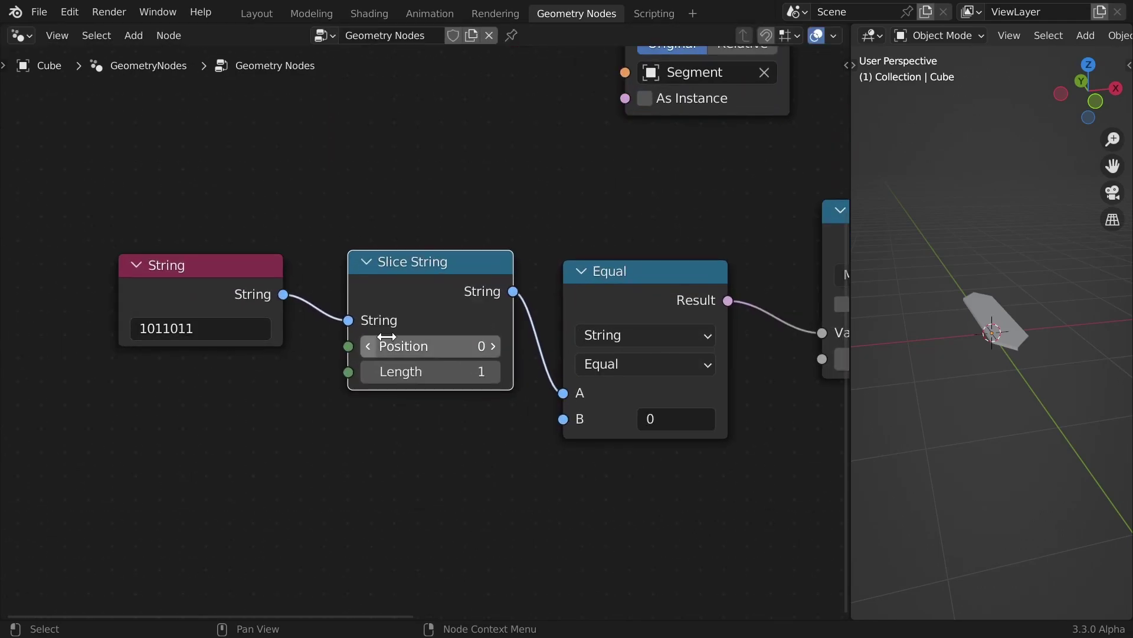
{"action": "left_click", "coordinate": [494, 347]}
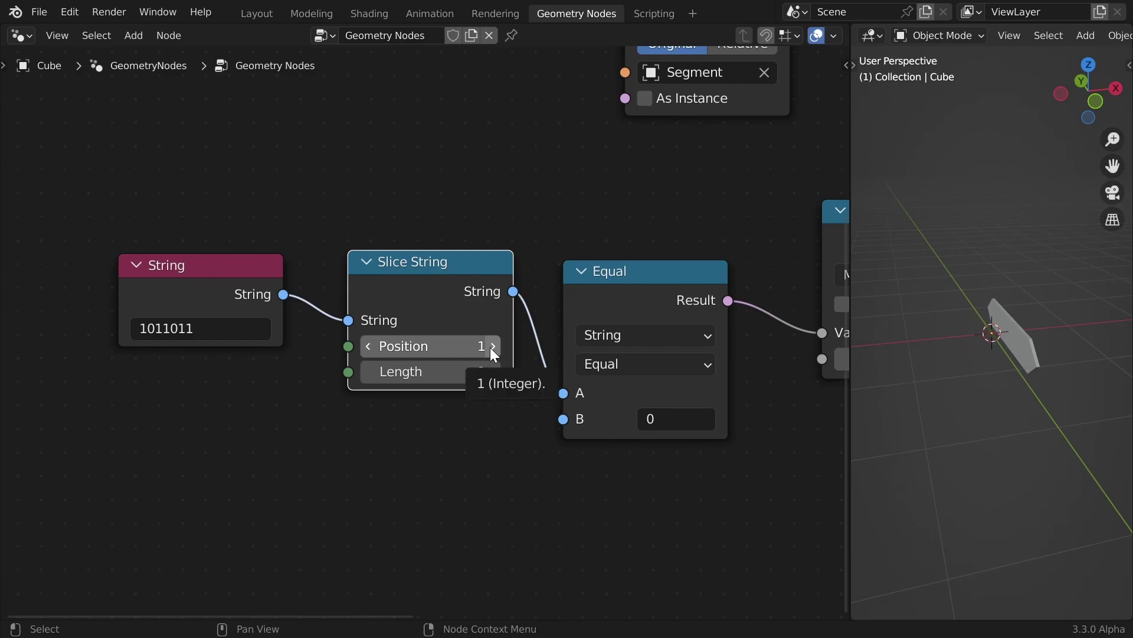
{"action": "left_click", "coordinate": [152, 329]}
{"action": "left_click", "coordinate": [149, 328]}
{"action": "left_click", "coordinate": [532, 401]}
{"action": "left_click", "coordinate": [494, 348]}
{"action": "left_click", "coordinate": [494, 348]}
{"action": "left_click", "coordinate": [495, 348]}
{"action": "left_click", "coordinate": [494, 348]}
{"action": "left_click", "coordinate": [494, 347]}
{"action": "left_click", "coordinate": [437, 345]}
{"action": "type", "text": "0"}
{"action": "key", "text": "Return"}
Line up the Multiply and Combine XYZ nodes between the Equal and Transform nodes
{"action": "scroll", "coordinate": [526, 299], "scroll_direction": "down", "scroll_amount": 3}
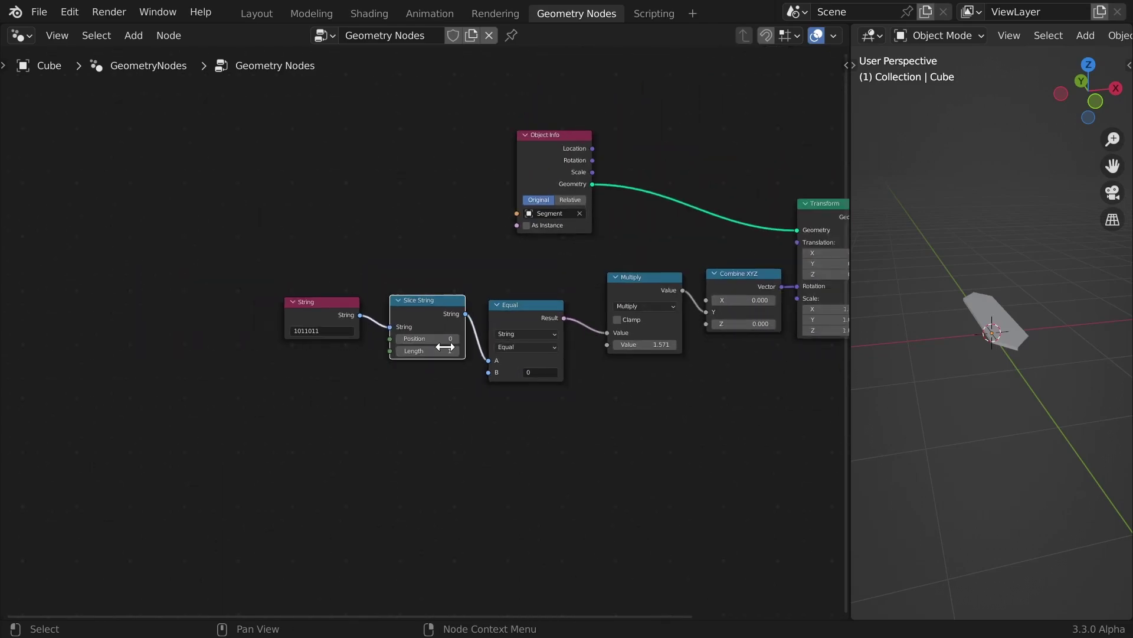
{"action": "middle_click_drag", "start_coordinate": [556, 343], "coordinate": [368, 363]}
{"action": "scroll", "coordinate": [453, 304], "scroll_direction": "up", "scroll_amount": 2}
{"action": "left_click_drag", "start_coordinate": [452, 303], "coordinate": [440, 316]}
{"action": "left_click_drag", "start_coordinate": [602, 276], "coordinate": [592, 302]}
{"action": "left_click_drag", "start_coordinate": [459, 307], "coordinate": [453, 317]}
{"action": "left_click_drag", "start_coordinate": [581, 322], "coordinate": [575, 327]}
{"action": "middle_click_drag", "start_coordinate": [575, 327], "coordinate": [383, 324]}
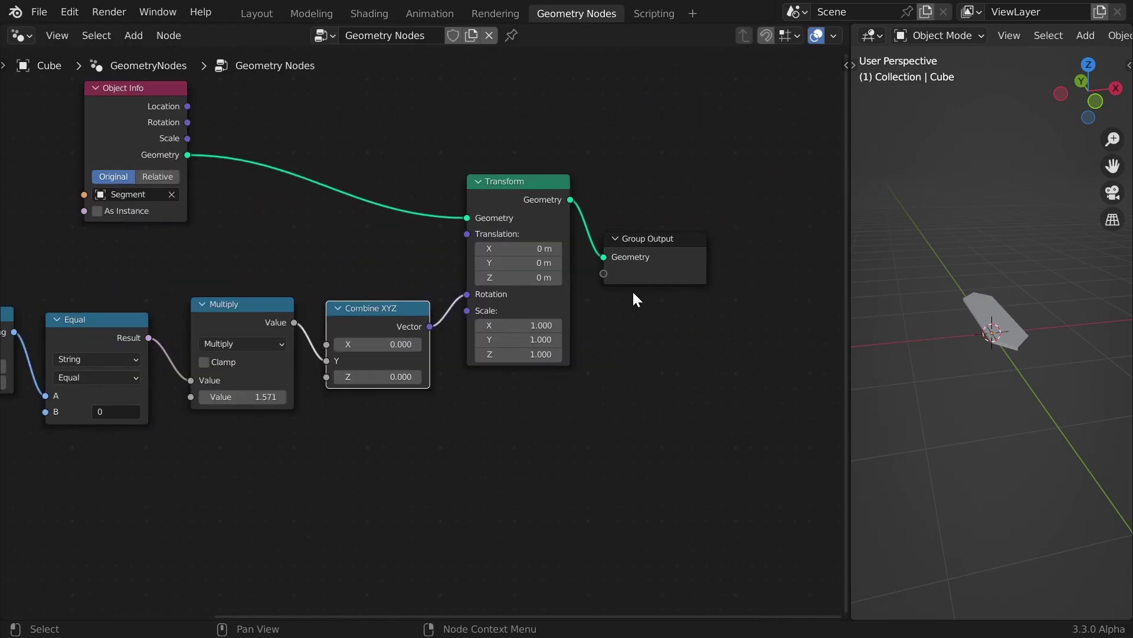
Place Object Info beside Transform and move the Group Output and String nodes outward from the chain
{"action": "left_click_drag", "start_coordinate": [660, 266], "coordinate": [706, 276]}
{"action": "left_click_drag", "start_coordinate": [98, 131], "coordinate": [352, 171]}
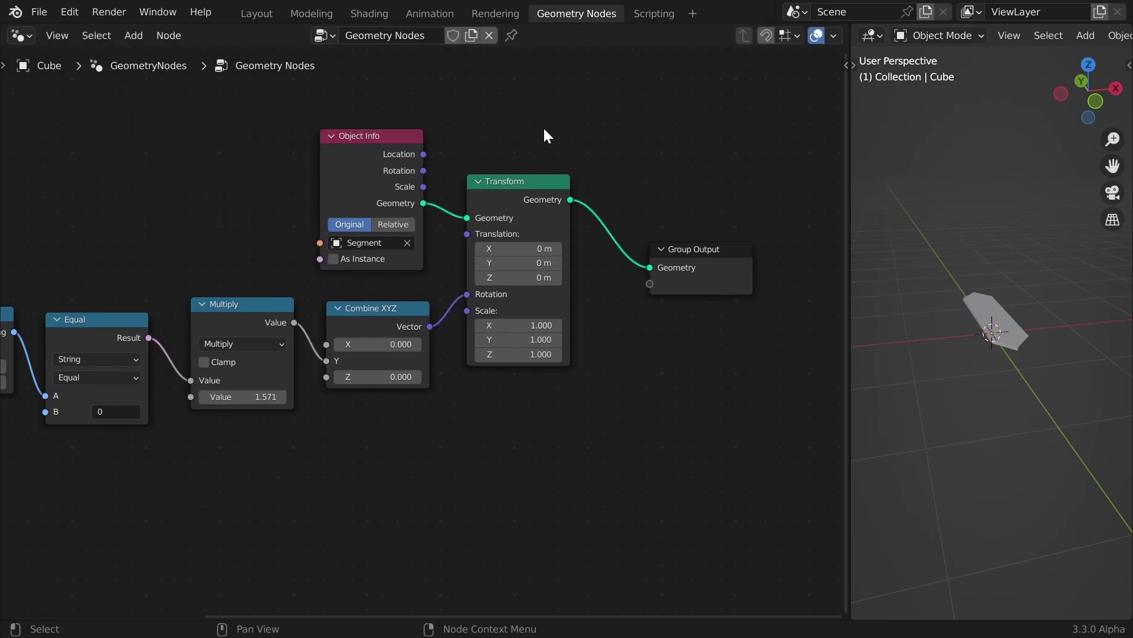
{"action": "left_click", "coordinate": [701, 268]}
{"action": "scroll", "coordinate": [274, 329], "scroll_direction": "down", "scroll_amount": 4}
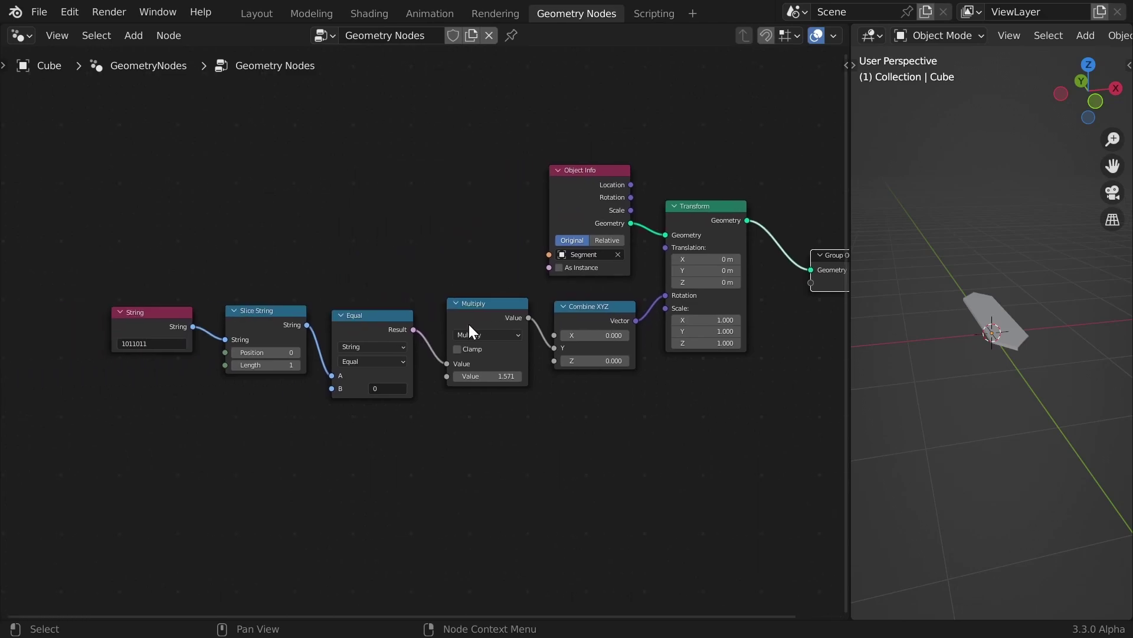
{"action": "left_click_drag", "start_coordinate": [207, 330], "coordinate": [137, 310]}
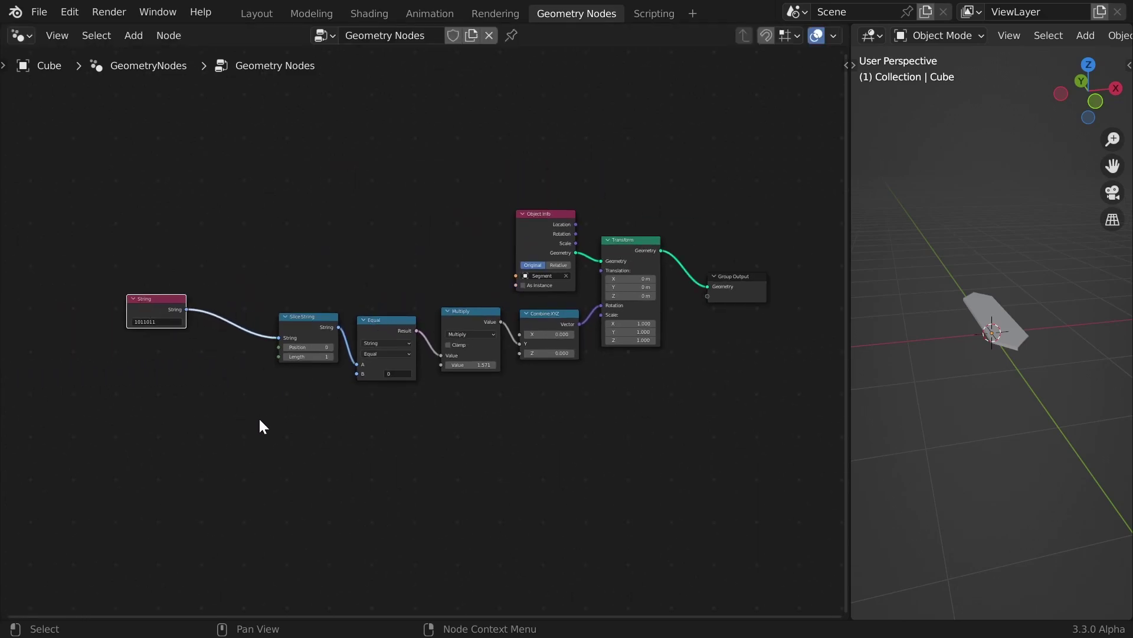
Group all nodes between the String and Group Output nodes into one node group and return to the parent tree
{"action": "left_click_drag", "start_coordinate": [258, 419], "coordinate": [677, 171]}
{"action": "left_click", "coordinate": [260, 257]}
{"action": "left_click_drag", "start_coordinate": [236, 166], "coordinate": [680, 412]}
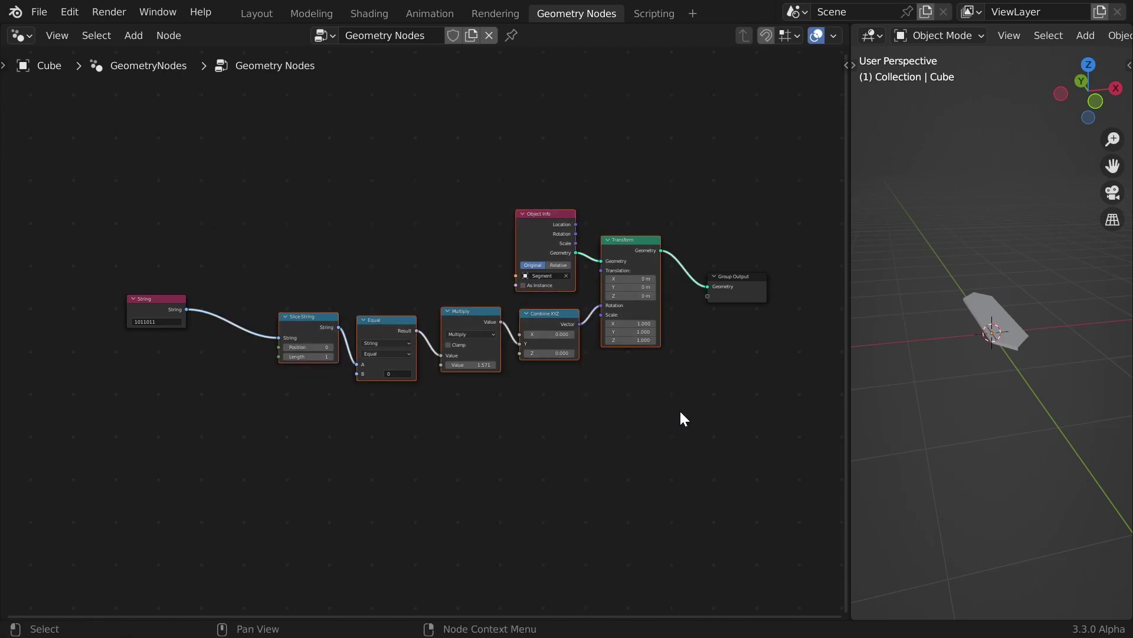
{"action": "key", "text": "ctrl+g"}
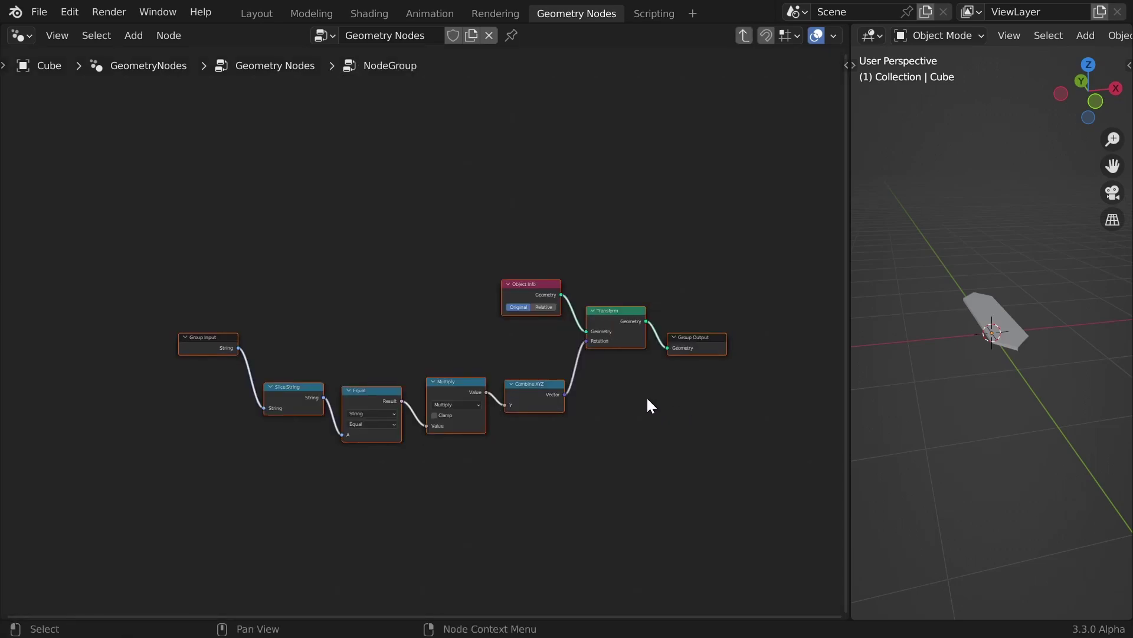
{"action": "key", "text": "Tab"}
{"action": "scroll", "coordinate": [407, 349], "scroll_direction": "up", "scroll_amount": 5}
{"action": "left_click", "coordinate": [414, 350]}
{"action": "left_click", "coordinate": [477, 244]}
{"action": "key", "text": "Tab"}
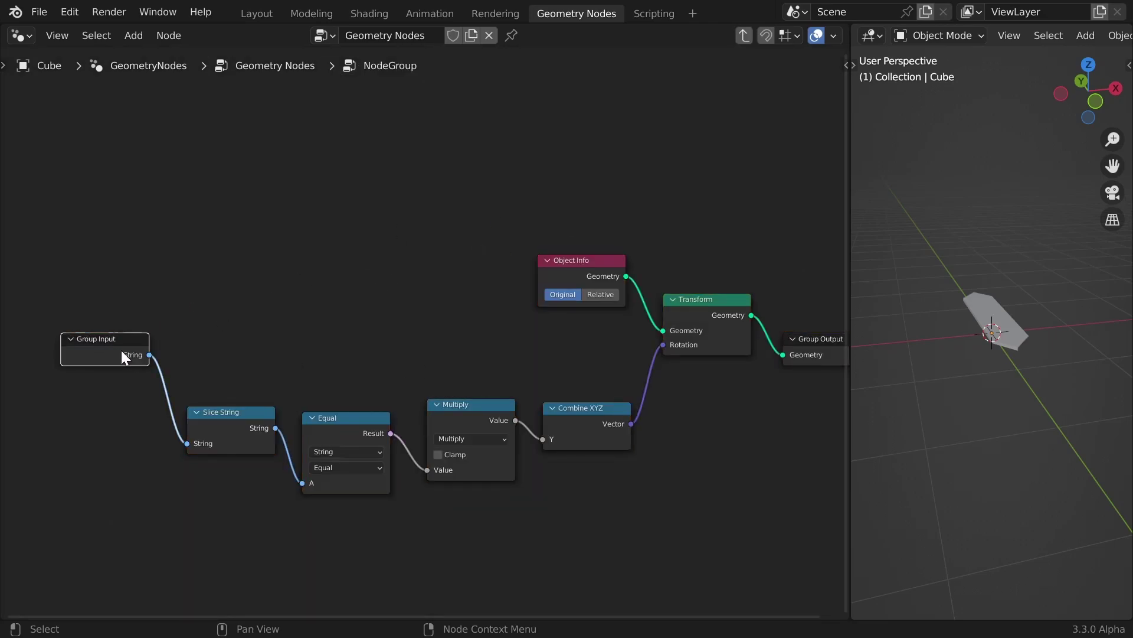
{"action": "left_click", "coordinate": [122, 350]}
{"action": "key", "text": "Tab"}
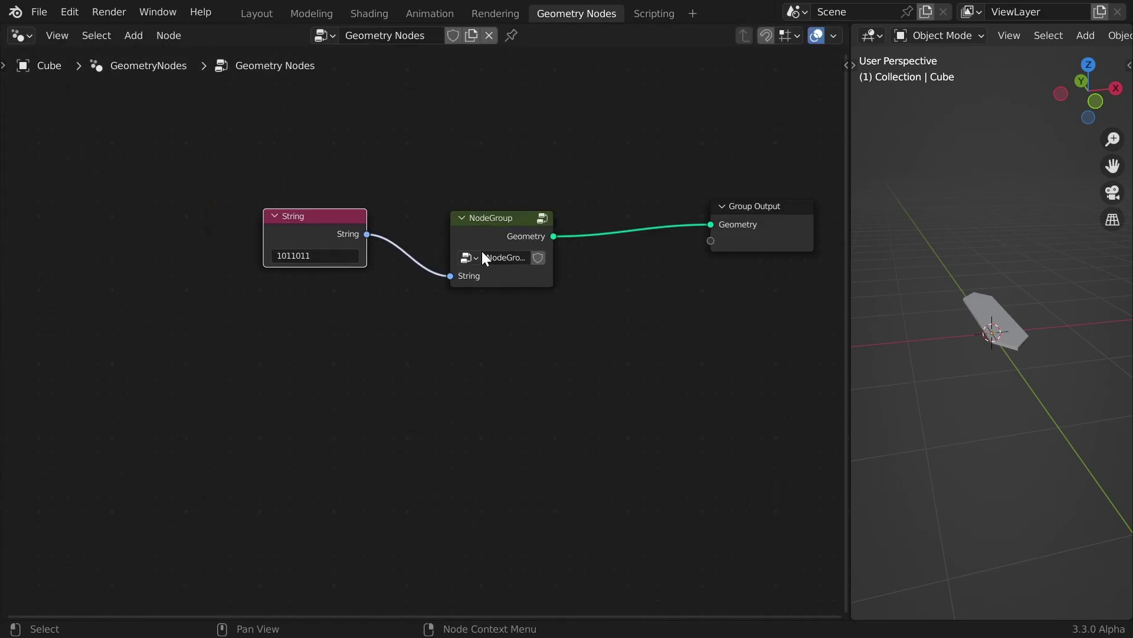
Rename the node group as Segment and move the Group Output node closer to it
{"action": "left_click_drag", "start_coordinate": [482, 251], "coordinate": [479, 243]}
{"action": "left_click", "coordinate": [495, 244]}
{"action": "type", "text": "Segment"}
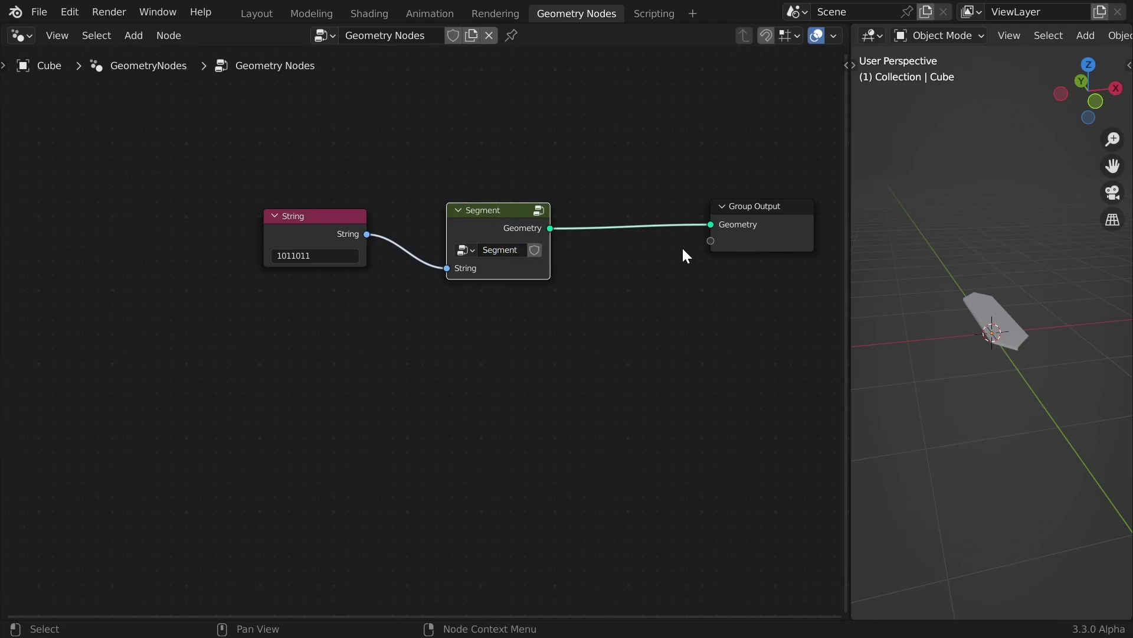
{"action": "left_click", "coordinate": [492, 304]}
{"action": "scroll", "coordinate": [461, 301], "scroll_direction": "up", "scroll_amount": 1}
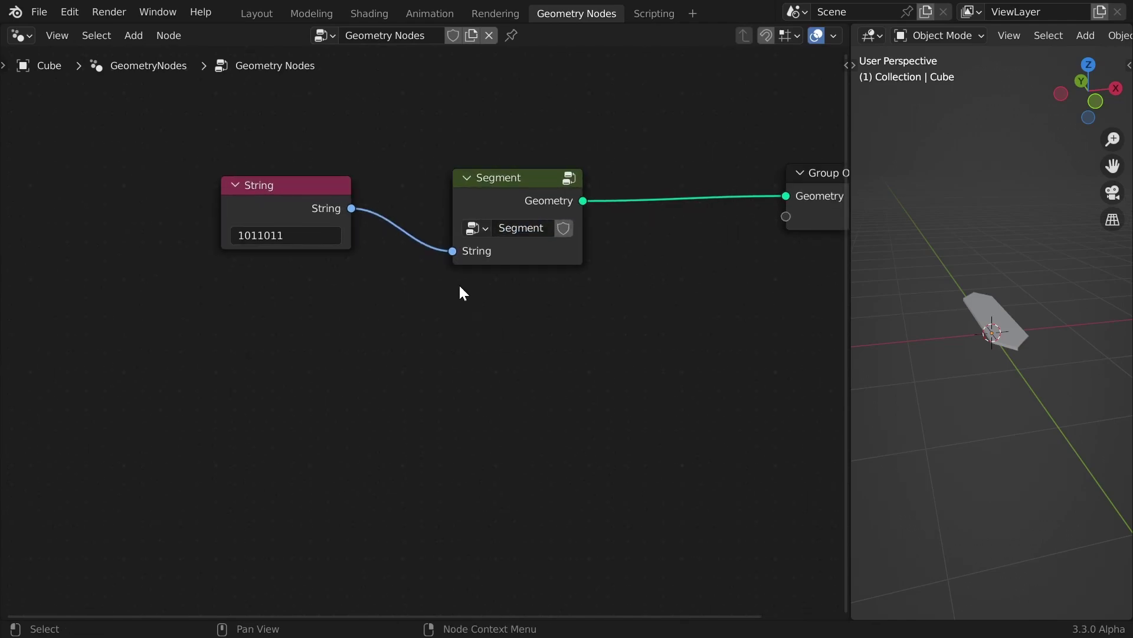
{"action": "middle_click_drag", "start_coordinate": [641, 239], "coordinate": [534, 262]}
{"action": "left_click_drag", "start_coordinate": [698, 223], "coordinate": [566, 238]}
Inside the Segment group, expose the Slice String node's Position as a group input and tidy the nearby nodes
{"action": "left_click", "coordinate": [405, 222]}
{"action": "key", "text": "Tab"}
{"action": "scroll", "coordinate": [424, 344], "scroll_direction": "down", "scroll_amount": 7}
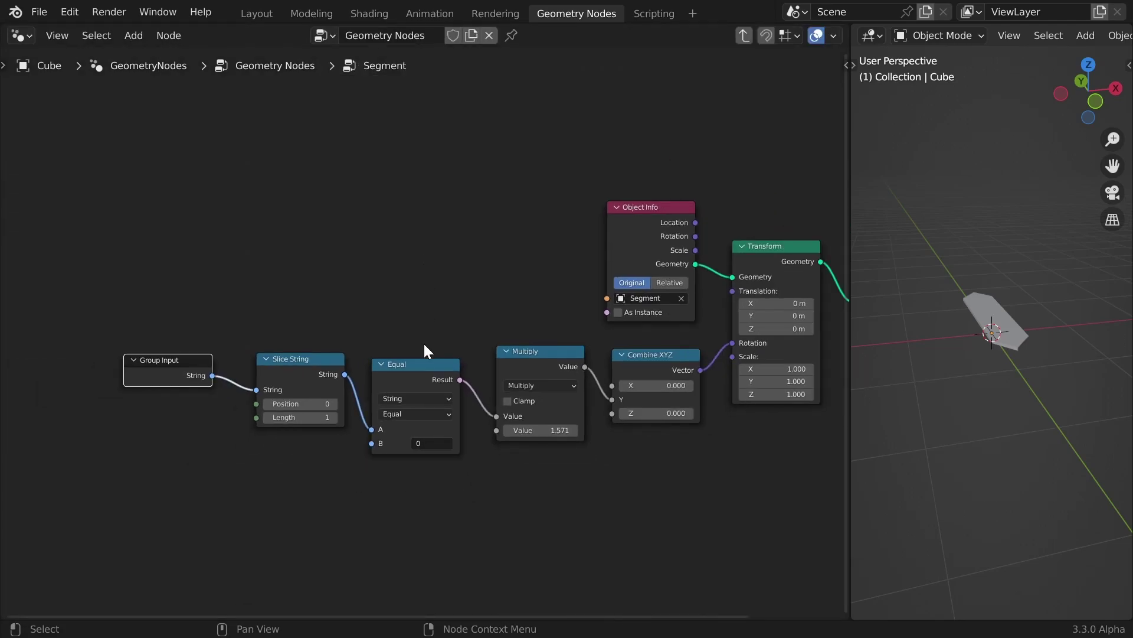
{"action": "scroll", "coordinate": [290, 388], "scroll_direction": "up", "scroll_amount": 7}
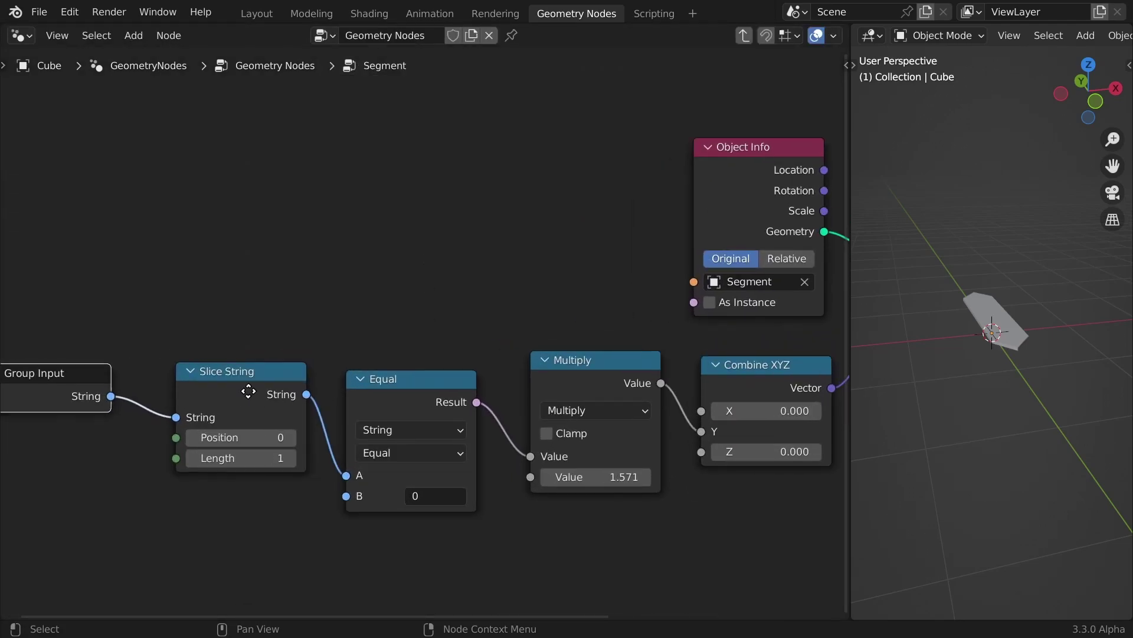
{"action": "middle_click_drag", "start_coordinate": [239, 394], "coordinate": [292, 344]}
{"action": "left_click_drag", "start_coordinate": [155, 317], "coordinate": [127, 314]}
{"action": "left_click", "coordinate": [61, 287]}
{"action": "left_click", "coordinate": [60, 287]}
{"action": "right_click", "coordinate": [71, 300]}
{"action": "left_click", "coordinate": [119, 302]}
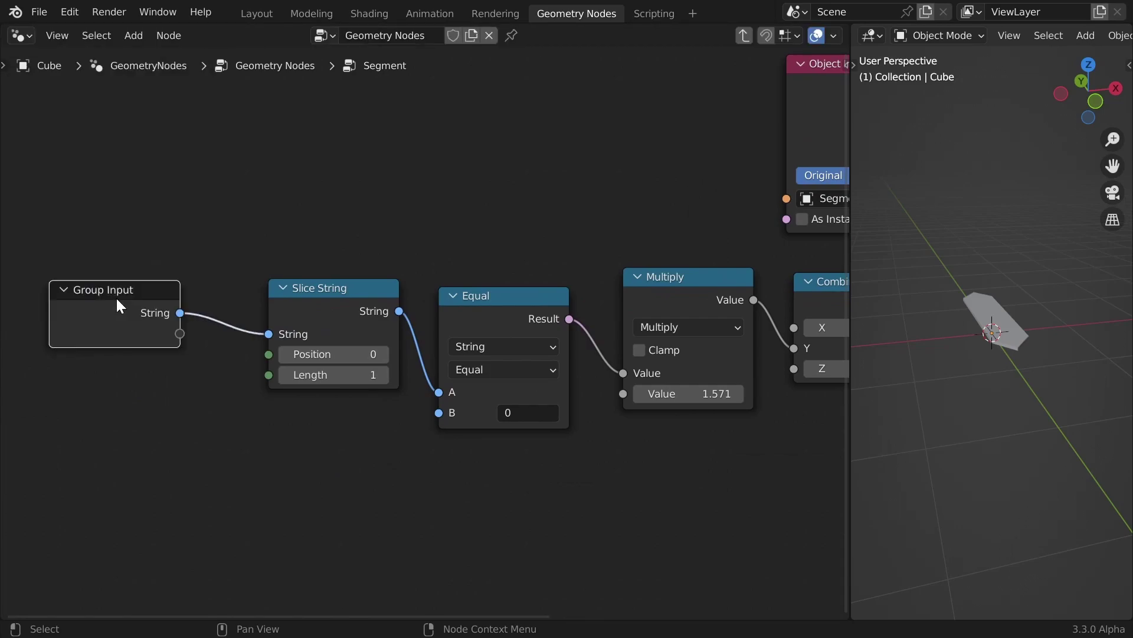
{"action": "left_click_drag", "start_coordinate": [307, 290], "coordinate": [296, 282]}
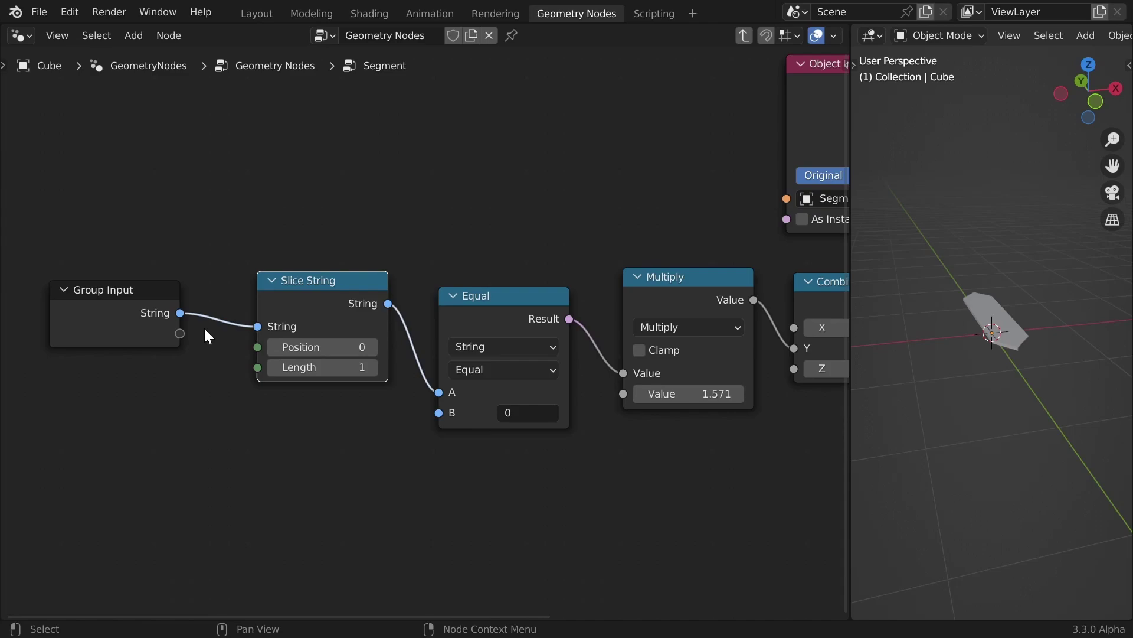
{"action": "left_click_drag", "start_coordinate": [180, 334], "coordinate": [259, 347]}
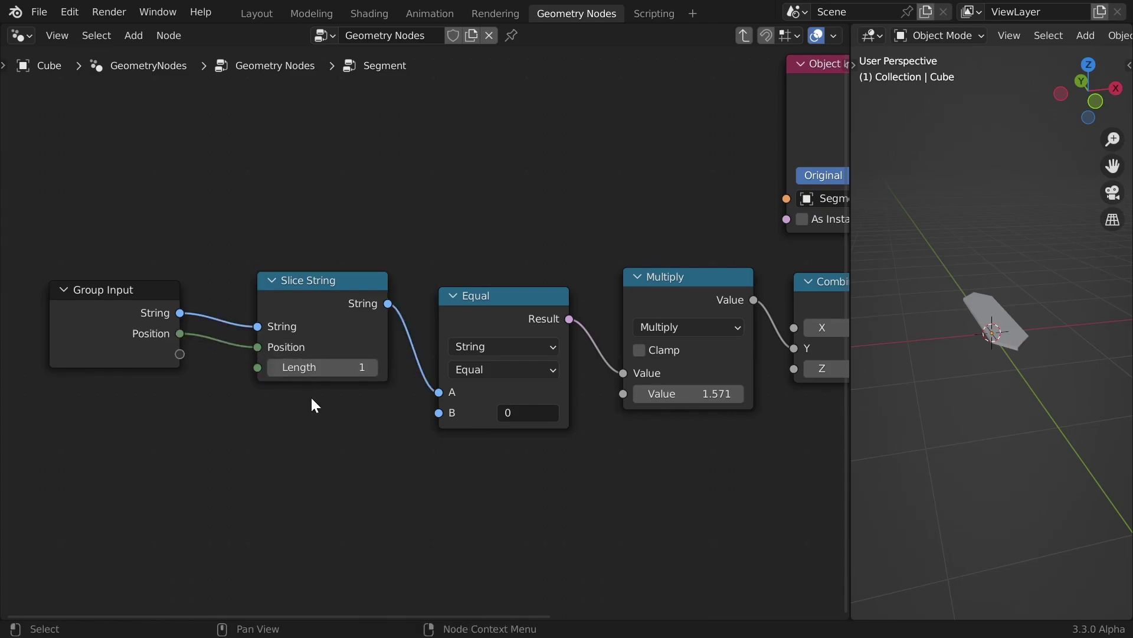
Duplicate the Transform node and insert the copy between the original Transform and the Group Output
{"action": "scroll", "coordinate": [346, 417], "scroll_direction": "down", "scroll_amount": 2}
{"action": "key", "text": "Home"}
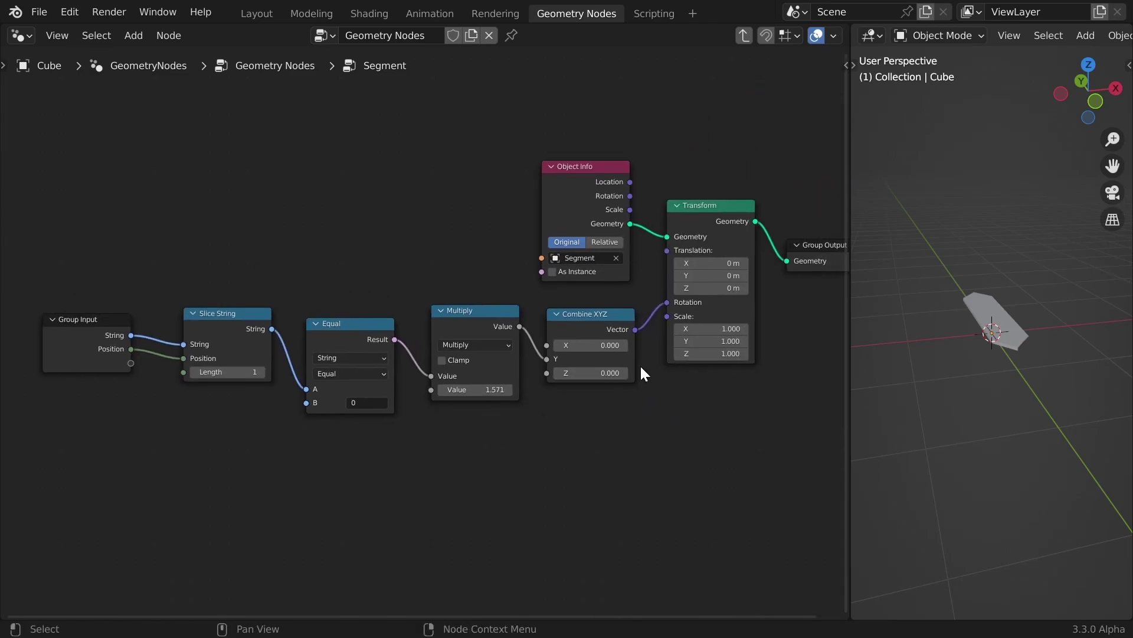
{"action": "middle_click_drag", "start_coordinate": [836, 268], "coordinate": [693, 279]}
{"action": "left_click_drag", "start_coordinate": [693, 279], "coordinate": [808, 306]}
{"action": "left_click", "coordinate": [589, 231]}
{"action": "key", "text": "shift+d"}
{"action": "left_click", "coordinate": [711, 252]}
{"action": "middle_click_drag", "start_coordinate": [1008, 303], "coordinate": [1040, 348]}
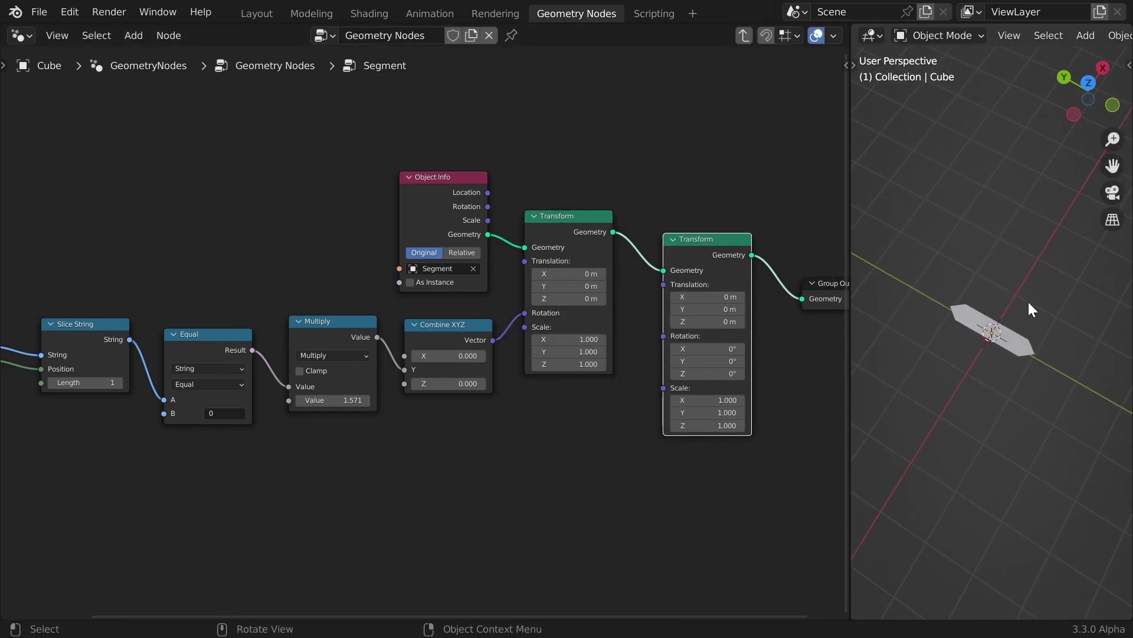
Expose the second Transform node's Translation as an input of the Segment group
{"action": "scroll", "coordinate": [983, 329], "scroll_direction": "up", "scroll_amount": 1}
{"action": "middle_click_drag", "start_coordinate": [291, 468], "coordinate": [413, 427]}
{"action": "scroll", "coordinate": [534, 361], "scroll_direction": "right", "scroll_amount": 4, "text": "ctrl"}
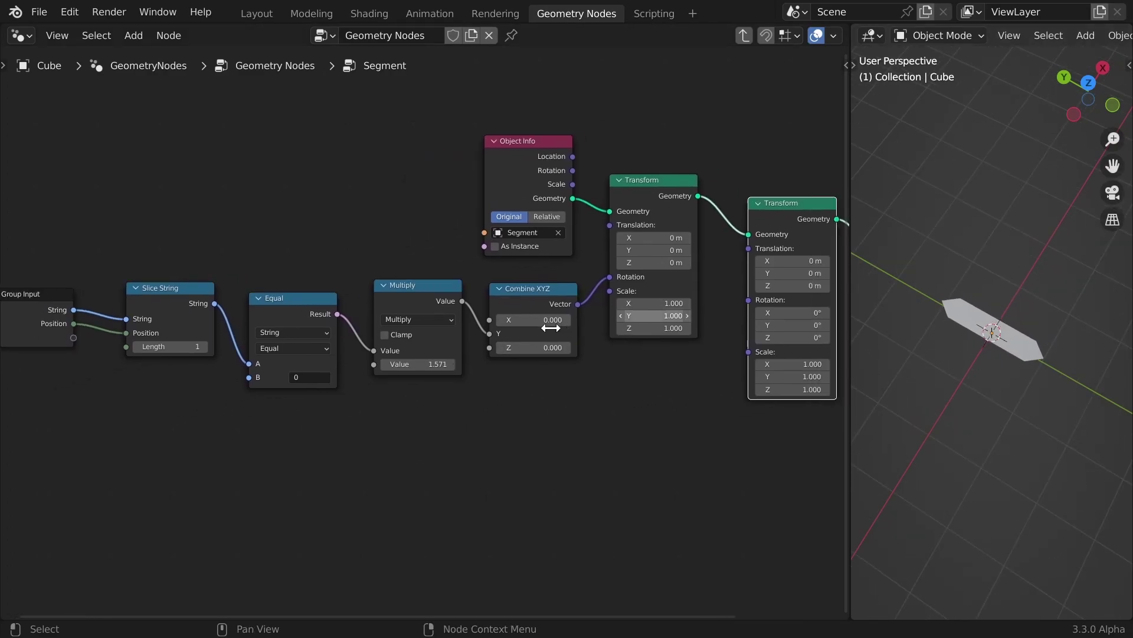
{"action": "scroll", "coordinate": [581, 338], "scroll_direction": "left", "scroll_amount": 3, "text": "ctrl"}
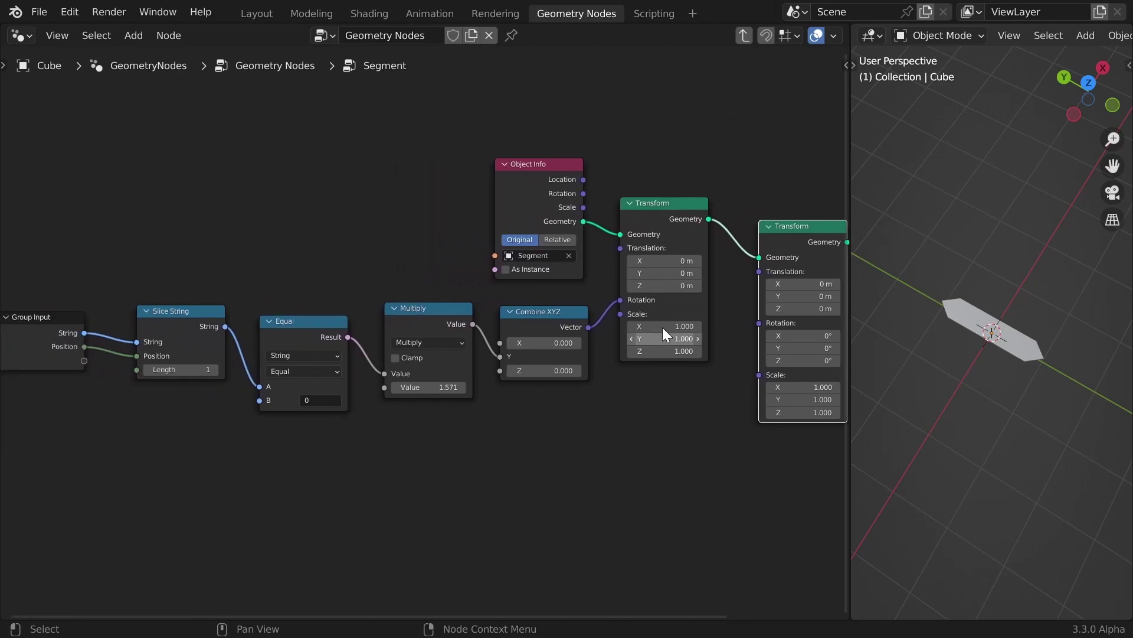
{"action": "left_click_drag", "start_coordinate": [661, 220], "coordinate": [661, 215]}
{"action": "left_click", "coordinate": [589, 345]}
{"action": "left_click_drag", "start_coordinate": [759, 271], "coordinate": [84, 360]}
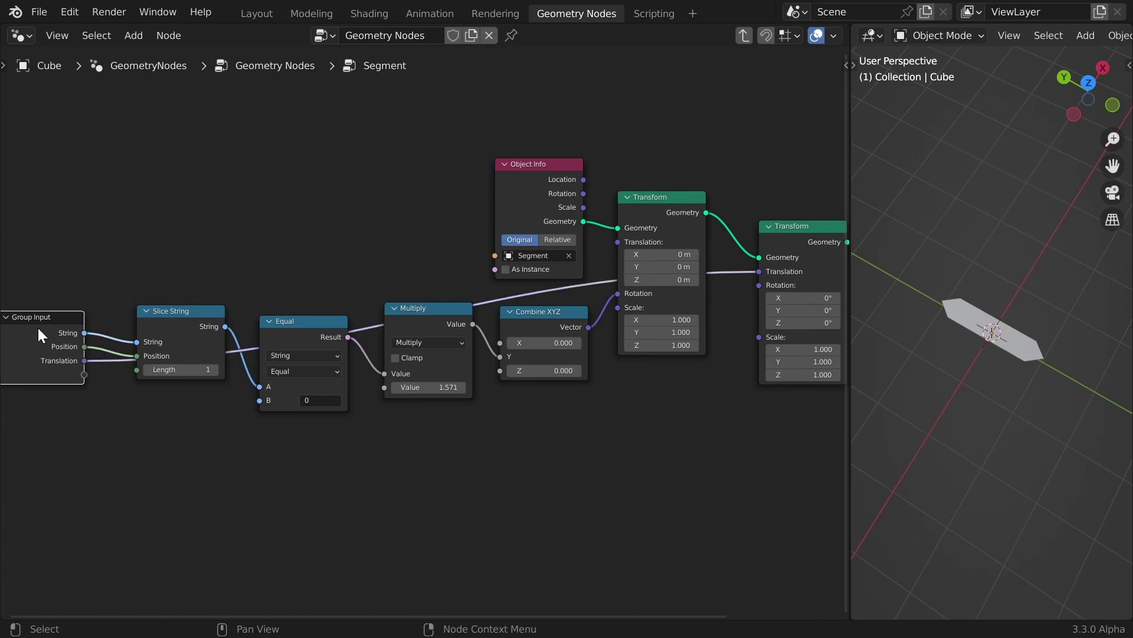
Return to the parent node tree, spread the String, Segment and Group Output nodes apart, and show the model from the top
{"action": "key", "text": "Tab"}
{"action": "scroll", "coordinate": [314, 349], "scroll_direction": "up", "scroll_amount": 2}
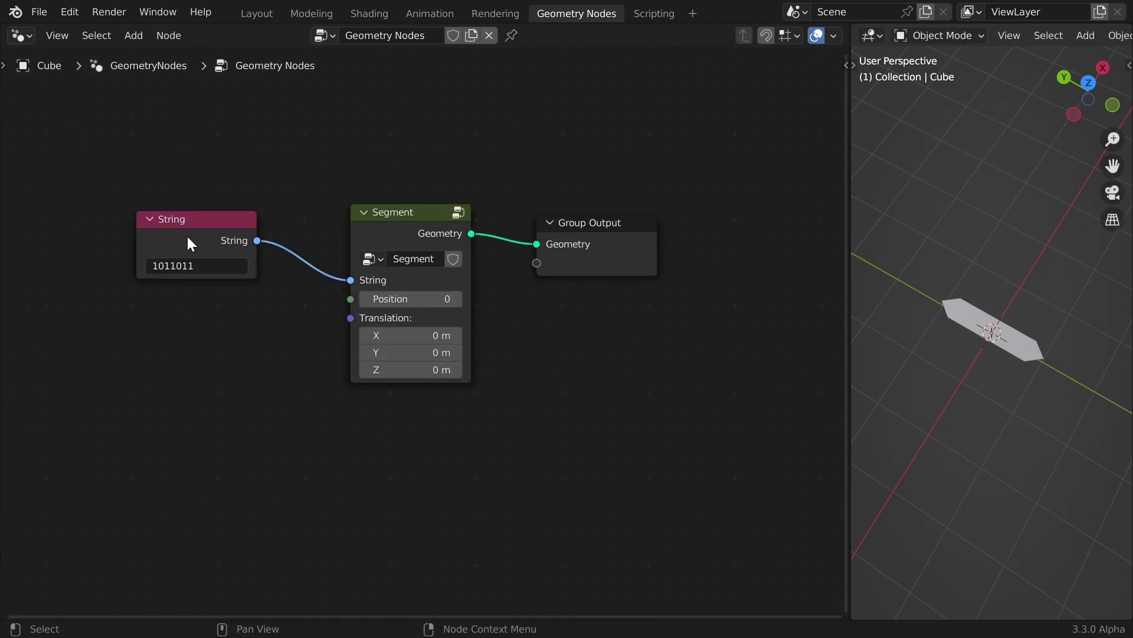
{"action": "left_click_drag", "start_coordinate": [193, 235], "coordinate": [83, 327]}
{"action": "left_click_drag", "start_coordinate": [635, 242], "coordinate": [800, 272]}
{"action": "left_click_drag", "start_coordinate": [403, 212], "coordinate": [424, 140]}
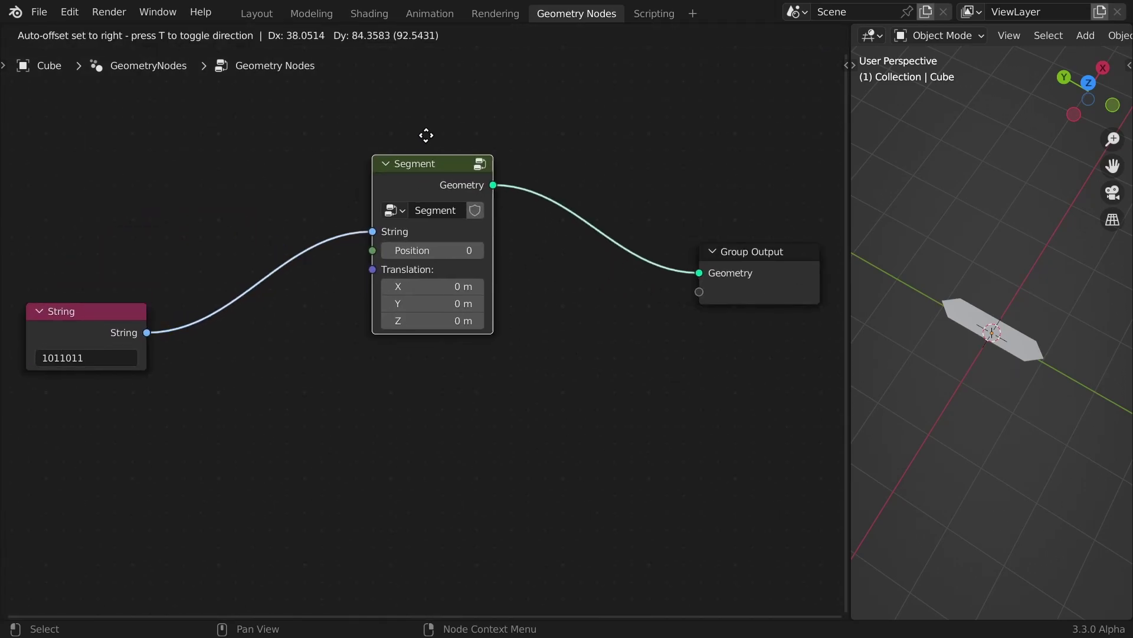
{"action": "left_click", "coordinate": [448, 104]}
{"action": "scroll", "coordinate": [923, 318], "scroll_direction": "down", "scroll_amount": 2}
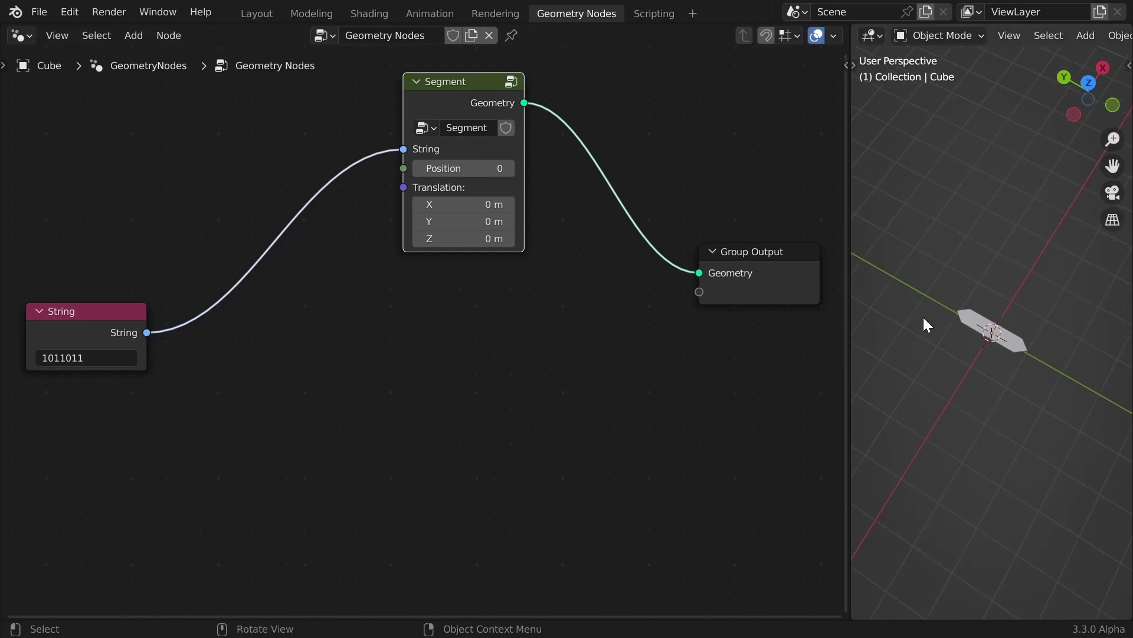
{"action": "key", "text": "KP_7"}
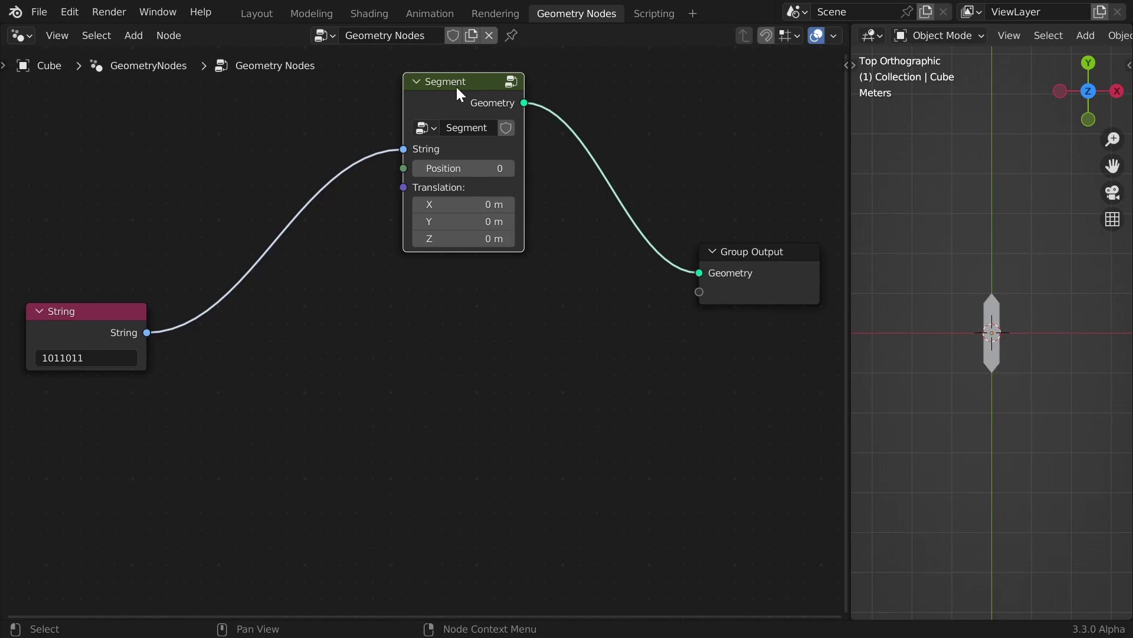
Inside the Segment group, move the second Transform and Group Output nodes away from the first Transform
{"action": "key", "text": "Tab"}
{"action": "key", "text": "Home"}
{"action": "scroll", "coordinate": [644, 286], "scroll_direction": "up", "scroll_amount": 2}
{"action": "scroll", "coordinate": [645, 288], "scroll_direction": "up", "scroll_amount": 1}
{"action": "middle_click_drag", "start_coordinate": [596, 293], "coordinate": [461, 294]}
{"action": "middle_click_drag", "start_coordinate": [748, 268], "coordinate": [626, 272]}
{"action": "left_click_drag", "start_coordinate": [716, 216], "coordinate": [764, 216]}
{"action": "left_click_drag", "start_coordinate": [523, 180], "coordinate": [589, 175]}
{"action": "left_click", "coordinate": [467, 233]}
Add a Combine XYZ node connected to the second Transform's Rotation and place it beneath the link between both Transforms
{"action": "scroll", "coordinate": [443, 242], "scroll_direction": "down", "scroll_amount": 2}
{"action": "middle_click_drag", "start_coordinate": [335, 349], "coordinate": [437, 342]}
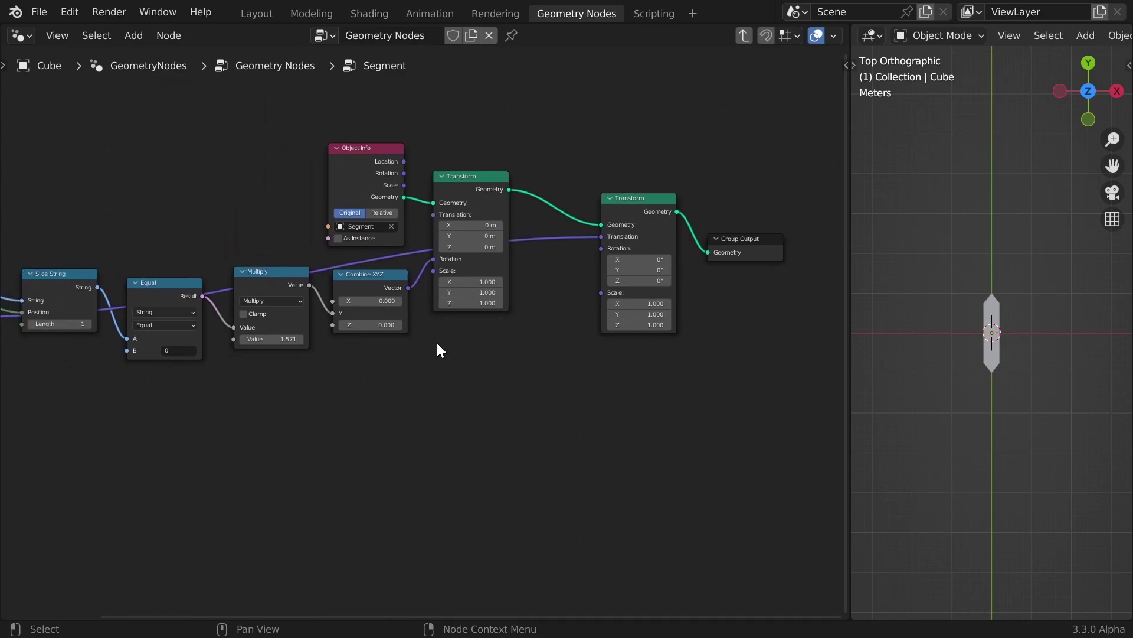
{"action": "scroll", "coordinate": [437, 342], "scroll_direction": "up", "scroll_amount": 1}
{"action": "mouse_move", "coordinate": [648, 226]}
{"action": "left_mouse_down"}
{"action": "mouse_move", "coordinate": [623, 232]}
{"action": "mouse_move", "coordinate": [637, 235]}
{"action": "left_mouse_up"}
{"action": "type", "text": "combi"}
{"action": "key", "text": "Down"}
{"action": "key", "text": "Return"}
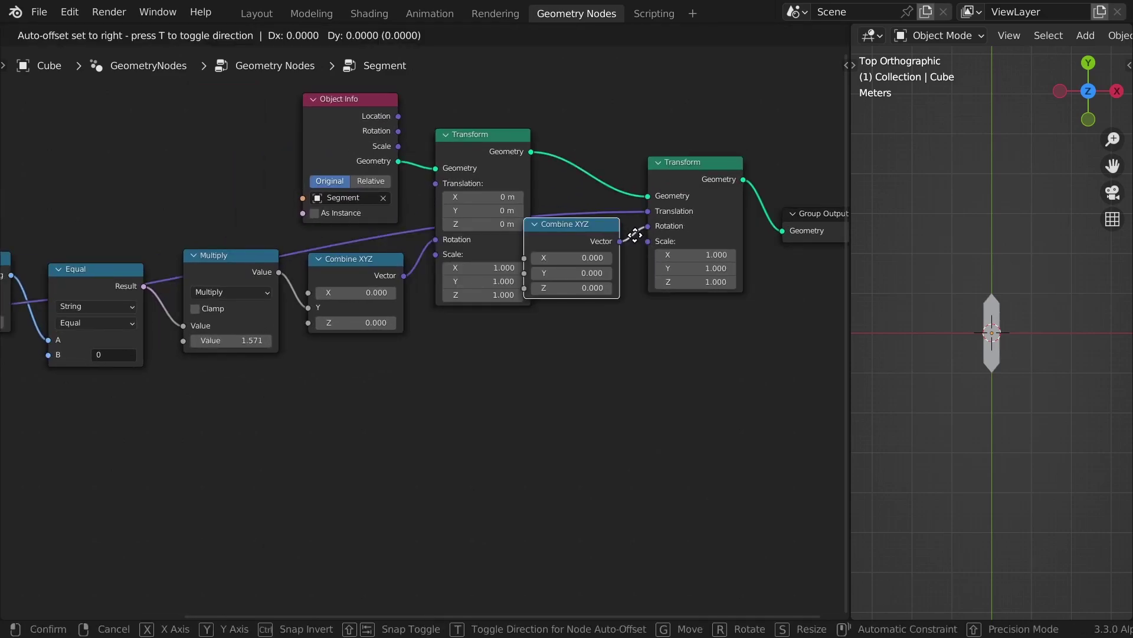
{"action": "left_click", "coordinate": [649, 282]}
Expose the new Combine XYZ node's Z value as a group input and return to the parent node tree
{"action": "scroll", "coordinate": [380, 450], "scroll_direction": "down", "scroll_amount": 2}
{"action": "middle_click_drag", "start_coordinate": [381, 449], "coordinate": [554, 420]}
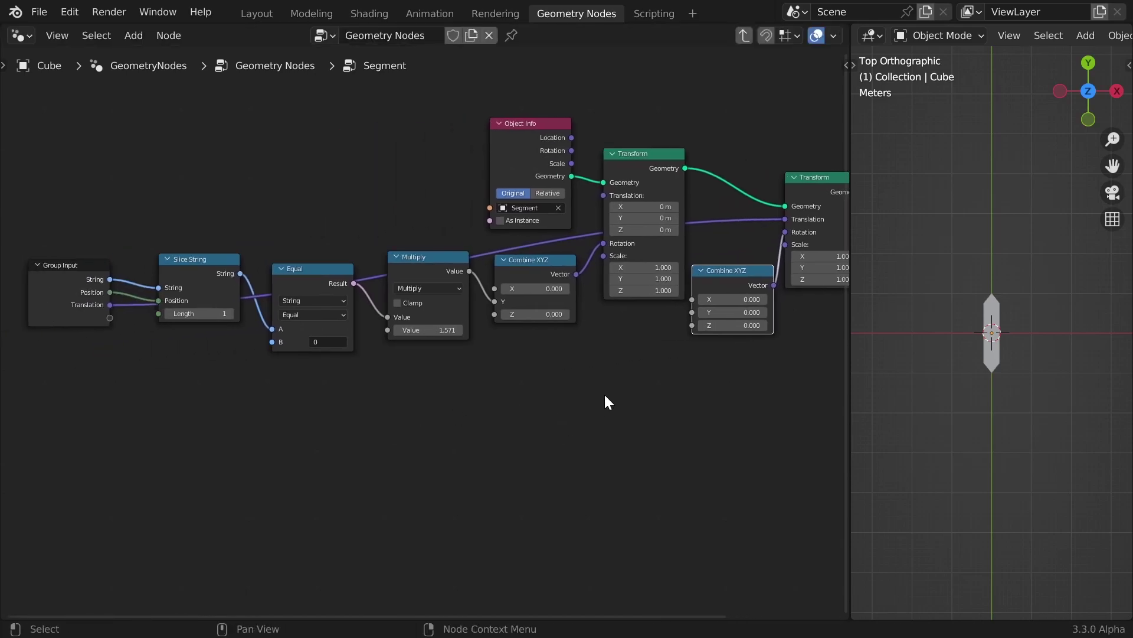
{"action": "left_click_drag", "start_coordinate": [692, 325], "coordinate": [109, 319]}
{"action": "key", "text": "Tab"}
{"action": "key", "text": "Home"}
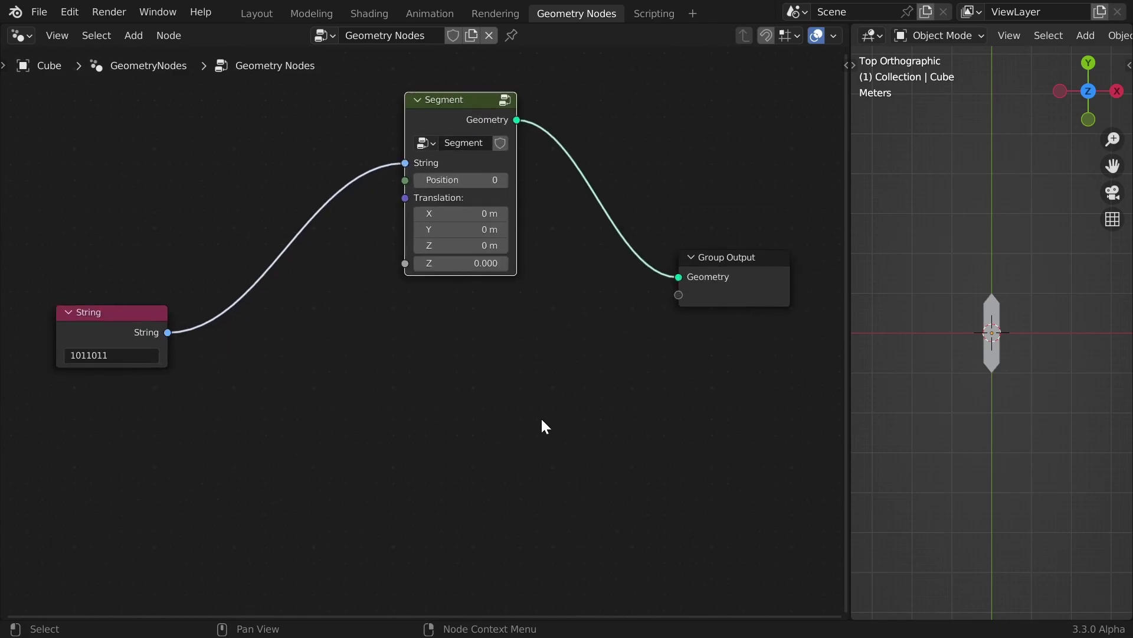
{"action": "left_click_drag", "start_coordinate": [470, 96], "coordinate": [473, 110]}
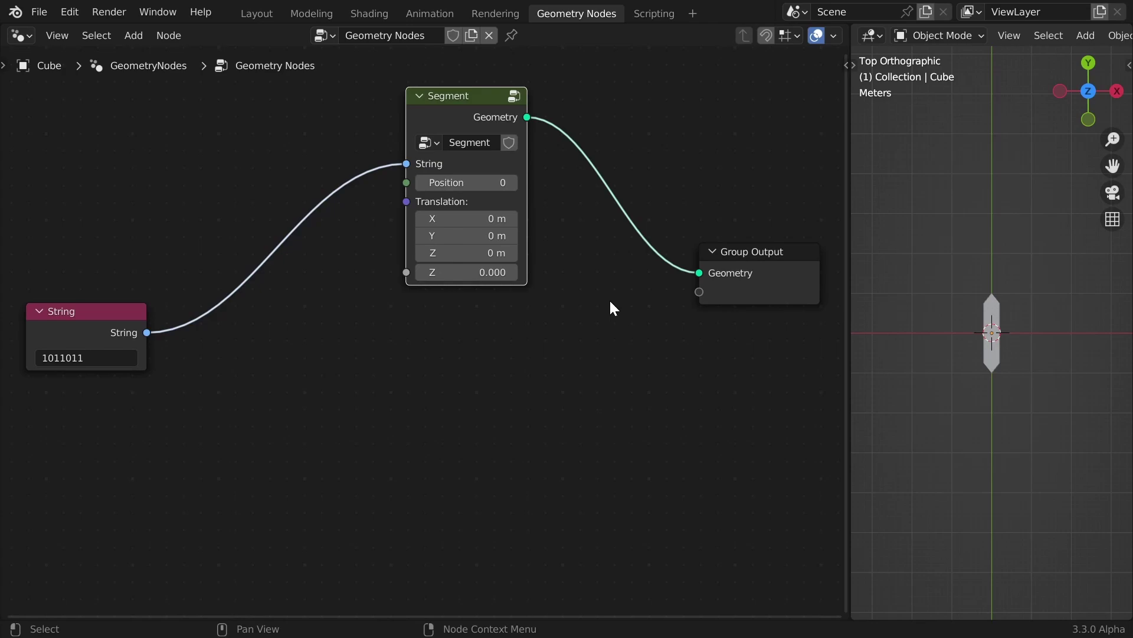
Set the Segment node's separate Z rotation value to pi/2
{"action": "left_click_drag", "start_coordinate": [466, 272], "coordinate": [502, 272]}
{"action": "left_click", "coordinate": [501, 277]}
{"action": "type", "text": "pi/,"}
{"action": "key", "text": "Return"}
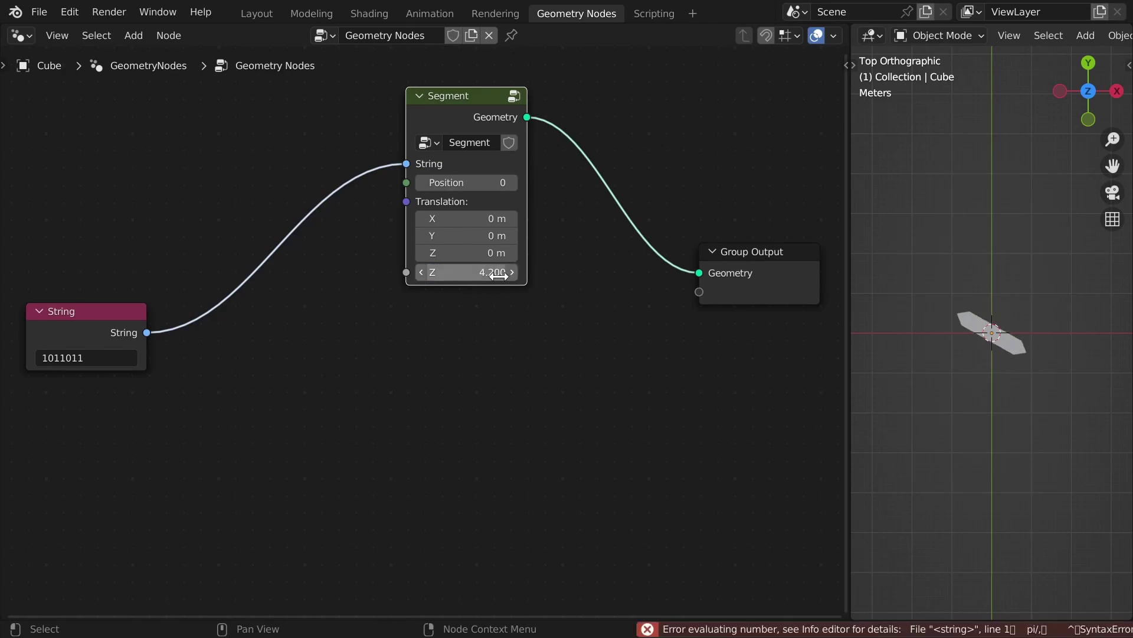
{"action": "left_click", "coordinate": [499, 273]}
{"action": "type", "text": "p"}
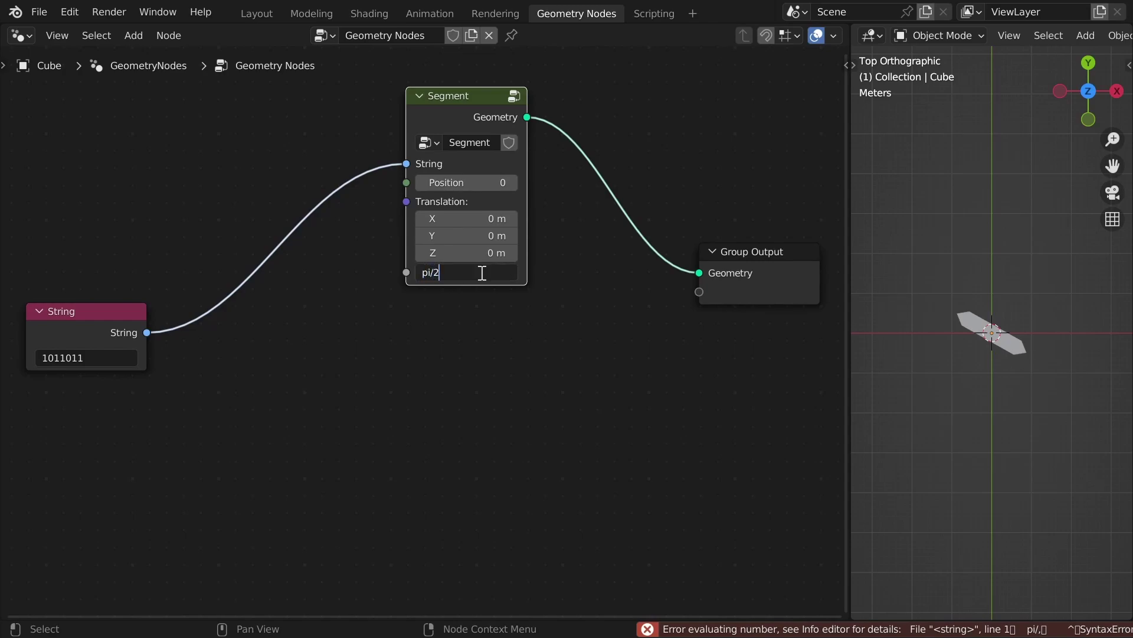
{"action": "type", "text": "i/2"}
{"action": "key", "text": "Return"}
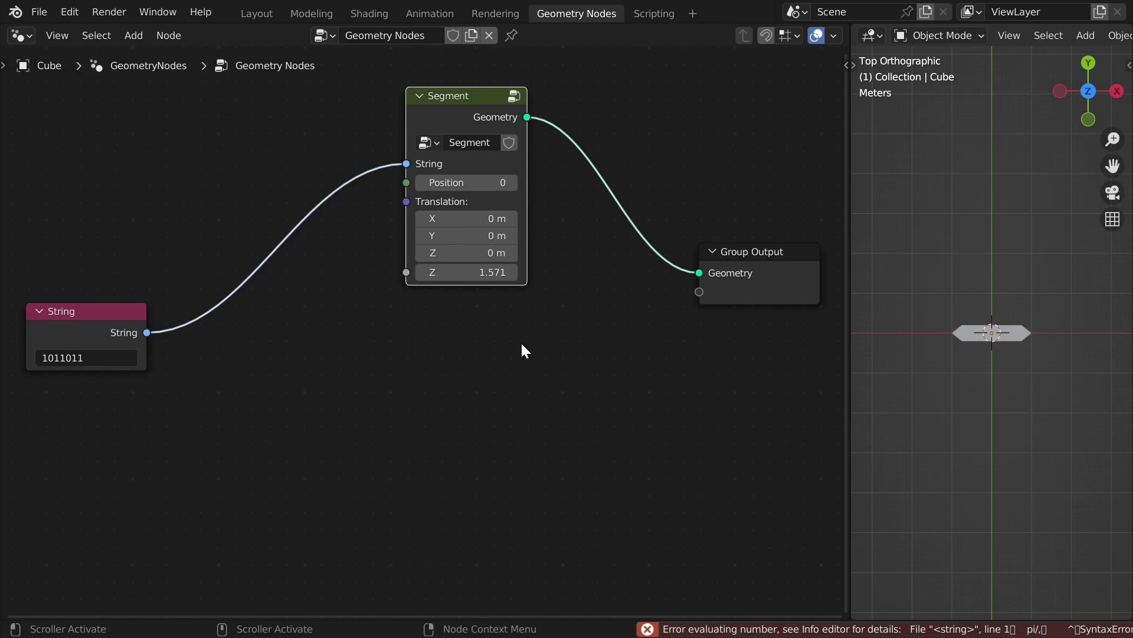
Set the Segment node's Y translation to 2 m
{"action": "scroll", "coordinate": [521, 342], "scroll_direction": "down", "scroll_amount": 2}
{"action": "middle_click_drag", "start_coordinate": [538, 349], "coordinate": [498, 323]}
{"action": "left_click_drag", "start_coordinate": [419, 132], "coordinate": [416, 121]}
{"action": "scroll", "coordinate": [423, 186], "scroll_direction": "up", "scroll_amount": 1}
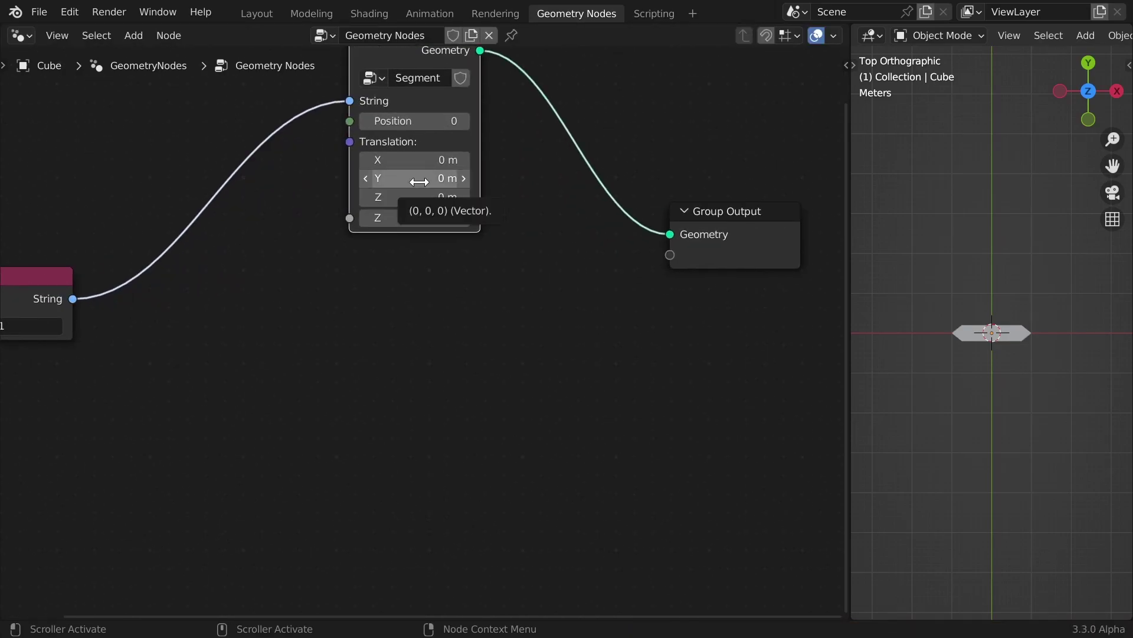
{"action": "left_click", "coordinate": [406, 179]}
{"action": "key", "text": "Escape"}
{"action": "left_click_drag", "start_coordinate": [435, 186], "coordinate": [490, 178]}
{"action": "scroll", "coordinate": [649, 316], "scroll_direction": "down", "scroll_amount": 1}
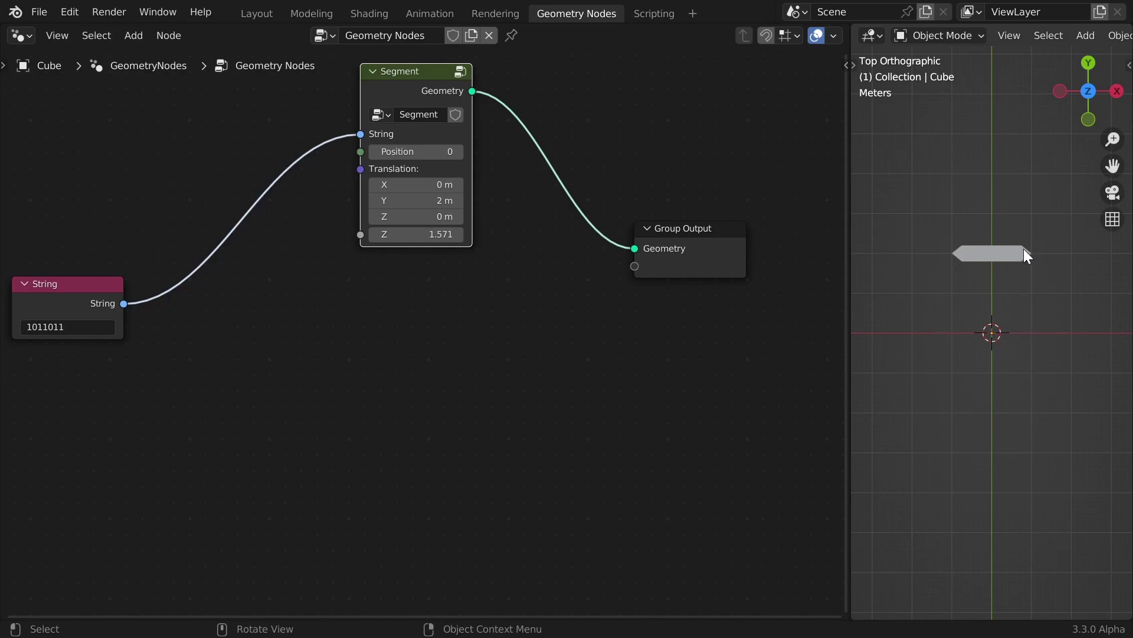
Move the Group Output and String nodes farther outward from the Segment node
{"action": "left_click_drag", "start_coordinate": [738, 259], "coordinate": [841, 256]}
{"action": "scroll", "coordinate": [425, 319], "scroll_direction": "down", "scroll_amount": 2}
{"action": "middle_click_drag", "start_coordinate": [211, 302], "coordinate": [273, 313]}
{"action": "left_click_drag", "start_coordinate": [195, 316], "coordinate": [124, 299]}
Duplicate the Segment node with its String connection and place the copy directly below the original
{"action": "left_click", "coordinate": [482, 121]}
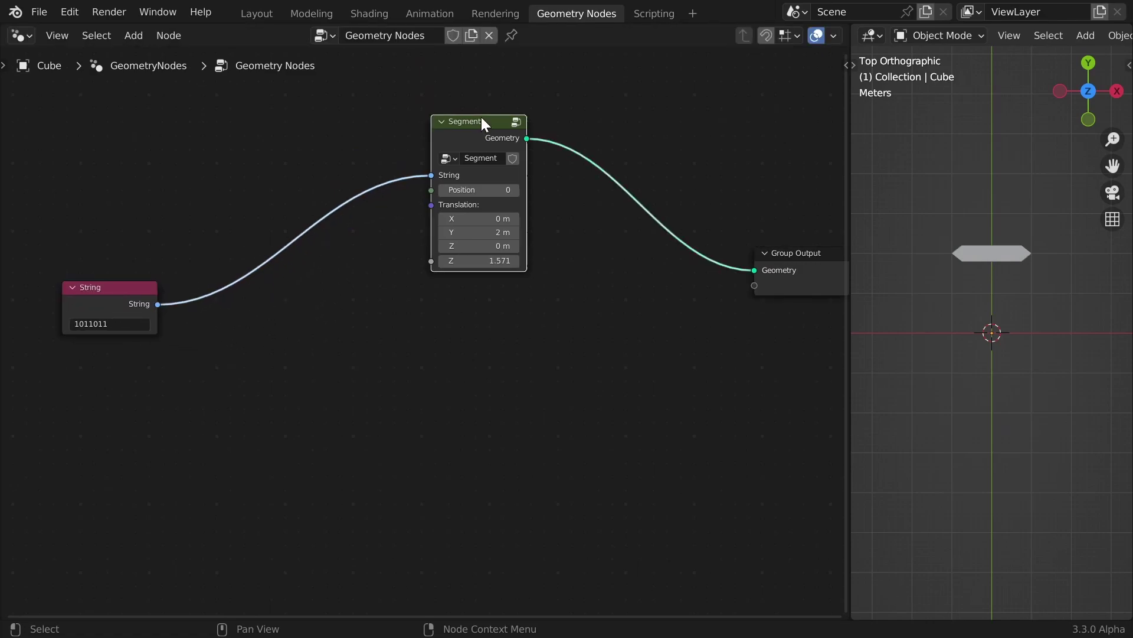
{"action": "key", "text": "shift+d"}
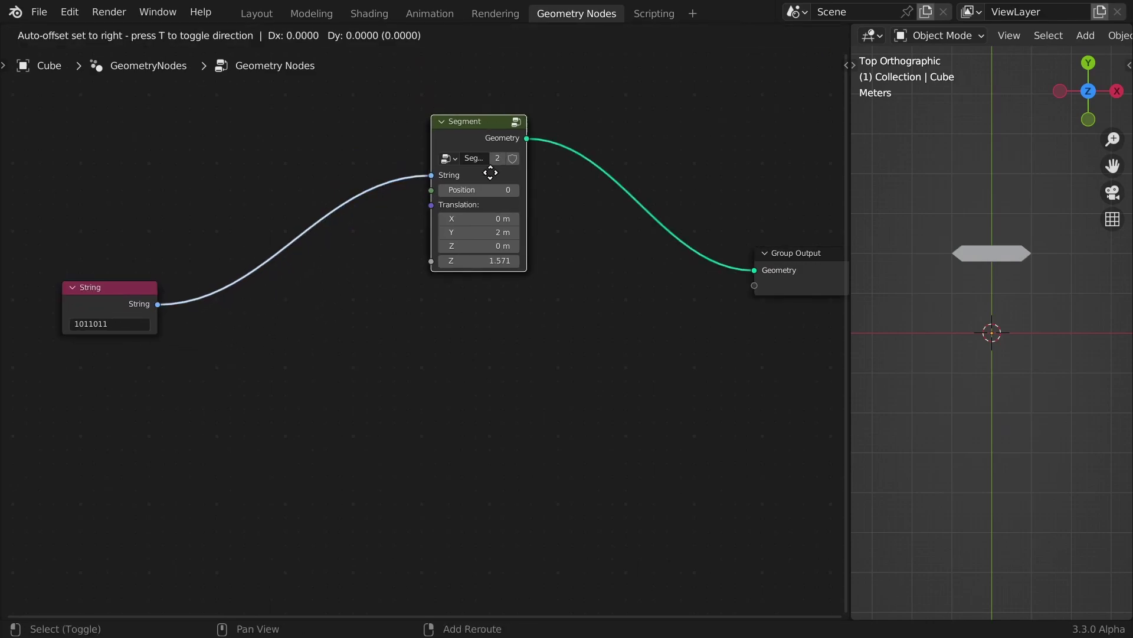
{"action": "left_click", "coordinate": [478, 281]}
{"action": "scroll", "coordinate": [507, 360], "scroll_direction": "up", "scroll_amount": 2}
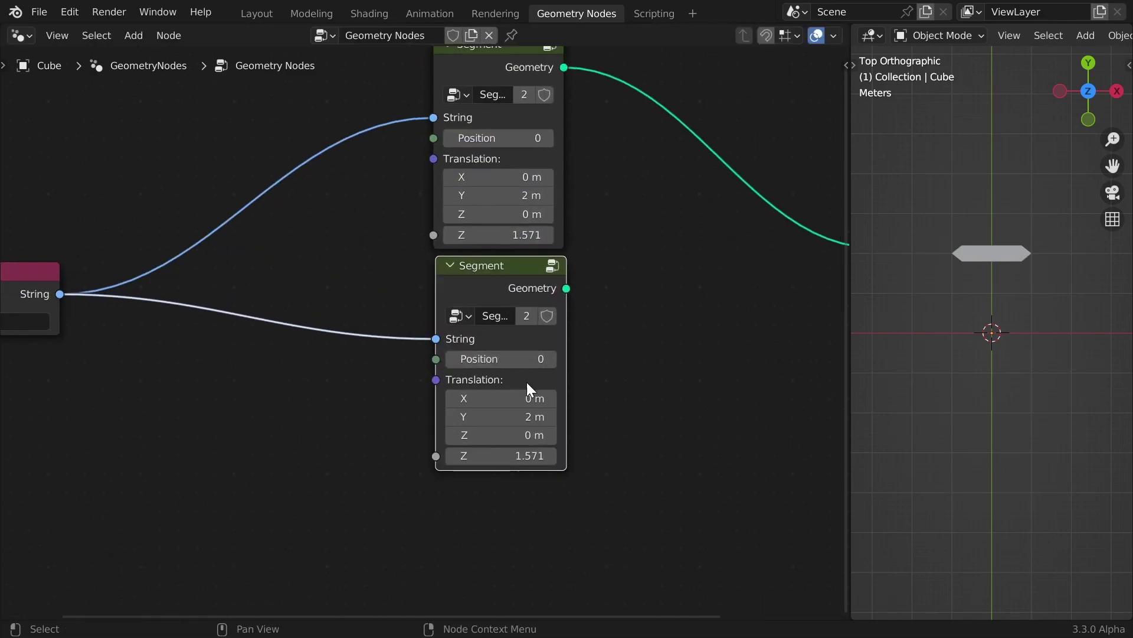
Set the lower Segment node's Position to 1 and its Z rotation value to -2.329
{"action": "left_click", "coordinate": [551, 359]}
{"action": "left_click_drag", "start_coordinate": [506, 301], "coordinate": [501, 302]}
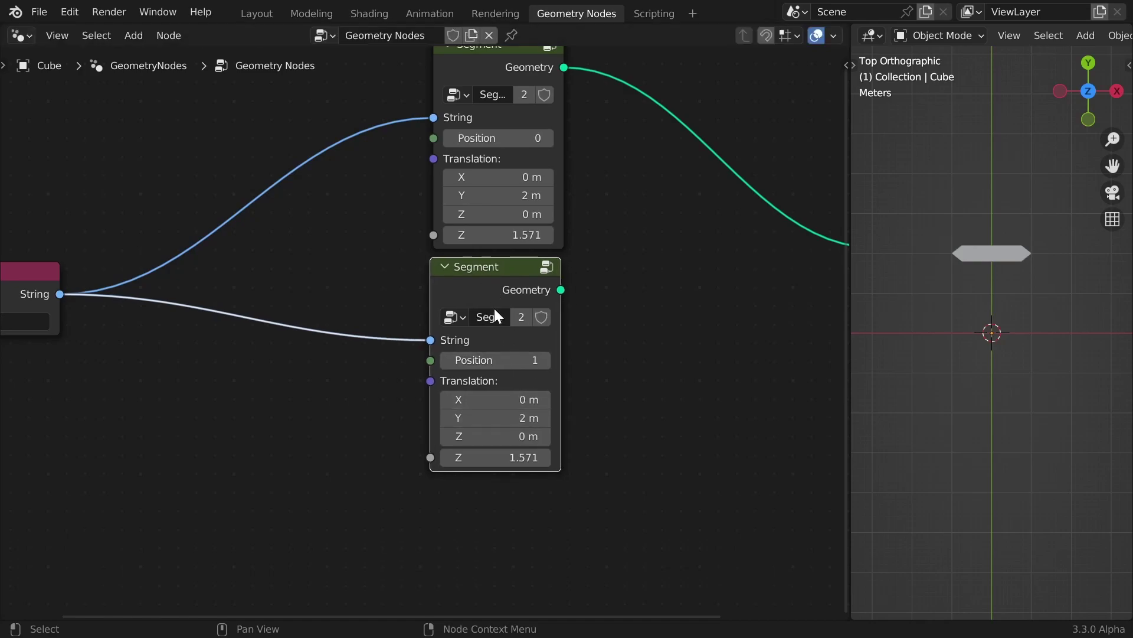
{"action": "left_click_drag", "start_coordinate": [512, 456], "coordinate": [484, 457]}
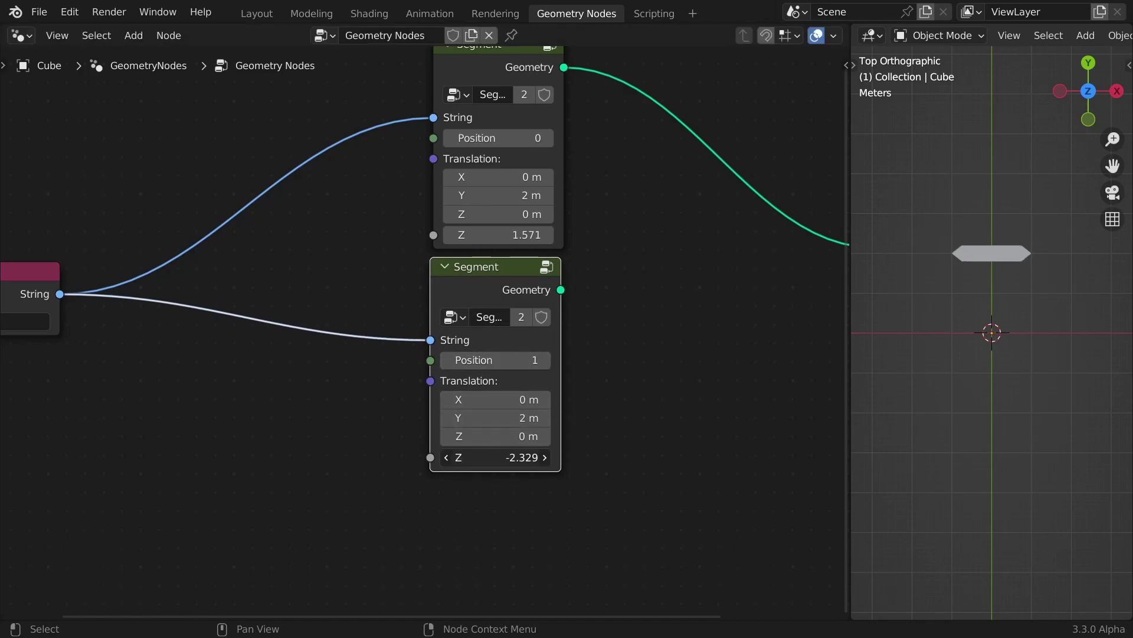
Combine both Segment nodes through a Join Geometry node feeding the Group Output, and space these nodes apart
{"action": "scroll", "coordinate": [572, 338], "scroll_direction": "down", "scroll_amount": 4}
{"action": "right_click_drag", "start_coordinate": [475, 210], "coordinate": [494, 308], "text": "ctrl+shift"}
{"action": "middle_click_drag", "start_coordinate": [576, 335], "coordinate": [432, 352]}
{"action": "left_click_drag", "start_coordinate": [700, 287], "coordinate": [797, 271]}
{"action": "left_click_drag", "start_coordinate": [458, 155], "coordinate": [538, 253]}
{"action": "key", "text": "g"}
{"action": "left_click", "coordinate": [623, 324]}
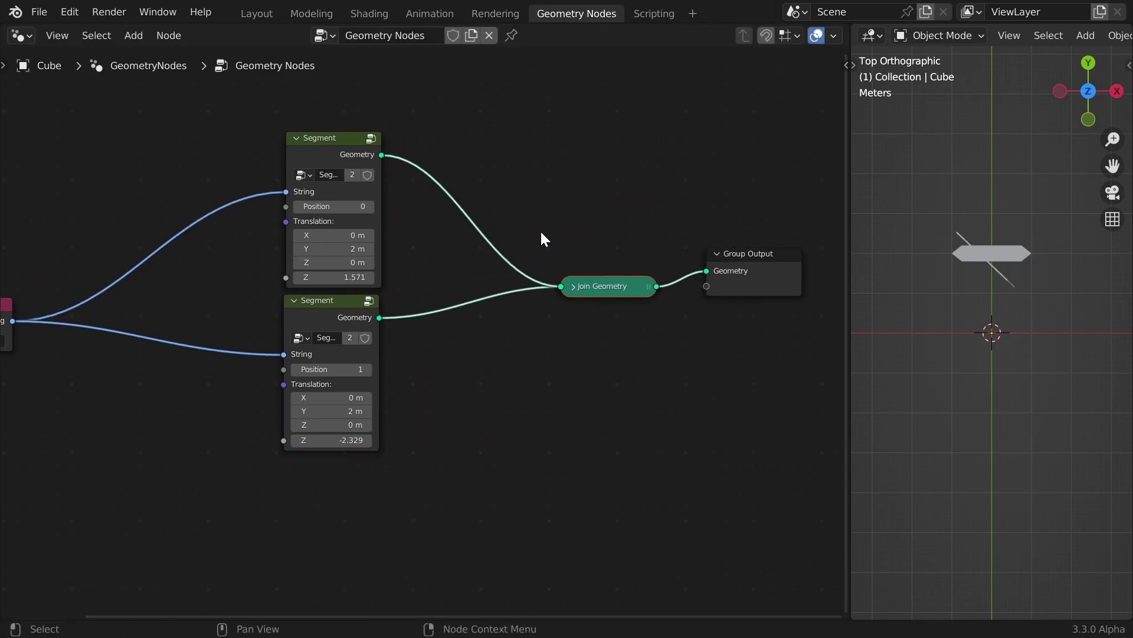
Set the lower Segment node's Z rotation value to 0
{"action": "middle_click_drag", "start_coordinate": [456, 440], "coordinate": [562, 420]}
{"action": "scroll", "coordinate": [561, 419], "scroll_direction": "up", "scroll_amount": 3}
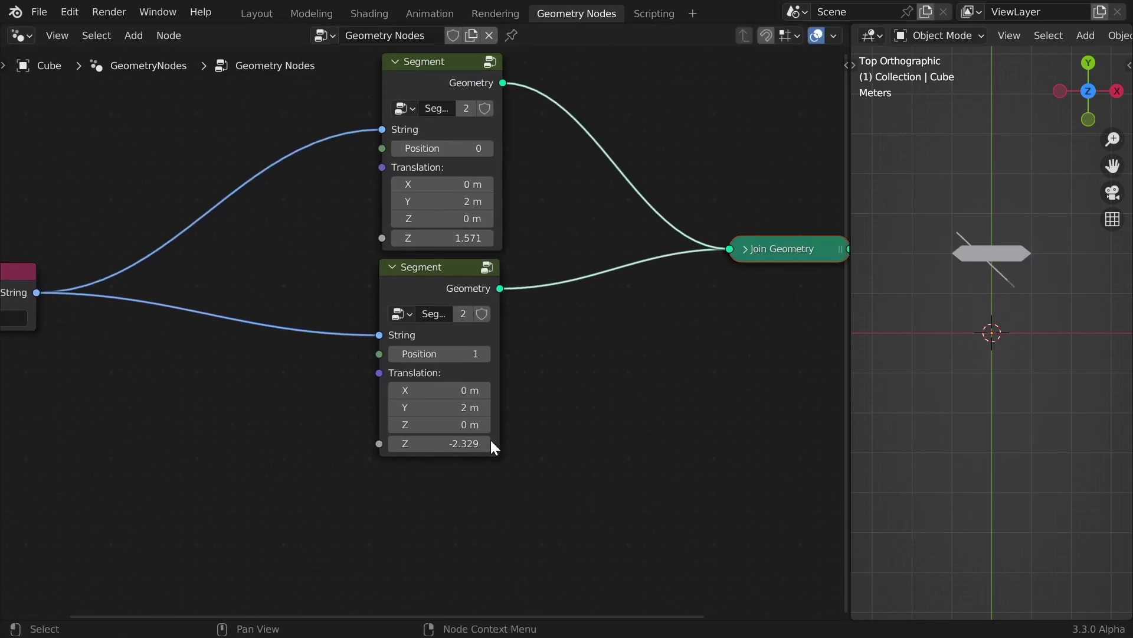
{"action": "left_click_drag", "start_coordinate": [441, 441], "coordinate": [401, 443], "text": "shift"}
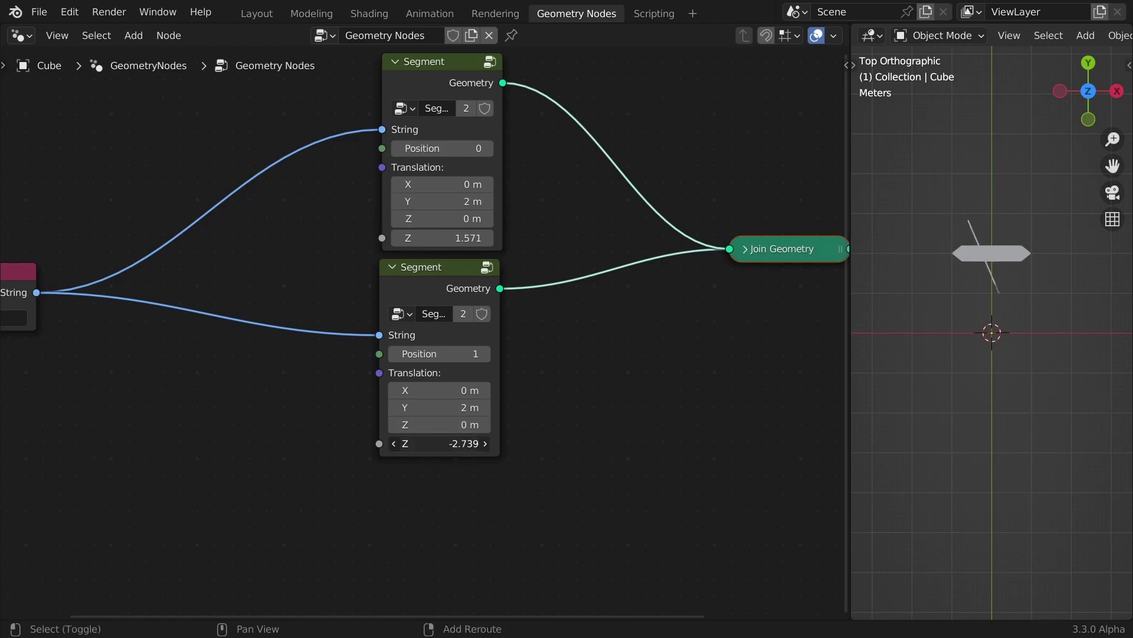
{"action": "left_click", "coordinate": [442, 442]}
{"action": "type", "text": "0"}
{"action": "key", "text": "Return"}
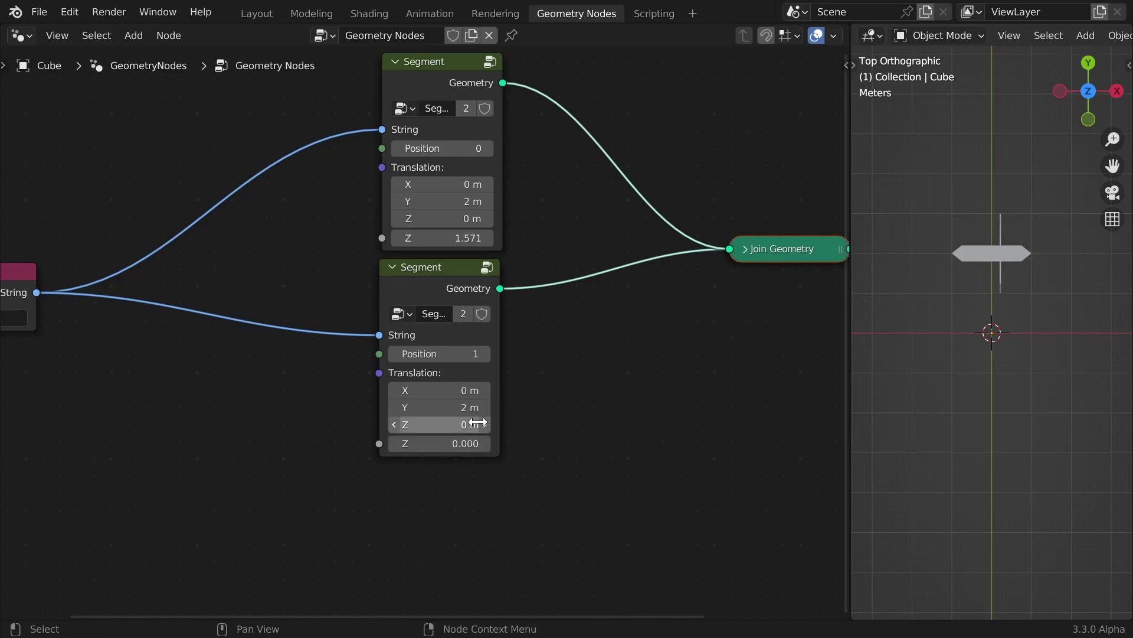
Set the lower Segment node's translation to X 1 m and Y 1 m, and check its placement from the top
{"action": "key", "text": "Tab"}
{"action": "key", "text": "shift+Tab"}
{"action": "type", "text": "1"}
{"action": "key", "text": "Tab"}
{"action": "type", "text": "1"}
{"action": "key", "text": "Return"}
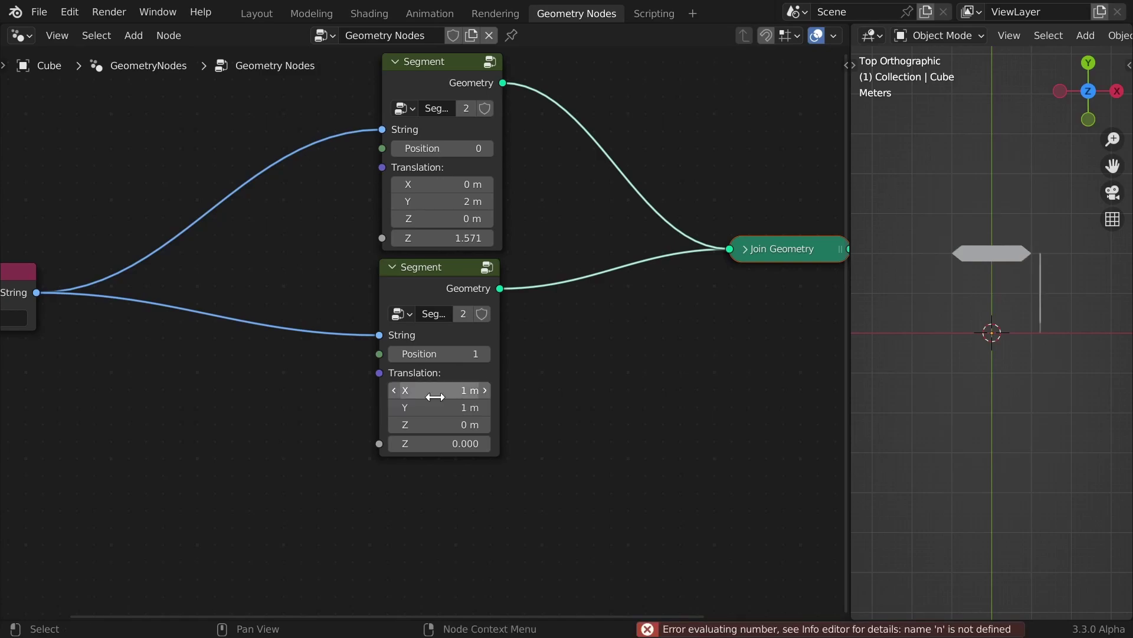
{"action": "middle_click_drag", "start_coordinate": [1004, 420], "coordinate": [1061, 388]}
{"action": "key", "text": "KP_7"}
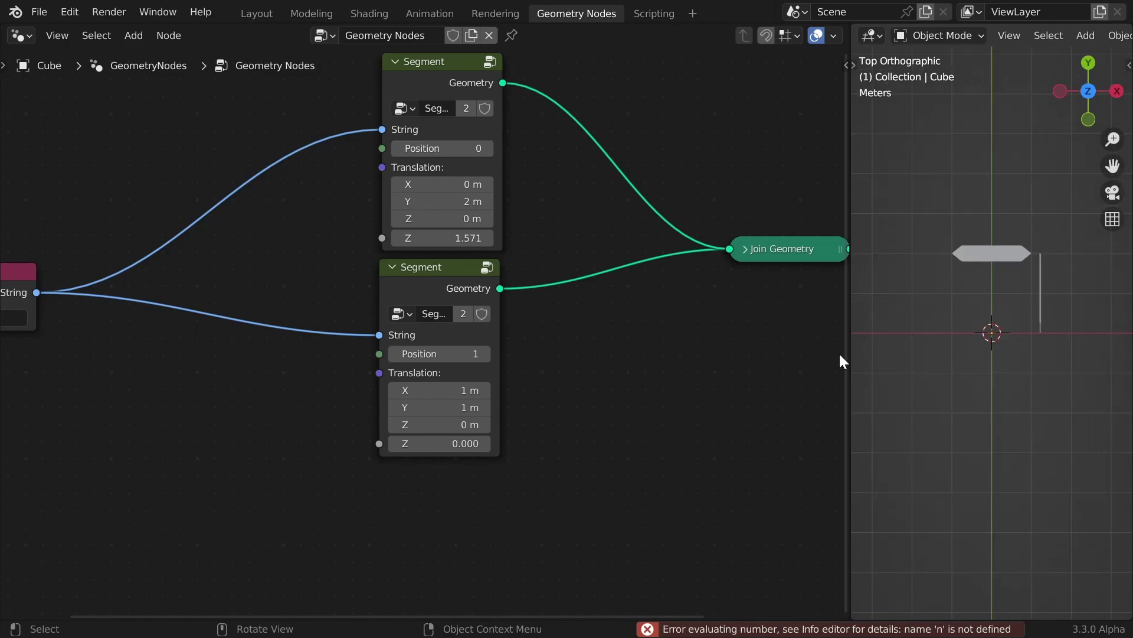
Duplicate the Position 1 Segment node with its String link kept and place the copy below it
{"action": "key", "text": "Home"}
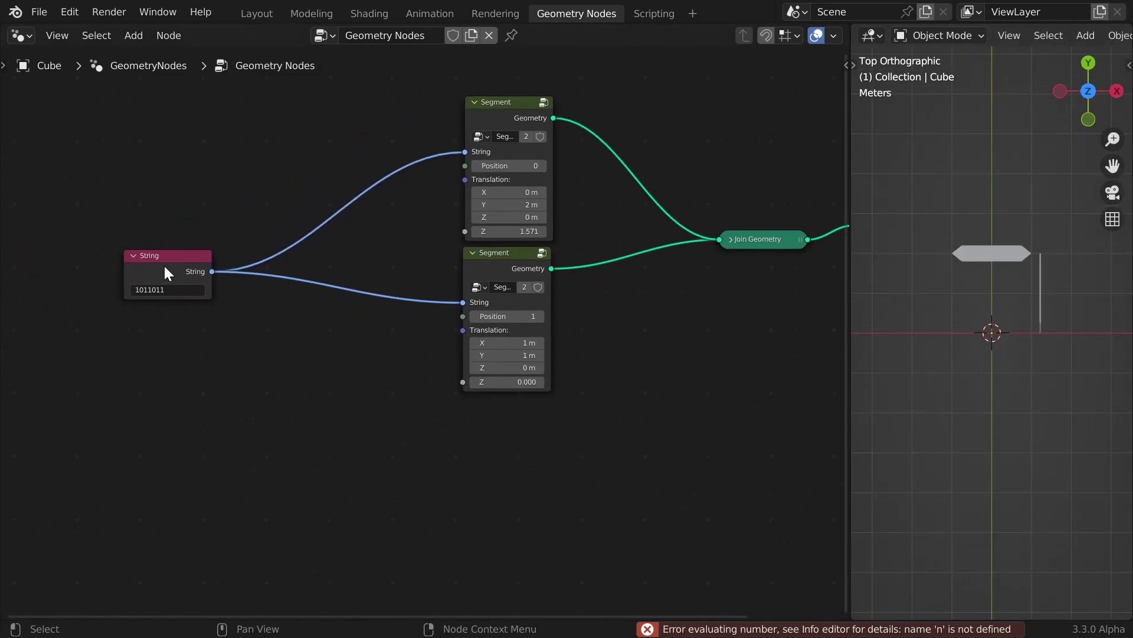
{"action": "left_click_drag", "start_coordinate": [164, 266], "coordinate": [130, 275]}
{"action": "middle_click_drag", "start_coordinate": [475, 360], "coordinate": [472, 311]}
{"action": "left_click", "coordinate": [499, 216]}
{"action": "key", "text": "ctrl+shift+d"}
{"action": "left_click", "coordinate": [495, 365]}
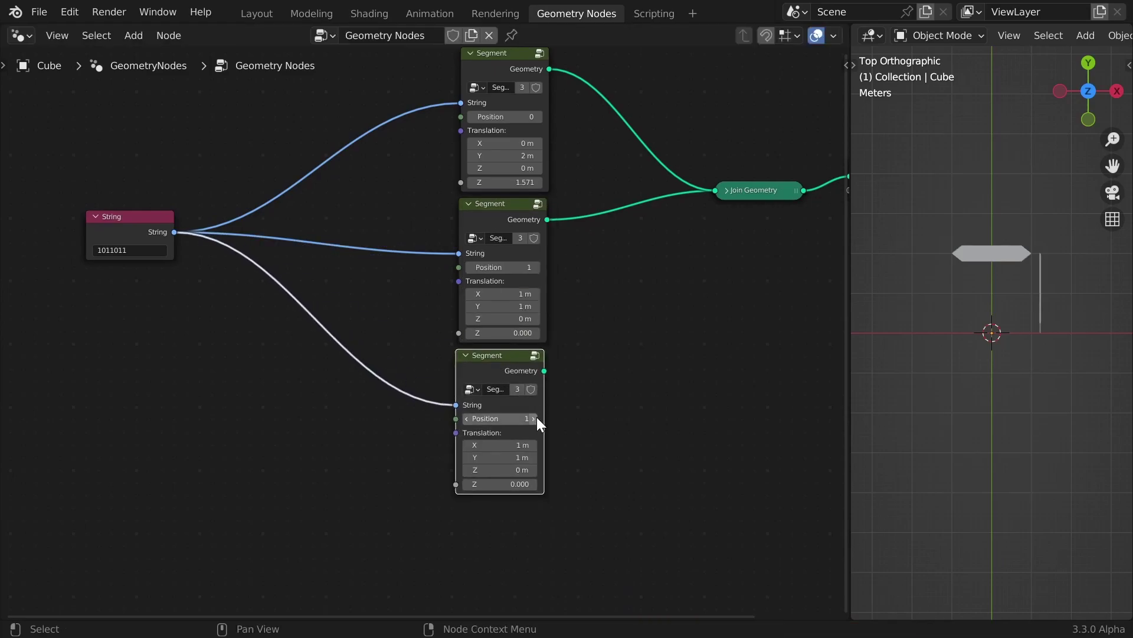
Set the third Segment node's Position to 2 and Y translation to -1 m, and connect it to Join Geometry
{"action": "left_click", "coordinate": [534, 418]}
{"action": "left_click", "coordinate": [523, 388]}
{"action": "type", "text": "-1"}
{"action": "key", "text": "Return"}
{"action": "left_click_drag", "start_coordinate": [536, 306], "coordinate": [682, 152]}
Add a joined fourth Segment node with Position 3, translation X 0 m and Y -2 m, and Z rotation value 1.571
{"action": "key", "text": "shift+d"}
{"action": "left_click", "coordinate": [534, 513]}
{"action": "right_click_drag", "start_coordinate": [164, 167], "coordinate": [505, 496], "text": "alt"}
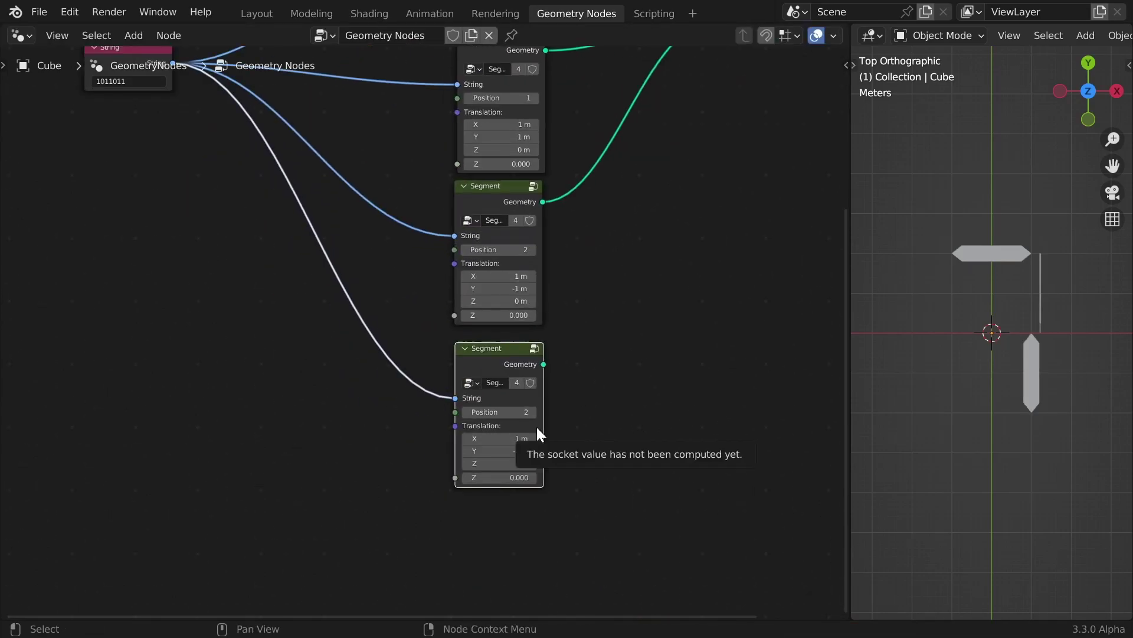
{"action": "double_click", "coordinate": [501, 417]}
{"action": "type", "text": "-2"}
{"action": "key", "text": "Return"}
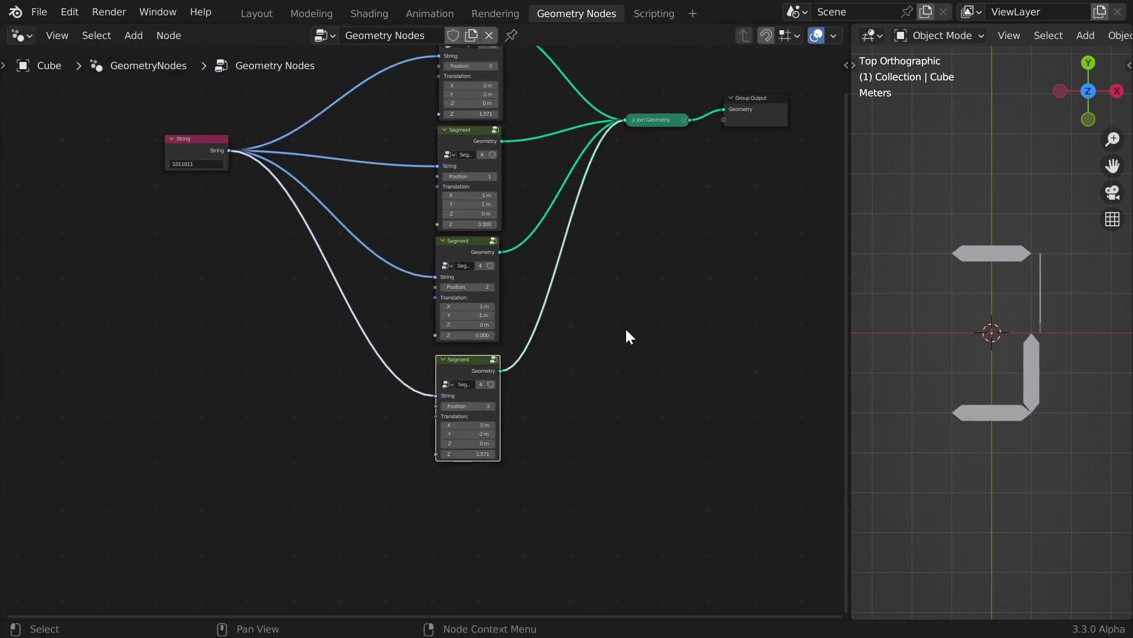
Add joined Segment nodes for Position 4 at X -1 m, Y -1 m and Position 5 at X -1 m, Y 1 m, both with zero rotation
{"action": "key", "text": "ctrl+shift+d"}
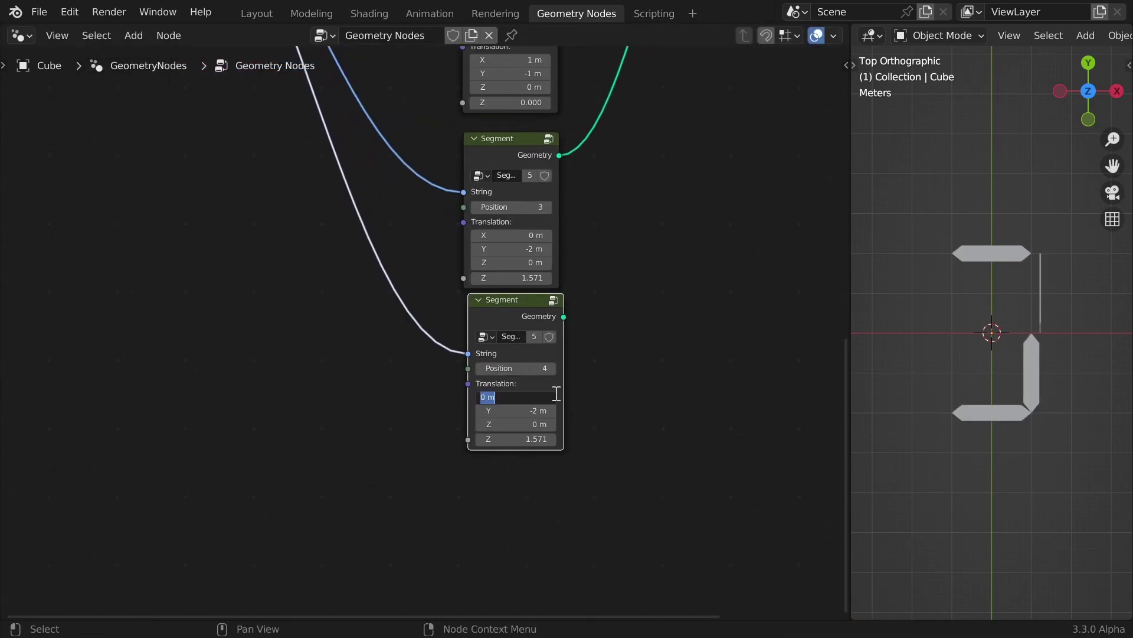
{"action": "type", "text": "-1"}
{"action": "key", "text": "Return"}
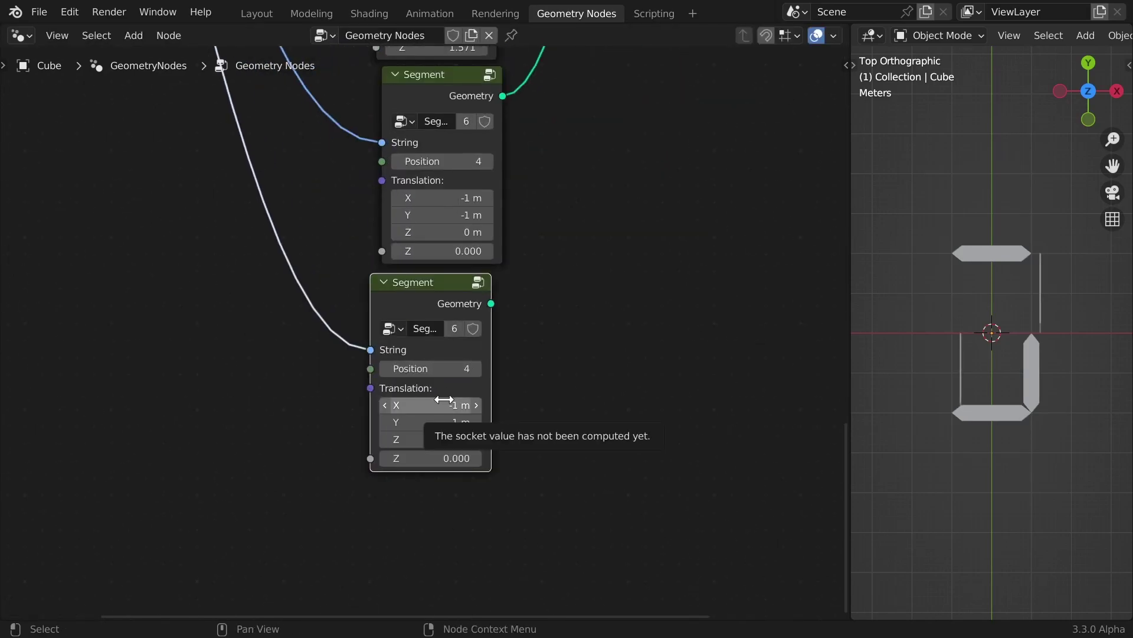
{"action": "type", "text": "1"}
{"action": "key", "text": "Return"}
Add a seventh Segment node with Position 6 as the display's horizontal middle bar and connect it to Join Geometry
{"action": "key", "text": "ctrl+shift+d"}
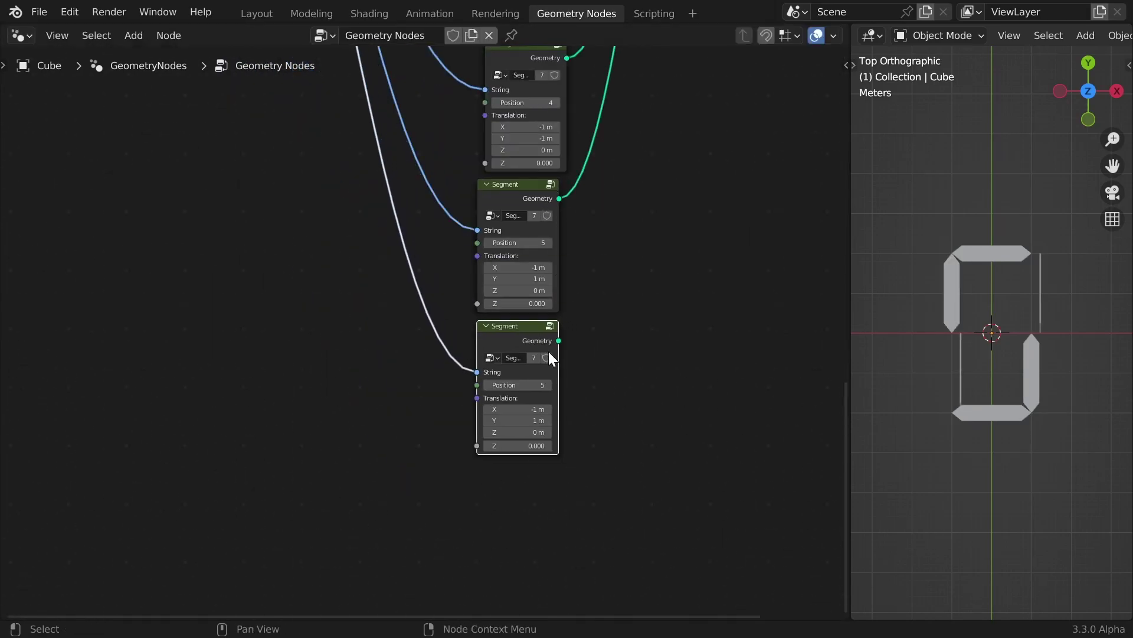
{"action": "left_click", "coordinate": [543, 347]}
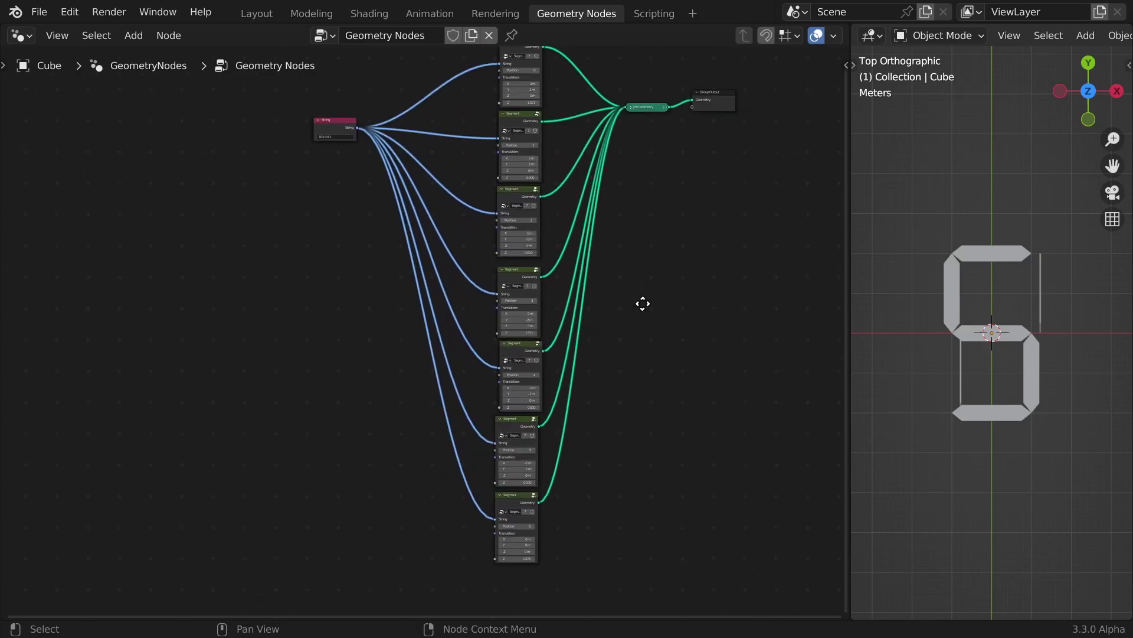
{"action": "middle_click_drag", "start_coordinate": [634, 216], "coordinate": [634, 250]}
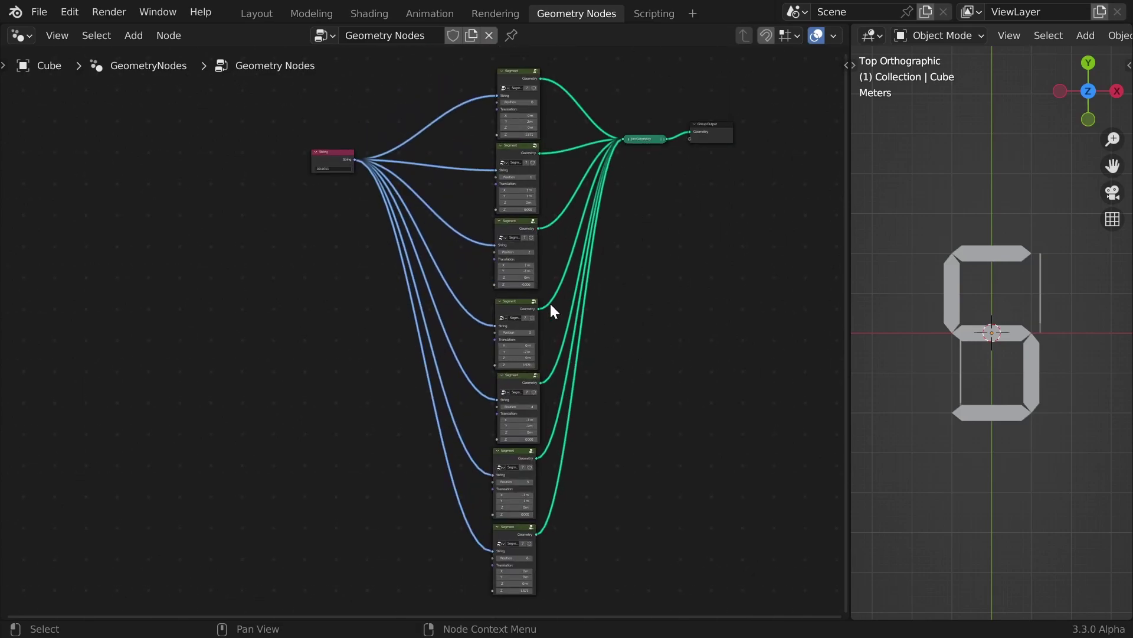
Set the String node's text to 1110000
{"action": "scroll", "coordinate": [526, 293], "scroll_direction": "up", "scroll_amount": 8}
{"action": "middle_click_drag", "start_coordinate": [505, 244], "coordinate": [557, 433]}
{"action": "middle_click_drag", "start_coordinate": [421, 282], "coordinate": [438, 284]}
{"action": "mouse_move", "coordinate": [323, 196]}
{"action": "left_mouse_down"}
{"action": "mouse_move", "coordinate": [315, 221]}
{"action": "mouse_move", "coordinate": [335, 209]}
{"action": "left_mouse_up"}
{"action": "left_click", "coordinate": [343, 229]}
{"action": "type", "text": "1"}
{"action": "key", "text": "BackSpace"}
{"action": "type", "text": "1110000"}
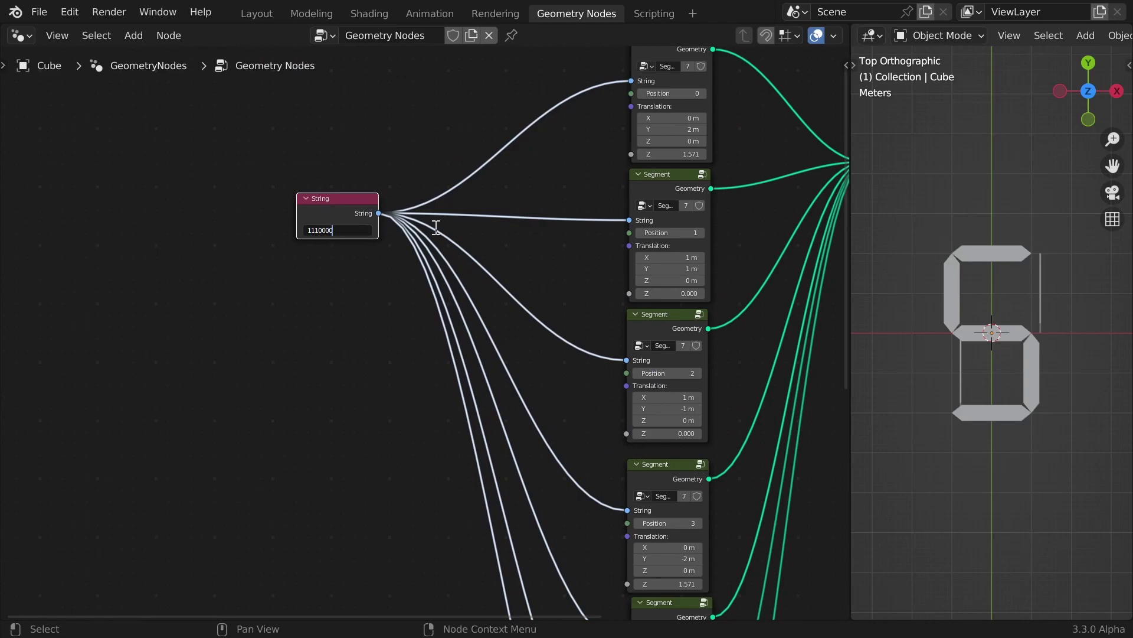
{"action": "key", "text": "Return"}
Set the String node's text to 0000000 with the display seen in perspective
{"action": "middle_click_drag", "start_coordinate": [1066, 298], "coordinate": [967, 360]}
{"action": "left_click", "coordinate": [328, 230]}
{"action": "key", "text": "BackSpace"}
{"action": "type", "text": "0000000"}
{"action": "key", "text": "Return"}
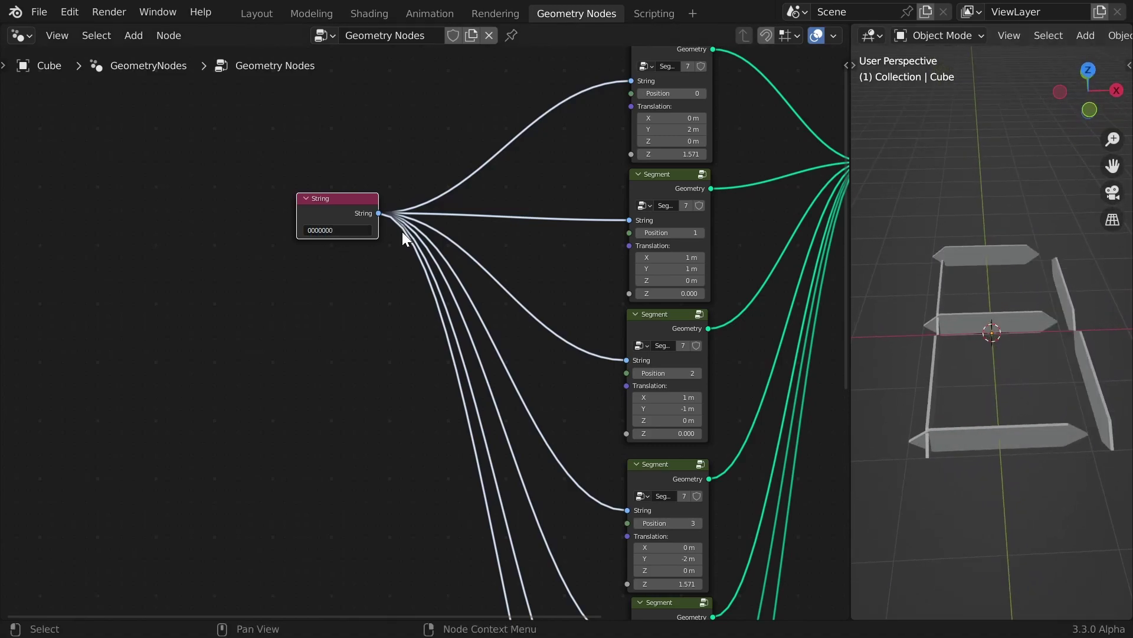
Examine the flip direction of all segments and briefly mute the Position 3 Segment node to identify its bar
{"action": "middle_click_drag", "start_coordinate": [920, 315], "coordinate": [1027, 313]}
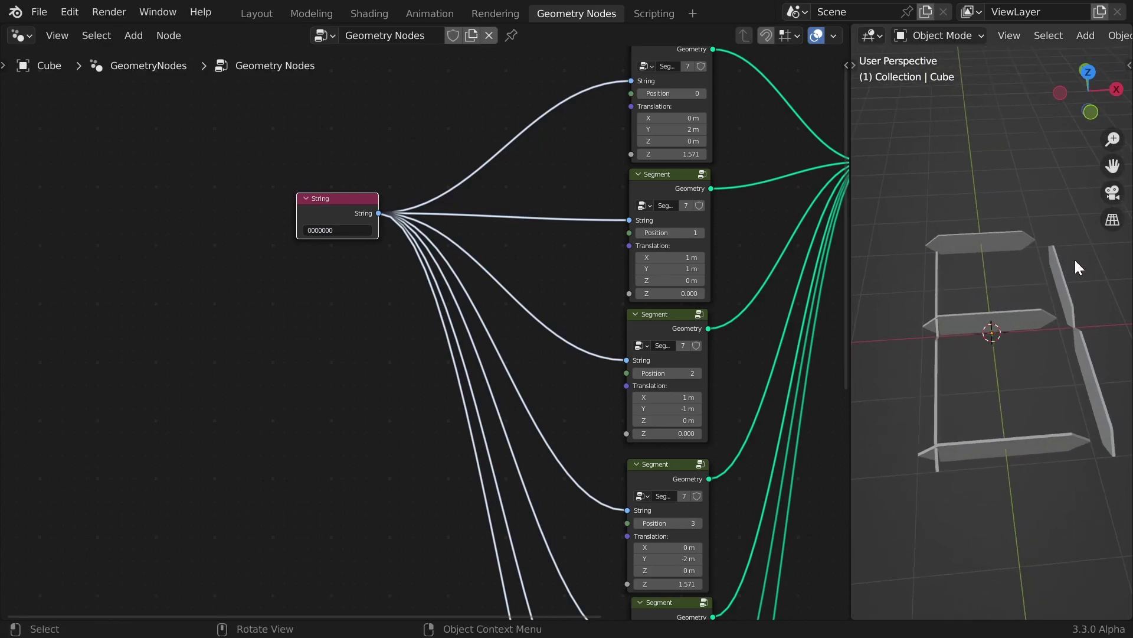
{"action": "middle_click_drag", "start_coordinate": [1050, 247], "coordinate": [1055, 324]}
{"action": "middle_click_drag", "start_coordinate": [1009, 356], "coordinate": [1044, 335]}
{"action": "middle_click_drag", "start_coordinate": [980, 386], "coordinate": [935, 370]}
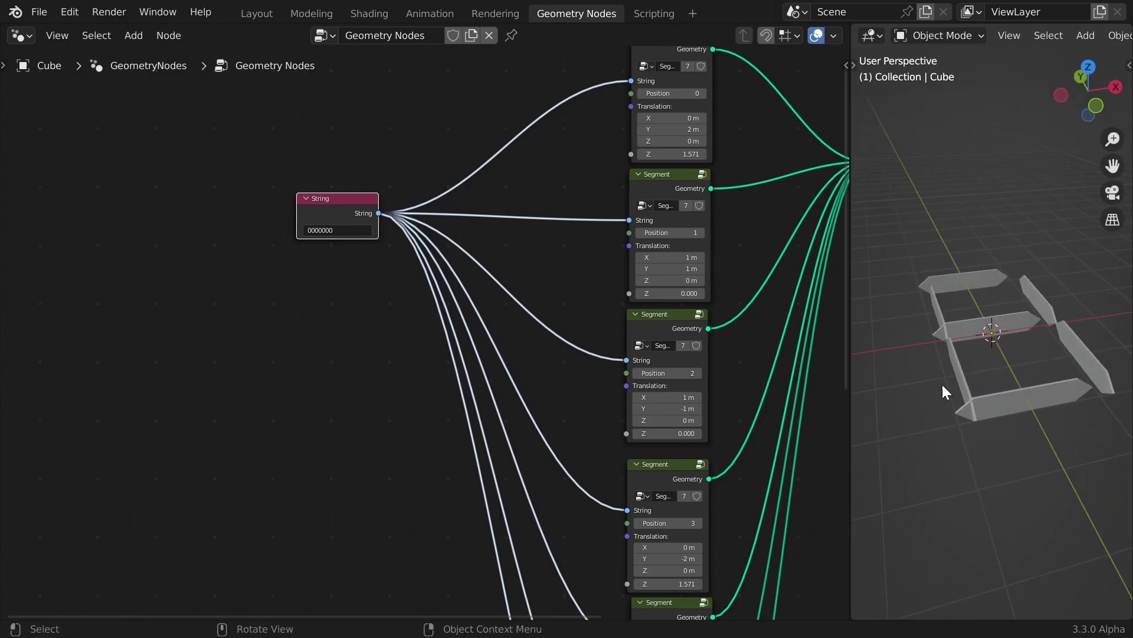
{"action": "middle_click_drag", "start_coordinate": [707, 423], "coordinate": [620, 337]}
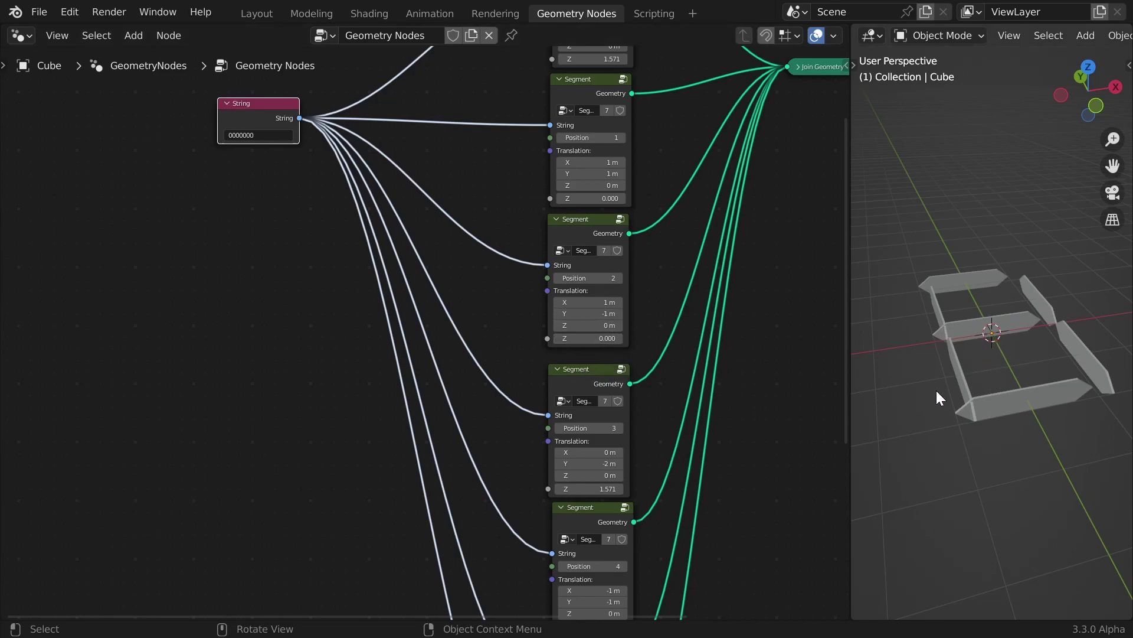
{"action": "left_click", "coordinate": [579, 383]}
{"action": "key", "text": "m"}
{"action": "key", "text": "m"}
Set the Position 4 Segment node's Z rotation value to pi
{"action": "scroll", "coordinate": [613, 358], "scroll_direction": "down", "scroll_amount": 3}
{"action": "middle_click_drag", "start_coordinate": [613, 359], "coordinate": [616, 197]}
{"action": "scroll", "coordinate": [652, 373], "scroll_direction": "up", "scroll_amount": 4}
{"action": "middle_click_drag", "start_coordinate": [652, 374], "coordinate": [643, 314]}
{"action": "left_click", "coordinate": [605, 260]}
{"action": "left_click", "coordinate": [635, 372]}
{"action": "type", "text": "pi"}
{"action": "key", "text": "Return"}
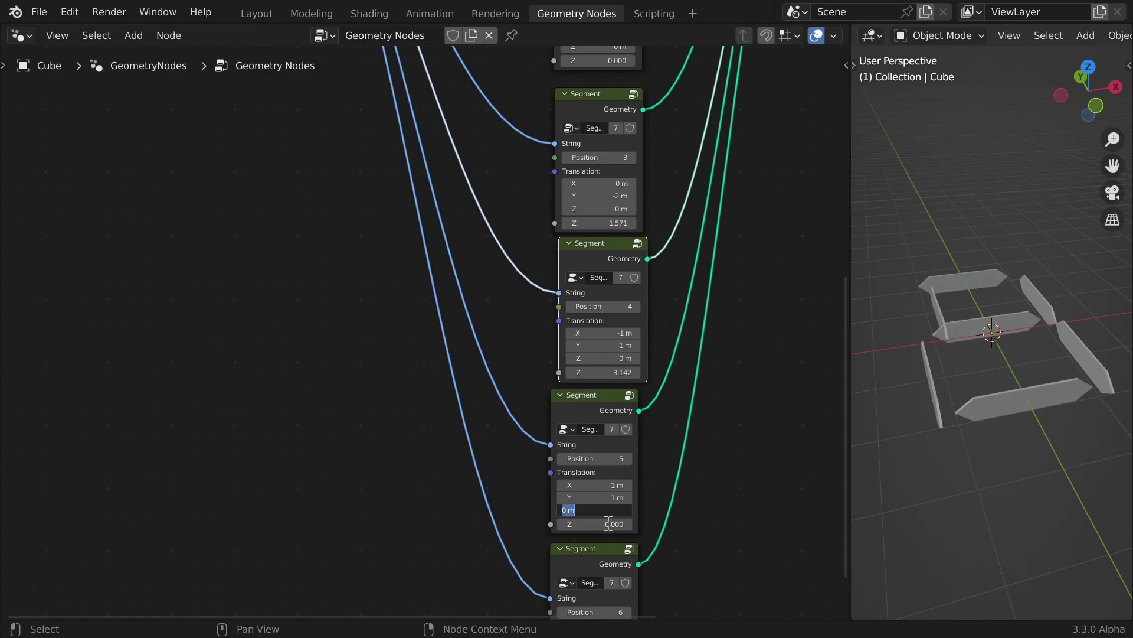
Set the Position 5 Segment node's Z rotation value to pi and check the segments' orientation in perspective
{"action": "left_click", "coordinate": [595, 524]}
{"action": "type", "text": "pi"}
{"action": "key", "text": "Return"}
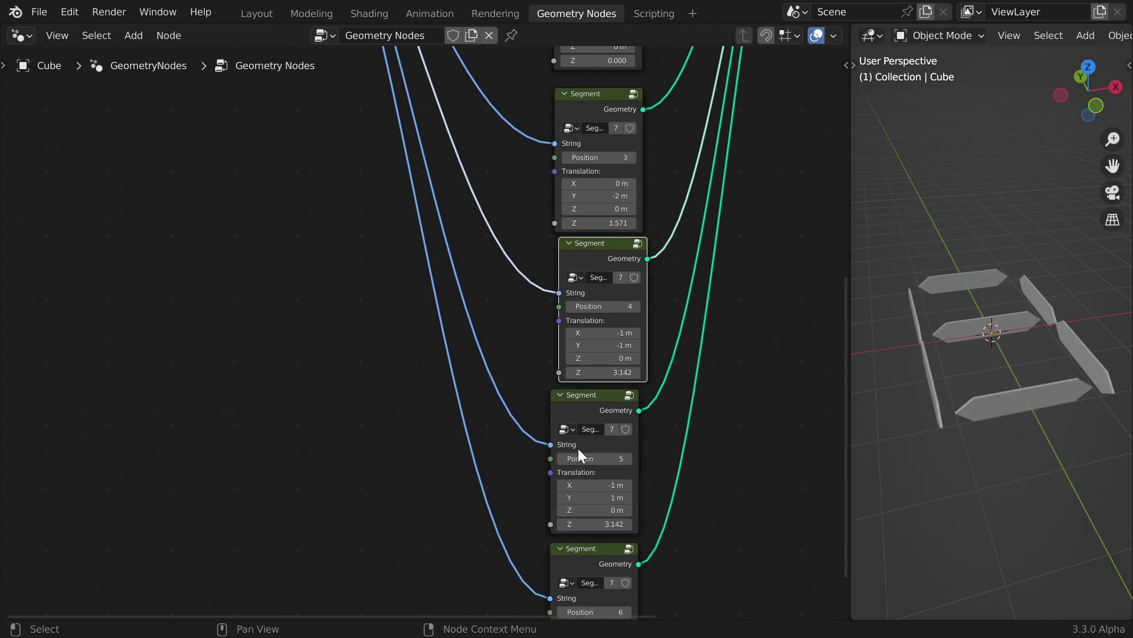
{"action": "middle_click_drag", "start_coordinate": [1019, 292], "coordinate": [861, 346]}
{"action": "middle_click_drag", "start_coordinate": [988, 328], "coordinate": [1004, 353]}
{"action": "scroll", "coordinate": [975, 333], "scroll_direction": "up", "scroll_amount": 3}
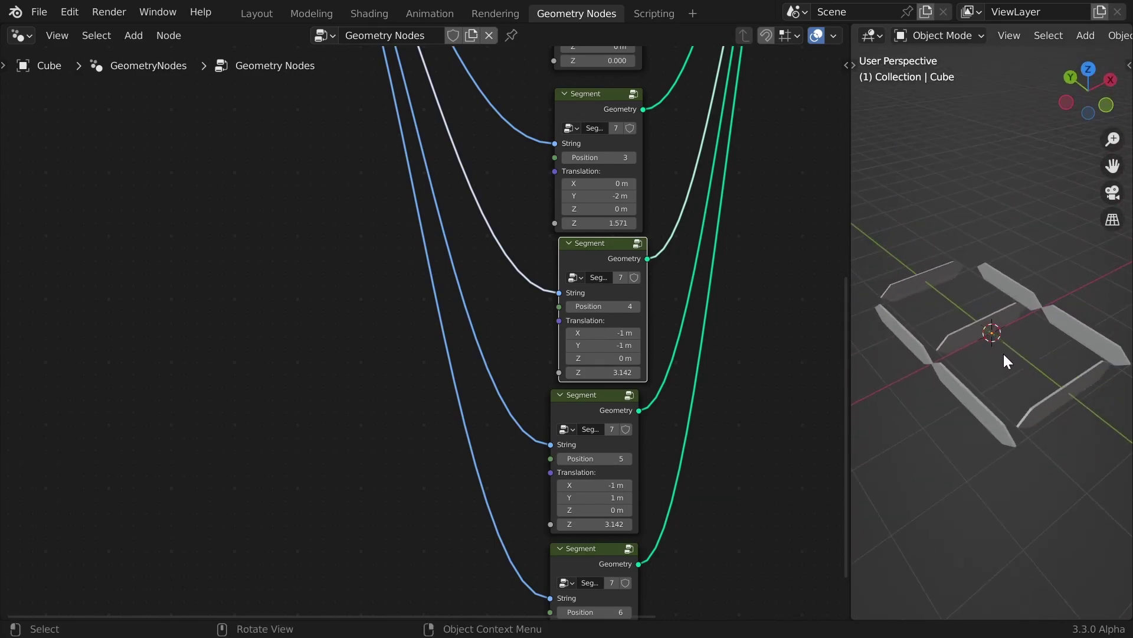
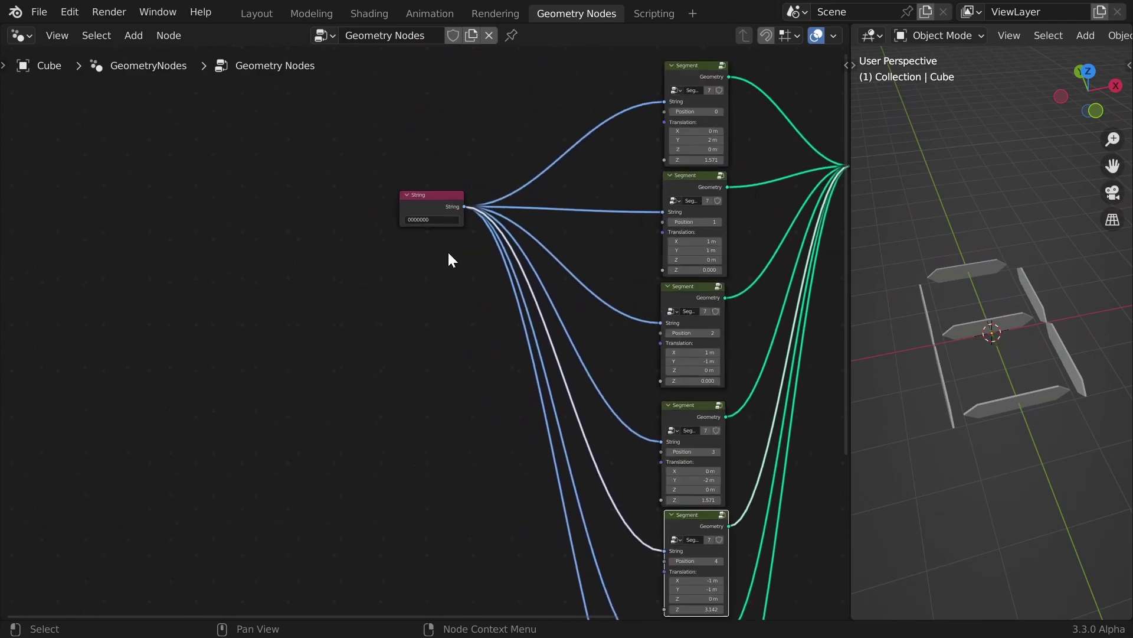
Change the String node's text to 1110000 to show the digit seven
{"action": "left_click", "coordinate": [422, 137]}
{"action": "type", "text": "1110000"}
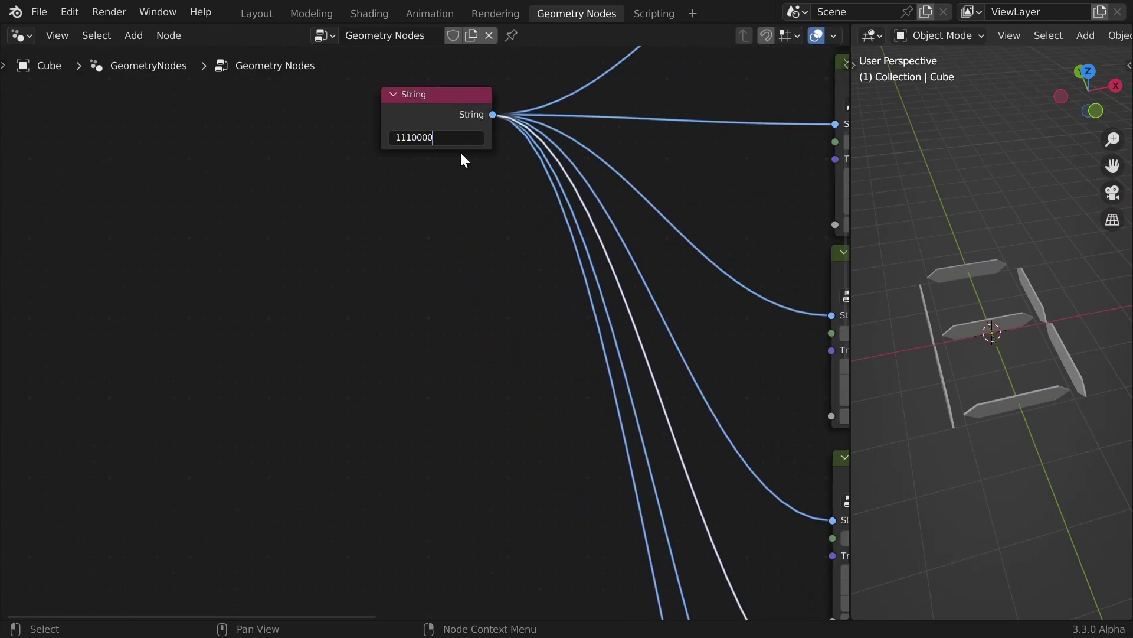
{"action": "key", "text": "Return"}
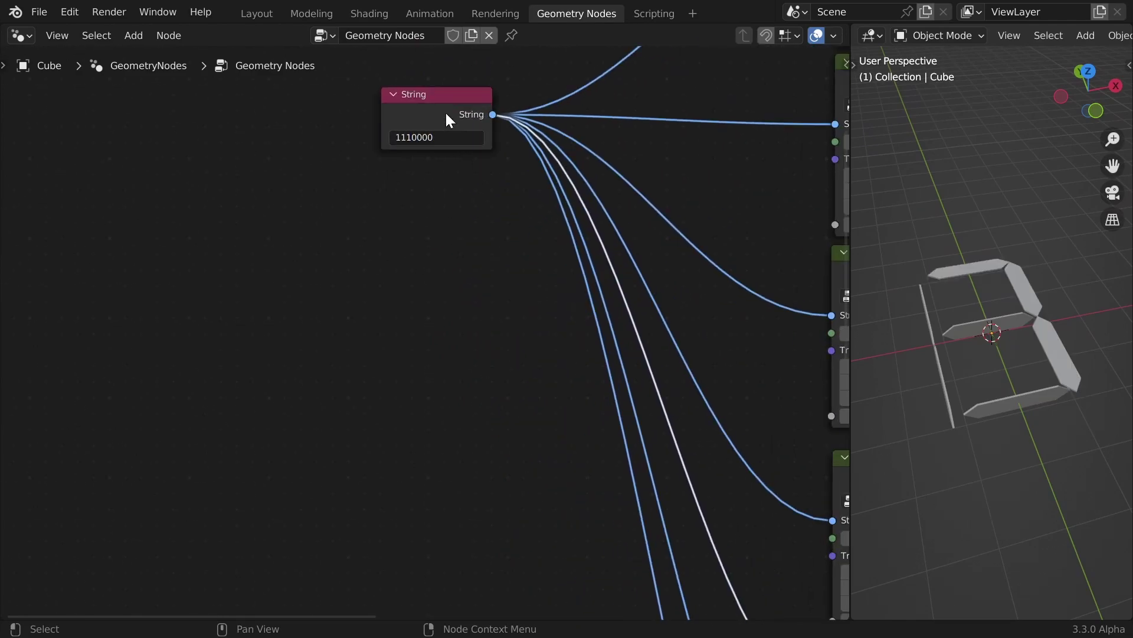
Insert a reroute point that gathers all the links from the String node to the Segment nodes
{"action": "scroll", "coordinate": [597, 171], "scroll_direction": "down", "scroll_amount": 4}
{"action": "middle_click_drag", "start_coordinate": [602, 233], "coordinate": [512, 180]}
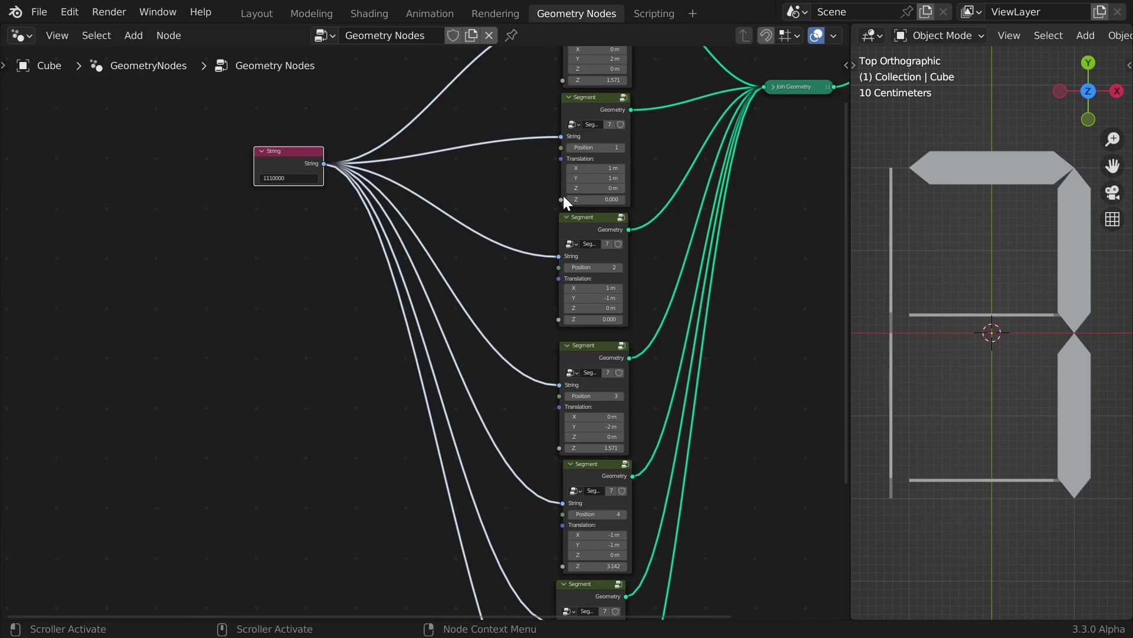
{"action": "right_click_drag", "start_coordinate": [395, 98], "coordinate": [342, 309], "text": "shift"}
{"action": "scroll", "coordinate": [329, 234], "scroll_direction": "up", "scroll_amount": 2}
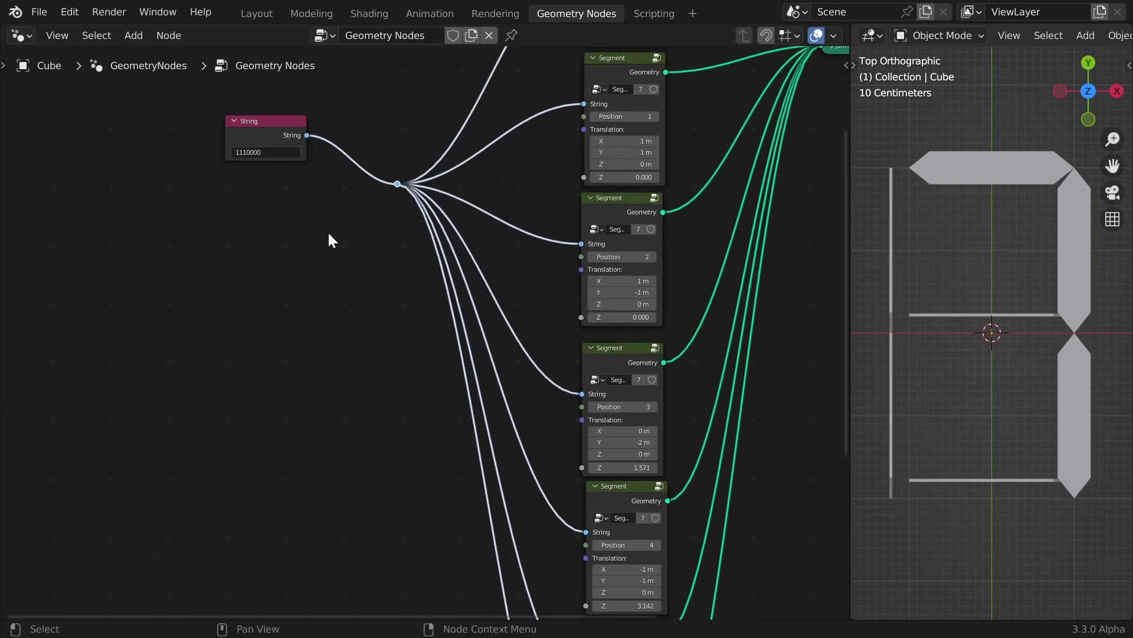
Duplicate the String node just below the original and set the copy's text to 1011011
{"action": "middle_click_drag", "start_coordinate": [297, 172], "coordinate": [366, 244]}
{"action": "left_click_drag", "start_coordinate": [347, 205], "coordinate": [339, 217]}
{"action": "key", "text": "shift+d"}
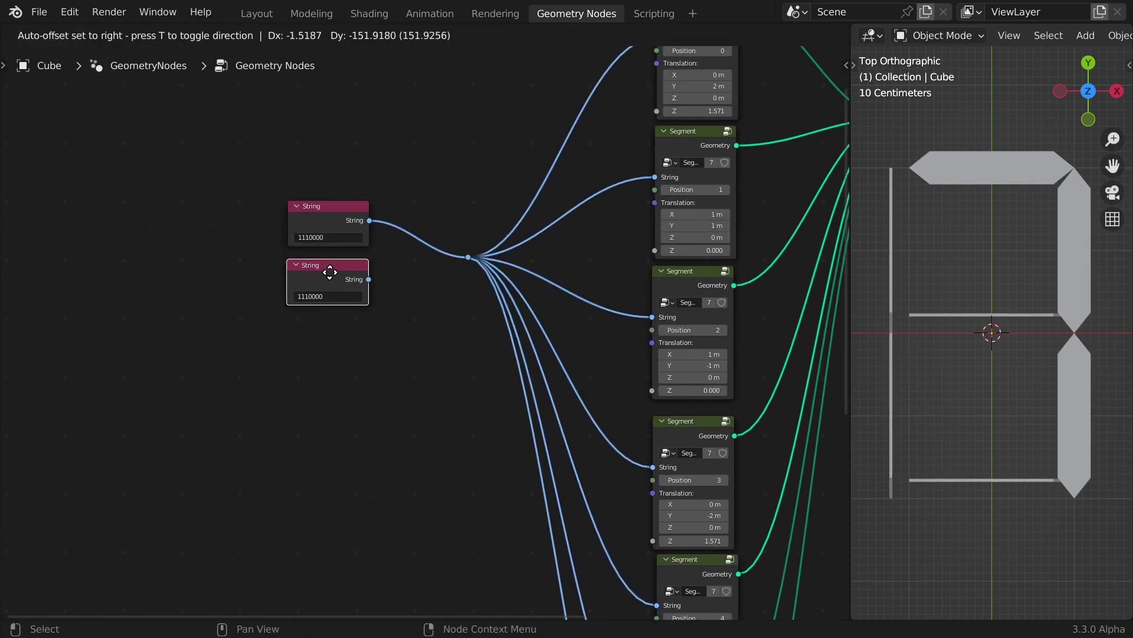
{"action": "left_click", "coordinate": [335, 303]}
{"action": "left_click", "coordinate": [344, 296]}
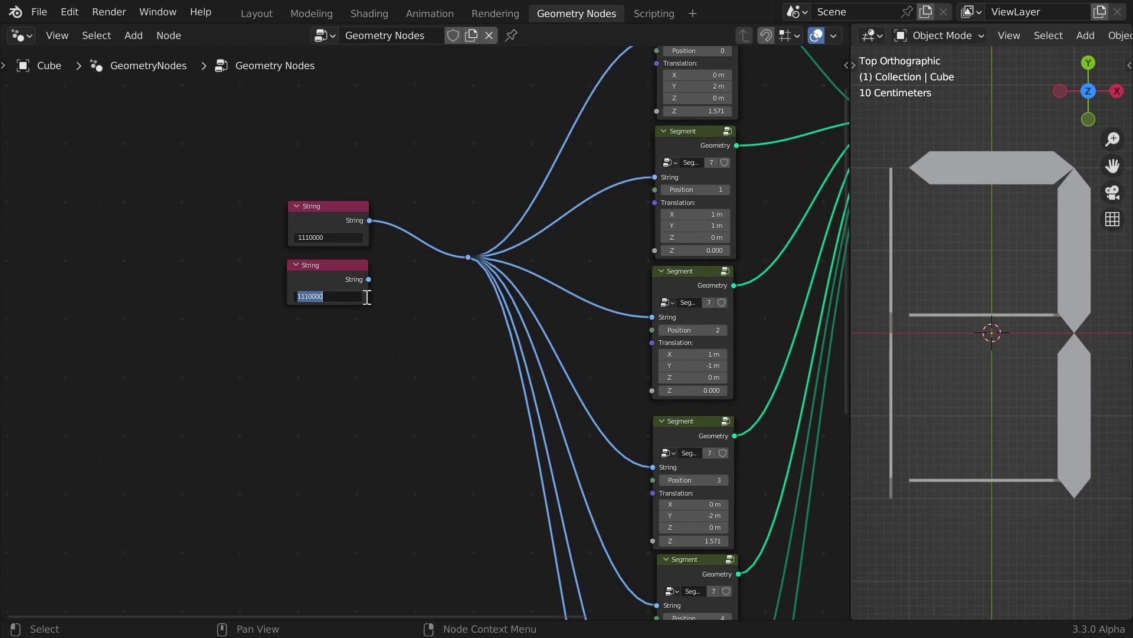
{"action": "type", "text": "10110"}
Label the 1110000 String node 7 and the 1011011 String node 5
{"action": "left_click", "coordinate": [328, 219]}
{"action": "type", "text": "n"}
{"action": "type", "text": "7"}
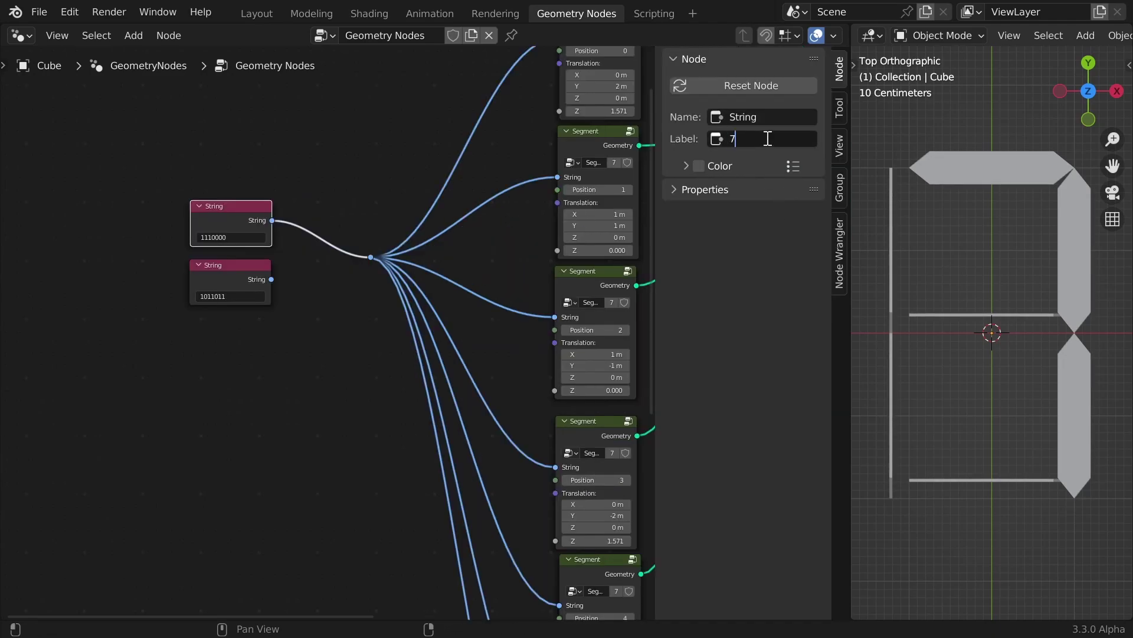
{"action": "key", "text": "Return"}
{"action": "left_click", "coordinate": [240, 285]}
{"action": "left_click", "coordinate": [779, 140]}
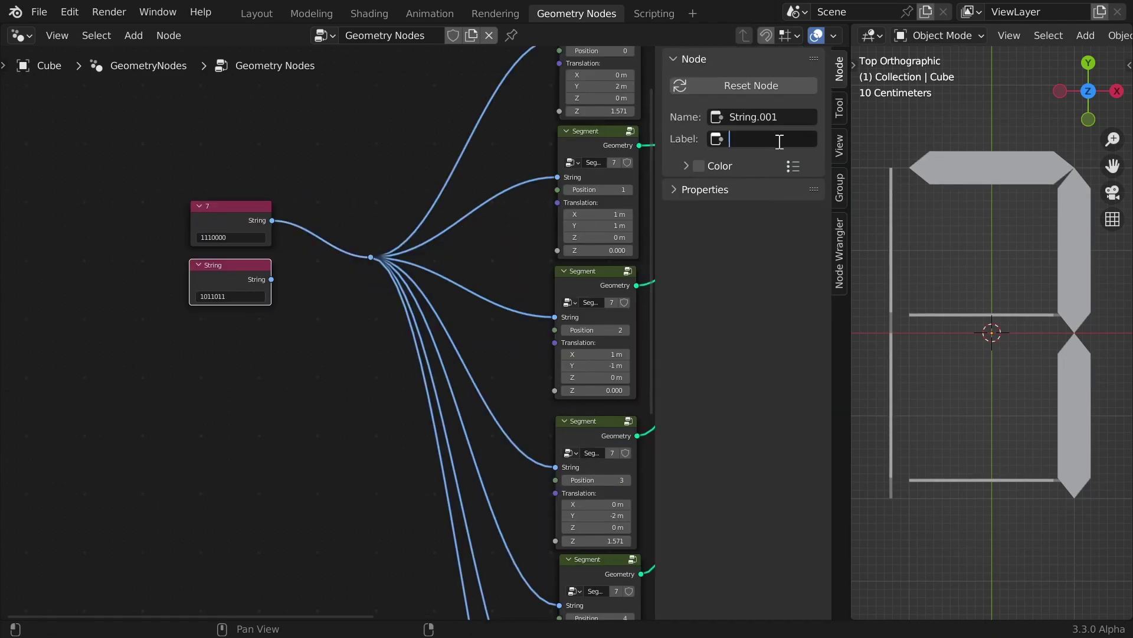
{"action": "type", "text": "5"}
{"action": "key", "text": "Return"}
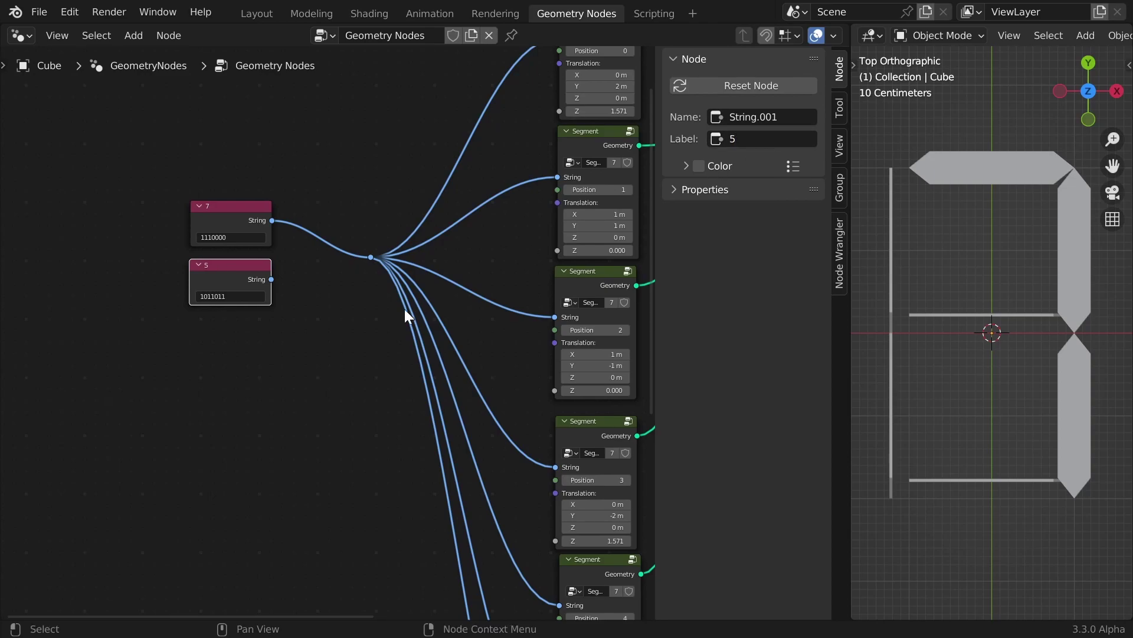
{"action": "key", "text": "n"}
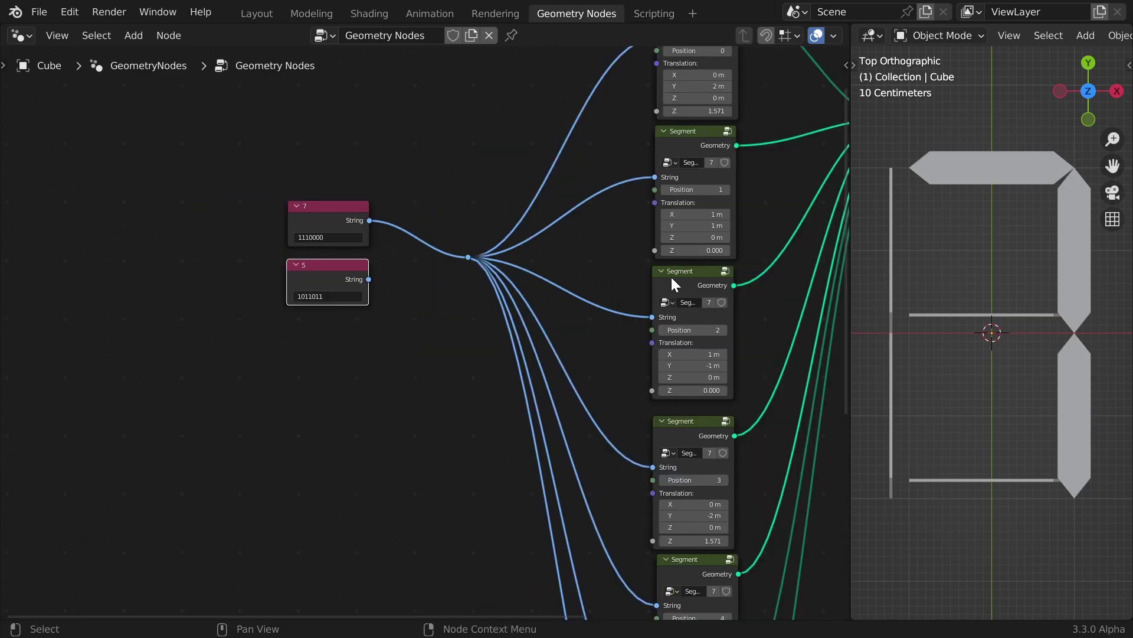
Move the String nodes labelled 7 and 5 up and space them further apart
{"action": "scroll", "coordinate": [671, 276], "scroll_direction": "down", "scroll_amount": 2}
{"action": "middle_click_drag", "start_coordinate": [686, 275], "coordinate": [642, 334]}
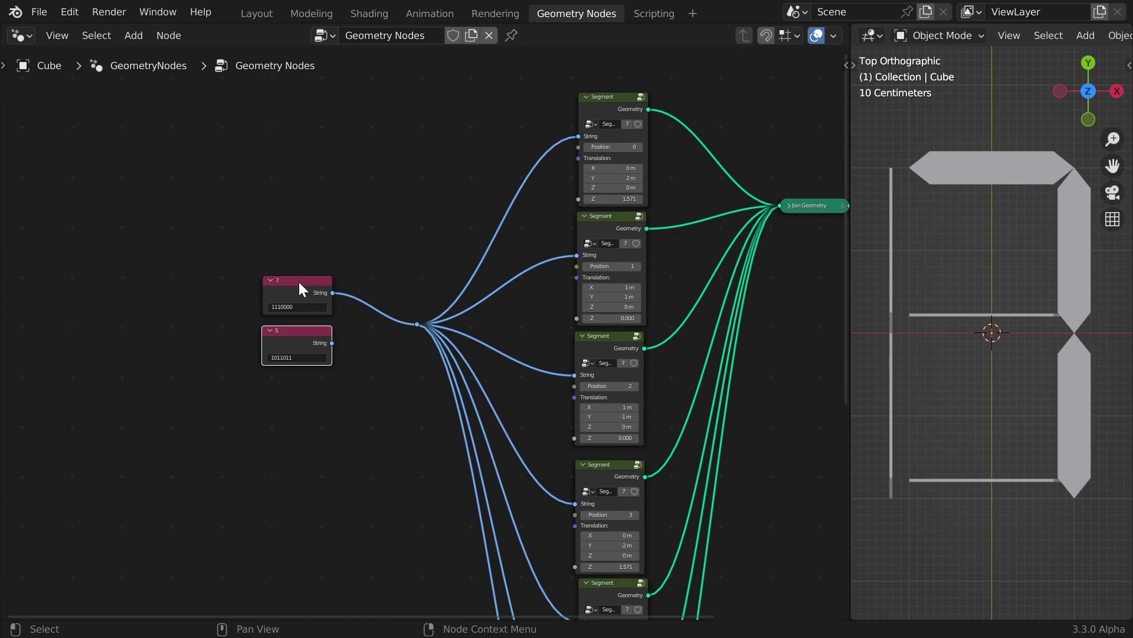
{"action": "left_click_drag", "start_coordinate": [298, 288], "coordinate": [302, 244]}
{"action": "left_click_drag", "start_coordinate": [292, 339], "coordinate": [292, 312]}
Move the Join Geometry and Group Output nodes together further away from the Segment nodes
{"action": "scroll", "coordinate": [597, 306], "scroll_direction": "down", "scroll_amount": 2}
{"action": "middle_click_drag", "start_coordinate": [598, 307], "coordinate": [375, 271]}
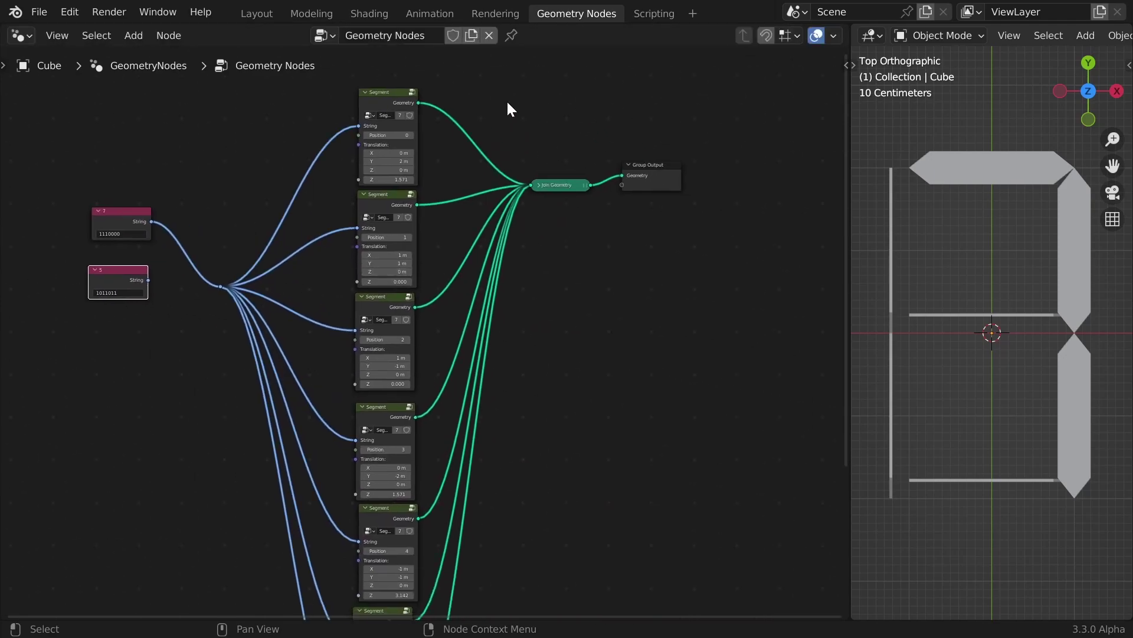
{"action": "left_click_drag", "start_coordinate": [506, 100], "coordinate": [764, 250]}
{"action": "key", "text": "g"}
{"action": "left_click", "coordinate": [662, 264]}
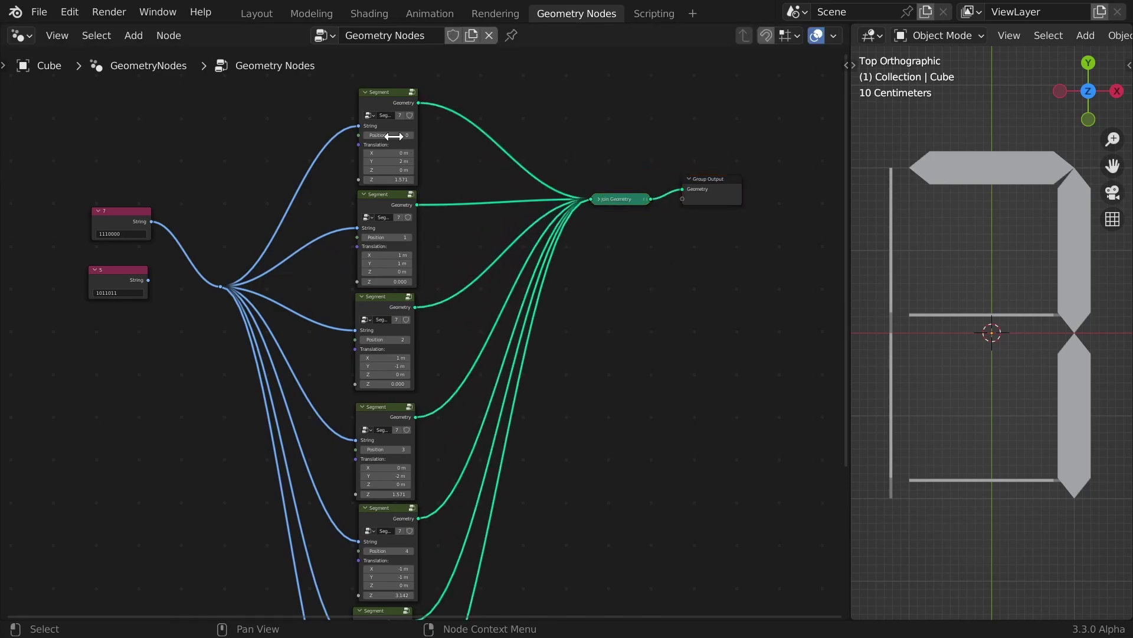
Open the Position 0 Segment node's group and examine its node chain from the Group Input
{"action": "left_click", "coordinate": [385, 101]}
{"action": "left_click_drag", "start_coordinate": [380, 103], "coordinate": [379, 100]}
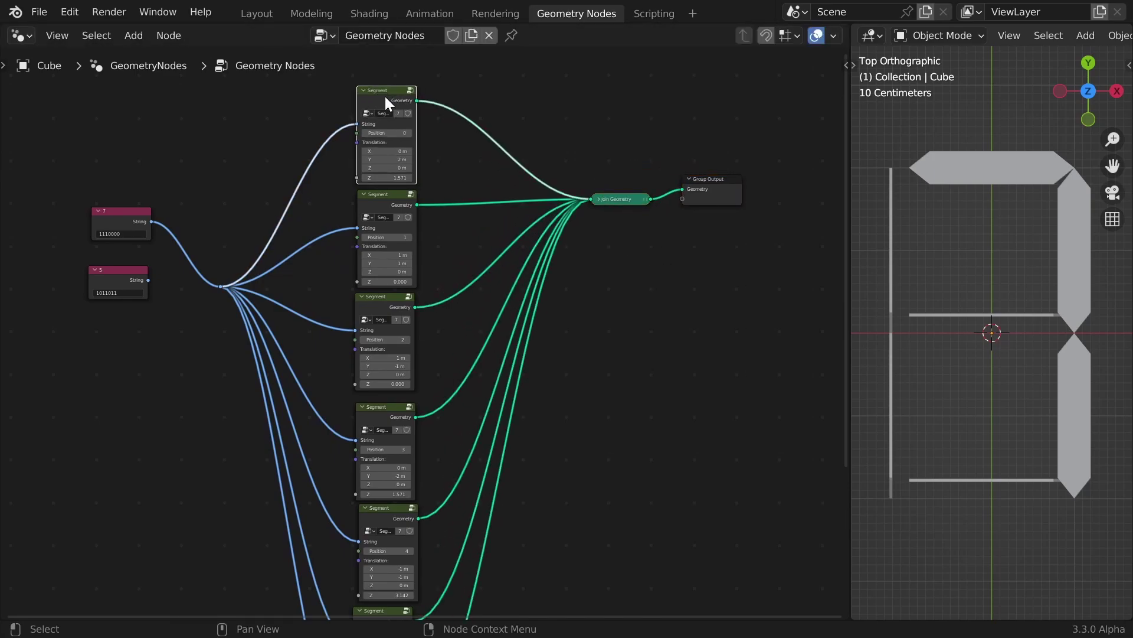
{"action": "key", "text": "Tab"}
{"action": "scroll", "coordinate": [482, 367], "scroll_direction": "up", "scroll_amount": 2}
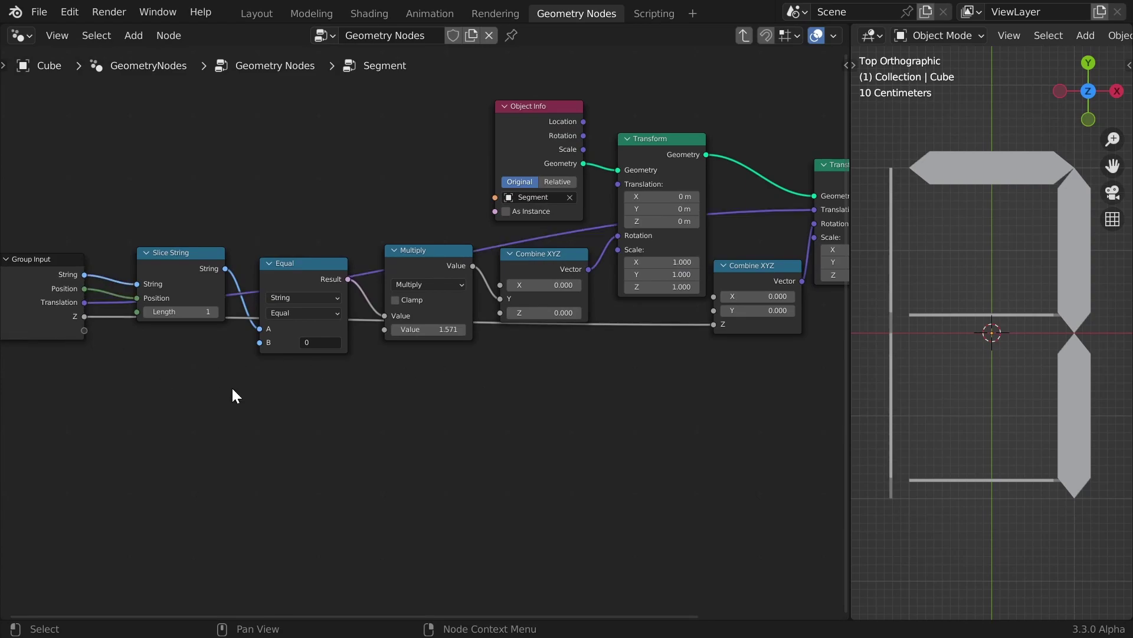
{"action": "scroll", "coordinate": [371, 372], "scroll_direction": "down", "scroll_amount": 2}
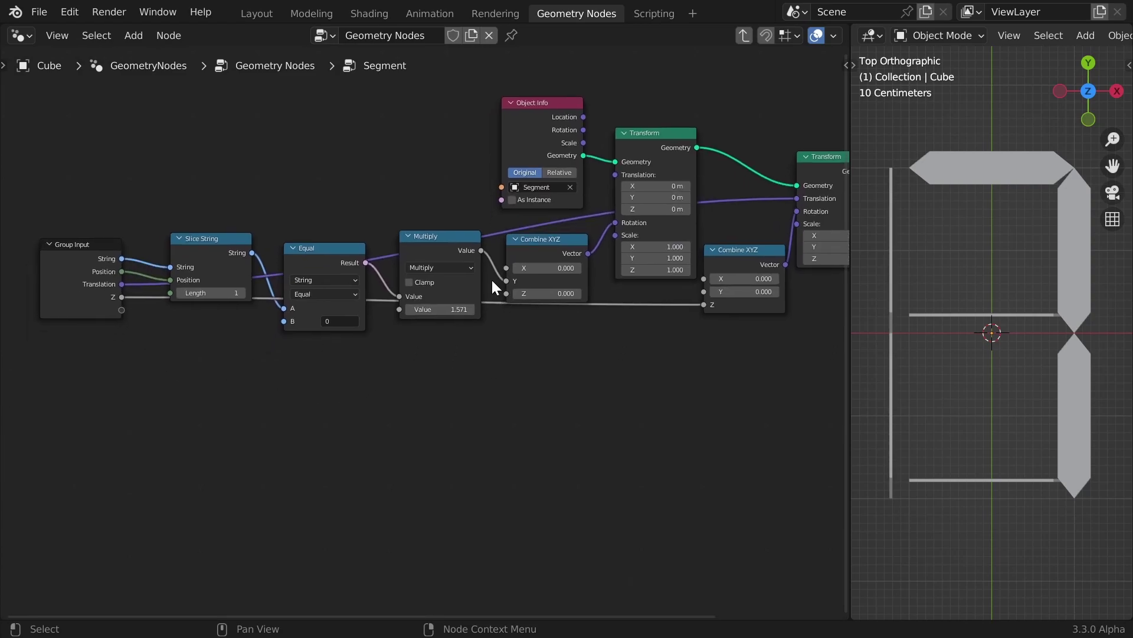
{"action": "middle_click_drag", "start_coordinate": [200, 365], "coordinate": [357, 326]}
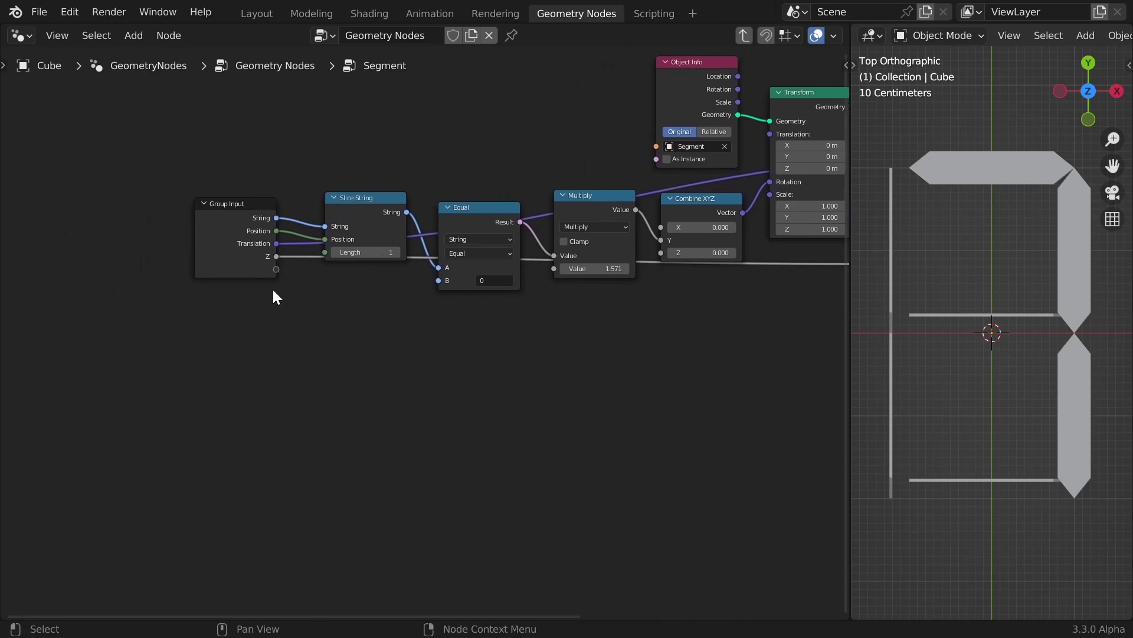
Move the Group Input node further from its chain and place the Slice String and Equal nodes below the Multiply node
{"action": "left_click_drag", "start_coordinate": [216, 243], "coordinate": [85, 243]}
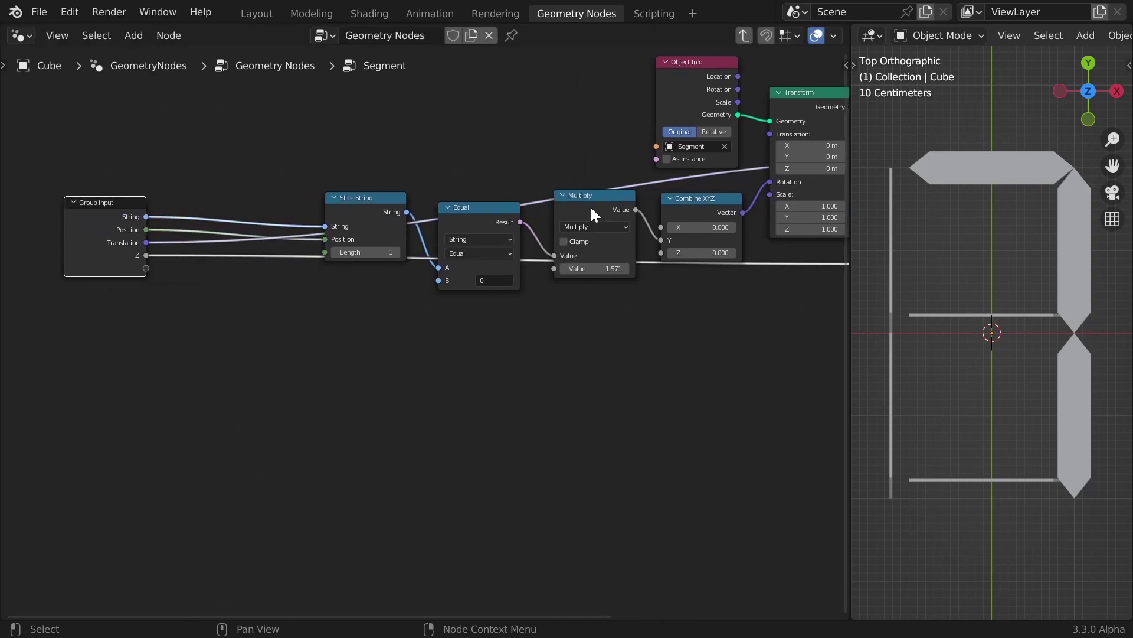
{"action": "left_click_drag", "start_coordinate": [489, 221], "coordinate": [471, 401]}
{"action": "left_click_drag", "start_coordinate": [361, 239], "coordinate": [368, 413]}
{"action": "left_click_drag", "start_coordinate": [463, 377], "coordinate": [467, 386]}
{"action": "left_click_drag", "start_coordinate": [388, 377], "coordinate": [389, 394]}
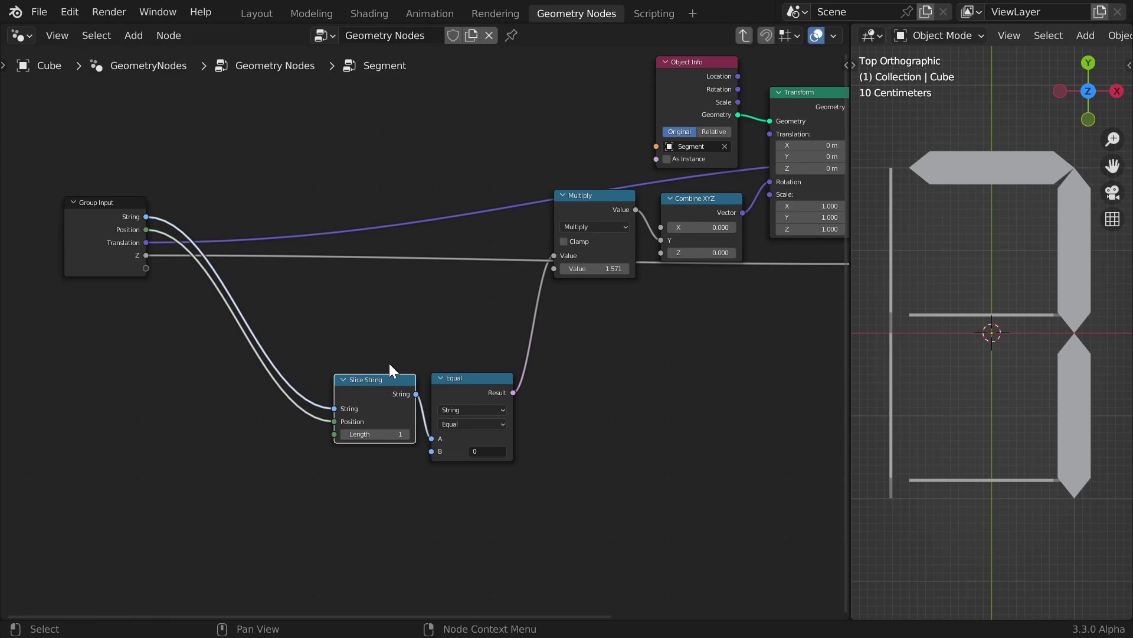
Add a second String input to the Segment group directly after the existing String input
{"action": "left_click", "coordinate": [111, 232]}
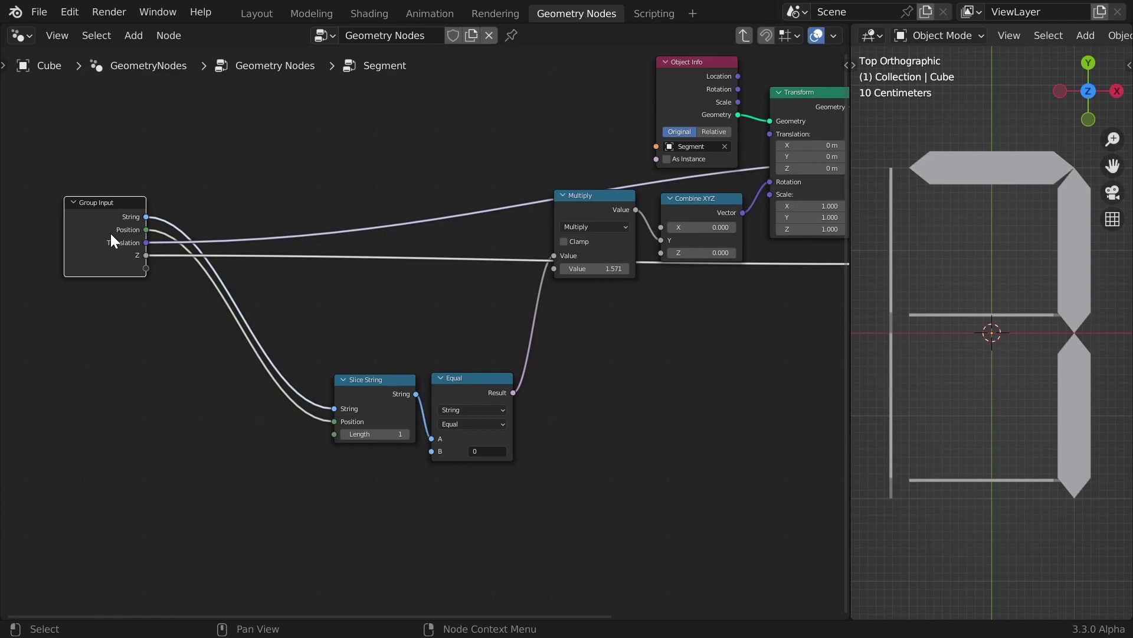
{"action": "key", "text": "Tab"}
{"action": "key", "text": "Tab"}
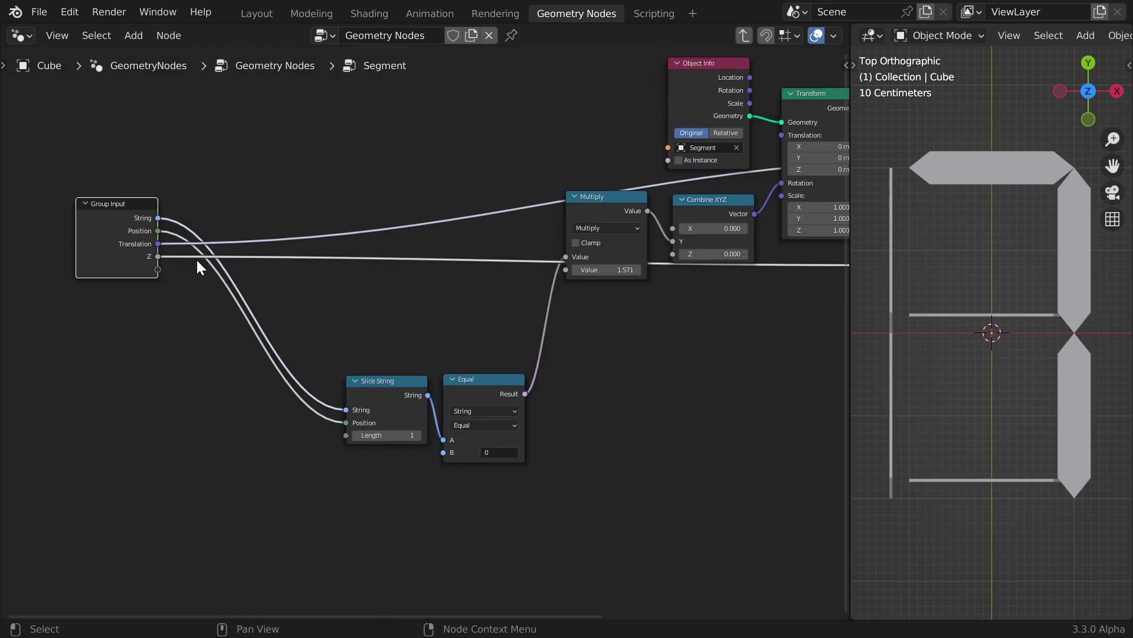
{"action": "key", "text": "n"}
{"action": "middle_click_drag", "start_coordinate": [132, 235], "coordinate": [412, 277]}
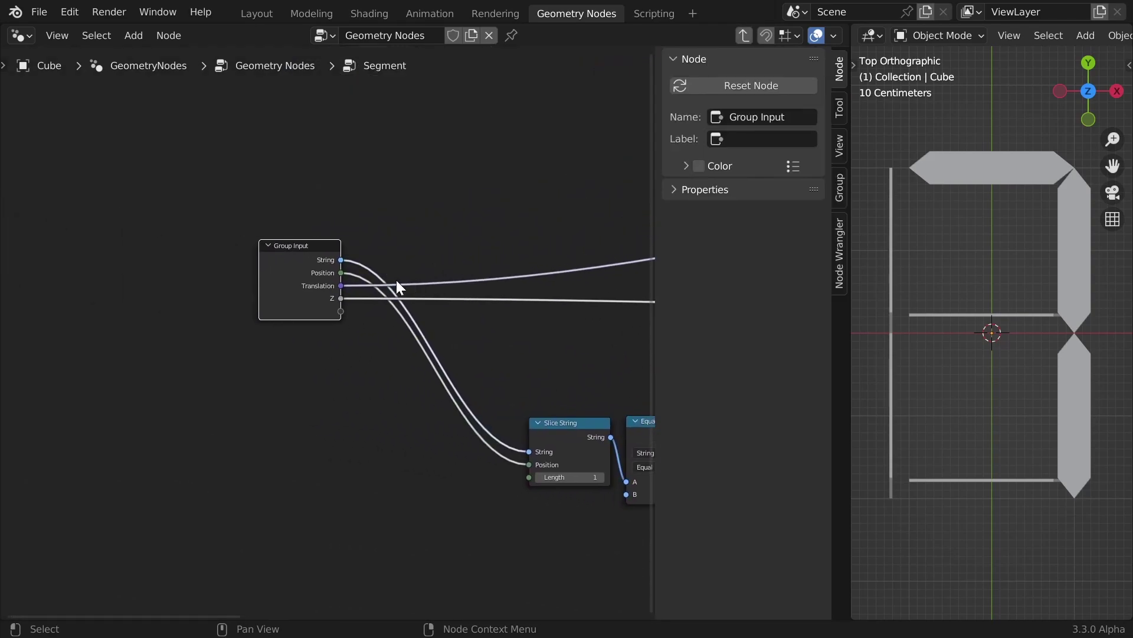
{"action": "scroll", "coordinate": [366, 275], "scroll_direction": "up", "scroll_amount": 3}
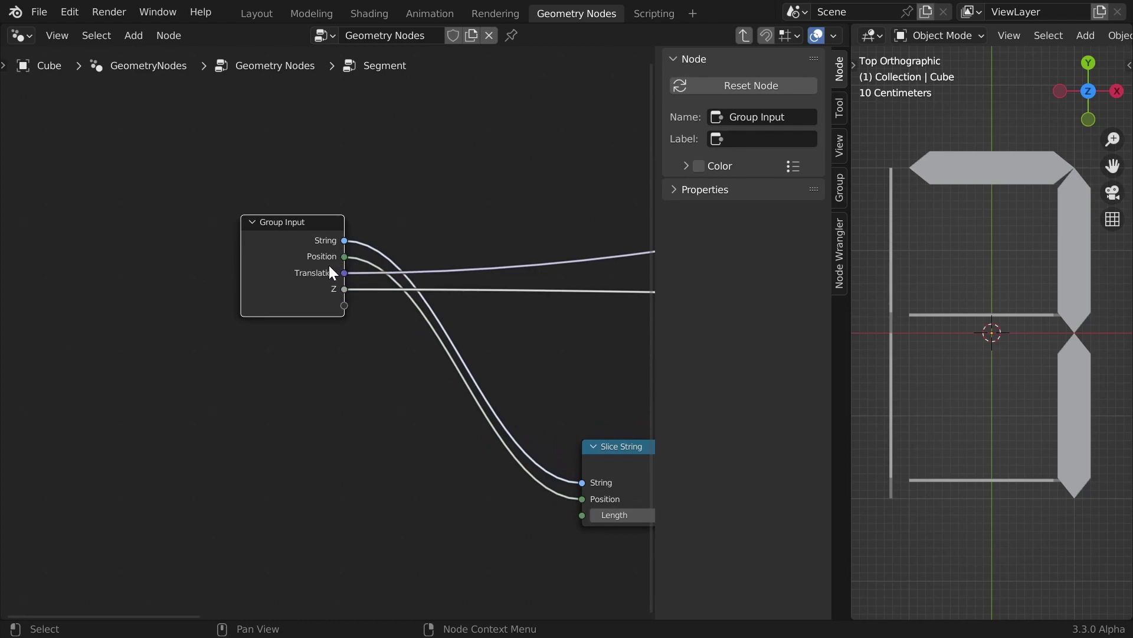
{"action": "key", "text": "n"}
{"action": "key", "text": "n"}
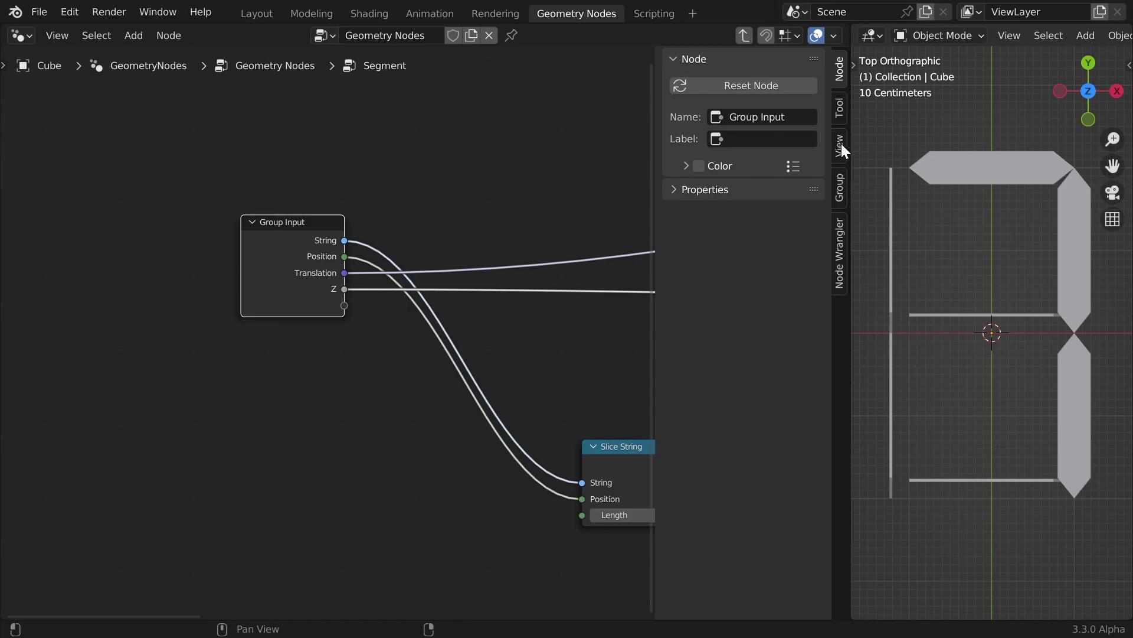
{"action": "left_click", "coordinate": [838, 188]}
{"action": "left_click", "coordinate": [717, 90]}
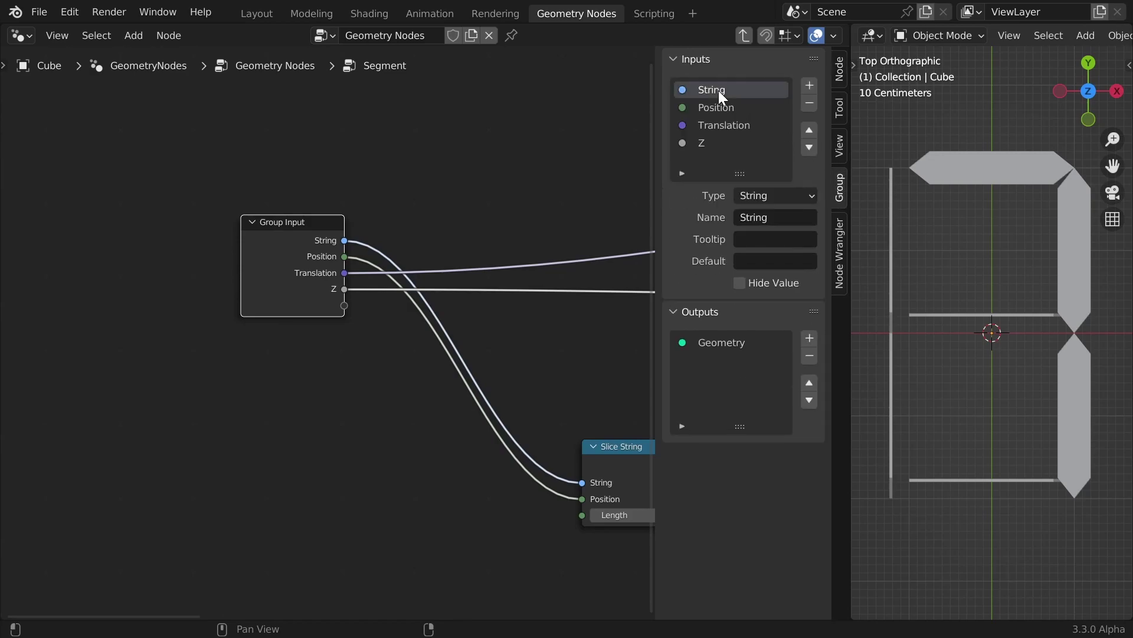
{"action": "left_click", "coordinate": [810, 87]}
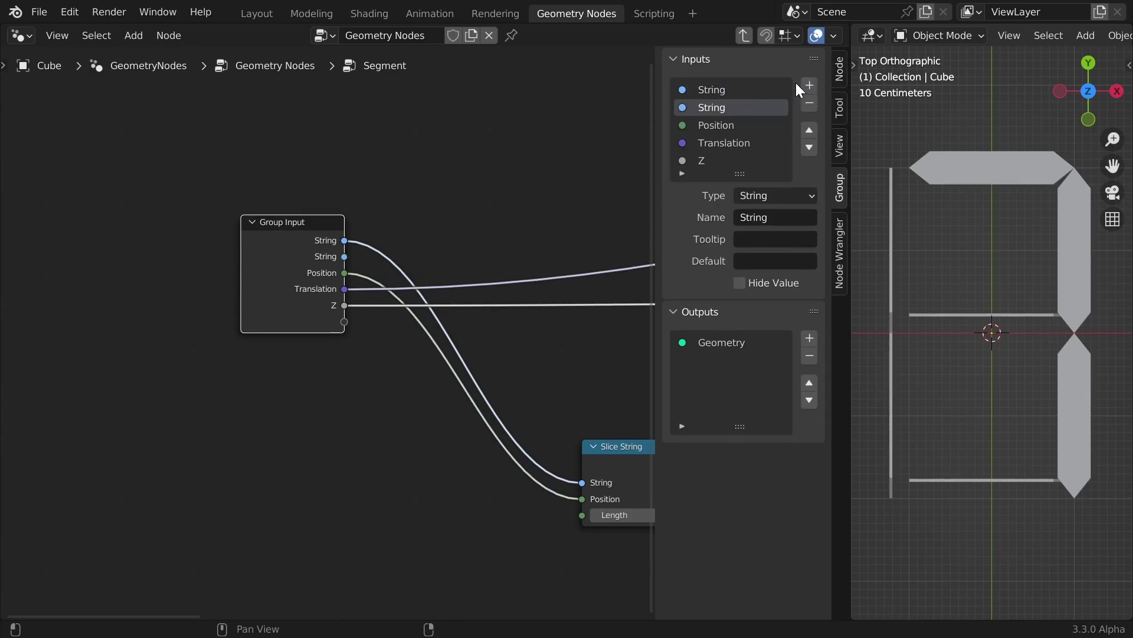
Rename the Segment group's two String inputs as String A and String B
{"action": "left_click", "coordinate": [732, 90]}
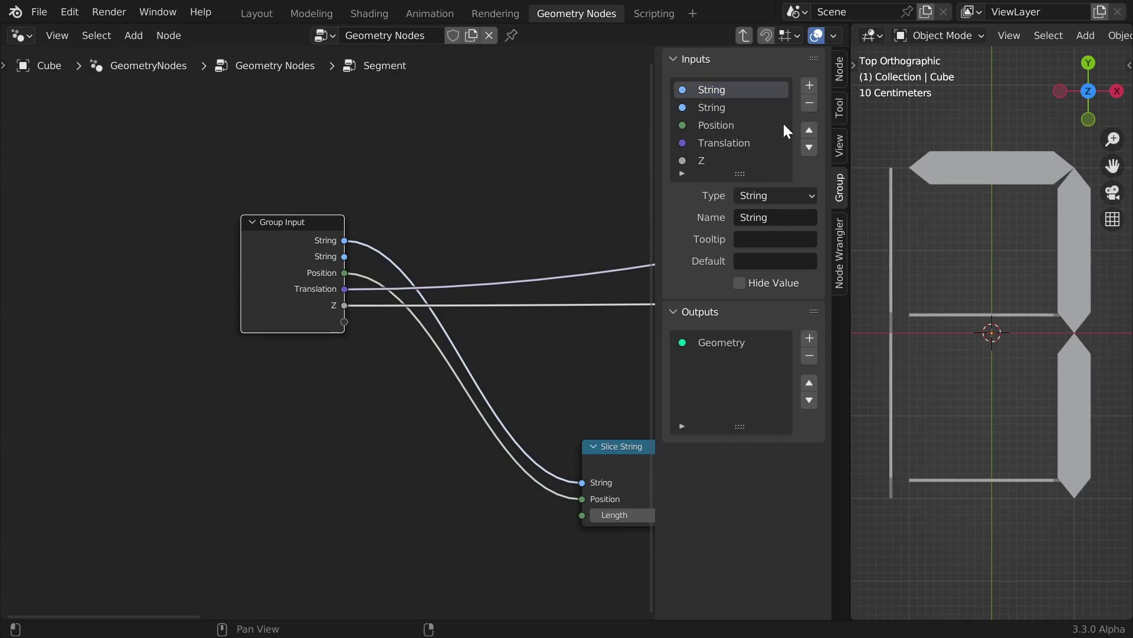
{"action": "left_click", "coordinate": [789, 216]}
{"action": "key", "text": "End"}
{"action": "type", "text": "A"}
{"action": "key", "text": "Return"}
{"action": "left_click", "coordinate": [728, 108]}
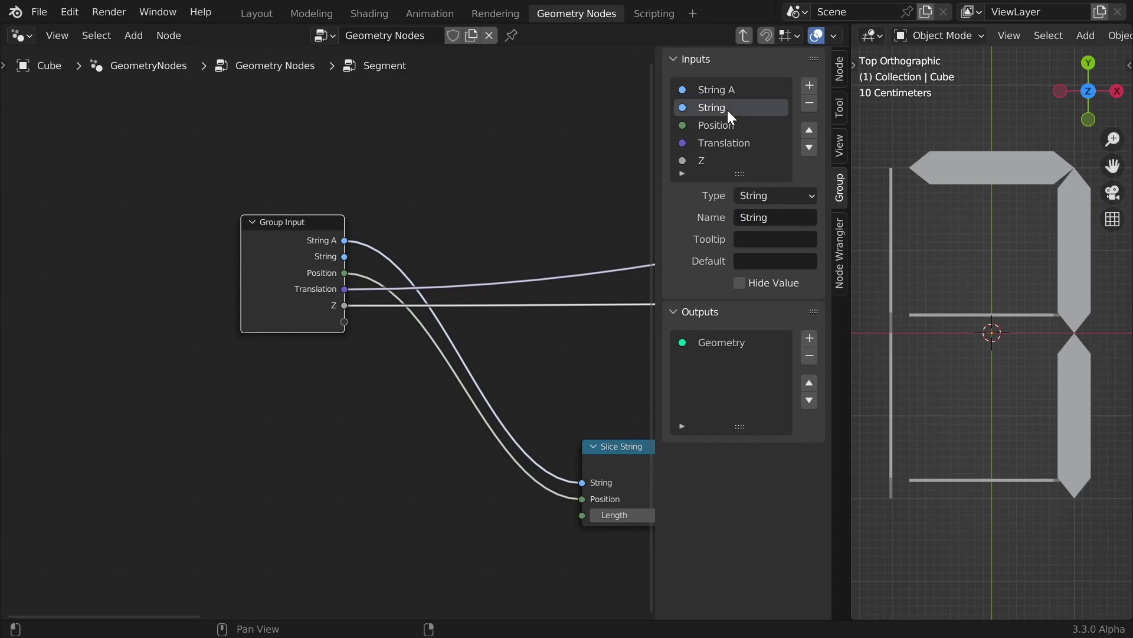
{"action": "key", "text": "End"}
{"action": "type", "text": "B"}
{"action": "key", "text": "Return"}
Duplicate the connected Slice String and Equal nodes, placing the copies above the originals with space between the pairs
{"action": "key", "text": "n"}
{"action": "middle_click_drag", "start_coordinate": [465, 325], "coordinate": [329, 262]}
{"action": "middle_click_drag", "start_coordinate": [573, 375], "coordinate": [452, 330]}
{"action": "mouse_move", "coordinate": [455, 336]}
{"action": "left_mouse_down"}
{"action": "mouse_move", "coordinate": [462, 355]}
{"action": "mouse_move", "coordinate": [443, 356]}
{"action": "left_mouse_up"}
{"action": "left_click_drag", "start_coordinate": [585, 349], "coordinate": [566, 348]}
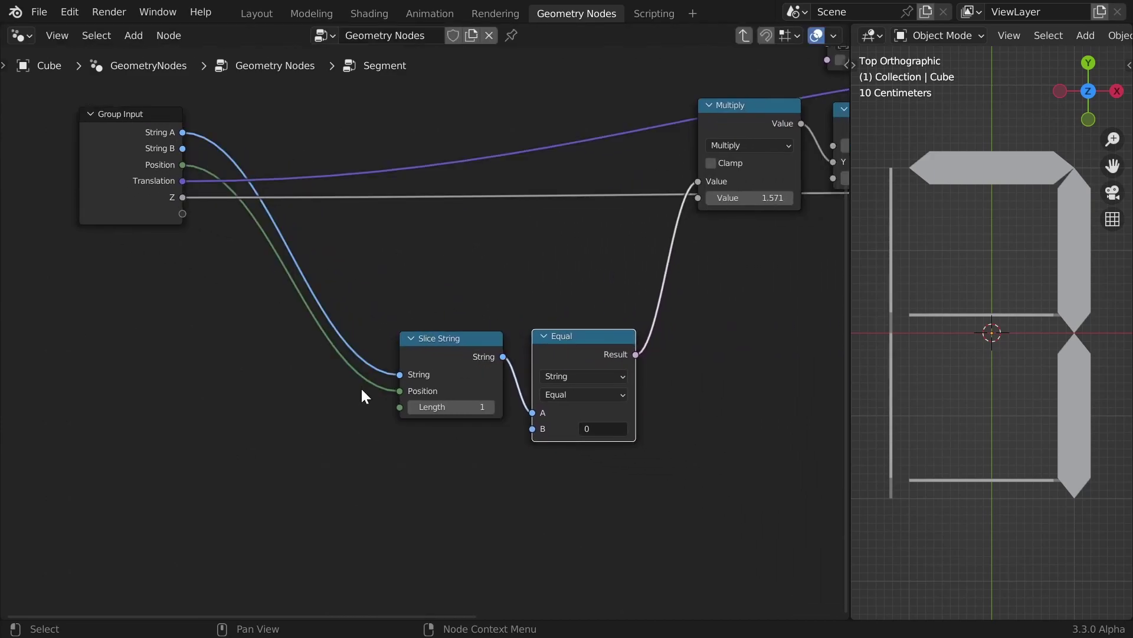
{"action": "left_click_drag", "start_coordinate": [370, 311], "coordinate": [707, 491]}
{"action": "key", "text": "shift+d"}
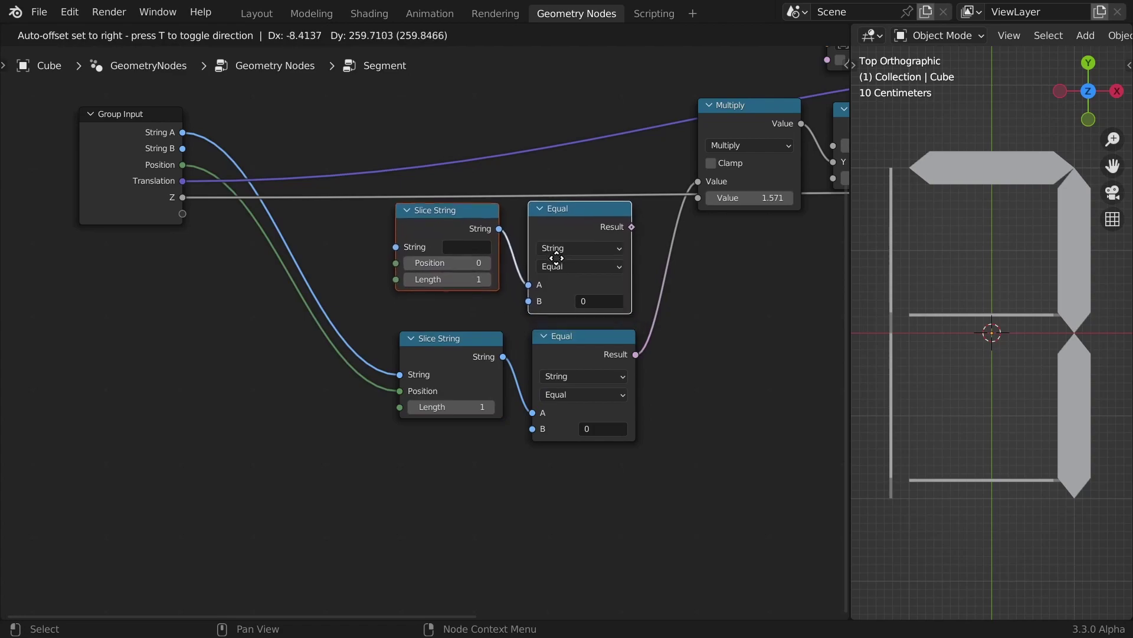
{"action": "left_click", "coordinate": [561, 278]}
{"action": "left_click_drag", "start_coordinate": [572, 368], "coordinate": [575, 400]}
{"action": "left_click_drag", "start_coordinate": [456, 370], "coordinate": [457, 393]}
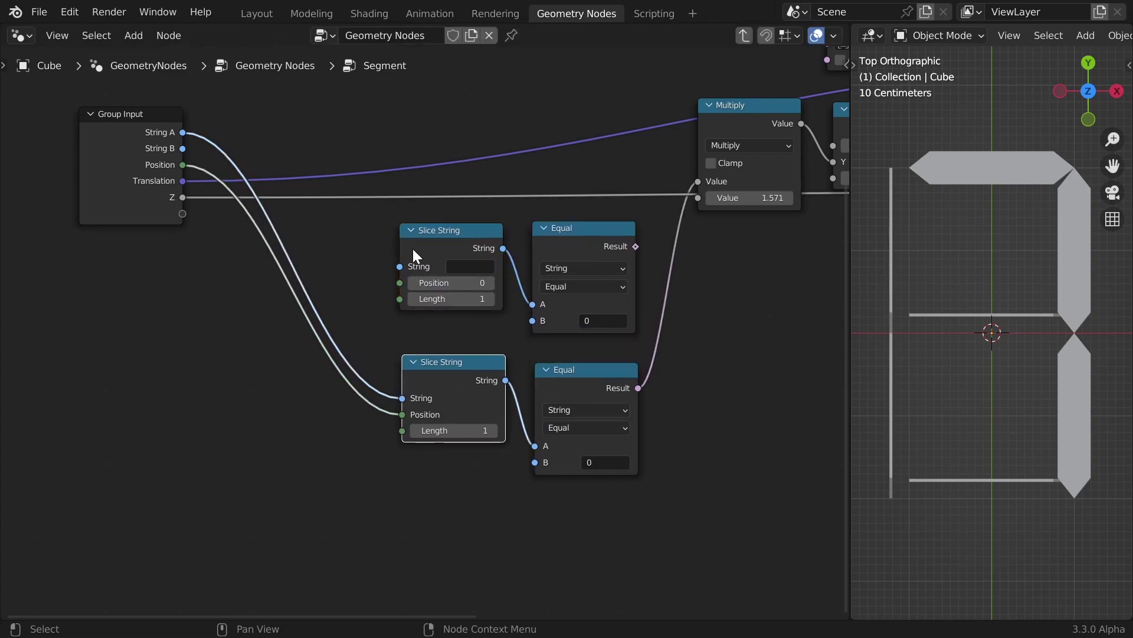
Connect the group's String B and Position to the duplicated Slice String node, and move the Group Input further away
{"action": "left_click_drag", "start_coordinate": [183, 148], "coordinate": [400, 266]}
{"action": "left_click_drag", "start_coordinate": [183, 164], "coordinate": [412, 290]}
{"action": "scroll", "coordinate": [413, 290], "scroll_direction": "down", "scroll_amount": 1}
{"action": "middle_click_drag", "start_coordinate": [197, 208], "coordinate": [273, 193]}
{"action": "left_click_drag", "start_coordinate": [273, 190], "coordinate": [170, 172]}
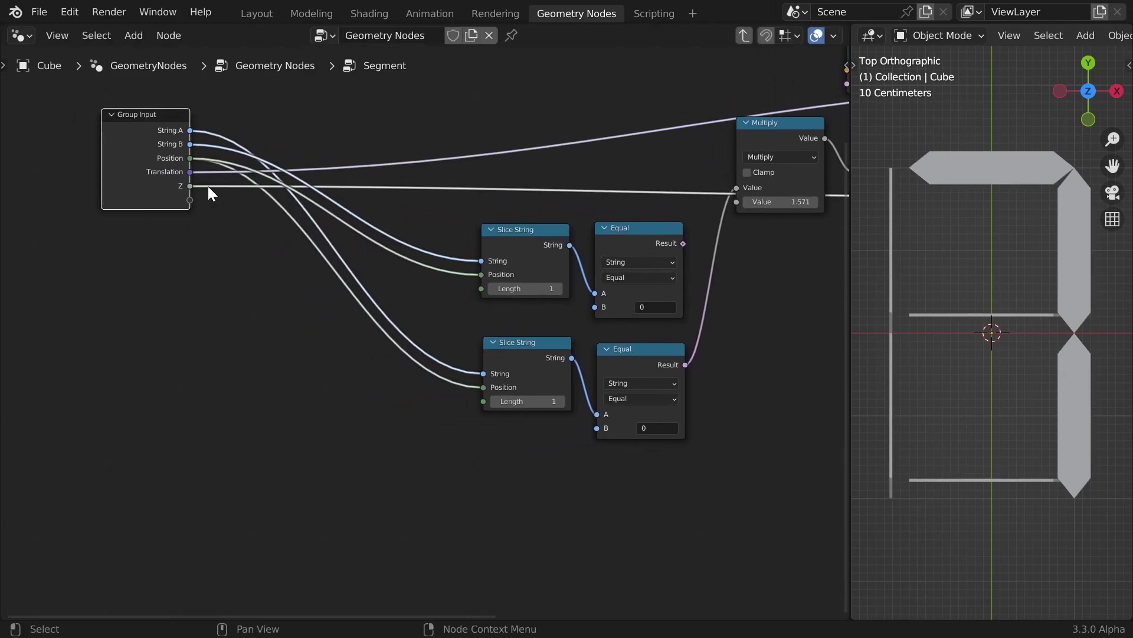
Move both Slice String and Equal pairs closer to the Group Input to free space before the Multiply node
{"action": "left_click_drag", "start_coordinate": [492, 245], "coordinate": [423, 245]}
{"action": "left_click_drag", "start_coordinate": [517, 349], "coordinate": [447, 326]}
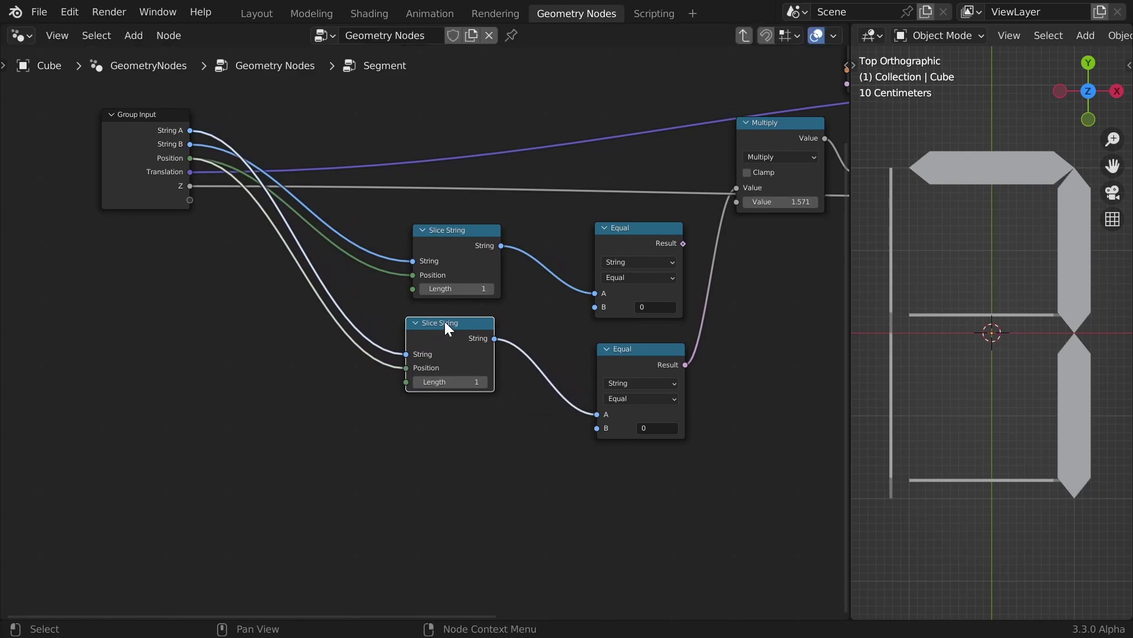
{"action": "left_click_drag", "start_coordinate": [430, 243], "coordinate": [424, 252]}
{"action": "left_click_drag", "start_coordinate": [617, 246], "coordinate": [543, 240]}
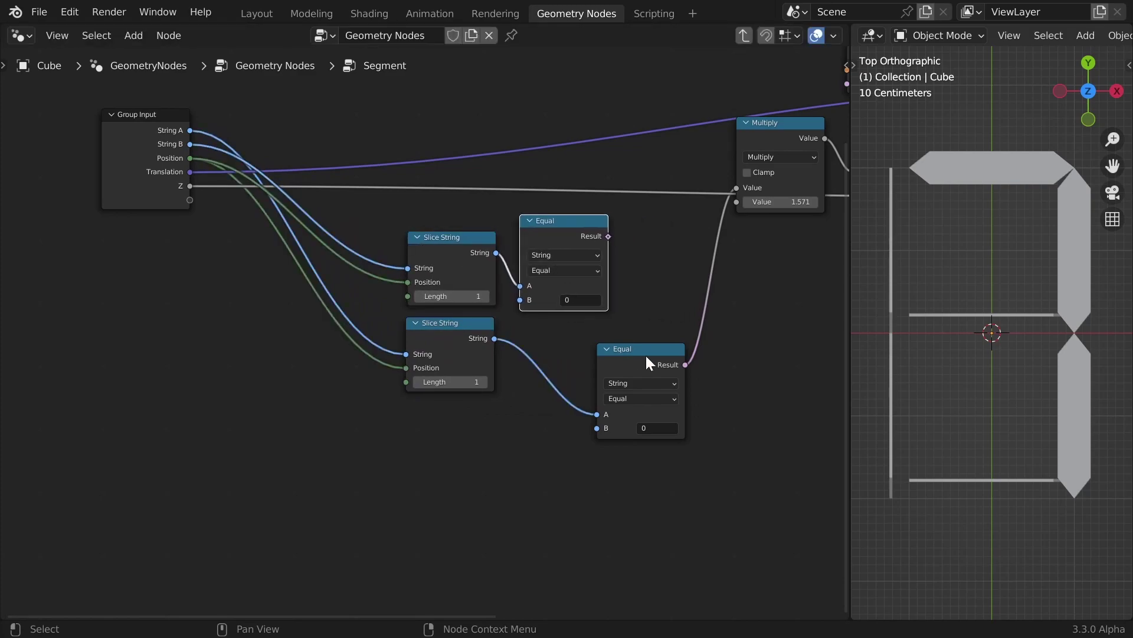
{"action": "left_click_drag", "start_coordinate": [629, 353], "coordinate": [555, 335]}
Cut the link from the lower Equal node to Multiply and add a color Mix node beside the Equal nodes
{"action": "right_click_drag", "start_coordinate": [640, 337], "coordinate": [667, 322], "text": "ctrl"}
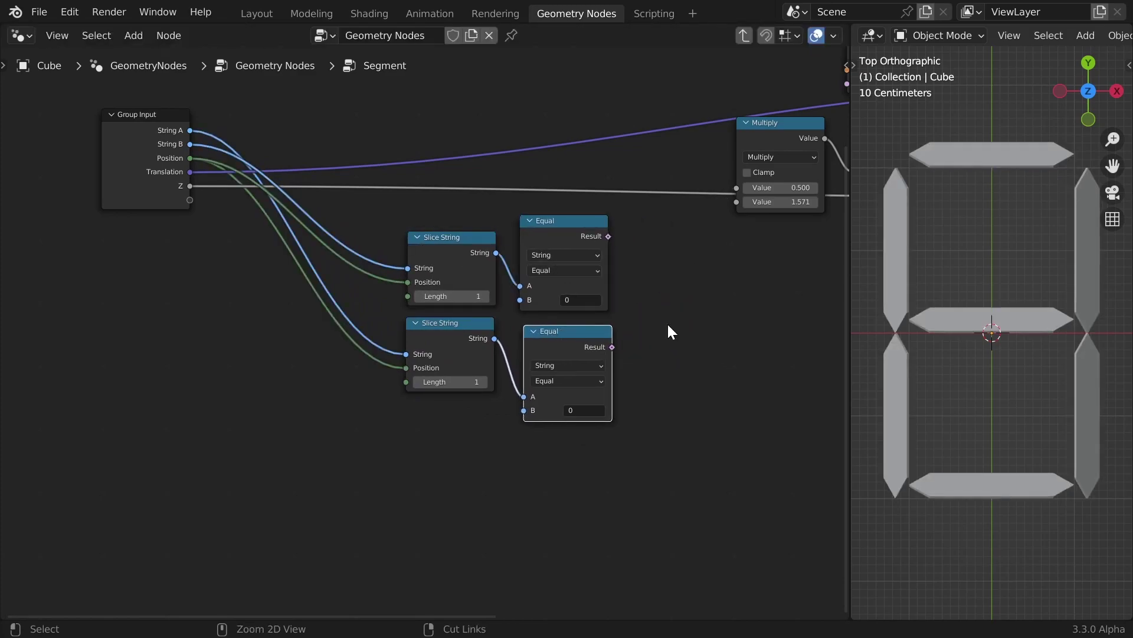
{"action": "key", "text": "shift+a"}
{"action": "type", "text": "s"}
{"action": "type", "text": "mix"}
{"action": "key", "text": "Return"}
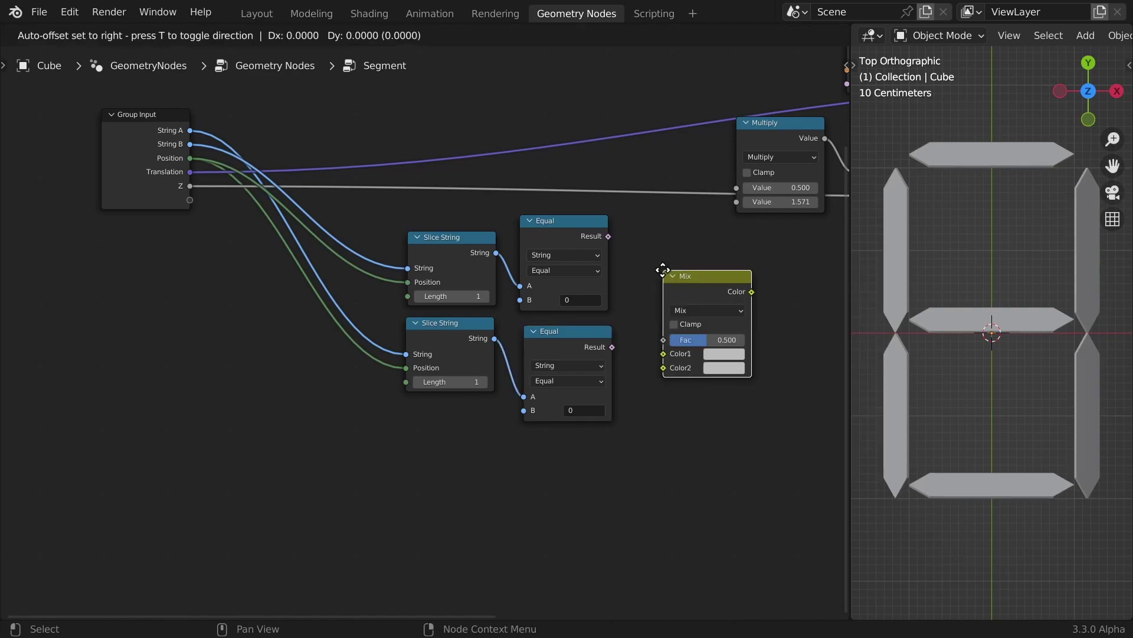
{"action": "left_click", "coordinate": [645, 242]}
Feed the upper Equal into the Mix node's Color1, the lower into Color2, its Color into Multiply's first value, and set Fac to 1.000
{"action": "scroll", "coordinate": [644, 239], "scroll_direction": "up", "scroll_amount": 2}
{"action": "middle_click_drag", "start_coordinate": [721, 273], "coordinate": [480, 312]}
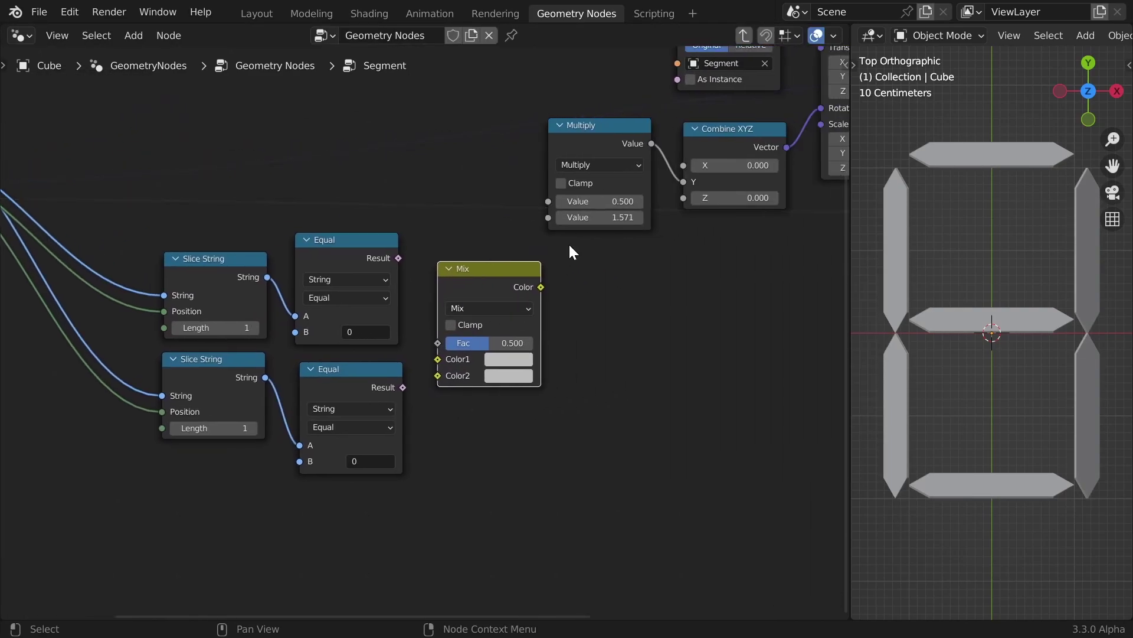
{"action": "left_click_drag", "start_coordinate": [610, 144], "coordinate": [618, 149]}
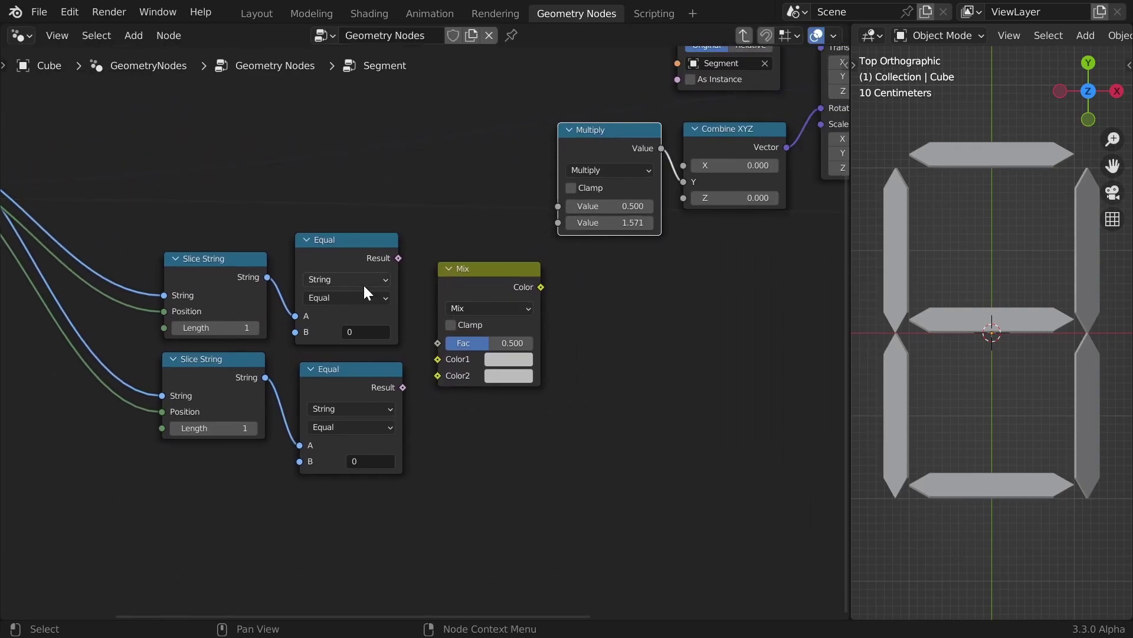
{"action": "mouse_move", "coordinate": [452, 269]}
{"action": "left_mouse_down"}
{"action": "mouse_move", "coordinate": [445, 260]}
{"action": "mouse_move", "coordinate": [470, 271]}
{"action": "left_mouse_up"}
{"action": "left_click_drag", "start_coordinate": [399, 258], "coordinate": [432, 345]}
{"action": "left_click_drag", "start_coordinate": [403, 387], "coordinate": [431, 361]}
{"action": "left_click_drag", "start_coordinate": [535, 273], "coordinate": [556, 206]}
{"action": "left_click_drag", "start_coordinate": [515, 256], "coordinate": [510, 256]}
{"action": "left_click_drag", "start_coordinate": [476, 330], "coordinate": [519, 331]}
Return to the parent node tree and move the Position 0 Segment node up, clear of the Position 1 Segment
{"action": "scroll", "coordinate": [413, 304], "scroll_direction": "down", "scroll_amount": 3}
{"action": "middle_click_drag", "start_coordinate": [317, 291], "coordinate": [508, 299]}
{"action": "left_click", "coordinate": [192, 183]}
{"action": "key", "text": "Tab"}
{"action": "middle_click_drag", "start_coordinate": [363, 269], "coordinate": [466, 335]}
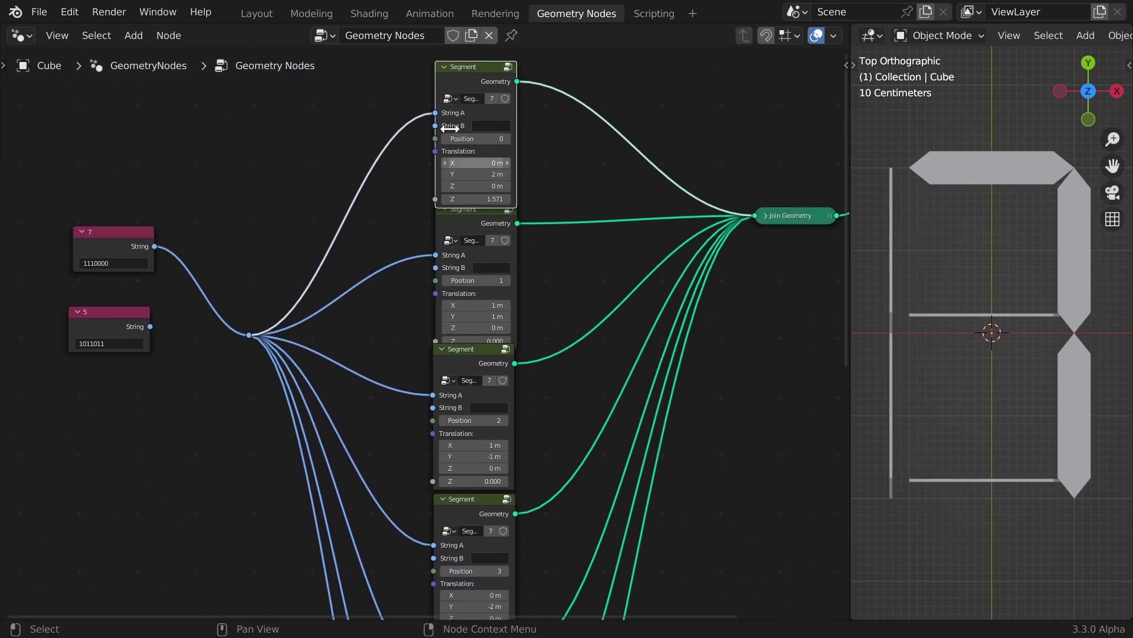
{"action": "left_click_drag", "start_coordinate": [457, 70], "coordinate": [453, 55]}
{"action": "left_click", "coordinate": [563, 123]}
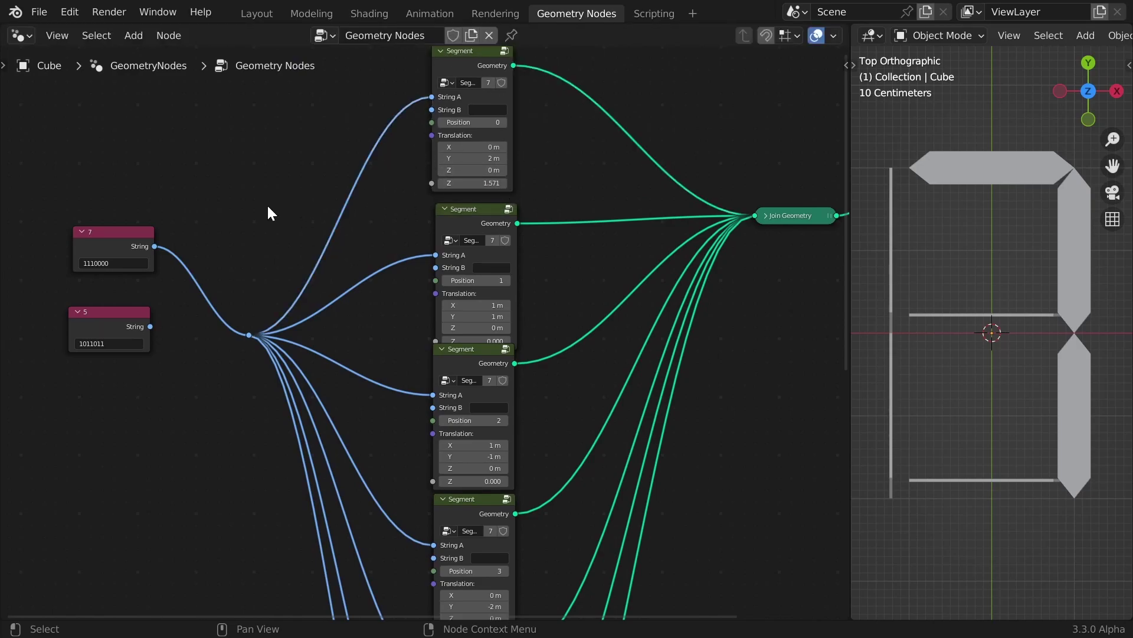
Connect the String node labelled 5 to the String B input of all the Segment nodes
{"action": "right_click_drag", "start_coordinate": [130, 342], "coordinate": [502, 413], "text": "alt"}
{"action": "middle_click_drag", "start_coordinate": [511, 443], "coordinate": [487, 321]}
{"action": "scroll", "coordinate": [487, 321], "scroll_direction": "down", "scroll_amount": 7}
{"action": "right_click_drag", "start_coordinate": [231, 217], "coordinate": [425, 422], "text": "alt"}
{"action": "right_click_drag", "start_coordinate": [231, 217], "coordinate": [425, 584], "text": "alt"}
{"action": "middle_click_drag", "start_coordinate": [452, 95], "coordinate": [464, 214]}
Open the Segment group and test the Mix node's Fac by lowering it and bringing it back to 1.000
{"action": "left_click", "coordinate": [442, 142]}
{"action": "key", "text": "Tab"}
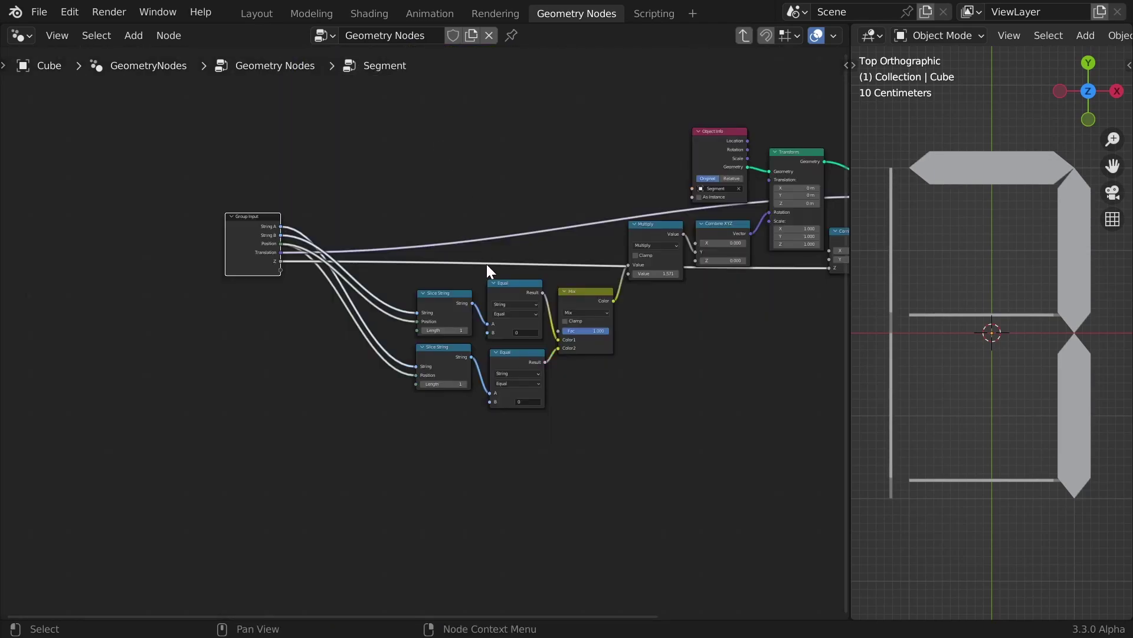
{"action": "scroll", "coordinate": [493, 283], "scroll_direction": "up", "scroll_amount": 3}
{"action": "middle_click_drag", "start_coordinate": [708, 340], "coordinate": [657, 334]}
{"action": "left_click_drag", "start_coordinate": [732, 323], "coordinate": [695, 323]}
{"action": "left_click_drag", "start_coordinate": [614, 323], "coordinate": [667, 324]}
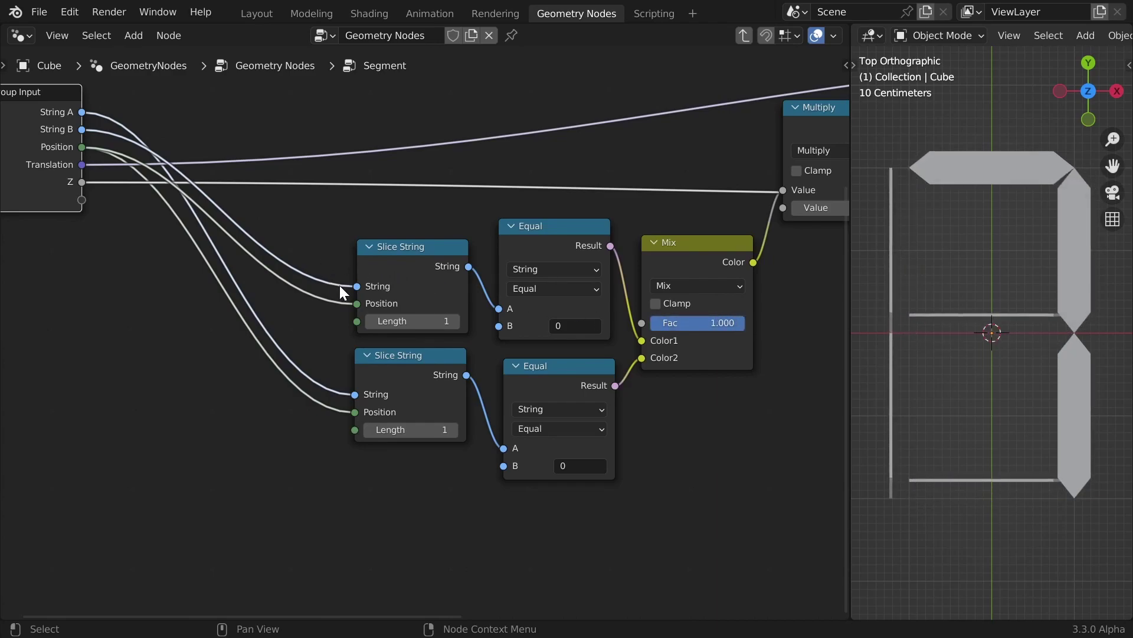
Expose the Mix node's Fac as a new input of the Segment group and return to the parent node tree
{"action": "left_click_drag", "start_coordinate": [693, 259], "coordinate": [693, 255]}
{"action": "left_click_drag", "start_coordinate": [40, 177], "coordinate": [37, 207]}
{"action": "middle_click_drag", "start_coordinate": [596, 369], "coordinate": [654, 369]}
{"action": "left_click_drag", "start_coordinate": [699, 320], "coordinate": [138, 231]}
{"action": "left_click", "coordinate": [76, 224]}
{"action": "key", "text": "Tab"}
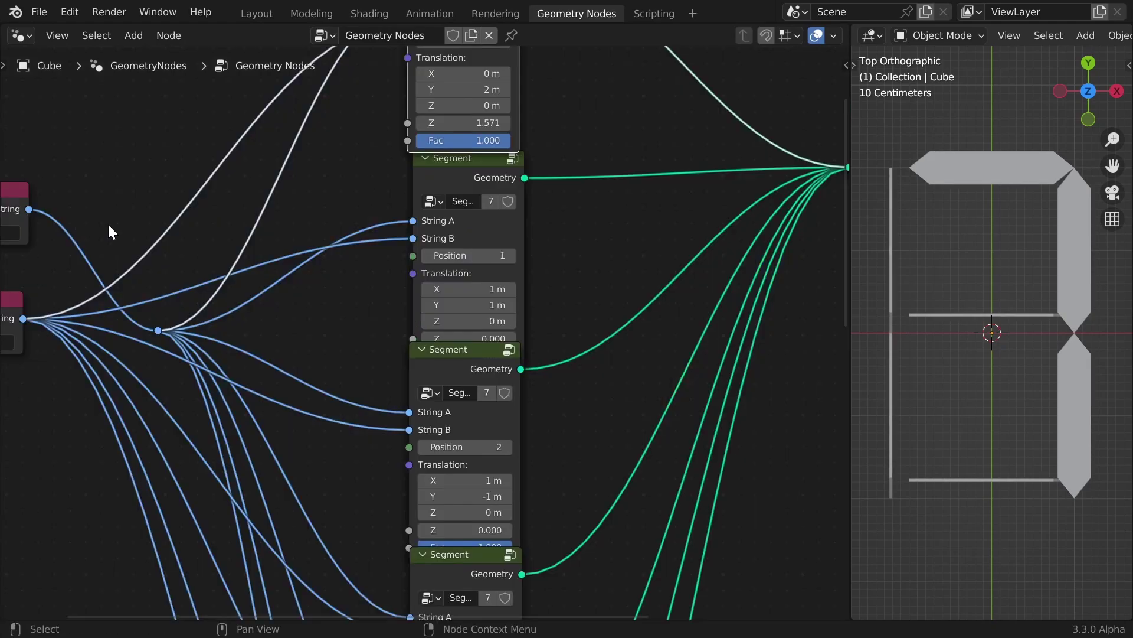
Move the String node labelled 7 down near the one labelled 5 and add a Value node beneath them
{"action": "scroll", "coordinate": [451, 303], "scroll_direction": "down", "scroll_amount": 5}
{"action": "left_click_drag", "start_coordinate": [140, 102], "coordinate": [143, 215]}
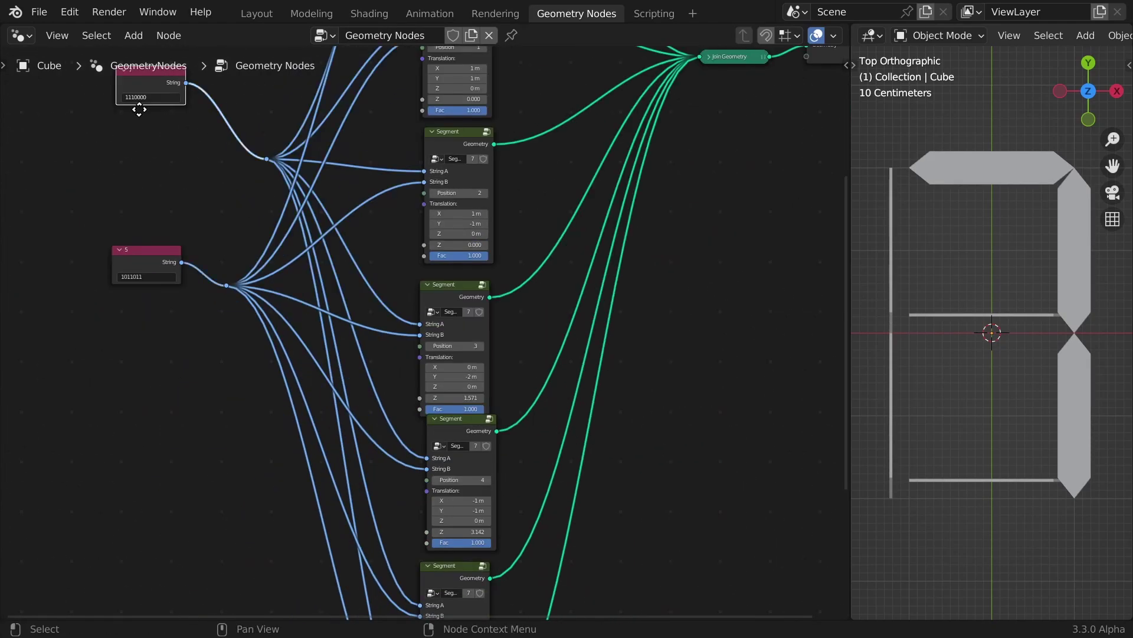
{"action": "middle_click_drag", "start_coordinate": [233, 290], "coordinate": [290, 249]}
{"action": "key", "text": "shift+a"}
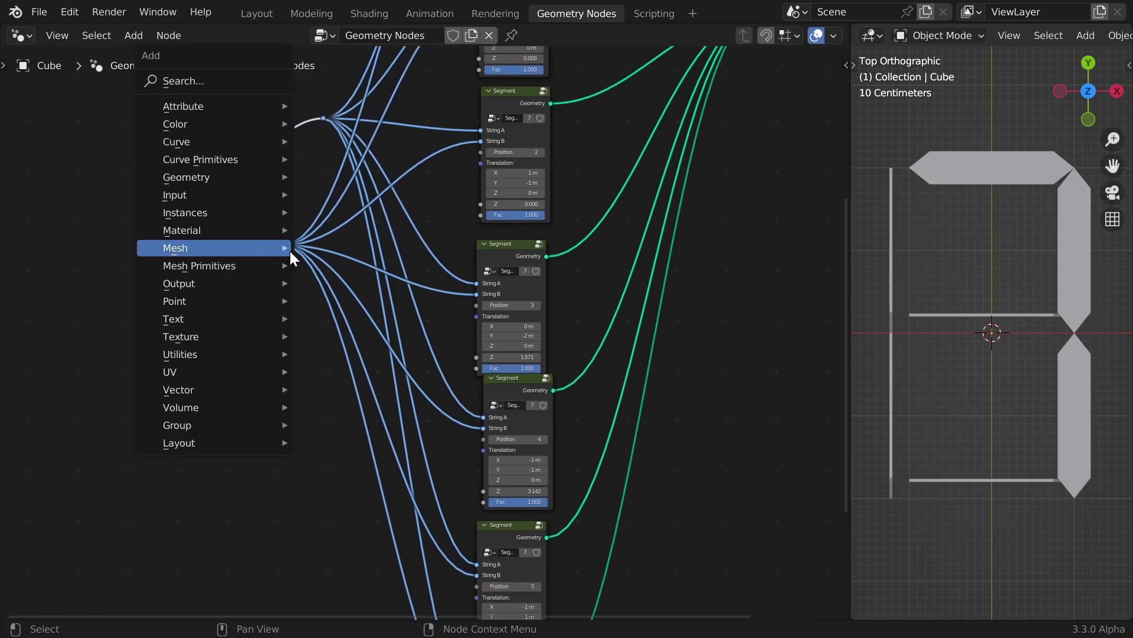
{"action": "type", "text": "sva"}
{"action": "key", "text": "Return"}
{"action": "left_click", "coordinate": [290, 252]}
{"action": "scroll", "coordinate": [286, 275], "scroll_direction": "down", "scroll_amount": 3}
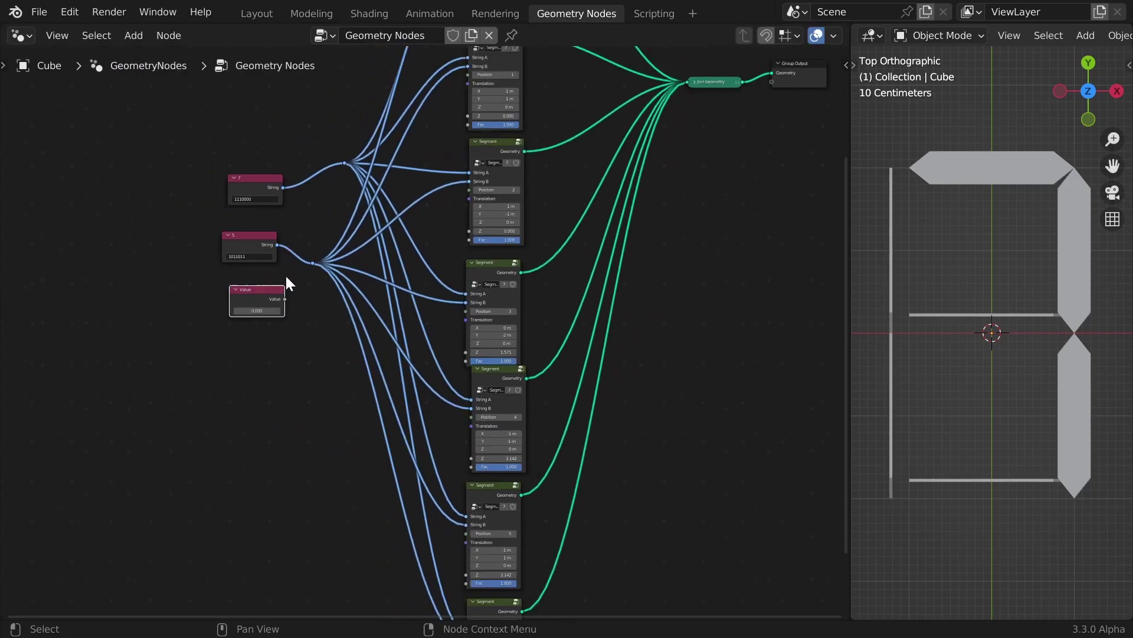
Connect the Value node to the Fac input of all seven Segment nodes
{"action": "right_click_drag", "start_coordinate": [348, 374], "coordinate": [439, 182], "text": "alt"}
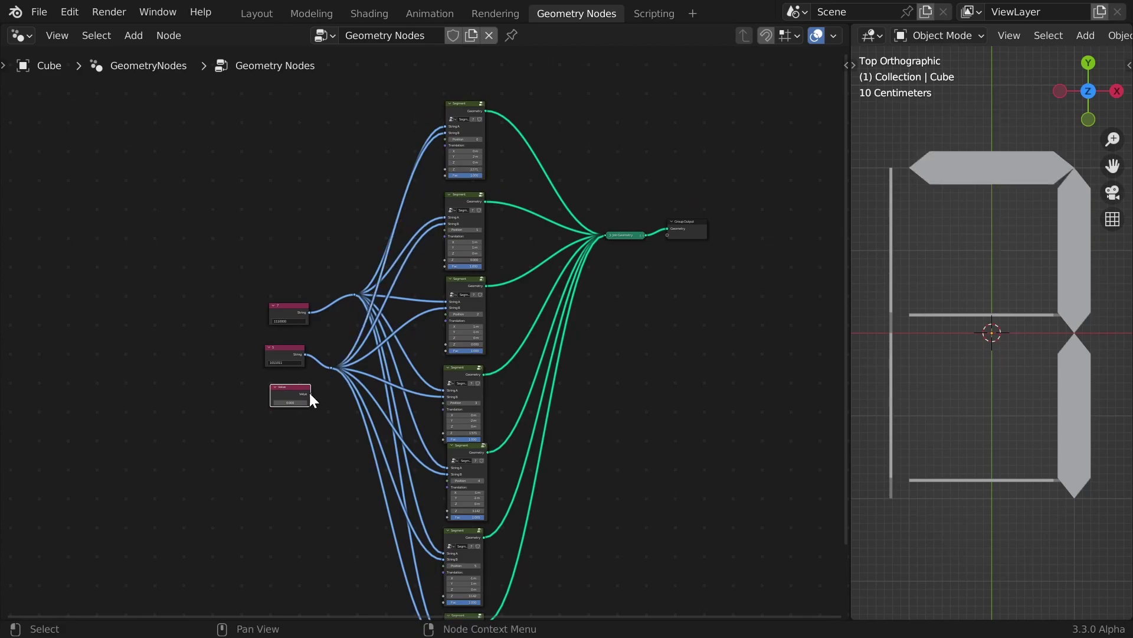
{"action": "left_click_drag", "start_coordinate": [310, 393], "coordinate": [445, 176]}
{"action": "left_click_drag", "start_coordinate": [311, 393], "coordinate": [446, 350]}
{"action": "left_click_drag", "start_coordinate": [310, 394], "coordinate": [455, 501]}
{"action": "scroll", "coordinate": [455, 504], "scroll_direction": "up", "scroll_amount": 9}
{"action": "left_click_drag", "start_coordinate": [173, 280], "coordinate": [430, 371]}
{"action": "left_click_drag", "start_coordinate": [173, 280], "coordinate": [437, 527]}
{"action": "scroll", "coordinate": [437, 528], "scroll_direction": "down", "scroll_amount": 5}
{"action": "middle_click_drag", "start_coordinate": [437, 528], "coordinate": [454, 425]}
{"action": "left_click_drag", "start_coordinate": [259, 193], "coordinate": [448, 498]}
{"action": "scroll", "coordinate": [448, 498], "scroll_direction": "down", "scroll_amount": 3}
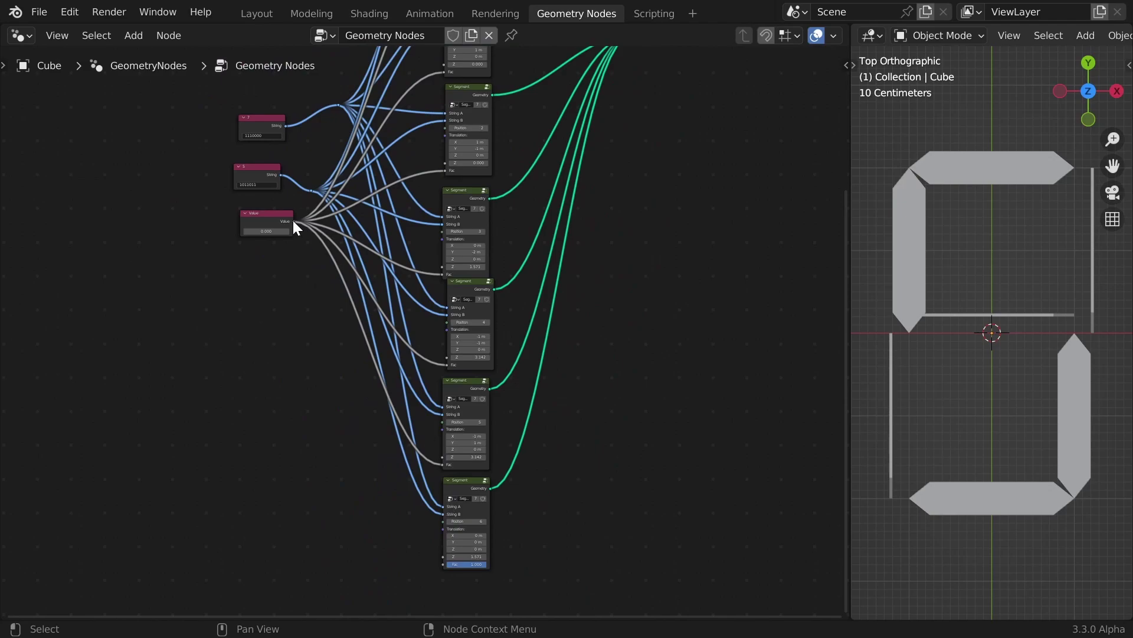
{"action": "left_click_drag", "start_coordinate": [293, 221], "coordinate": [443, 564]}
Add a reroute to the Value node's links and align the two String reroutes above it
{"action": "right_click_drag", "start_coordinate": [307, 203], "coordinate": [335, 259], "text": "shift"}
{"action": "scroll", "coordinate": [405, 354], "scroll_direction": "up", "scroll_amount": 2}
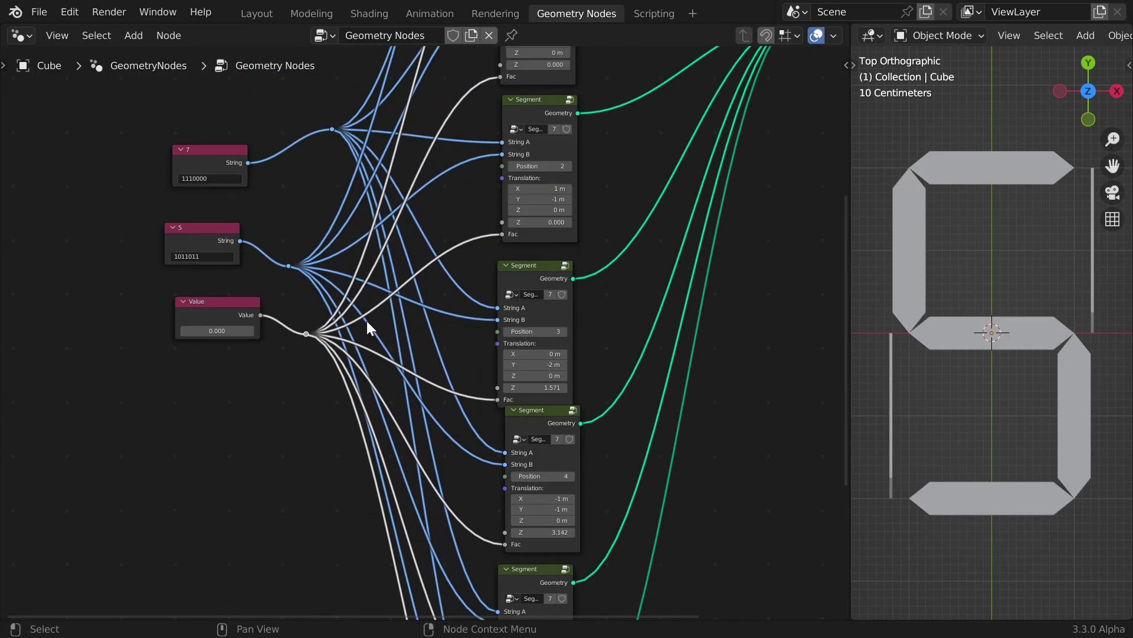
{"action": "left_click_drag", "start_coordinate": [288, 266], "coordinate": [311, 275]}
{"action": "left_click_drag", "start_coordinate": [327, 135], "coordinate": [306, 226]}
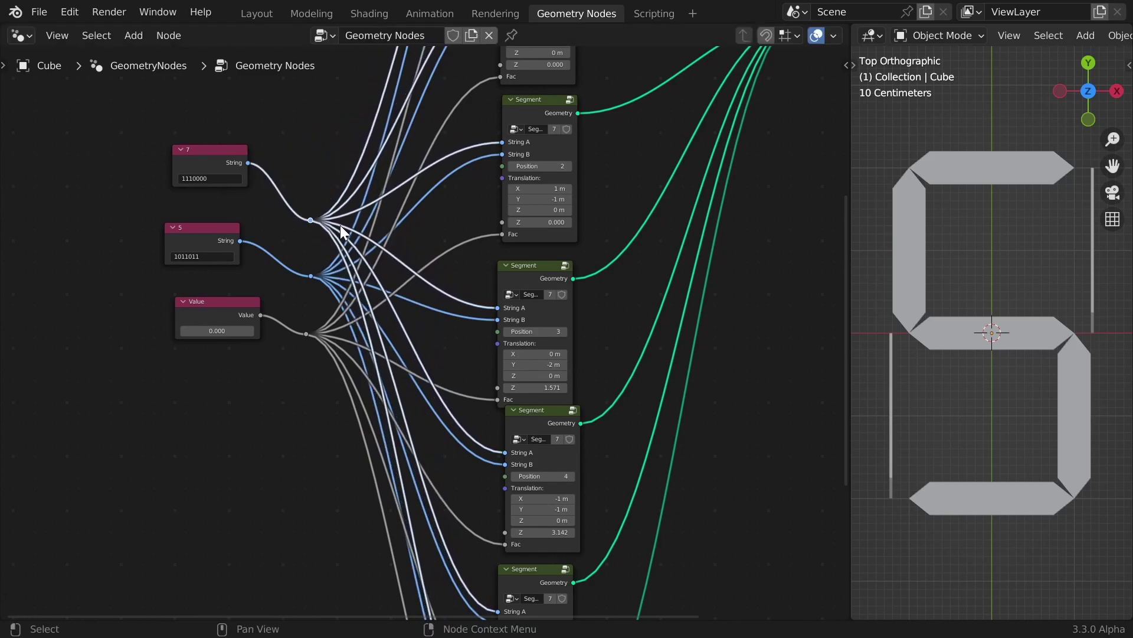
{"action": "scroll", "coordinate": [317, 159], "scroll_direction": "down", "scroll_amount": 2}
{"action": "middle_click_drag", "start_coordinate": [703, 272], "coordinate": [644, 315]}
{"action": "left_click_drag", "start_coordinate": [730, 154], "coordinate": [729, 159]}
Vary the Value node to test the switch between the digits 7 and 5, ending at -0.100
{"action": "middle_click_drag", "start_coordinate": [334, 328], "coordinate": [451, 278]}
{"action": "scroll", "coordinate": [431, 313], "scroll_direction": "up", "scroll_amount": 12}
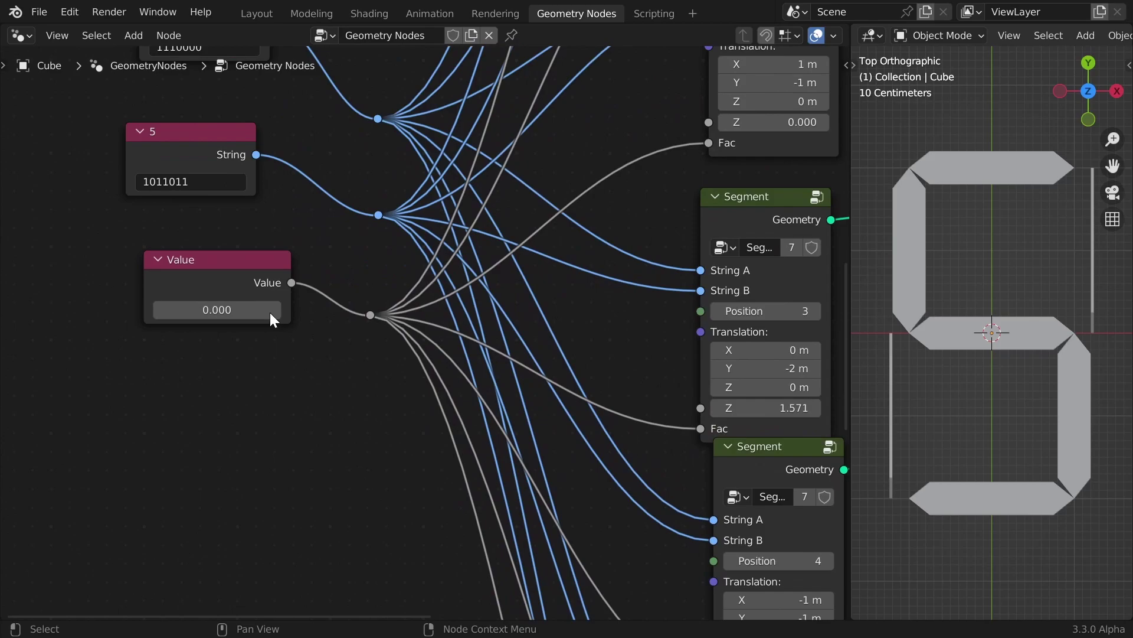
{"action": "mouse_move", "coordinate": [248, 311]}
{"action": "left_mouse_down"}
{"action": "mouse_move", "coordinate": [378, 311]}
{"action": "mouse_move", "coordinate": [268, 310]}
{"action": "left_mouse_up"}
{"action": "scroll", "coordinate": [235, 260], "scroll_direction": "down", "scroll_amount": 2}
{"action": "middle_click_drag", "start_coordinate": [235, 260], "coordinate": [262, 321]}
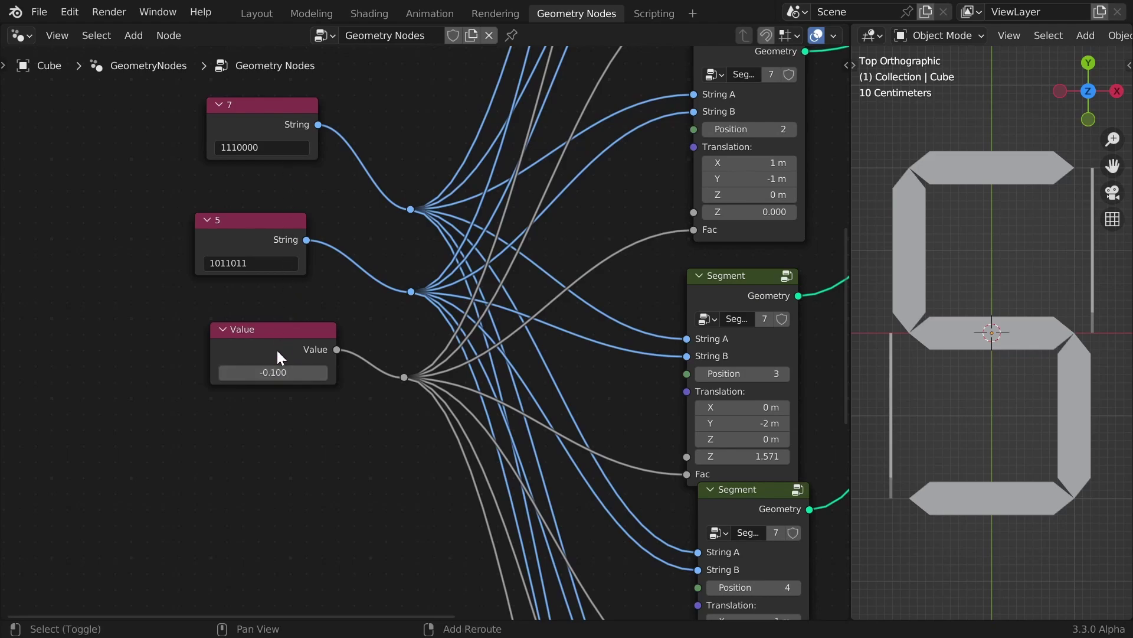
Inside the Segment group, swap the two Equal results feeding the Mix node's Color1 and Color2 inputs
{"action": "left_click", "coordinate": [778, 109]}
{"action": "key", "text": "Tab"}
{"action": "middle_click_drag", "start_coordinate": [528, 360], "coordinate": [360, 333]}
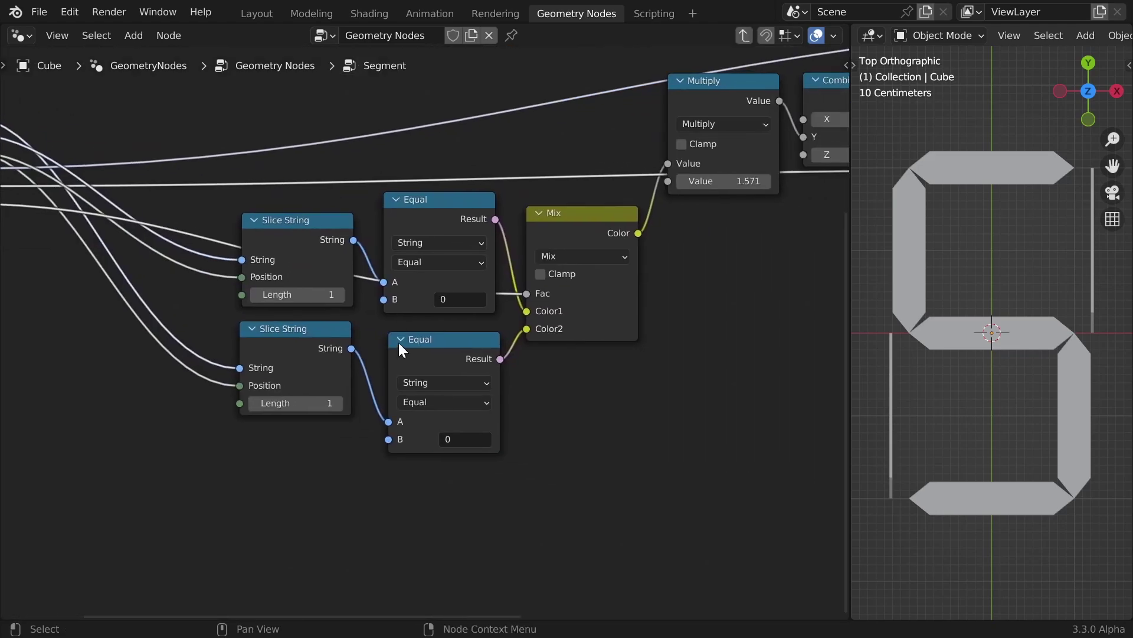
{"action": "scroll", "coordinate": [400, 343], "scroll_direction": "up", "scroll_amount": 1}
{"action": "left_click_drag", "start_coordinate": [596, 219], "coordinate": [615, 217]}
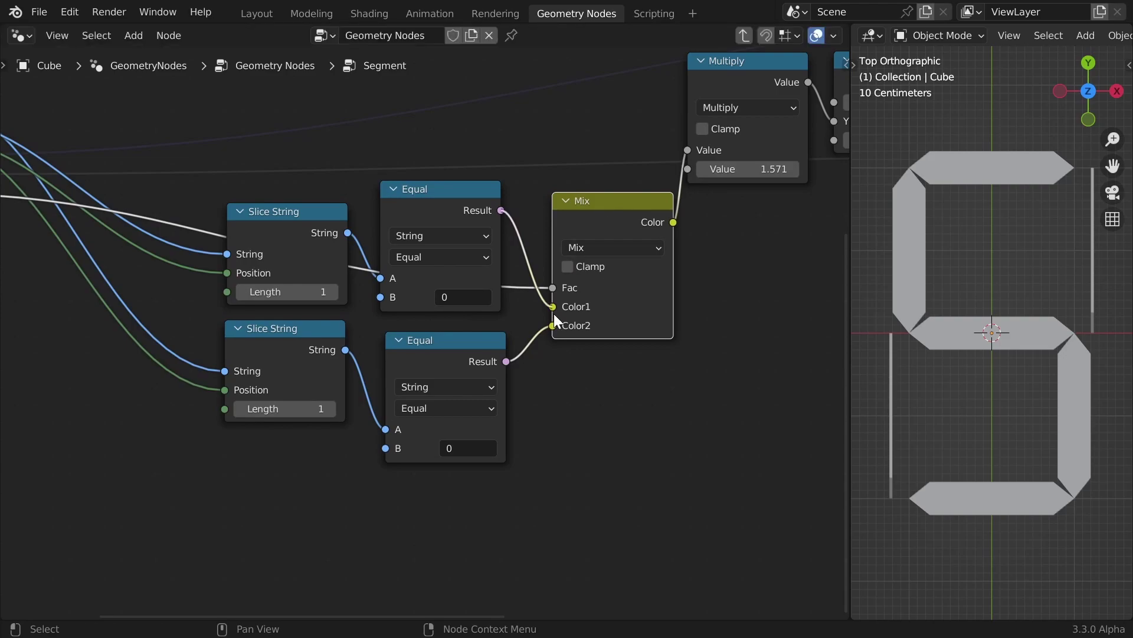
{"action": "left_click_drag", "start_coordinate": [554, 310], "coordinate": [555, 326]}
{"action": "scroll", "coordinate": [215, 251], "scroll_direction": "down", "scroll_amount": 4}
{"action": "middle_click_drag", "start_coordinate": [214, 251], "coordinate": [366, 282]}
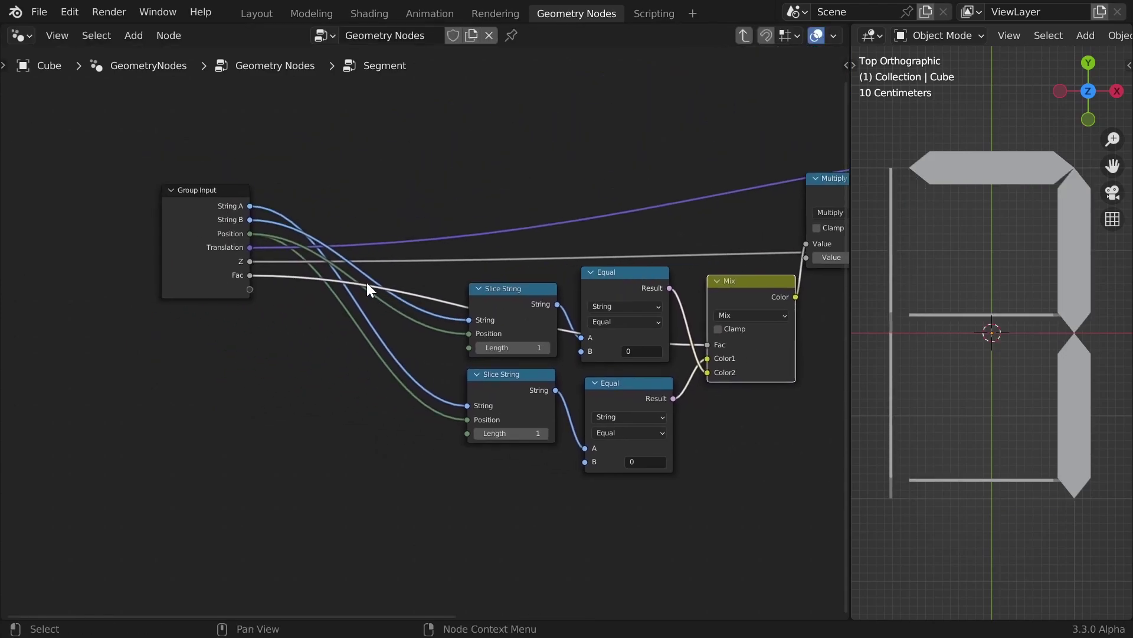
Return to the main node tree and set the Value node to 1.510 to test the blend
{"action": "key", "text": "Tab"}
{"action": "scroll", "coordinate": [193, 214], "scroll_direction": "up", "scroll_amount": 5}
{"action": "left_click_drag", "start_coordinate": [262, 378], "coordinate": [357, 378]}
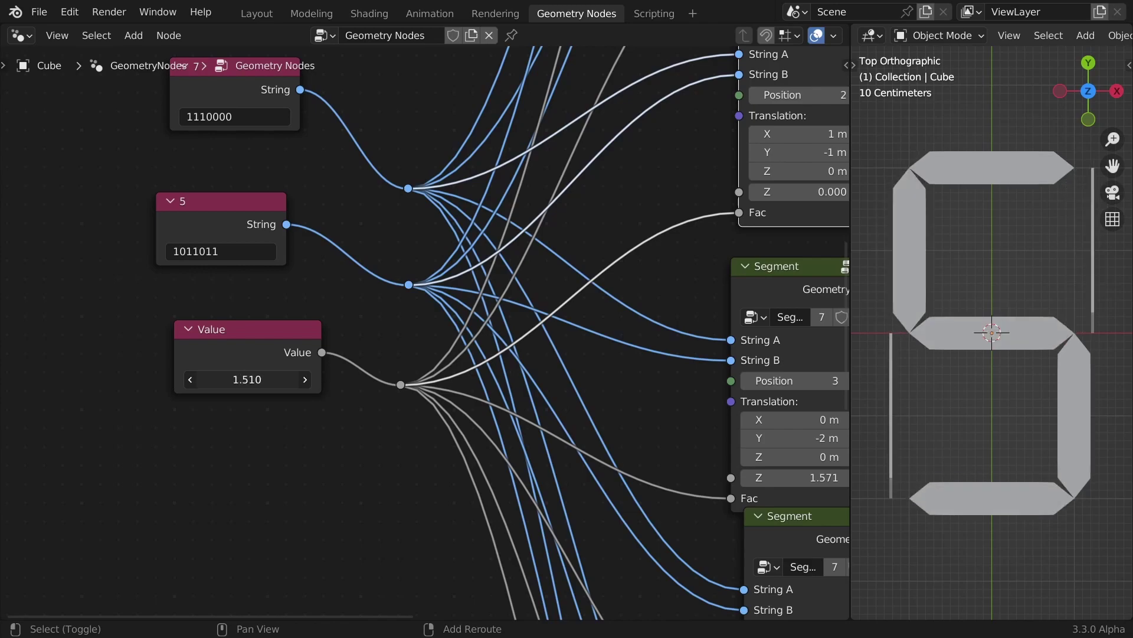
Move the Value node and both String nodes further away from their reroutes
{"action": "scroll", "coordinate": [261, 334], "scroll_direction": "down", "scroll_amount": 5}
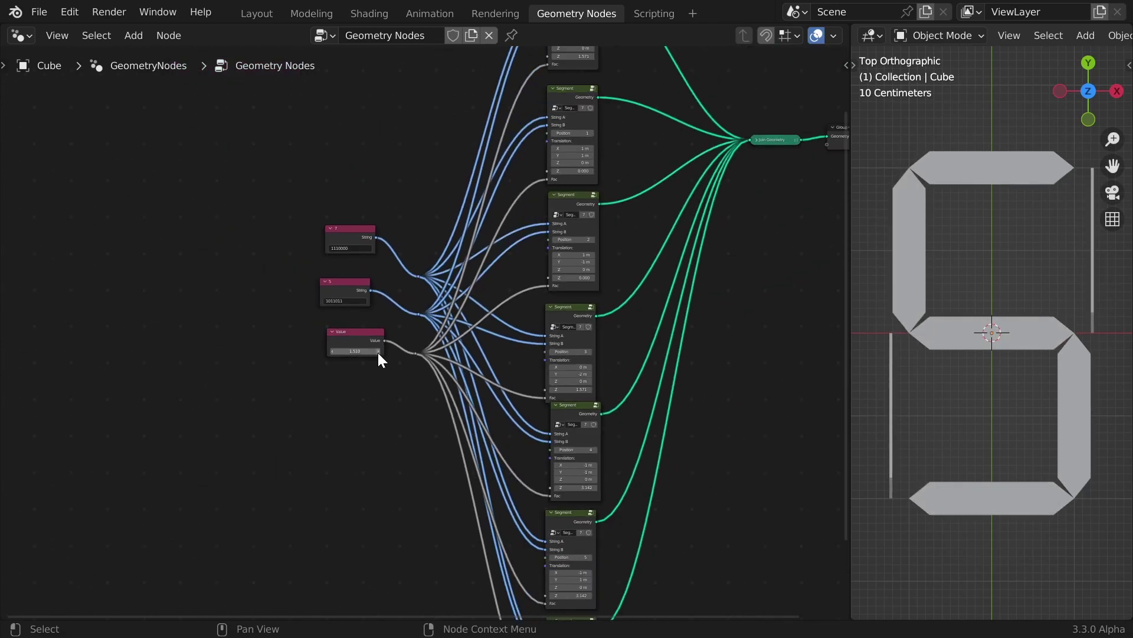
{"action": "left_click_drag", "start_coordinate": [351, 338], "coordinate": [294, 348]}
{"action": "left_click_drag", "start_coordinate": [330, 282], "coordinate": [282, 300]}
{"action": "left_click_drag", "start_coordinate": [342, 231], "coordinate": [299, 248]}
{"action": "scroll", "coordinate": [382, 252], "scroll_direction": "down", "scroll_amount": 3}
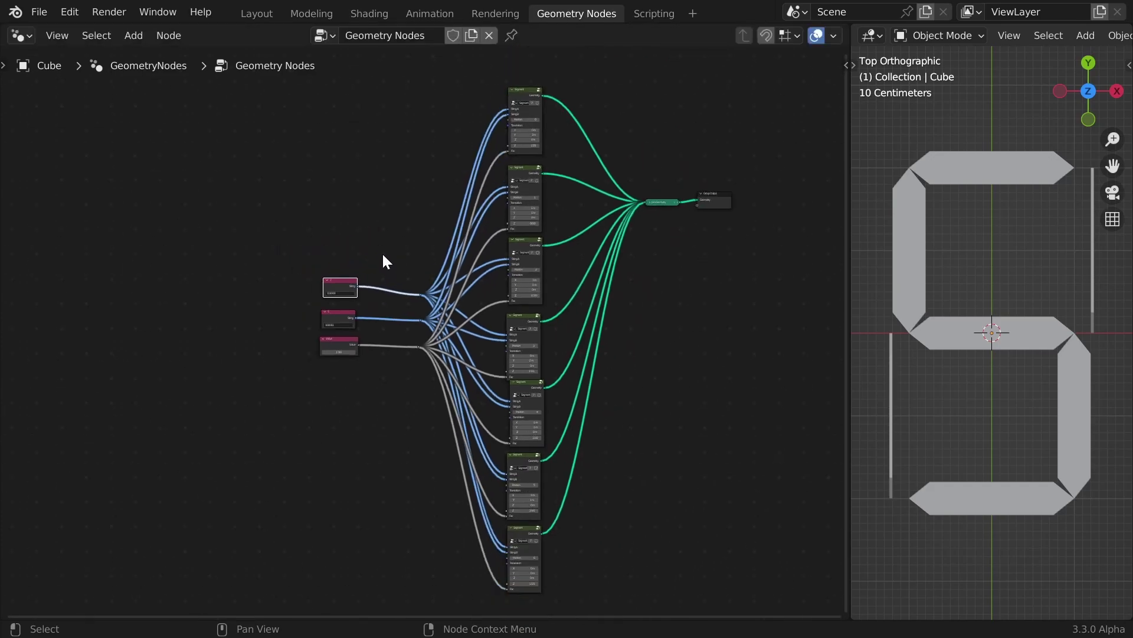
{"action": "left_click_drag", "start_coordinate": [397, 102], "coordinate": [571, 584]}
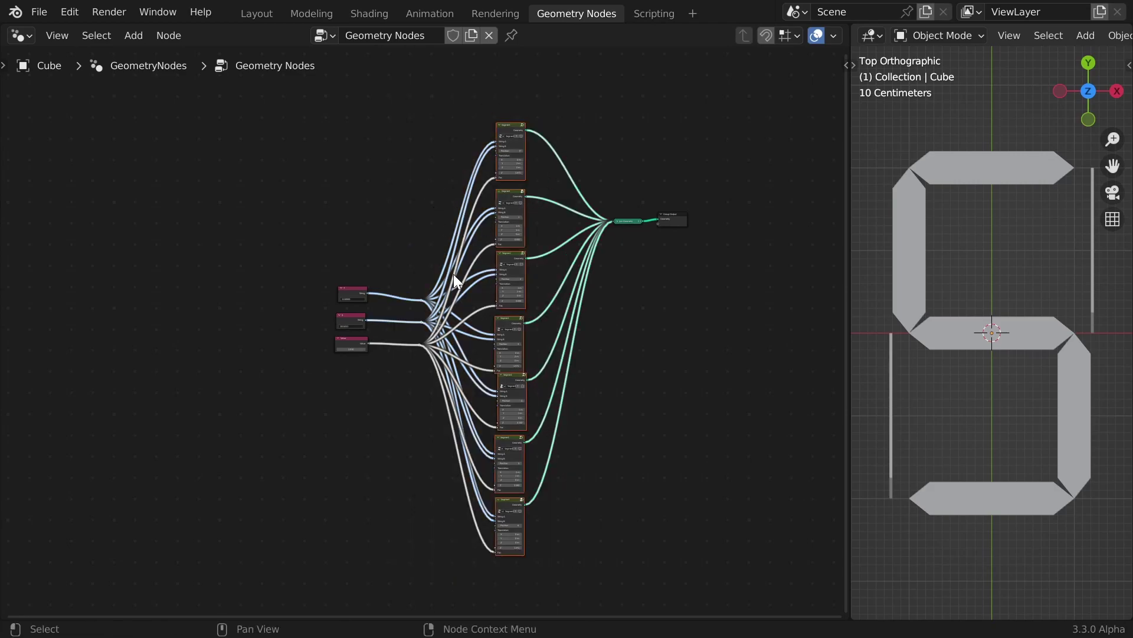
{"action": "key", "text": "ctrl+g"}
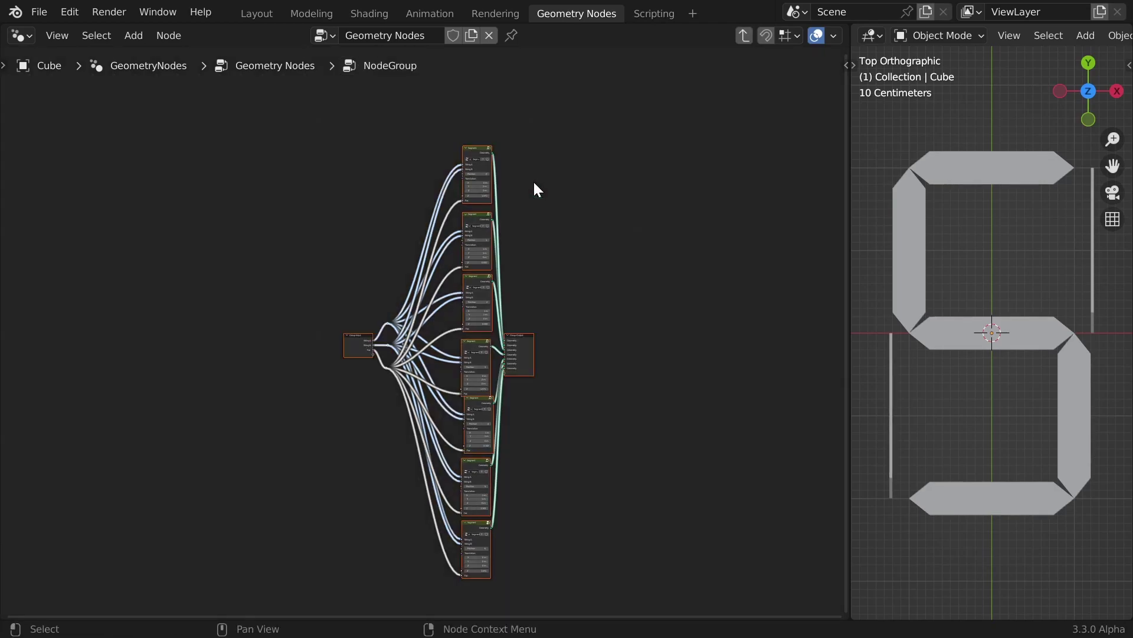
{"action": "scroll", "coordinate": [594, 412], "scroll_direction": "up", "scroll_amount": 4}
{"action": "left_click_drag", "start_coordinate": [643, 376], "coordinate": [669, 373]}
{"action": "key", "text": "Tab"}
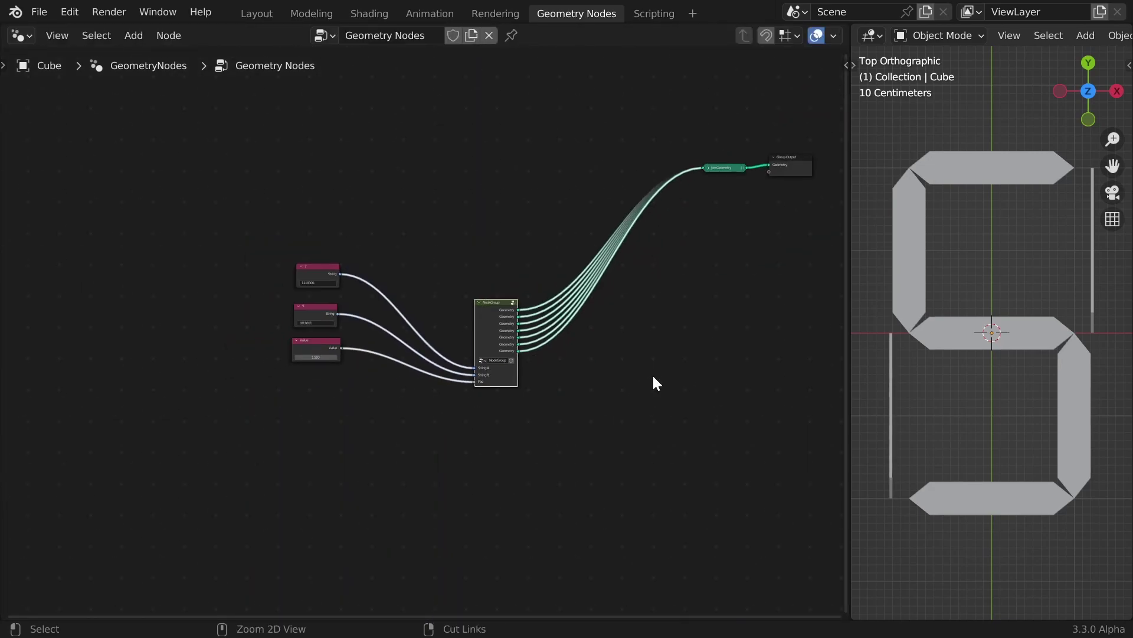
{"action": "key", "text": "ctrl+alt+g"}
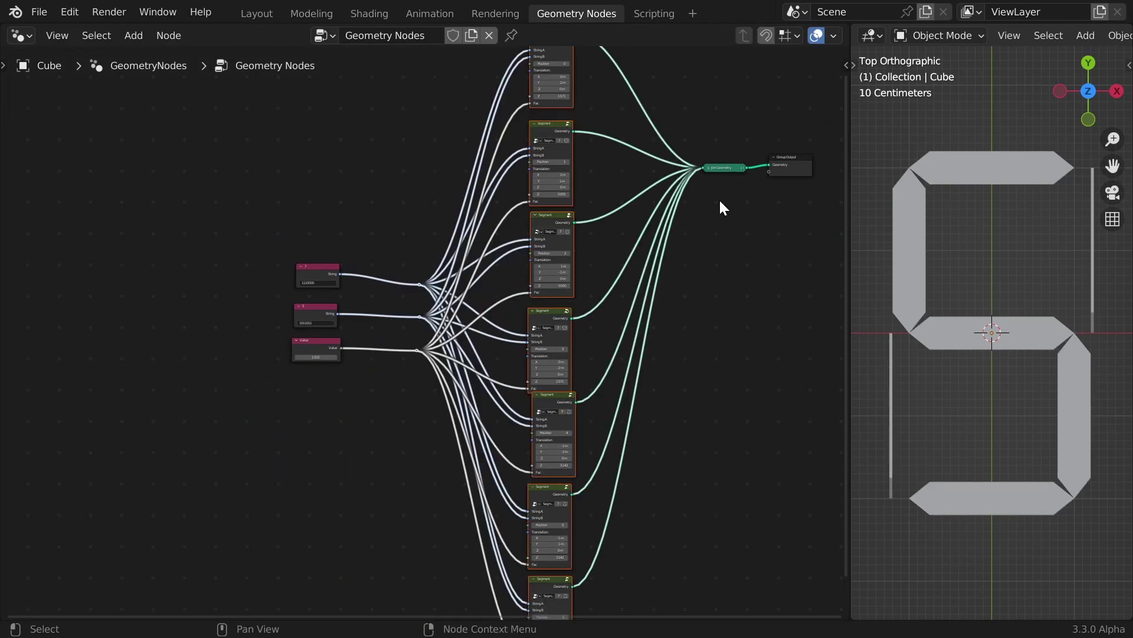
Group the seven Segment nodes, their reroutes and the Join Geometry node into one node group and reposition it
{"action": "key", "text": "ctrl+g"}
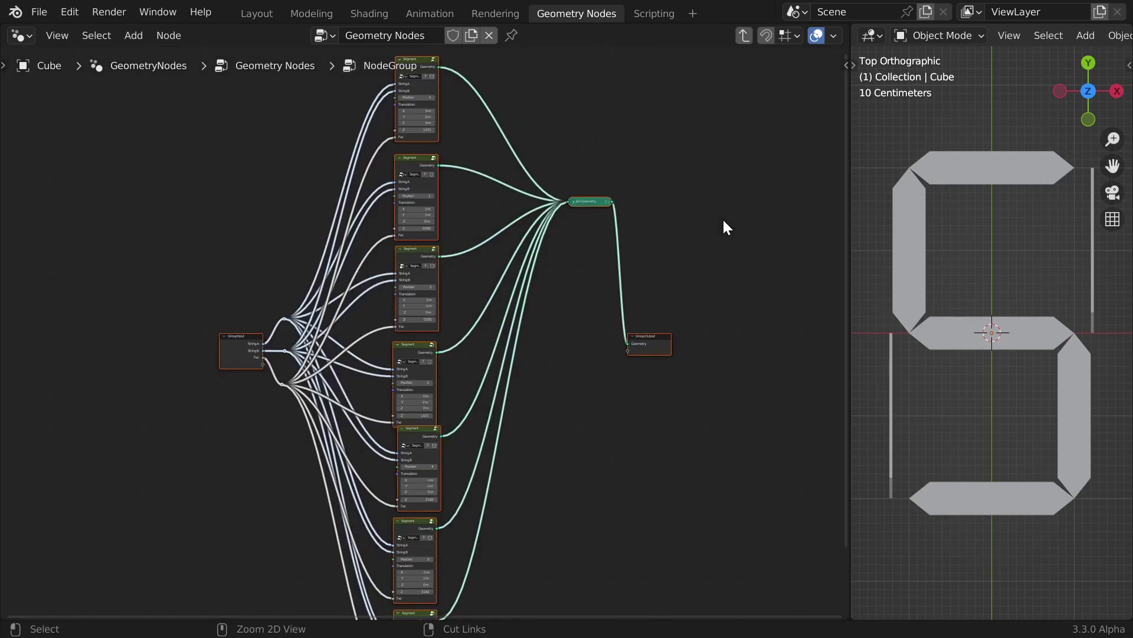
{"action": "key", "text": "Tab"}
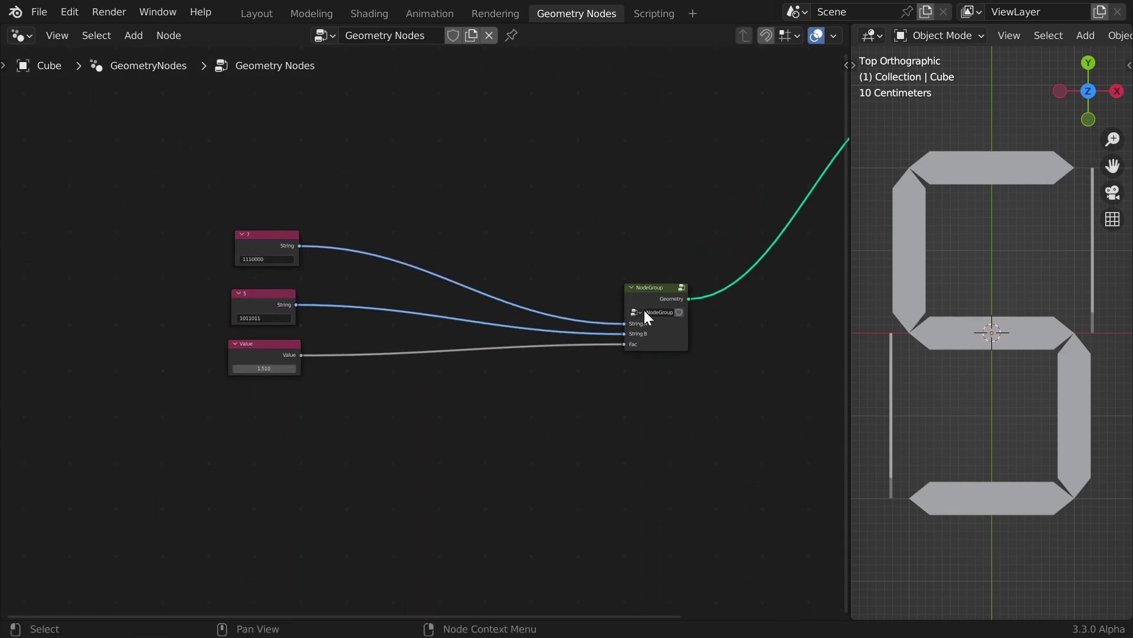
{"action": "key", "text": "g"}
{"action": "left_click", "coordinate": [703, 113]}
Move the two String nodes and the Value node closer to the new group and bring Group Output next to it
{"action": "left_click_drag", "start_coordinate": [126, 215], "coordinate": [290, 480]}
{"action": "key", "text": "g"}
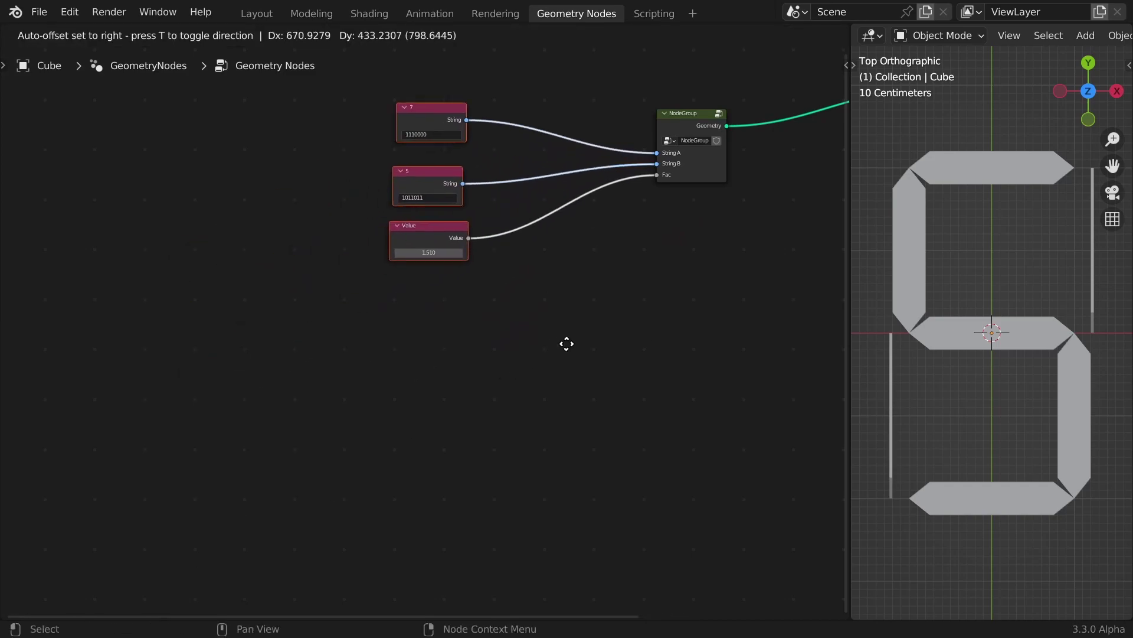
{"action": "left_click", "coordinate": [644, 336]}
{"action": "middle_click_drag", "start_coordinate": [591, 344], "coordinate": [251, 470]}
{"action": "left_click_drag", "start_coordinate": [614, 222], "coordinate": [471, 265]}
Rename the new node group as Display and shift it slightly towards Group Output
{"action": "scroll", "coordinate": [358, 277], "scroll_direction": "up", "scroll_amount": 5}
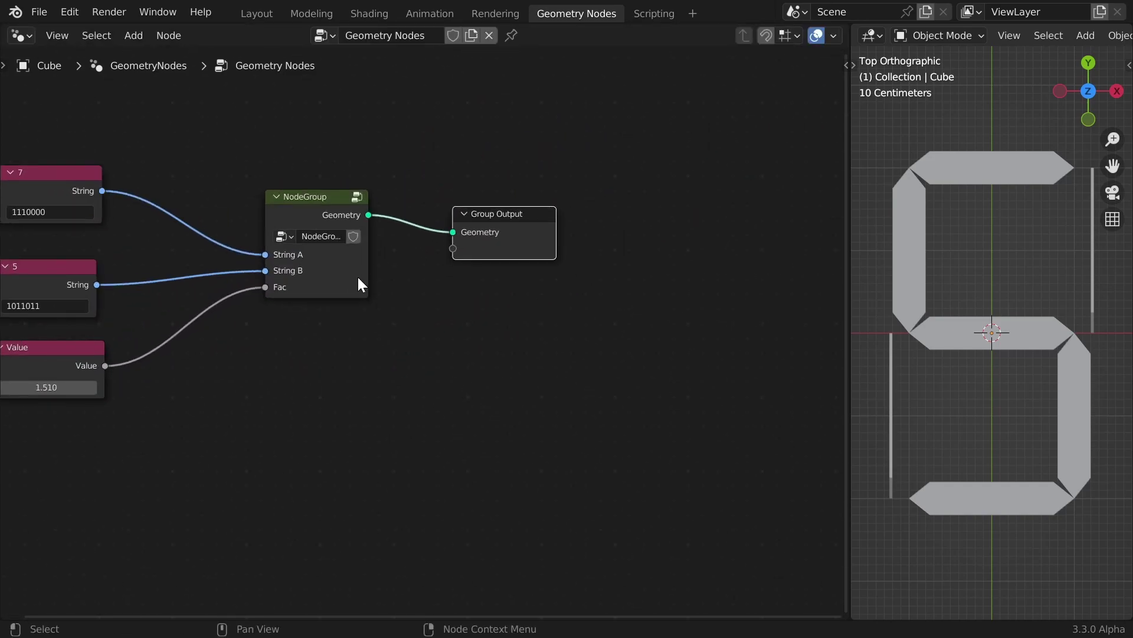
{"action": "scroll", "coordinate": [358, 286], "scroll_direction": "up", "scroll_amount": 2}
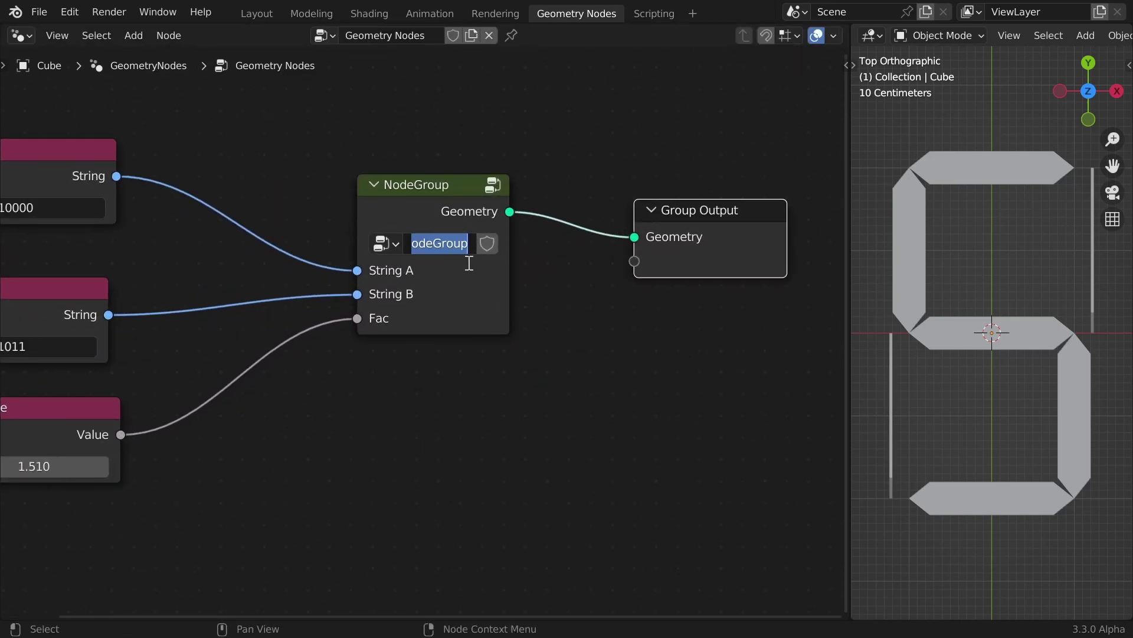
{"action": "type", "text": "Display"}
{"action": "key", "text": "Return"}
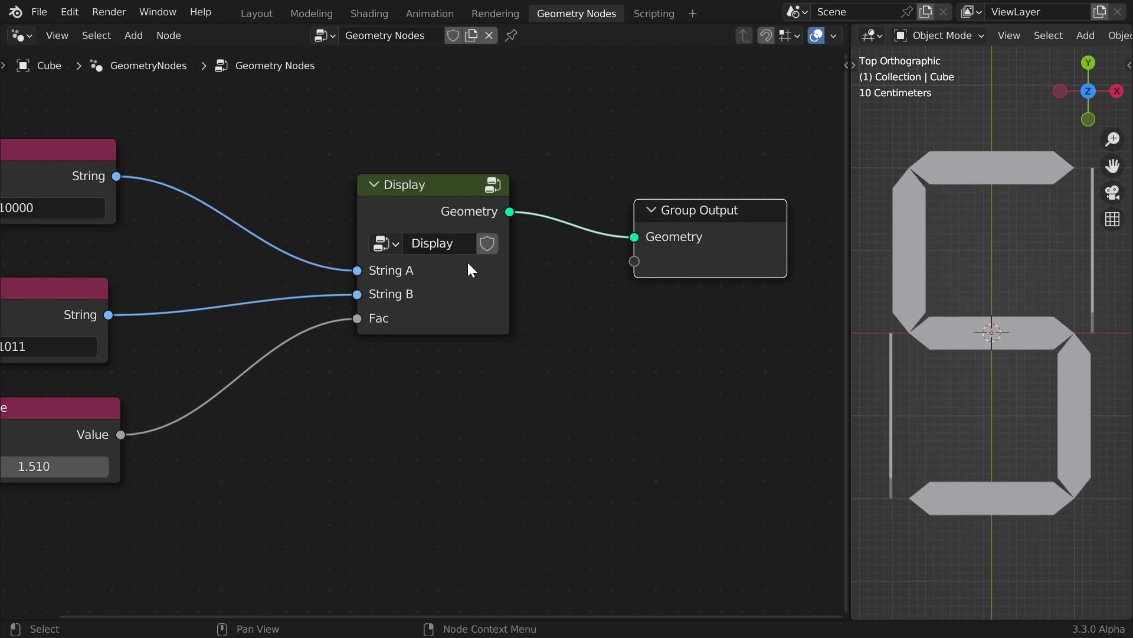
{"action": "left_click_drag", "start_coordinate": [417, 183], "coordinate": [439, 180]}
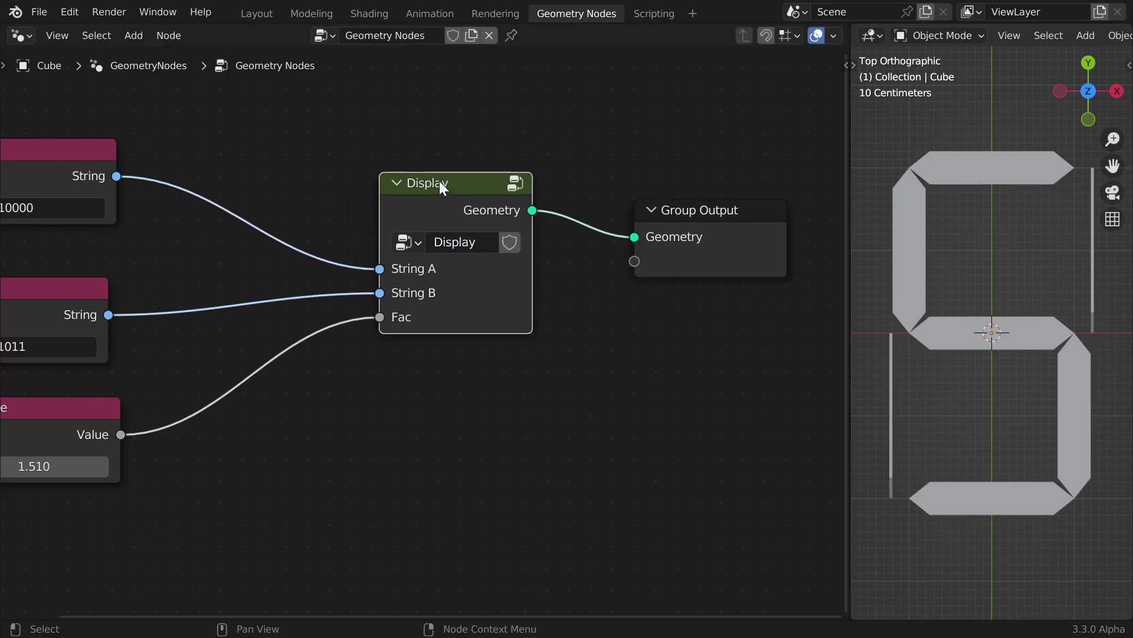
Move the String node labelled 7 closer to the one labelled 5 and the Value node just below the Display group's Fac input
{"action": "scroll", "coordinate": [334, 205], "scroll_direction": "down", "scroll_amount": 2}
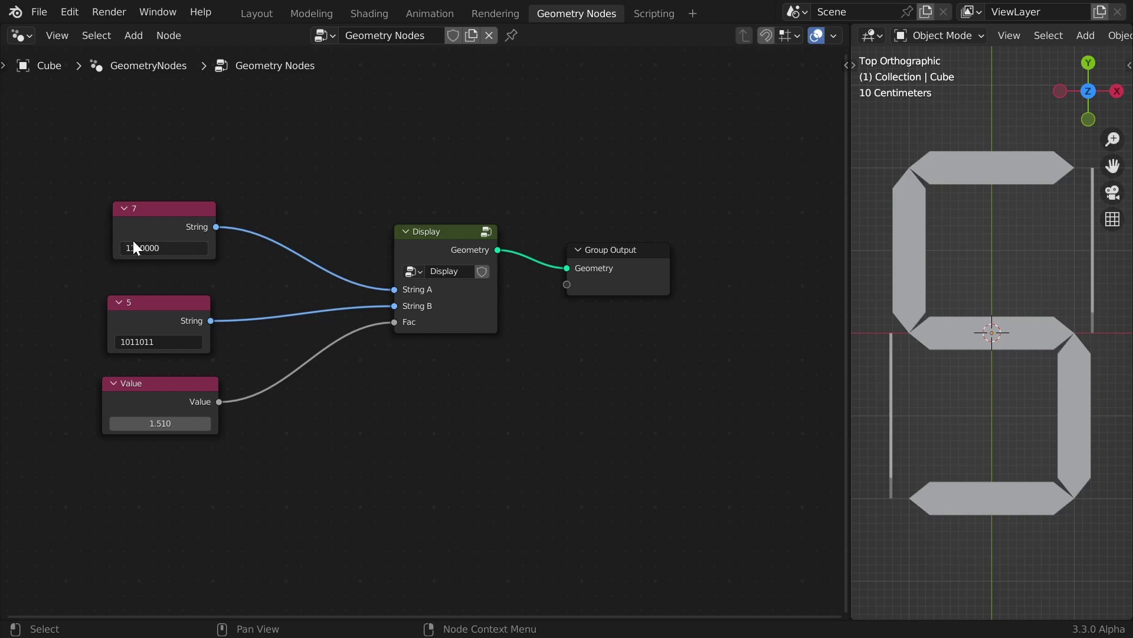
{"action": "left_click_drag", "start_coordinate": [135, 242], "coordinate": [142, 261]}
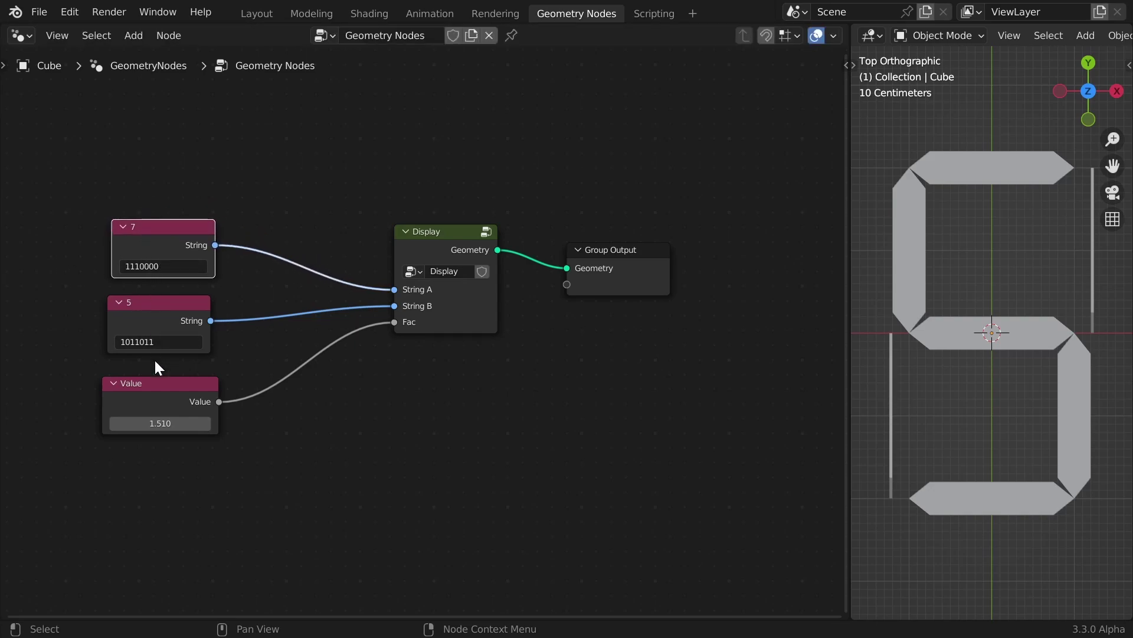
{"action": "scroll", "coordinate": [136, 381], "scroll_direction": "down", "scroll_amount": 1}
{"action": "middle_click_drag", "start_coordinate": [142, 381], "coordinate": [349, 384]}
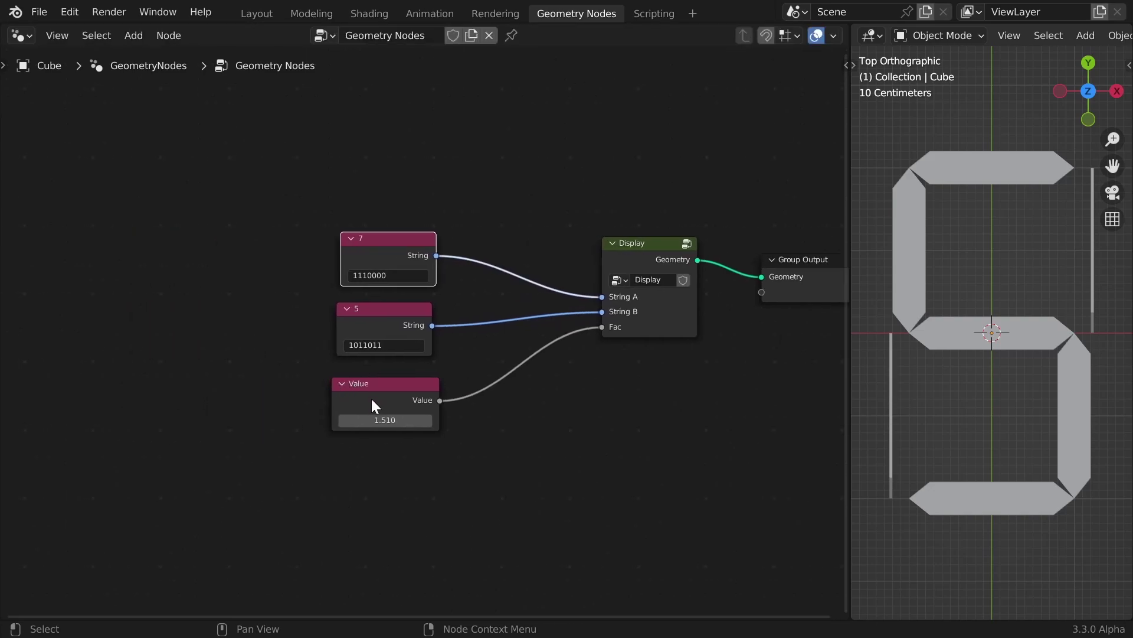
{"action": "left_click_drag", "start_coordinate": [423, 408], "coordinate": [563, 384]}
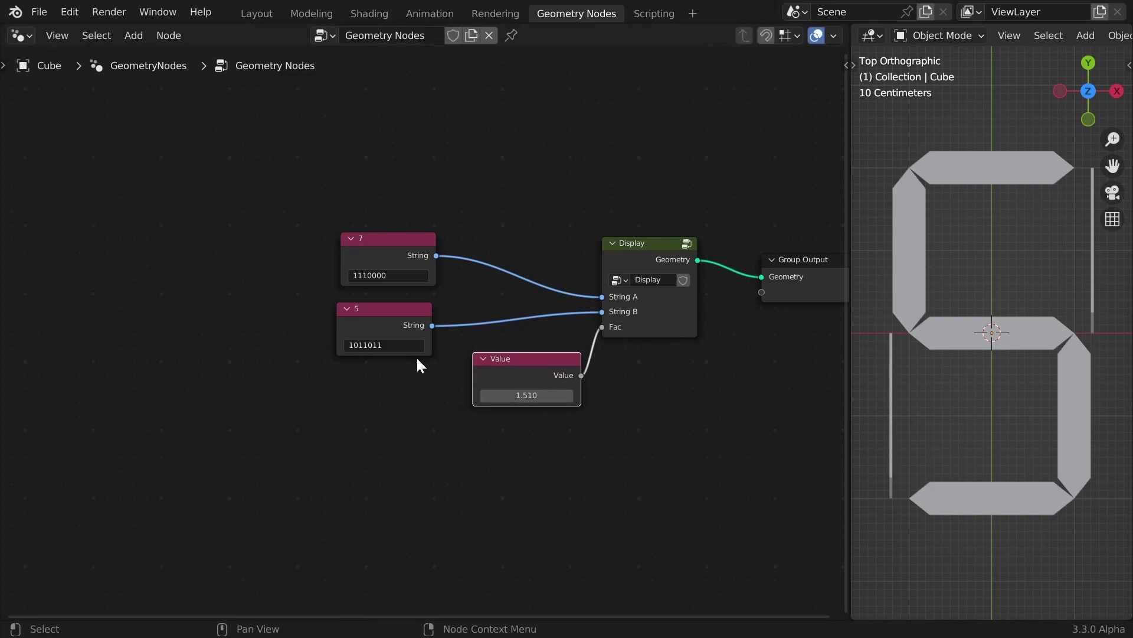
Cut the links from both String nodes to the Display group and stack the two nodes well away from it
{"action": "scroll", "coordinate": [416, 356], "scroll_direction": "down", "scroll_amount": 4}
{"action": "middle_click_drag", "start_coordinate": [444, 356], "coordinate": [542, 360]}
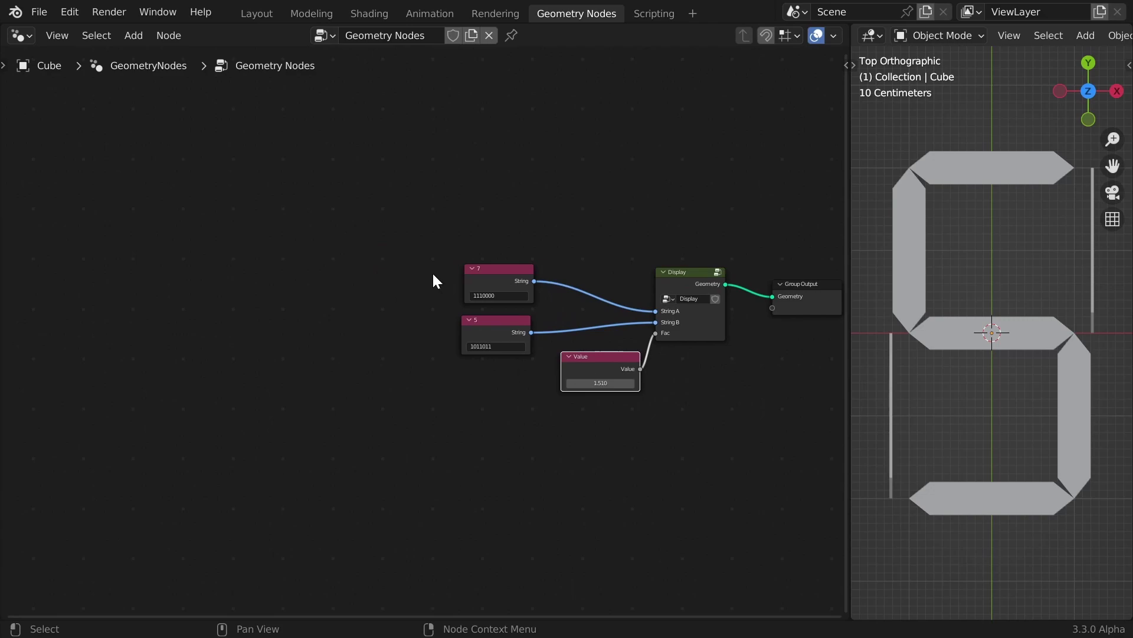
{"action": "scroll", "coordinate": [416, 260], "scroll_direction": "up", "scroll_amount": 5}
{"action": "left_click_drag", "start_coordinate": [533, 252], "coordinate": [491, 247]}
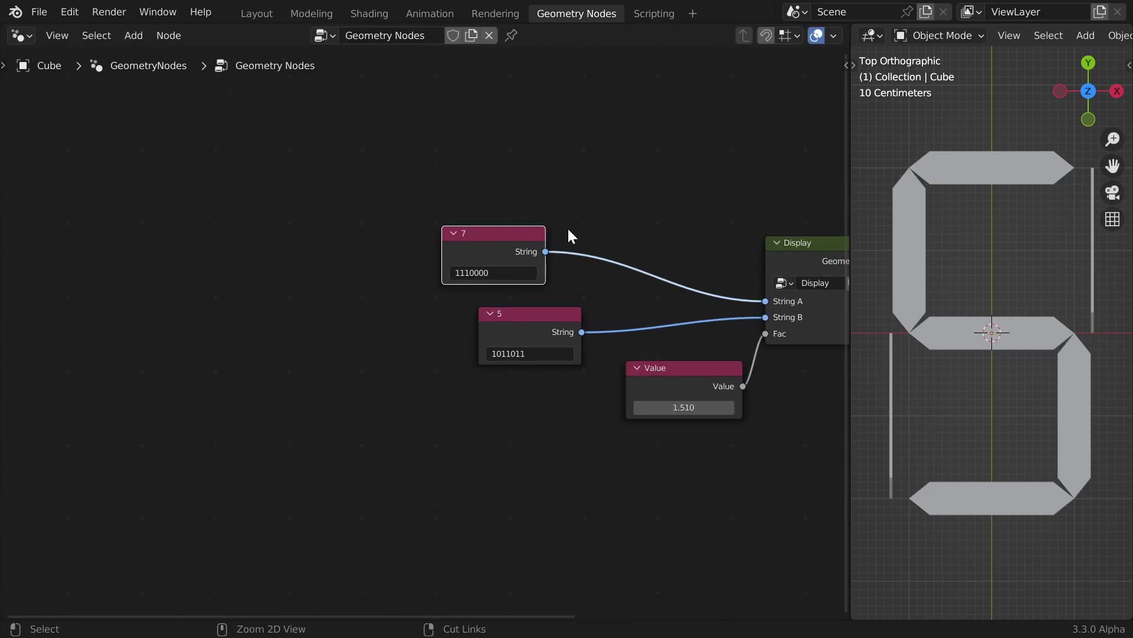
{"action": "right_click_drag", "start_coordinate": [570, 231], "coordinate": [611, 354], "text": "ctrl"}
{"action": "left_click_drag", "start_coordinate": [459, 244], "coordinate": [218, 298]}
{"action": "left_click_drag", "start_coordinate": [459, 316], "coordinate": [43, 208]}
{"action": "left_click_drag", "start_coordinate": [238, 300], "coordinate": [106, 280]}
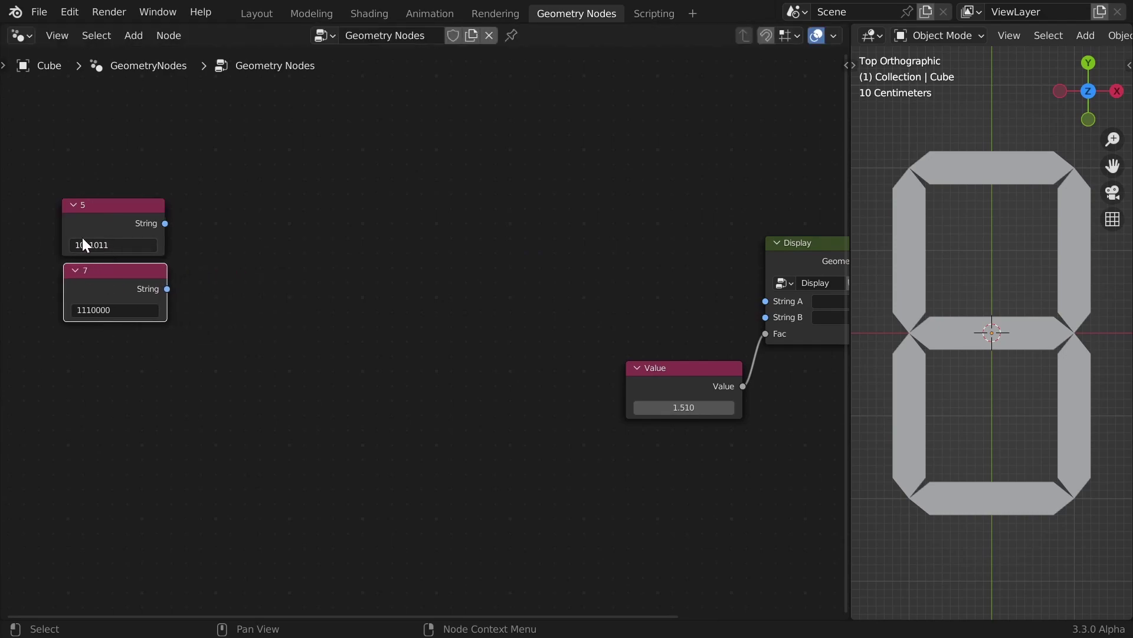
Reposition the String nodes labelled 5 and 7 and add a String node labelled 1 with the value 0110000 above them
{"action": "middle_click_drag", "start_coordinate": [135, 202], "coordinate": [248, 264]}
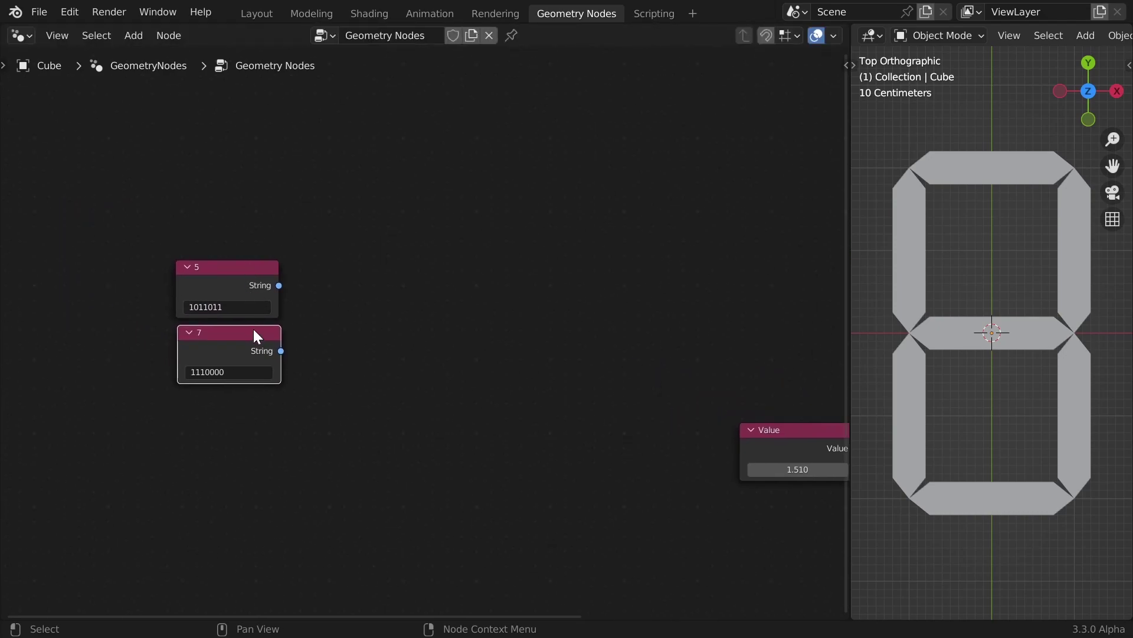
{"action": "left_click_drag", "start_coordinate": [244, 357], "coordinate": [242, 409]}
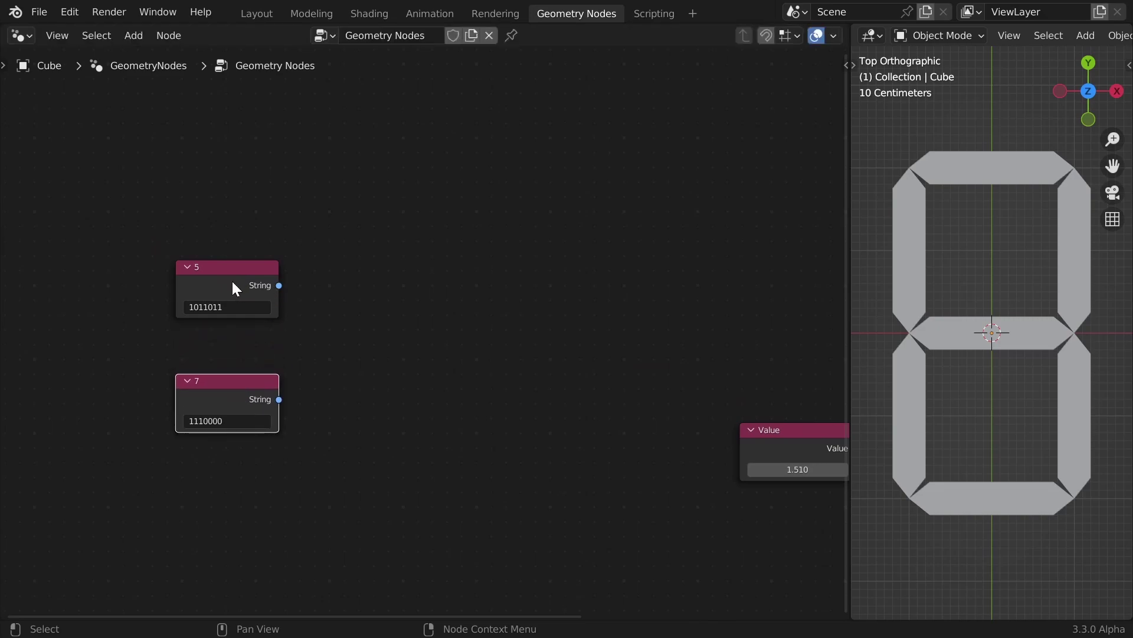
{"action": "middle_click_drag", "start_coordinate": [241, 267], "coordinate": [246, 299]}
{"action": "left_click_drag", "start_coordinate": [246, 299], "coordinate": [239, 281]}
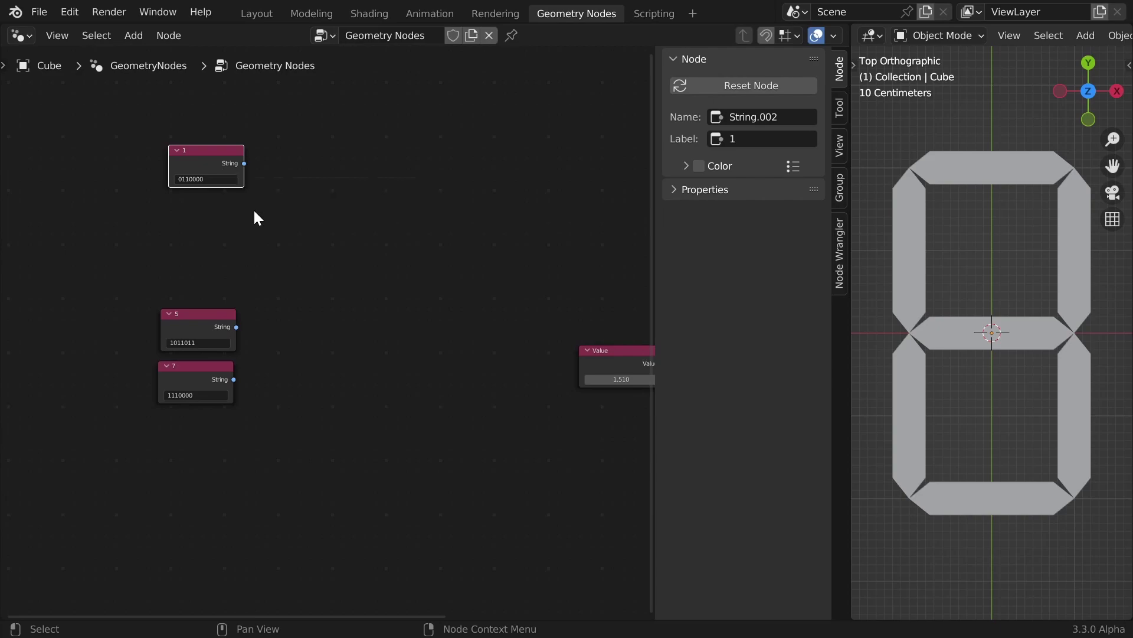
{"action": "key", "text": "n"}
{"action": "middle_click_drag", "start_coordinate": [441, 239], "coordinate": [380, 246]}
{"action": "scroll", "coordinate": [404, 247], "scroll_direction": "up", "scroll_amount": 3}
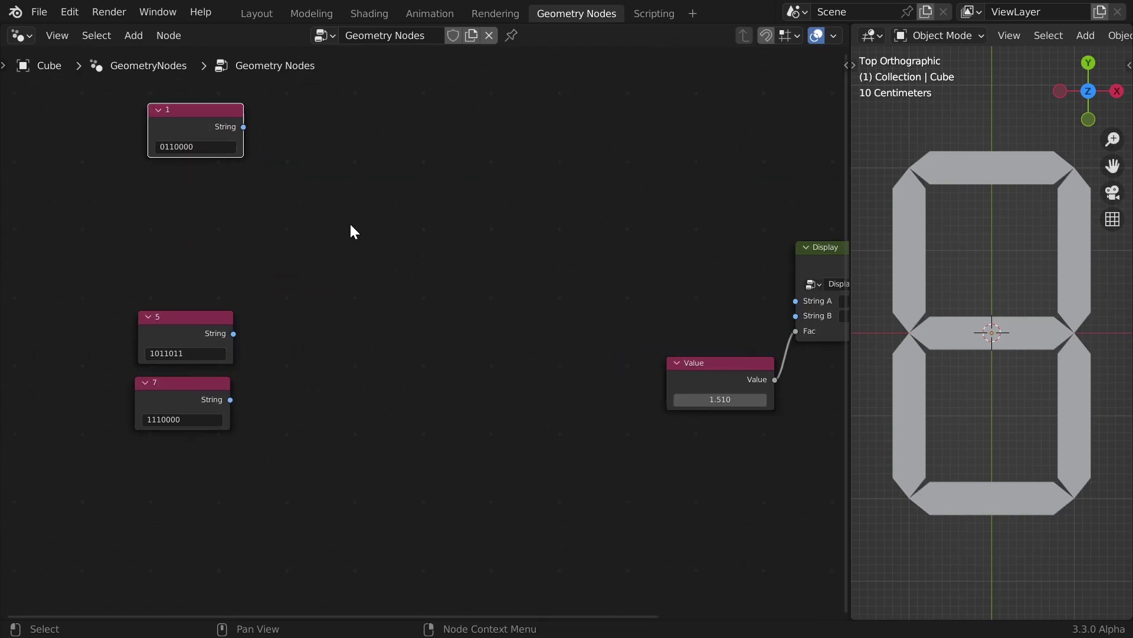
Spread the String nodes apart by moving 1 sideways and lowering 5 and 7 together to make room for more digits
{"action": "middle_click_drag", "start_coordinate": [288, 207], "coordinate": [463, 251]}
{"action": "left_click_drag", "start_coordinate": [341, 163], "coordinate": [288, 187]}
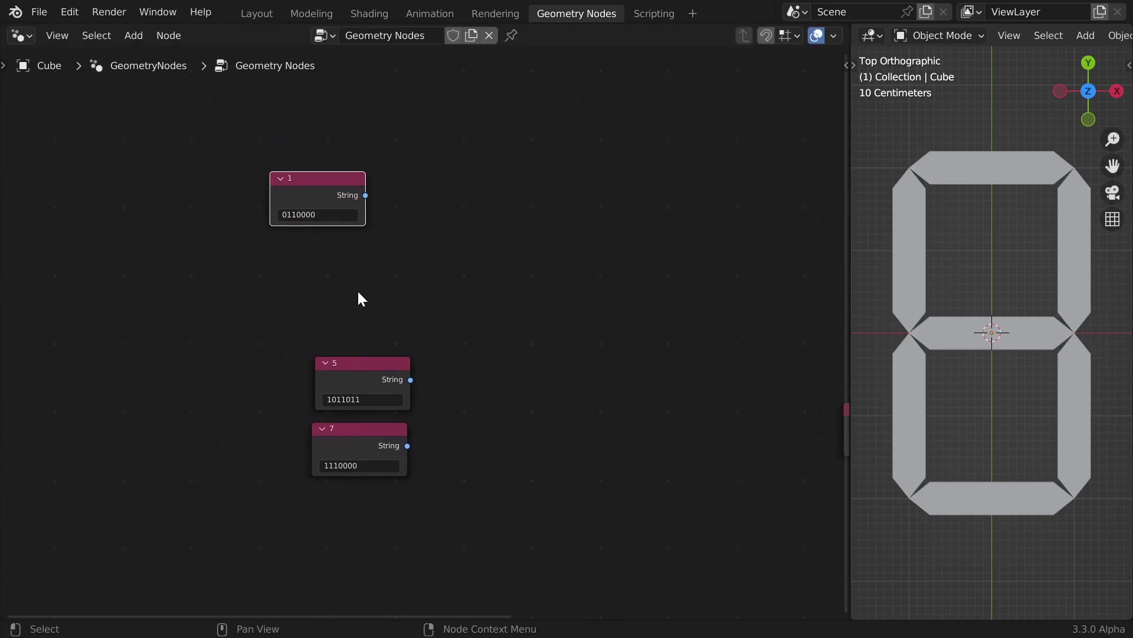
{"action": "left_click_drag", "start_coordinate": [262, 312], "coordinate": [441, 553]}
{"action": "left_click_drag", "start_coordinate": [408, 447], "coordinate": [378, 525]}
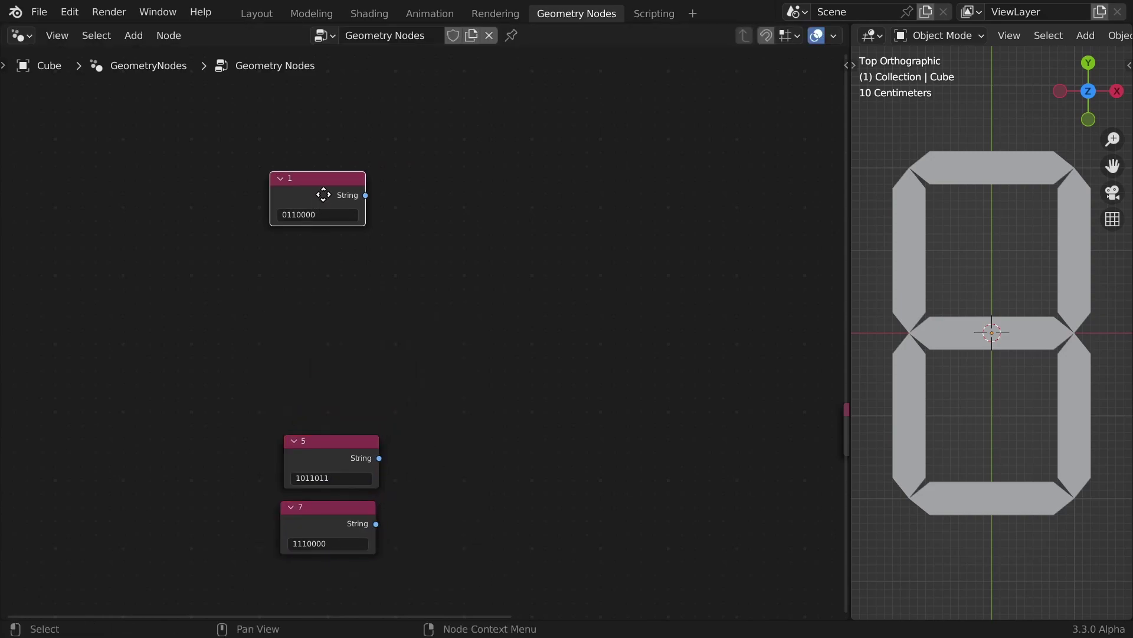
Duplicate the String node labelled 1, place the copy above it, label it 0 and set its string to 1111110
{"action": "left_click_drag", "start_coordinate": [321, 190], "coordinate": [335, 186]}
{"action": "key", "text": "shift+d"}
{"action": "left_click", "coordinate": [332, 243]}
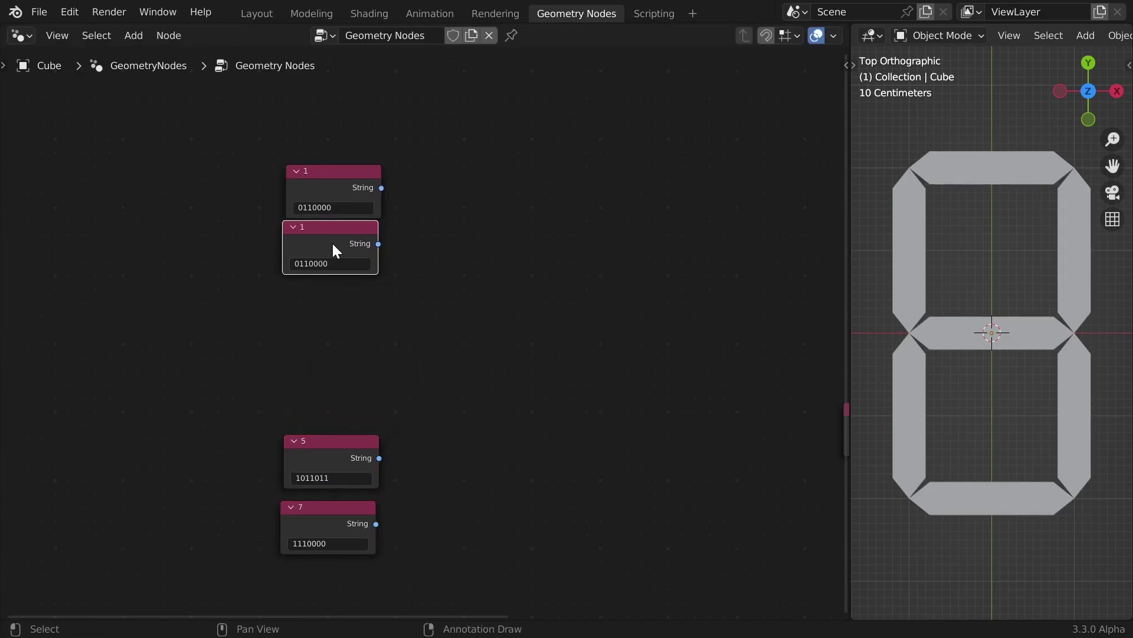
{"action": "left_click_drag", "start_coordinate": [361, 241], "coordinate": [363, 123]}
{"action": "key", "text": "n"}
{"action": "left_click", "coordinate": [785, 139]}
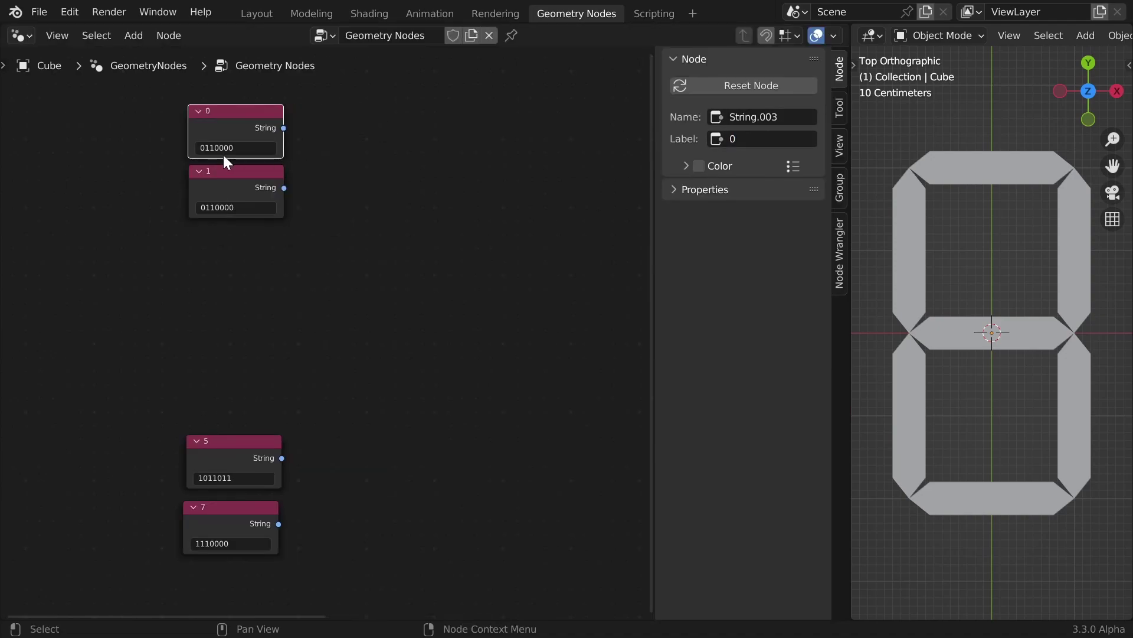
{"action": "left_click", "coordinate": [239, 151]}
{"action": "type", "text": "1111110"}
Duplicate the String node labelled 1, place the copy below it, set its string to 1101101 and label it 2
{"action": "left_click", "coordinate": [235, 182]}
{"action": "key", "text": "shift+d"}
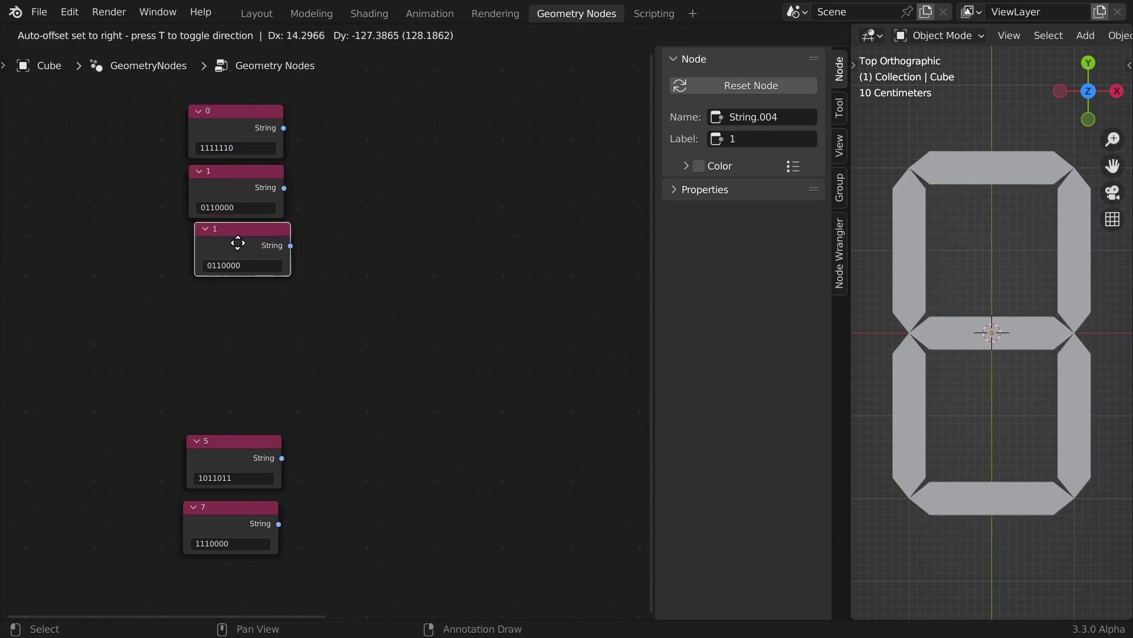
{"action": "left_click", "coordinate": [240, 265]}
{"action": "double_click", "coordinate": [239, 270]}
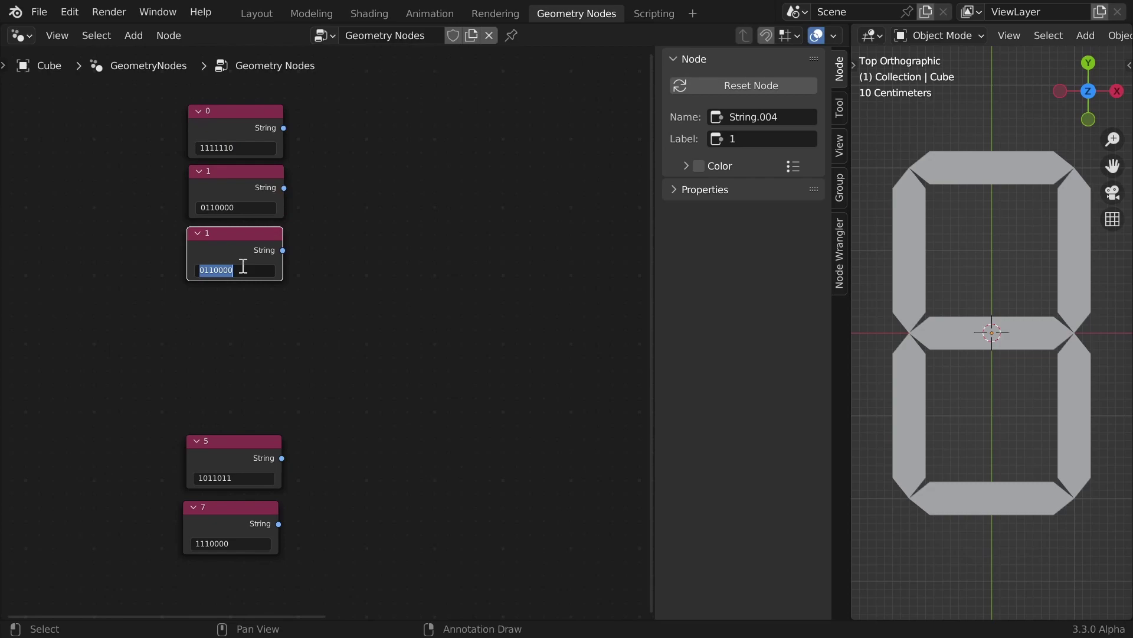
{"action": "type", "text": "11"}
{"action": "left_click", "coordinate": [767, 141]}
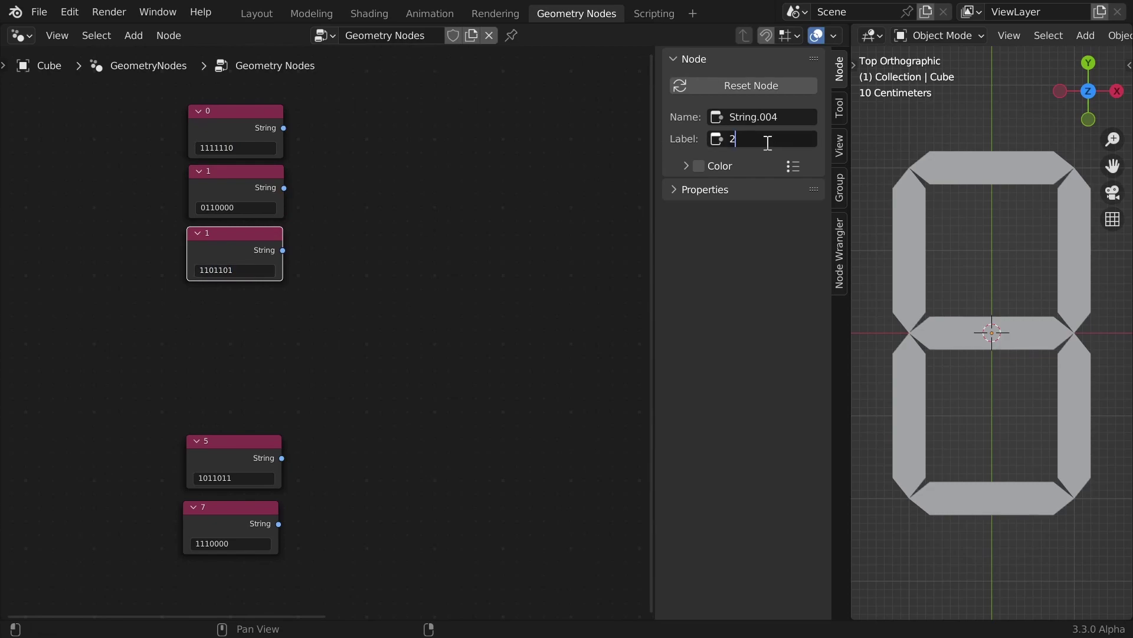
{"action": "key", "text": "n"}
Move the String nodes labelled 0, 1 and 2 down together to free space above them
{"action": "scroll", "coordinate": [539, 307], "scroll_direction": "down", "scroll_amount": 5}
{"action": "middle_click_drag", "start_coordinate": [540, 307], "coordinate": [391, 299]}
{"action": "scroll", "coordinate": [391, 298], "scroll_direction": "up", "scroll_amount": 3}
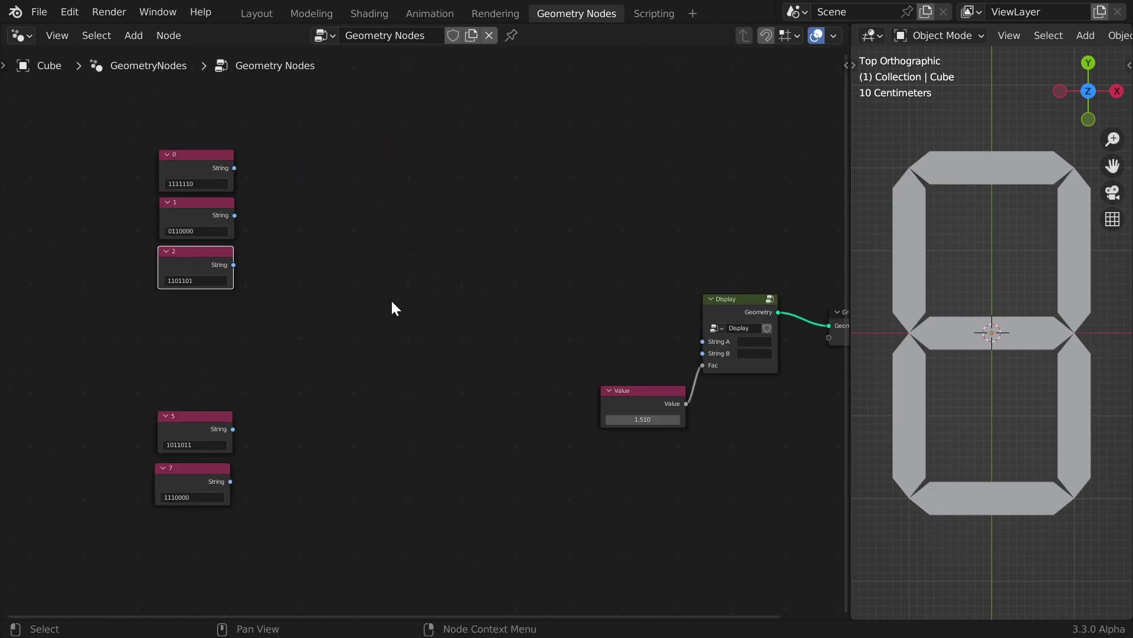
{"action": "left_click_drag", "start_coordinate": [85, 111], "coordinate": [267, 336]}
{"action": "key", "text": "g"}
{"action": "left_click", "coordinate": [254, 372]}
Add an Integer node above and to the left of the String node labelled 0
{"action": "middle_click_drag", "start_coordinate": [317, 325], "coordinate": [384, 435]}
{"action": "scroll", "coordinate": [229, 205], "scroll_direction": "up", "scroll_amount": 2}
{"action": "left_click", "coordinate": [230, 211]}
{"action": "key", "text": "shift+a"}
{"action": "type", "text": "int"}
{"action": "key", "text": "Return"}
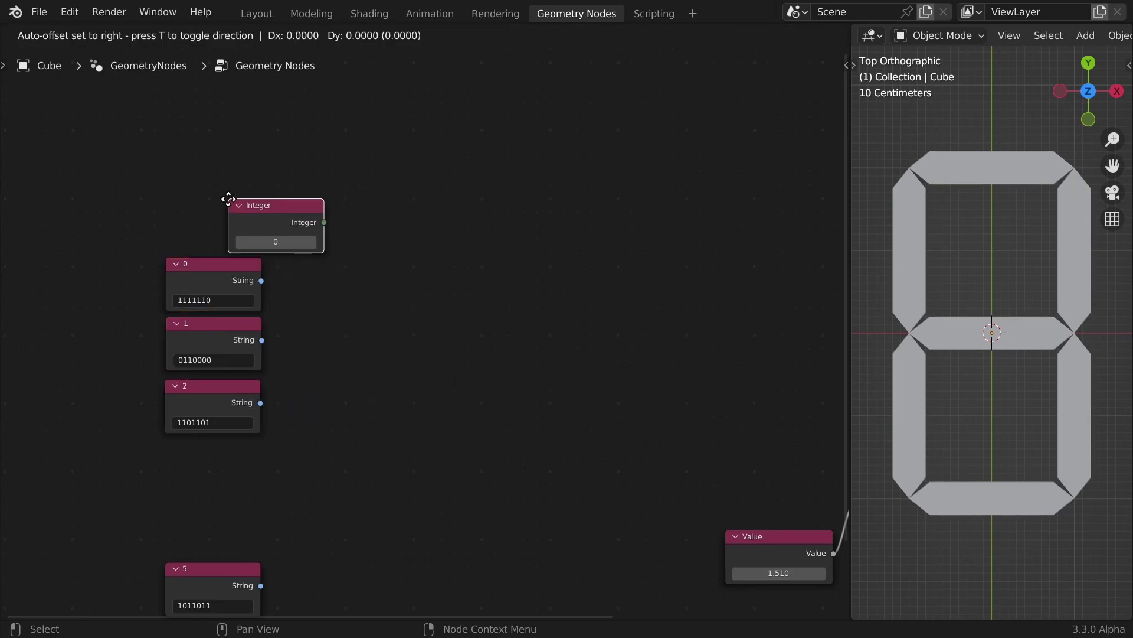
{"action": "left_click", "coordinate": [57, 172]}
{"action": "mouse_move", "coordinate": [118, 180]}
{"action": "left_mouse_down"}
{"action": "mouse_move", "coordinate": [108, 176]}
{"action": "mouse_move", "coordinate": [112, 155]}
{"action": "mouse_move", "coordinate": [108, 166]}
{"action": "left_mouse_up"}
{"action": "scroll", "coordinate": [159, 239], "scroll_direction": "down", "scroll_amount": 1}
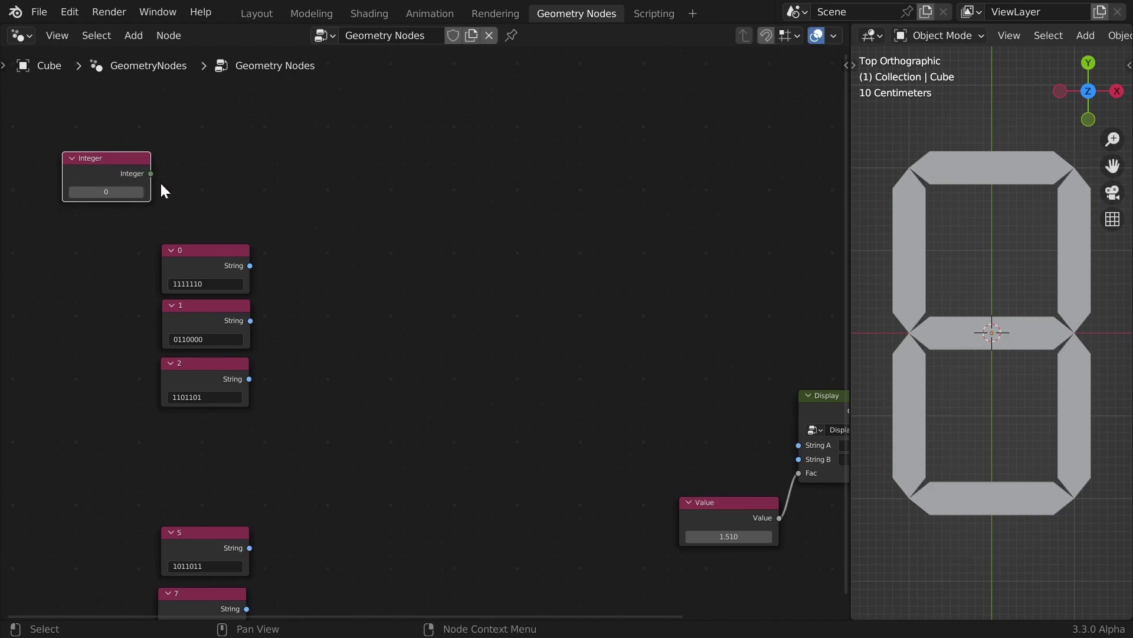
Add an Equal compare node fed by the Integer node's output into input A
{"action": "left_click_drag", "start_coordinate": [151, 173], "coordinate": [279, 148]}
{"action": "type", "text": "compa"}
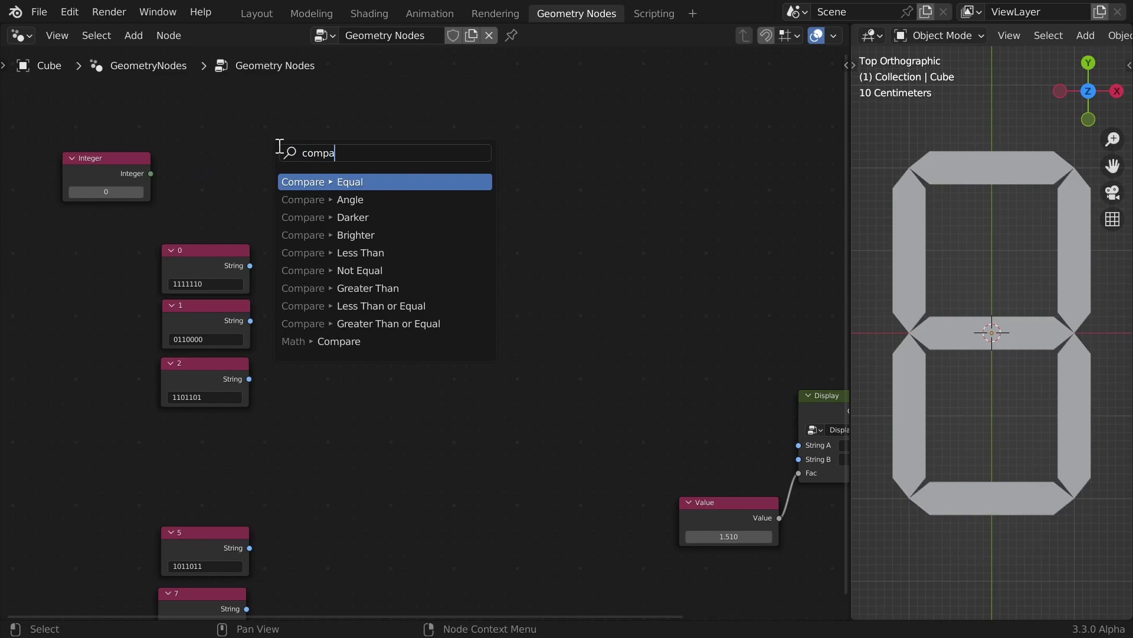
{"action": "key", "text": "Return"}
{"action": "left_click", "coordinate": [314, 220]}
{"action": "scroll", "coordinate": [293, 304], "scroll_direction": "up", "scroll_amount": 1}
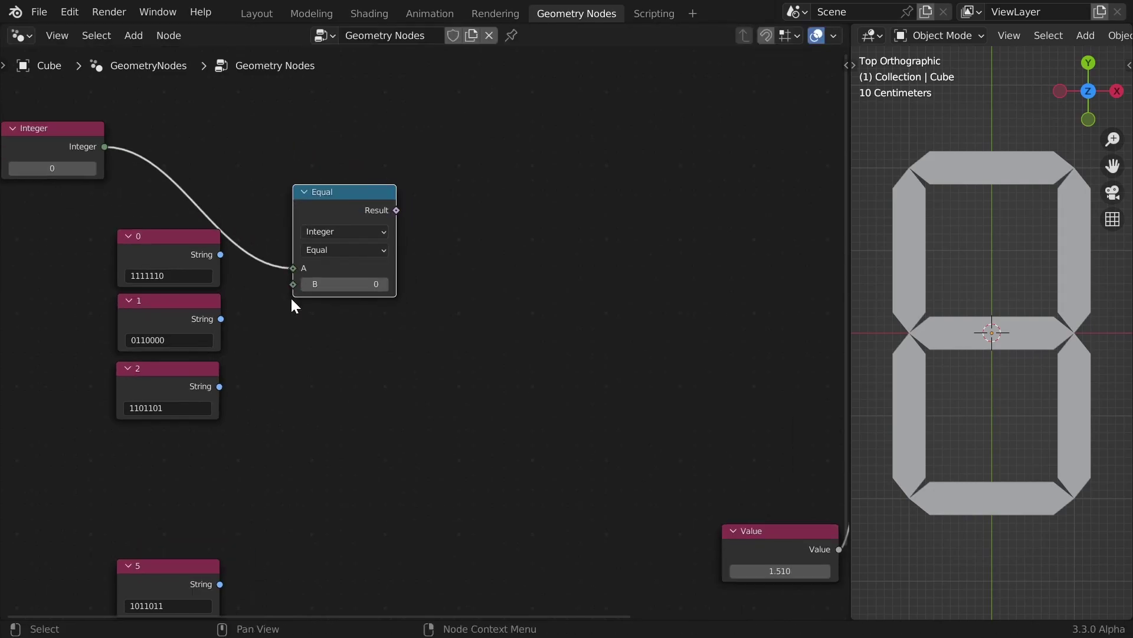
Lower the String nodes 0, 1 and 2 slightly and move the Equal node up level with the Integer node
{"action": "middle_click_drag", "start_coordinate": [292, 300], "coordinate": [323, 272]}
{"action": "left_click_drag", "start_coordinate": [121, 219], "coordinate": [222, 404]}
{"action": "key", "text": "g"}
{"action": "left_click", "coordinate": [235, 430]}
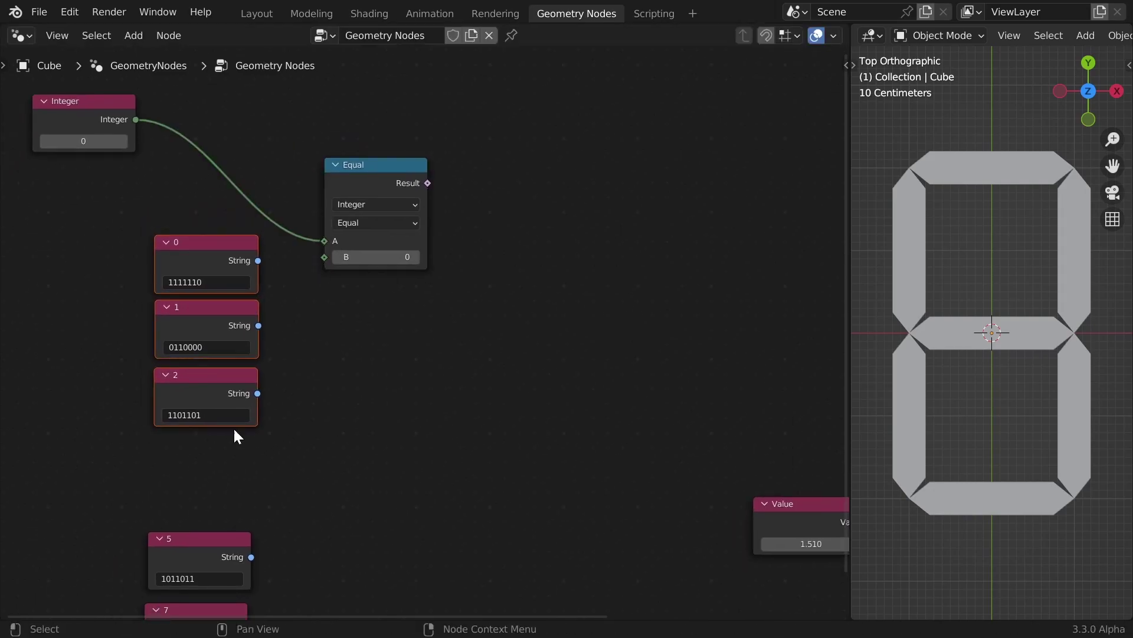
{"action": "left_click_drag", "start_coordinate": [368, 183], "coordinate": [328, 116]}
Add a Switch node below the Equal node
{"action": "left_click", "coordinate": [231, 247]}
{"action": "key", "text": "shift+a"}
{"action": "type", "text": "sw"}
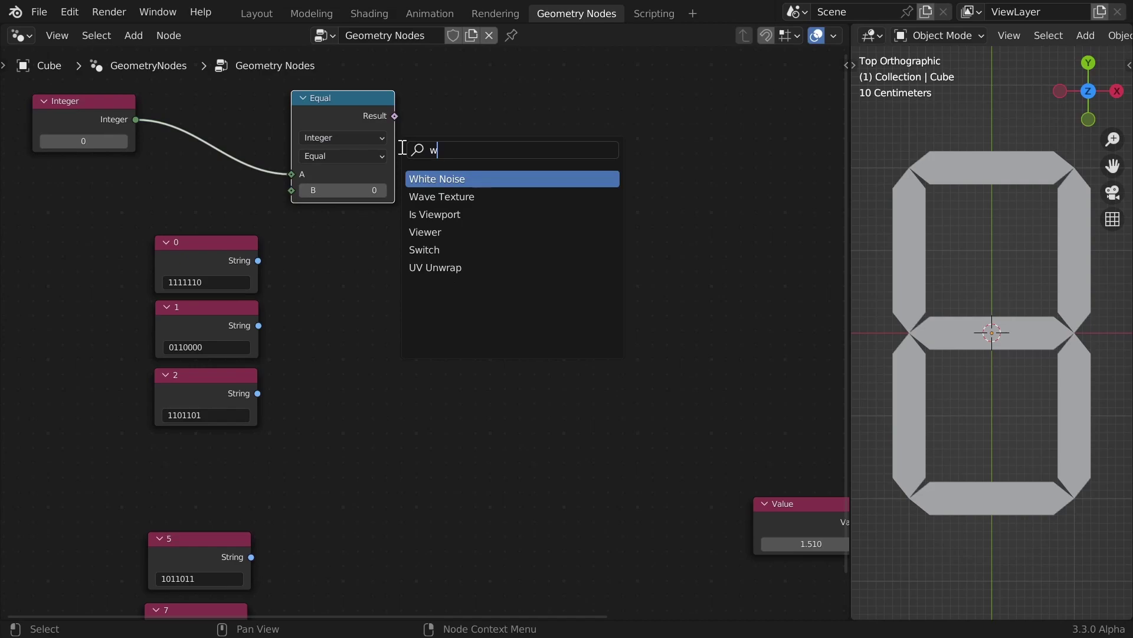
{"action": "key", "text": "BackSpace"}
{"action": "type", "text": "swi"}
{"action": "key", "text": "Return"}
{"action": "left_click", "coordinate": [327, 222]}
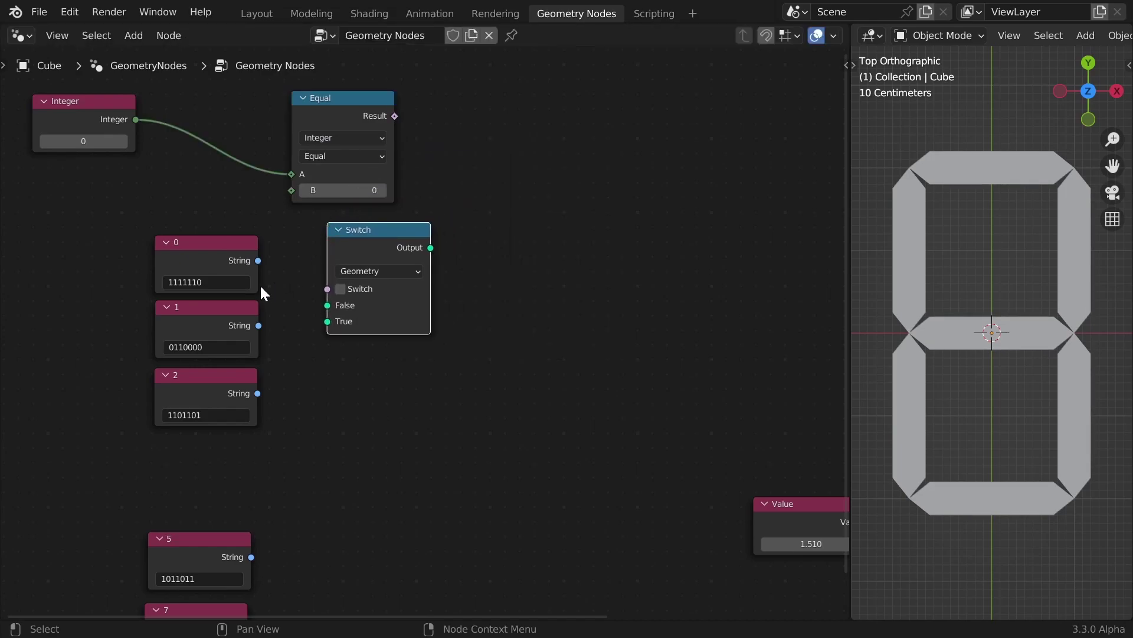
Lower the String nodes 0, 1 and 2 beside the Switch node and set the Switch node's type to String
{"action": "left_click_drag", "start_coordinate": [262, 293], "coordinate": [240, 443]}
{"action": "key", "text": "g"}
{"action": "left_click", "coordinate": [240, 487]}
{"action": "left_click", "coordinate": [378, 271]}
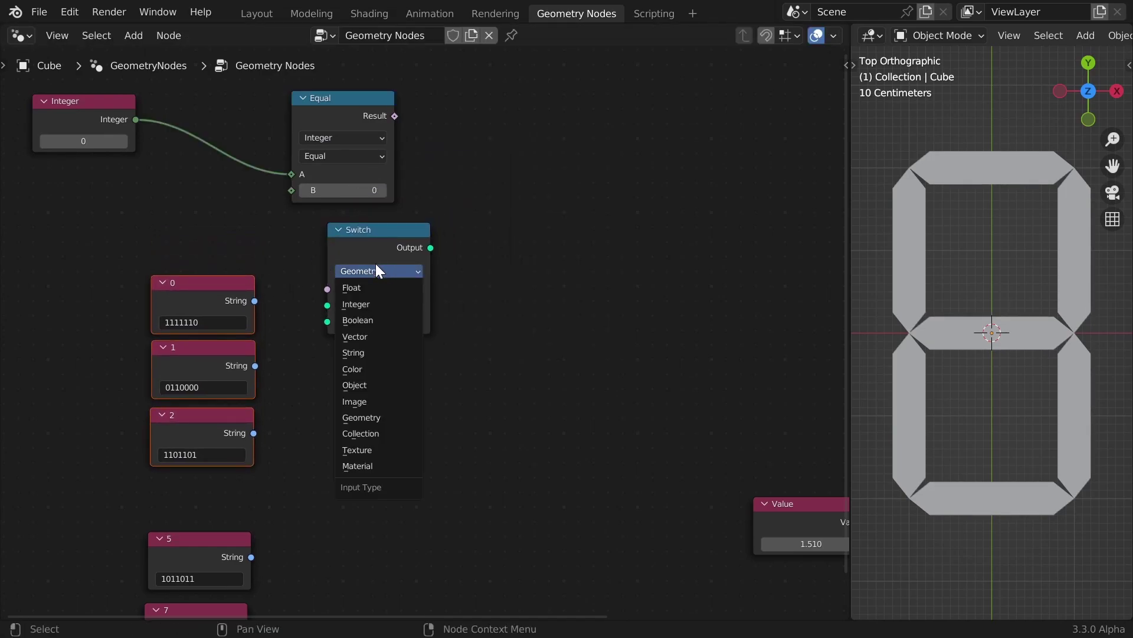
{"action": "key", "text": "s"}
Move the String nodes labelled 5 and 7 together further down, away from the other digits
{"action": "scroll", "coordinate": [411, 260], "scroll_direction": "down", "scroll_amount": 1}
{"action": "middle_click_drag", "start_coordinate": [409, 341], "coordinate": [441, 137]}
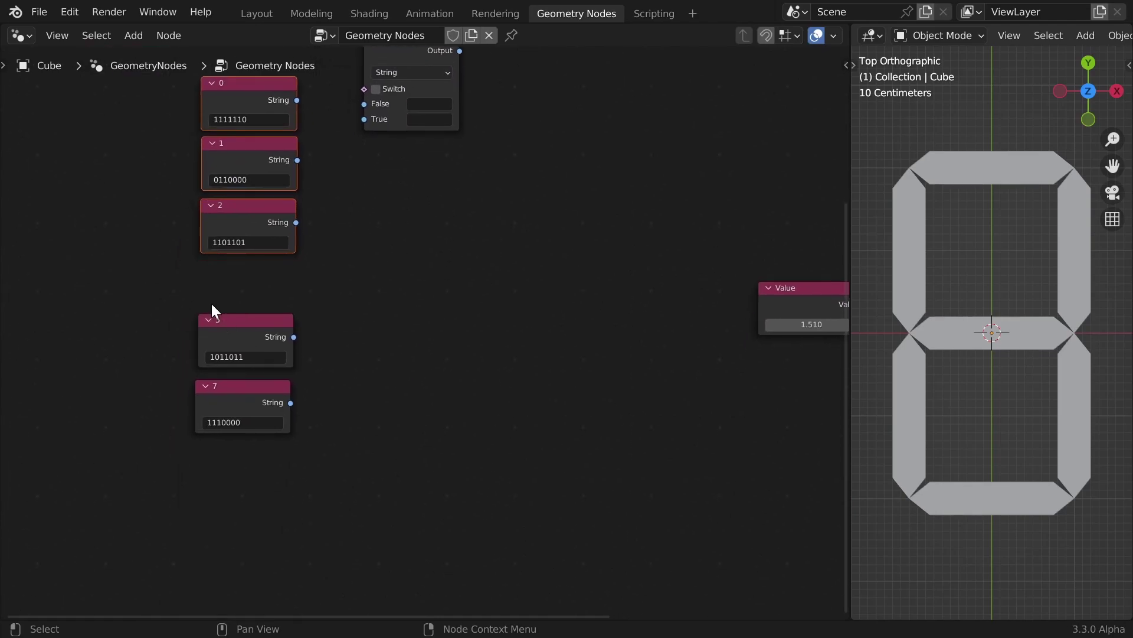
{"action": "left_click_drag", "start_coordinate": [211, 302], "coordinate": [295, 461]}
{"action": "key", "text": "g"}
{"action": "key", "text": "x"}
{"action": "left_click", "coordinate": [351, 618]}
{"action": "left_click", "coordinate": [364, 228]}
Link the Equal node's Result to the Switch input of the Switch node and position that node below Equal
{"action": "scroll", "coordinate": [369, 248], "scroll_direction": "down", "scroll_amount": 2}
{"action": "middle_click_drag", "start_coordinate": [379, 274], "coordinate": [394, 374]}
{"action": "scroll", "coordinate": [405, 354], "scroll_direction": "up", "scroll_amount": 3}
{"action": "middle_click_drag", "start_coordinate": [439, 285], "coordinate": [454, 377]}
{"action": "left_click_drag", "start_coordinate": [449, 258], "coordinate": [457, 261]}
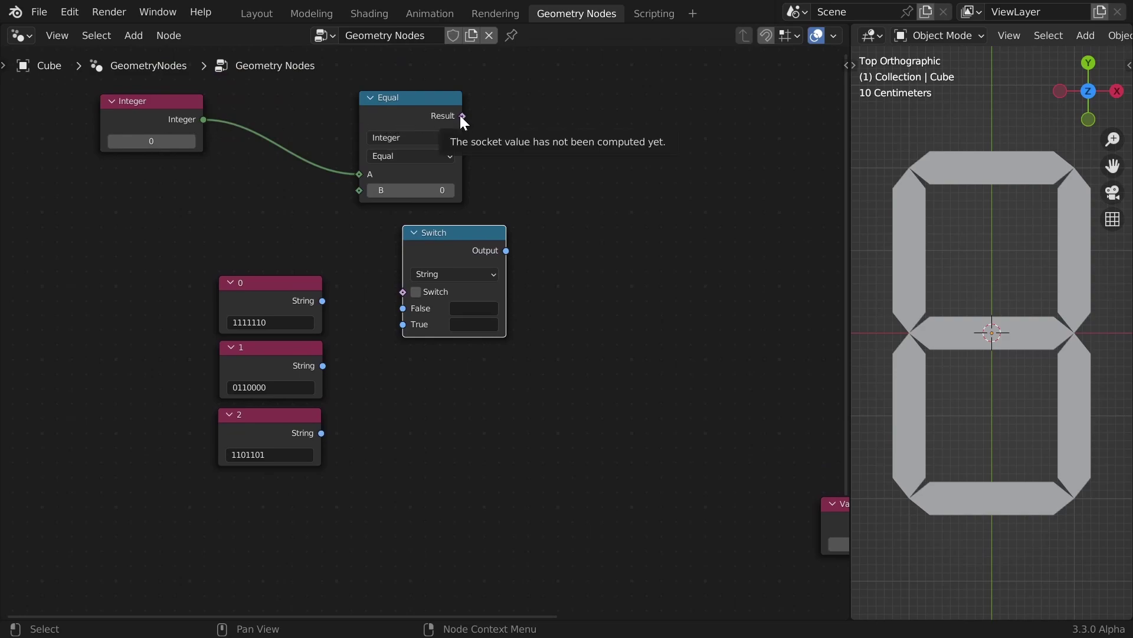
{"action": "left_click_drag", "start_coordinate": [462, 116], "coordinate": [402, 293]}
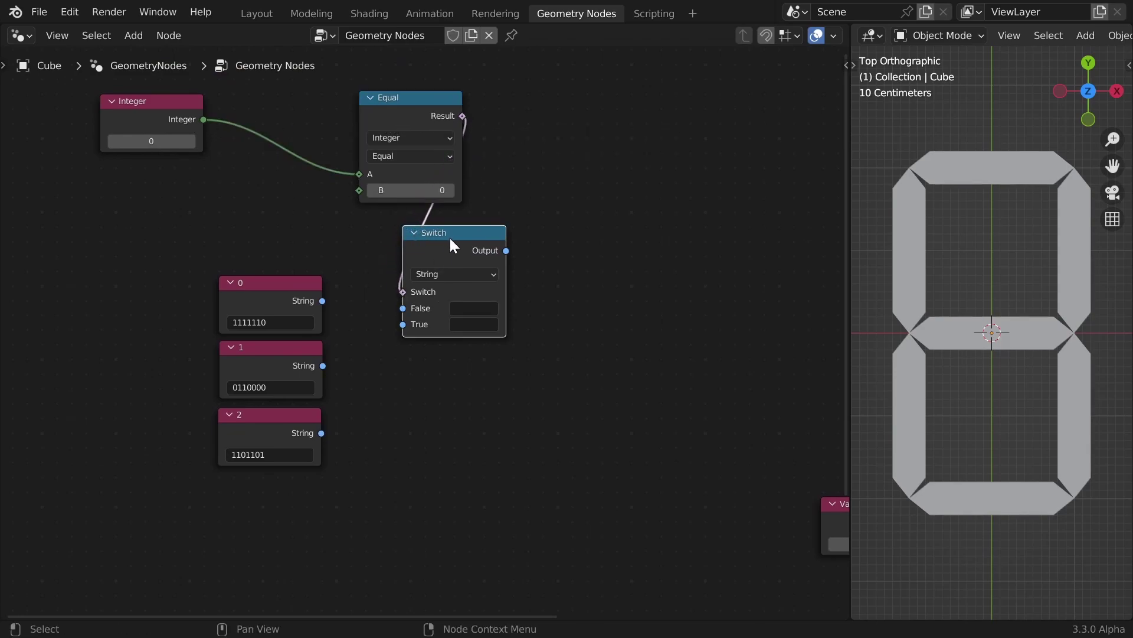
{"action": "left_click_drag", "start_coordinate": [450, 239], "coordinate": [424, 244]}
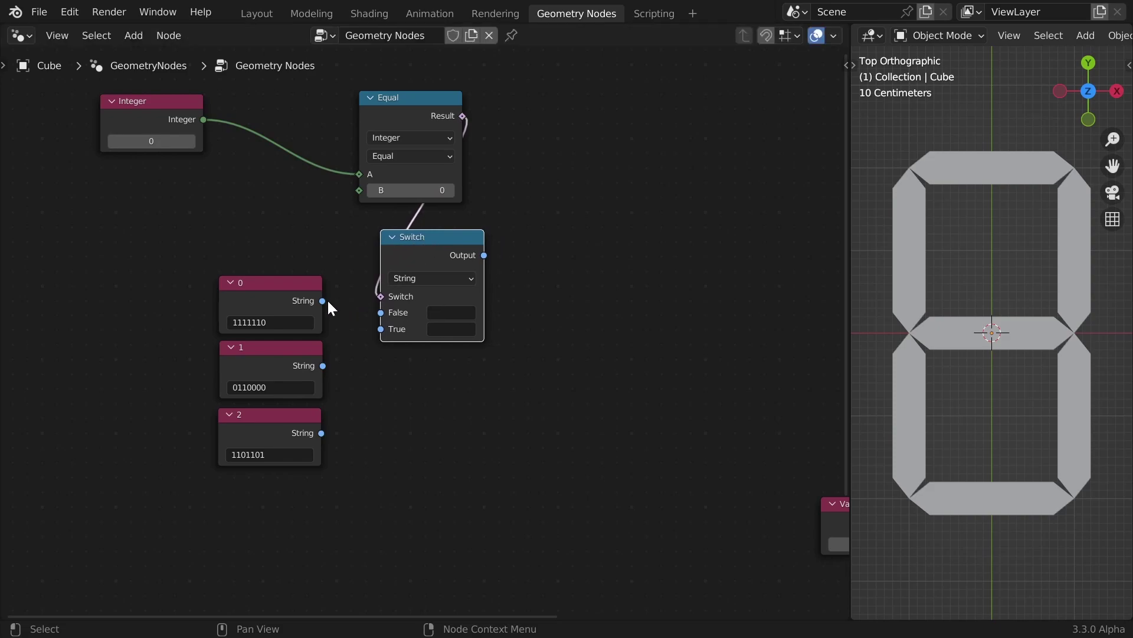
Link String 0 to the Switch node's True input and String 1 to its False input, then nudge the node aside
{"action": "left_click_drag", "start_coordinate": [323, 301], "coordinate": [380, 329]}
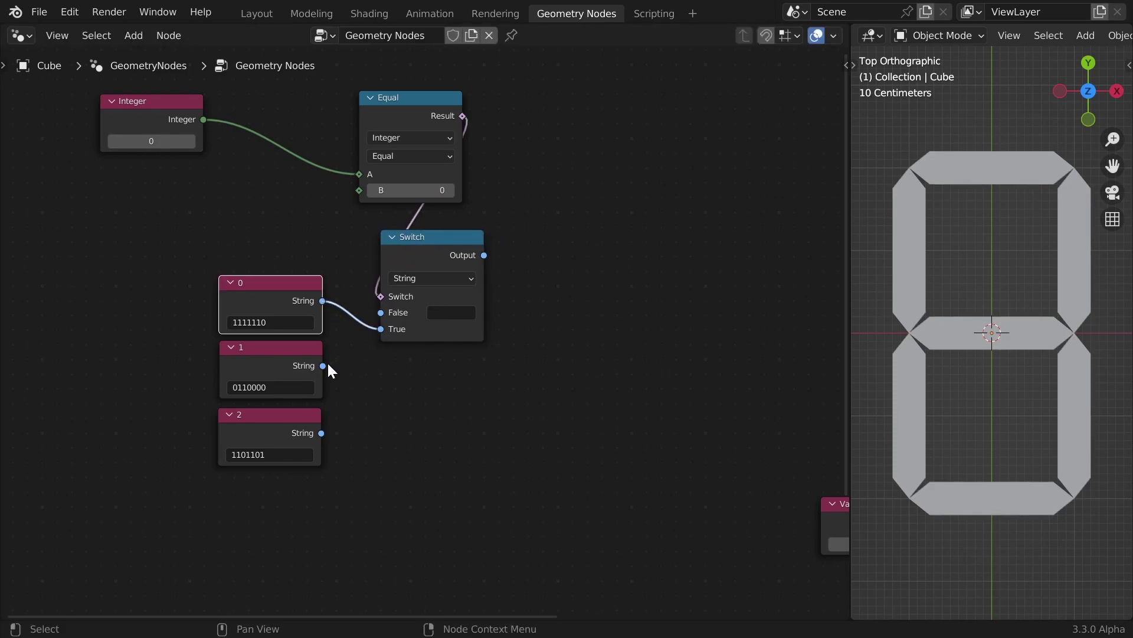
{"action": "left_click_drag", "start_coordinate": [323, 366], "coordinate": [381, 313]}
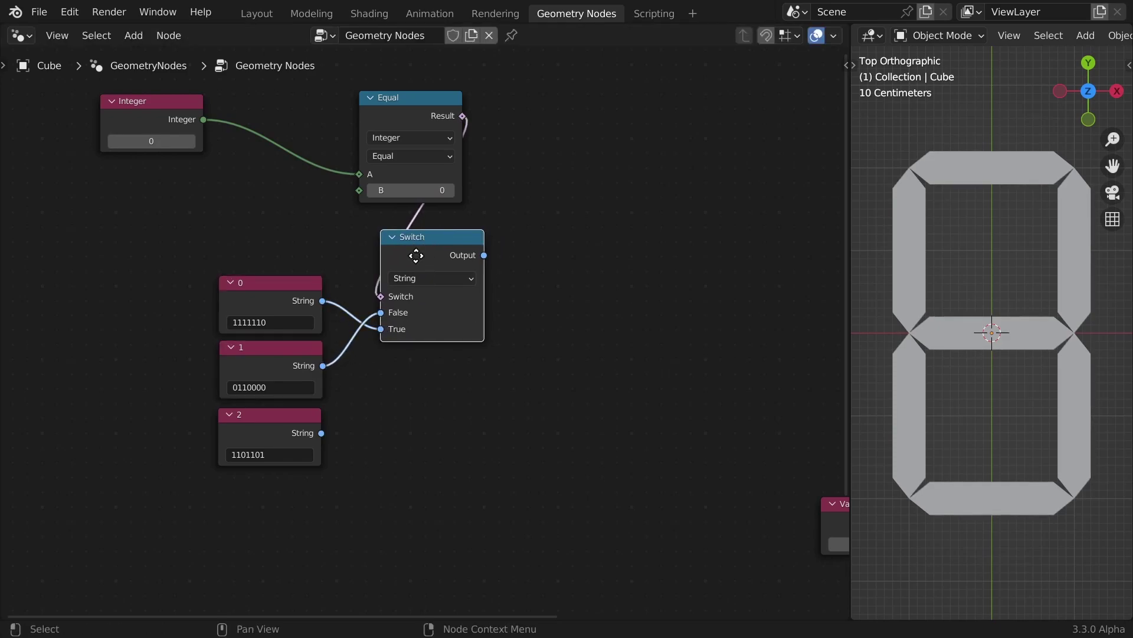
{"action": "left_click_drag", "start_coordinate": [415, 255], "coordinate": [442, 269]}
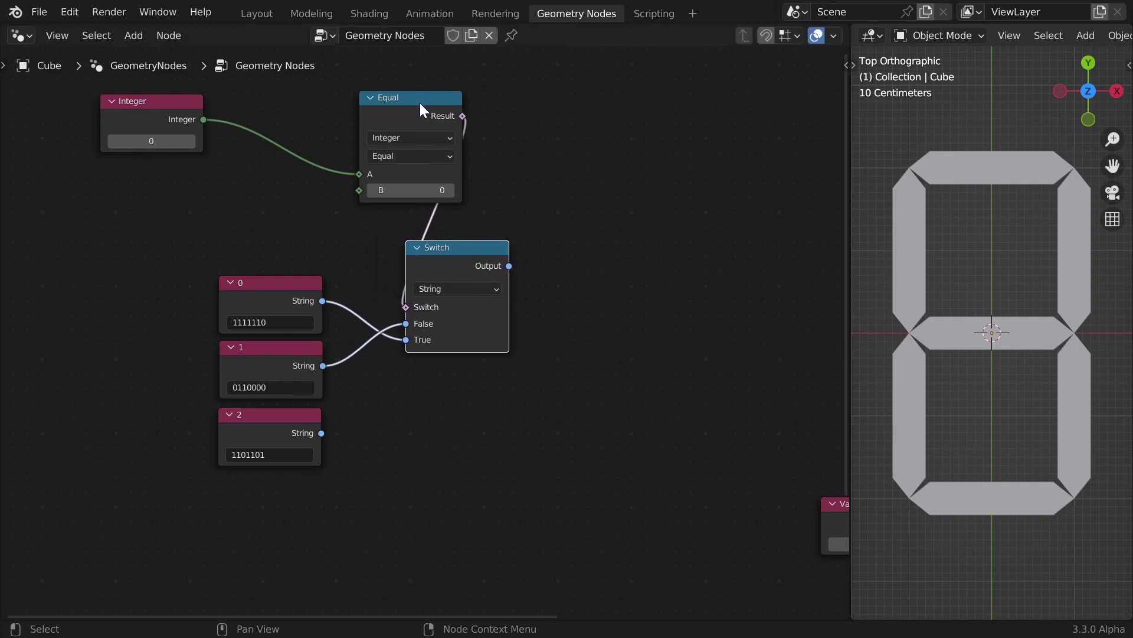
Duplicate the Equal node twice in a row, keeping the Integer link, and set B to 1 and 2 on the copies
{"action": "left_click_drag", "start_coordinate": [420, 102], "coordinate": [458, 100]}
{"action": "middle_click_drag", "start_coordinate": [480, 136], "coordinate": [421, 156]}
{"action": "key", "text": "ctrl+shift+d"}
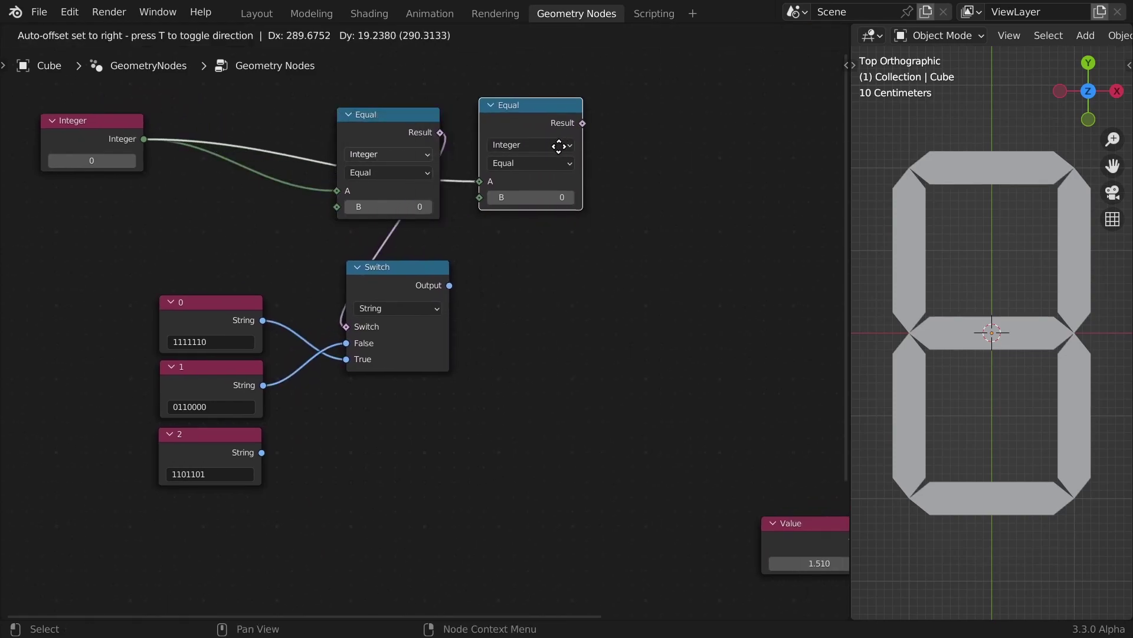
{"action": "left_click", "coordinate": [546, 156]}
{"action": "left_click", "coordinate": [558, 206]}
{"action": "key", "text": "ctrl+shift+d"}
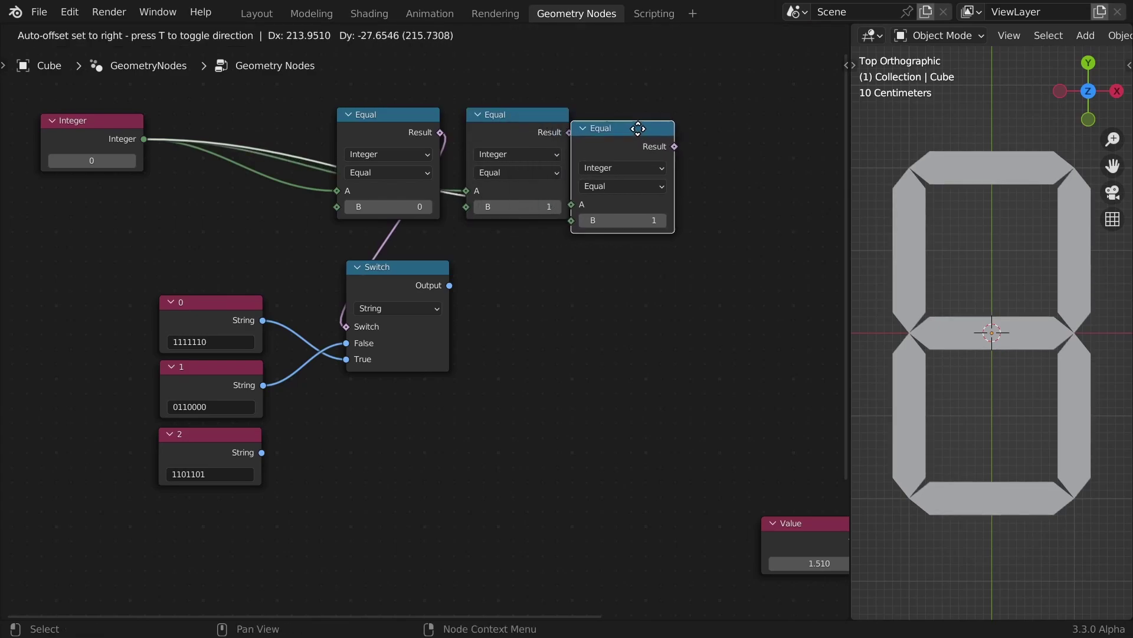
{"action": "left_click", "coordinate": [657, 111]}
Duplicate the Switch node, place the copy below the second Equal node and nudge that Equal node into line
{"action": "left_click", "coordinate": [405, 285]}
{"action": "key", "text": "shift+d"}
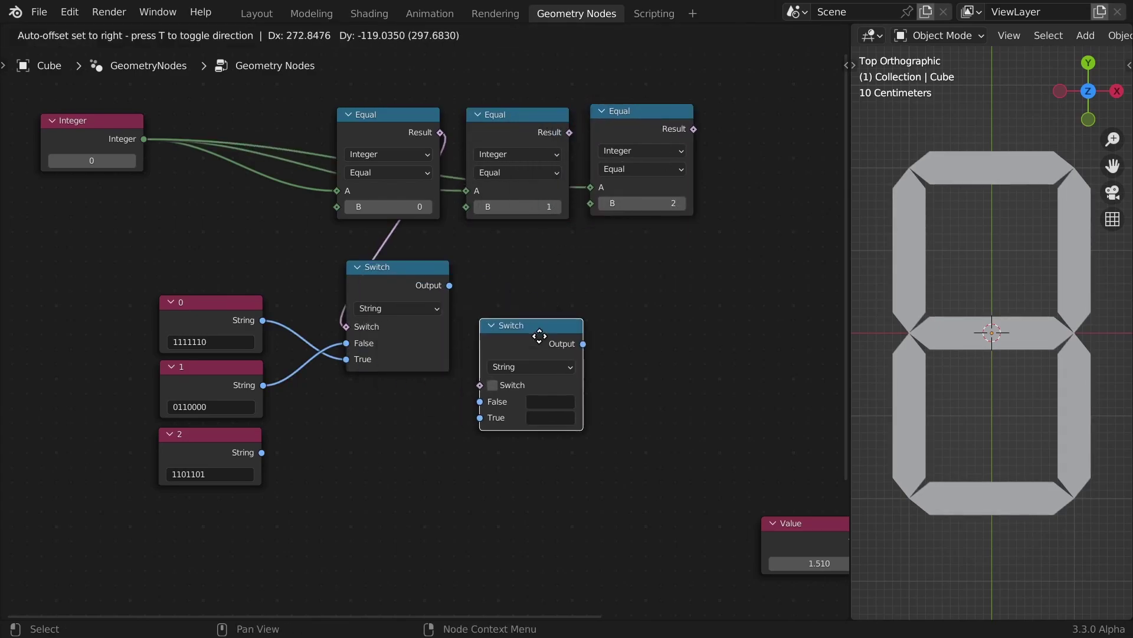
{"action": "left_click", "coordinate": [539, 331]}
{"action": "left_click_drag", "start_coordinate": [503, 119], "coordinate": [496, 117]}
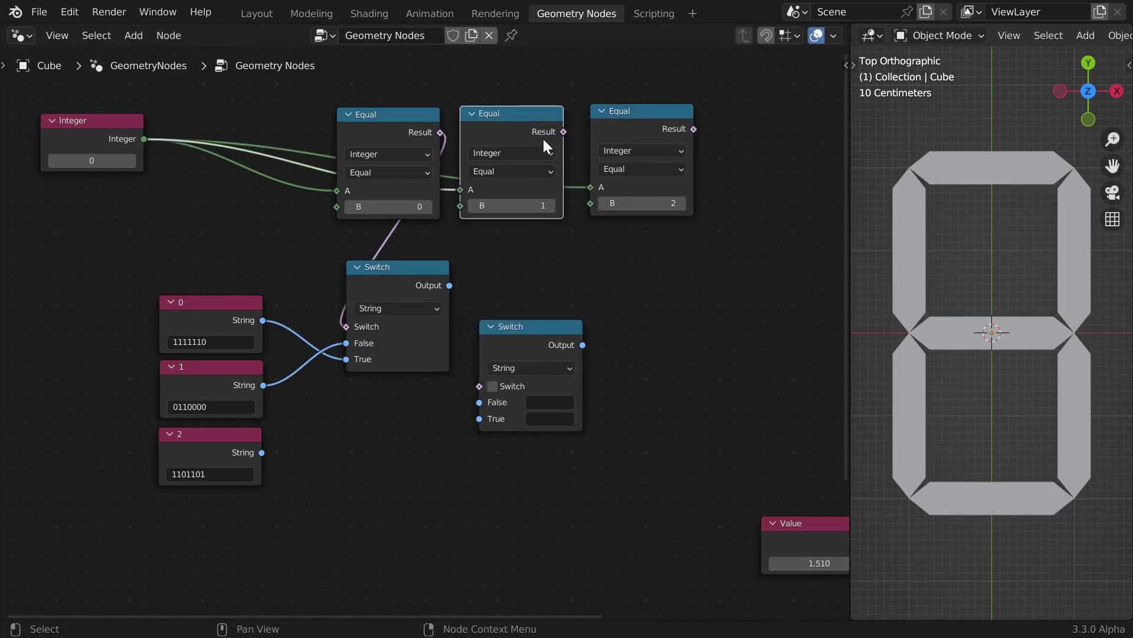
Wire the second Switch node with the second Equal's Result to Switch, String 1 to True and the first Switch's Output to False
{"action": "left_click_drag", "start_coordinate": [563, 131], "coordinate": [479, 386]}
{"action": "mouse_move", "coordinate": [507, 327]}
{"action": "left_mouse_down"}
{"action": "mouse_move", "coordinate": [516, 320]}
{"action": "mouse_move", "coordinate": [500, 332]}
{"action": "left_mouse_up"}
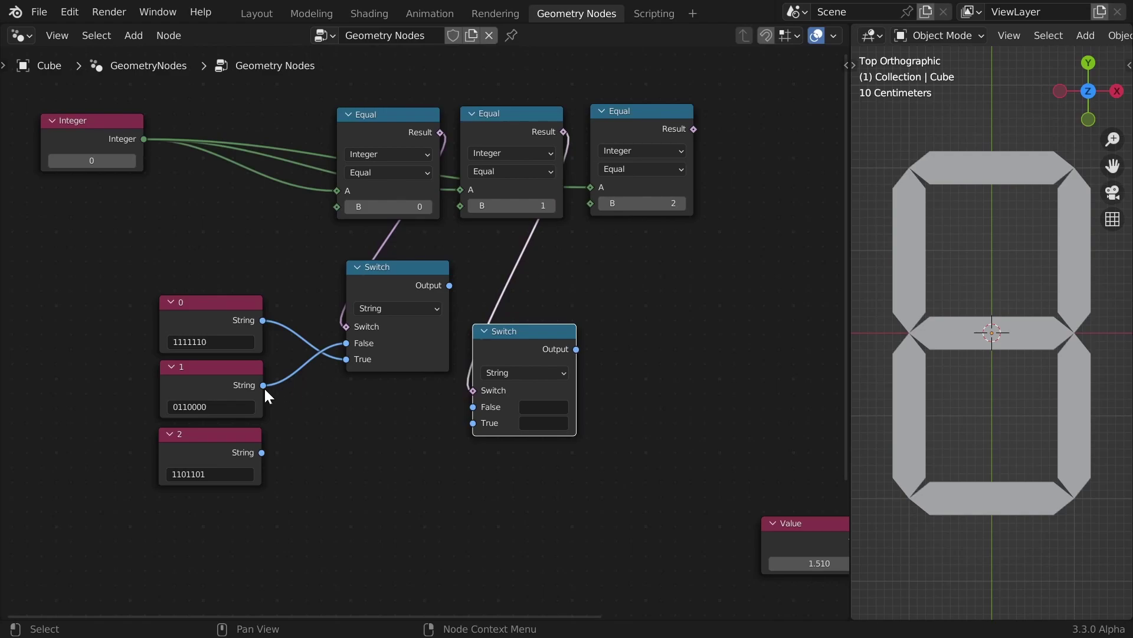
{"action": "left_click_drag", "start_coordinate": [263, 385], "coordinate": [469, 425]}
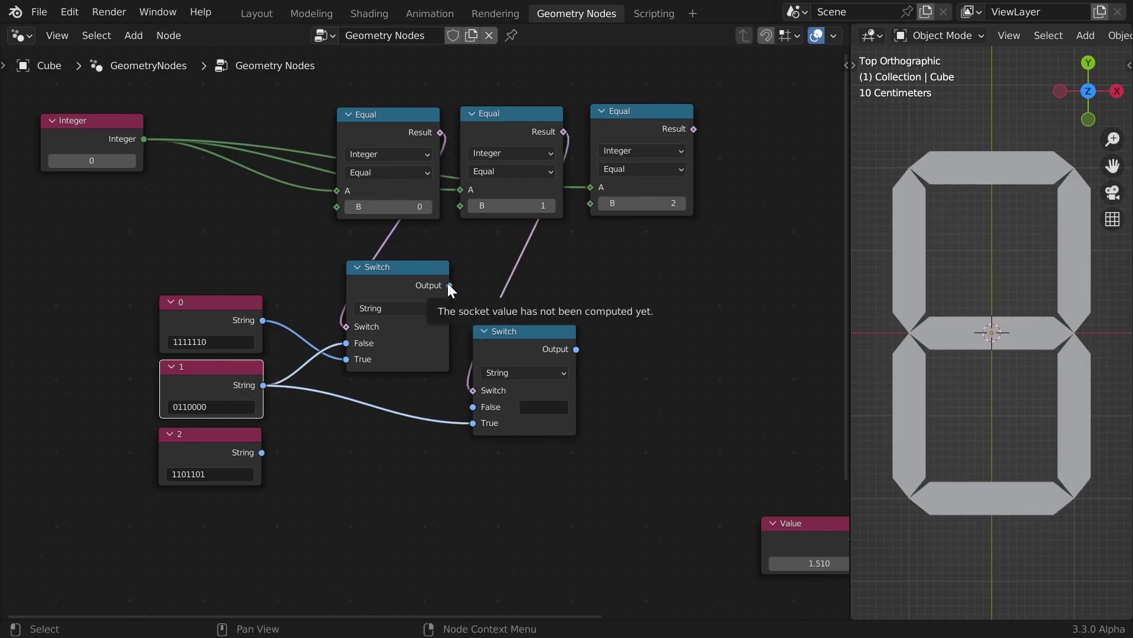
{"action": "left_click_drag", "start_coordinate": [450, 286], "coordinate": [473, 406]}
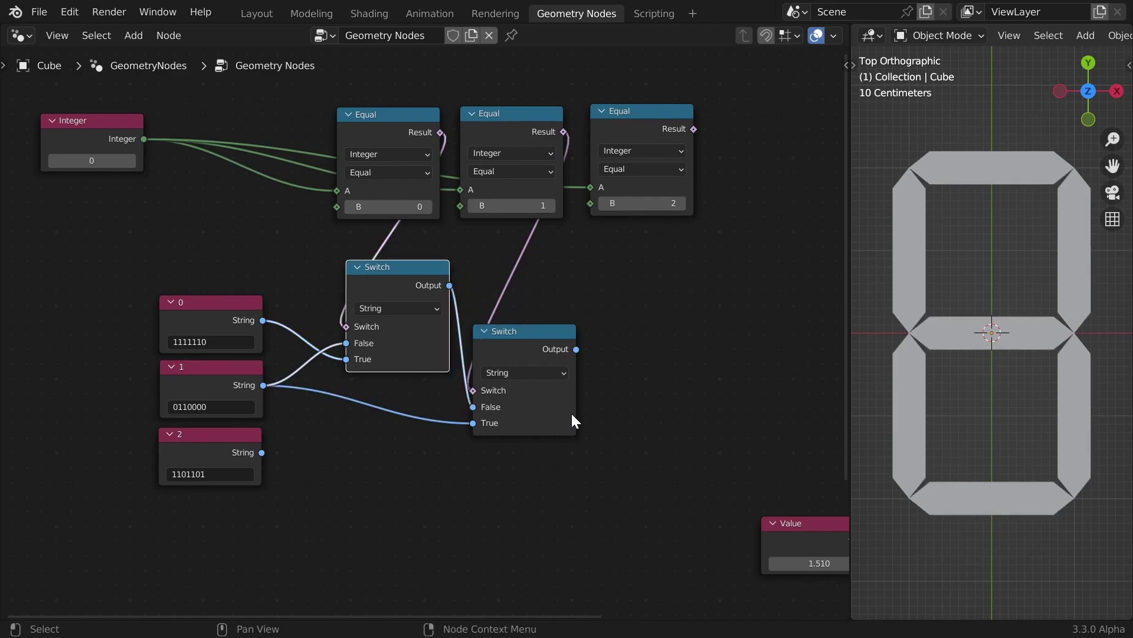
Duplicate the Switch node for digit 2 and link the third Equal to Switch, String 2 to True and the preceding Switch's Output to False
{"action": "middle_click_drag", "start_coordinate": [607, 403], "coordinate": [423, 326]}
{"action": "scroll", "coordinate": [431, 327], "scroll_direction": "down", "scroll_amount": 4}
{"action": "left_click", "coordinate": [378, 294]}
{"action": "key", "text": "shift+d"}
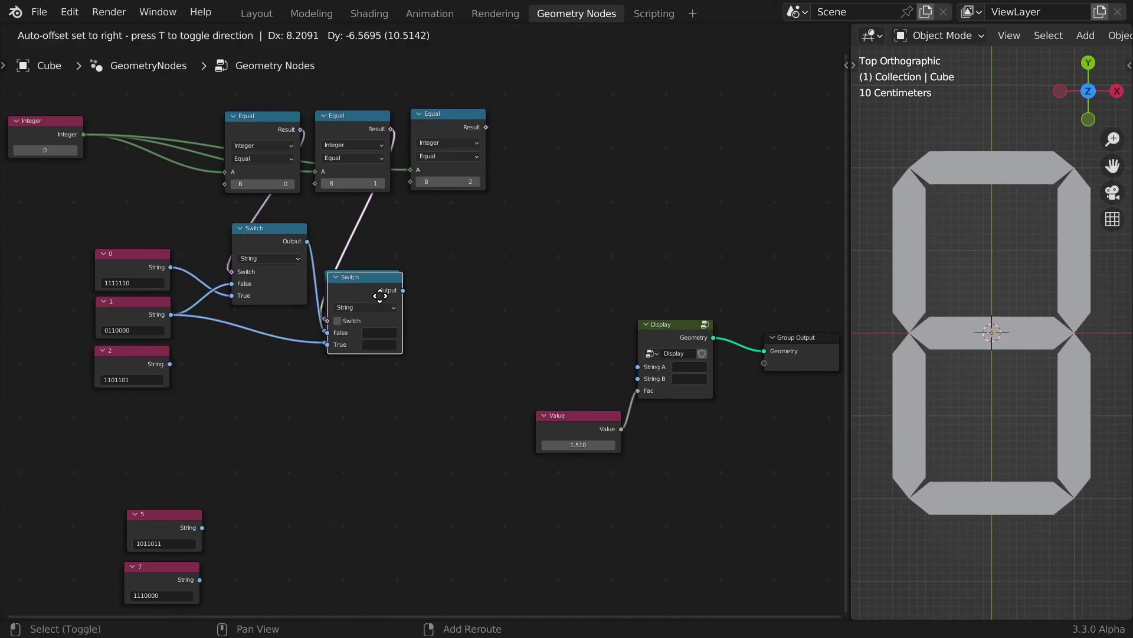
{"action": "left_click", "coordinate": [472, 333]}
{"action": "right_click_drag", "start_coordinate": [447, 158], "coordinate": [440, 348], "text": "alt"}
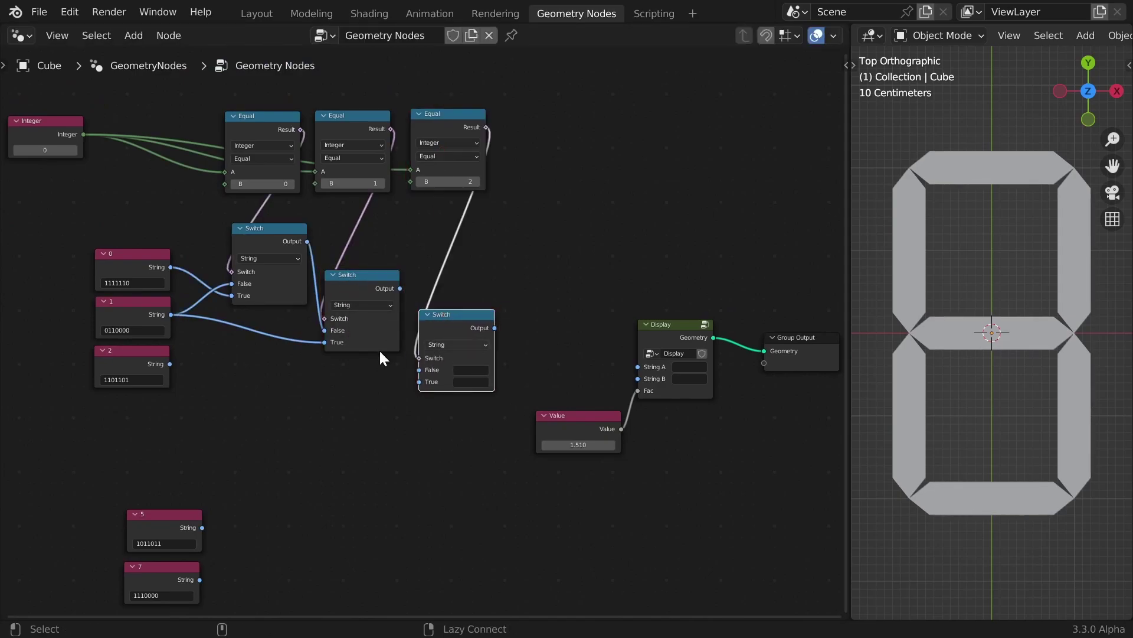
{"action": "right_click_drag", "start_coordinate": [151, 373], "coordinate": [437, 378], "text": "alt"}
Link the last Switch node's Output to String A of the Display group and set the Value node to 0
{"action": "scroll", "coordinate": [534, 342], "scroll_direction": "down", "scroll_amount": 2}
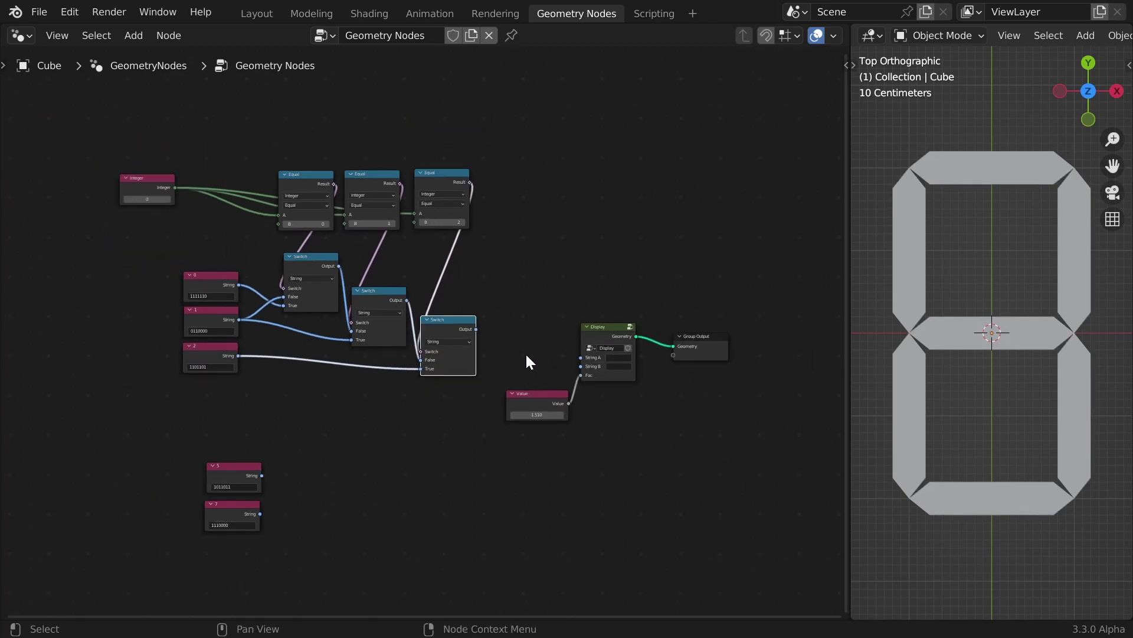
{"action": "scroll", "coordinate": [525, 353], "scroll_direction": "up", "scroll_amount": 3}
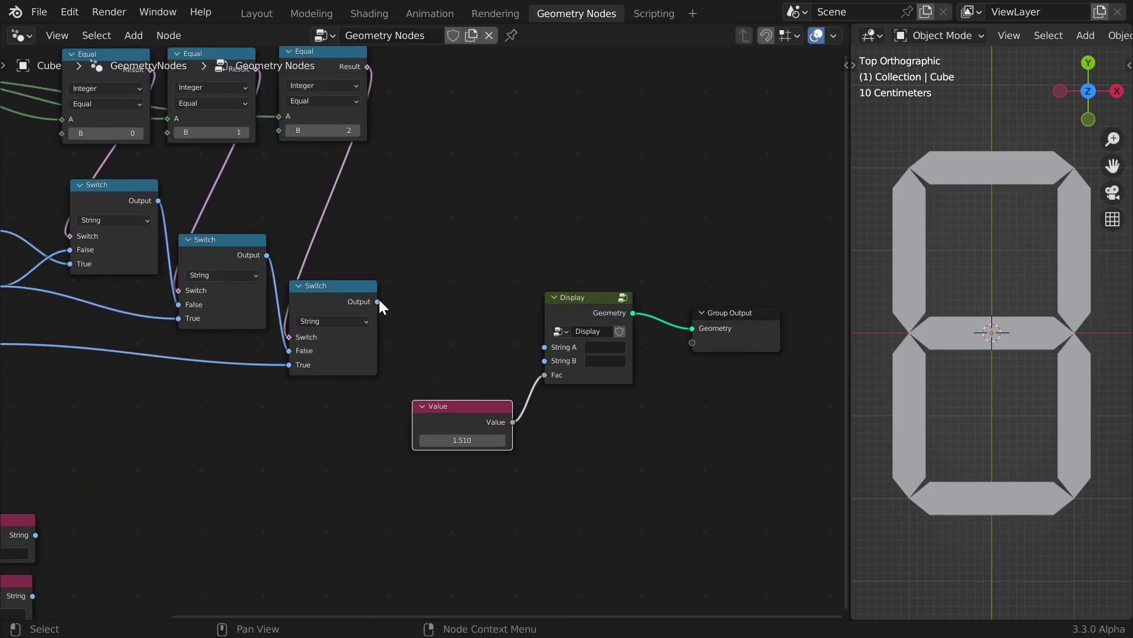
{"action": "left_click_drag", "start_coordinate": [378, 302], "coordinate": [545, 347]}
{"action": "left_click", "coordinate": [456, 440]}
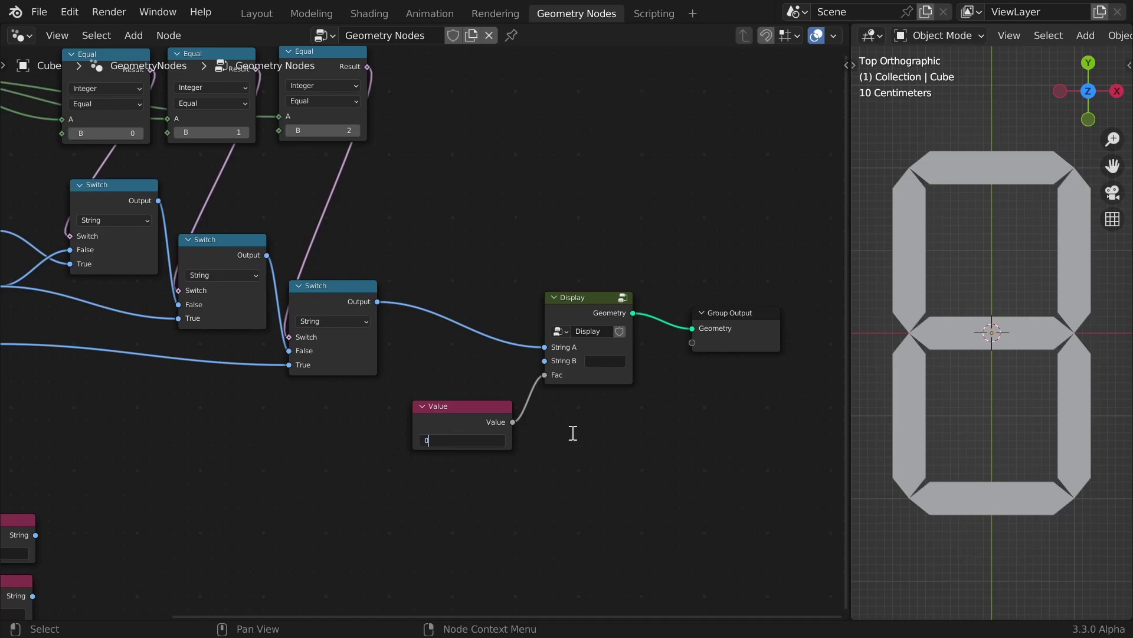
{"action": "key", "text": "Return"}
Test the digit selection by stepping the Integer node up to 2, back to 0 and up to 2 again
{"action": "scroll", "coordinate": [341, 334], "scroll_direction": "down", "scroll_amount": 7}
{"action": "middle_click_drag", "start_coordinate": [77, 156], "coordinate": [340, 220]}
{"action": "scroll", "coordinate": [253, 219], "scroll_direction": "up", "scroll_amount": 8}
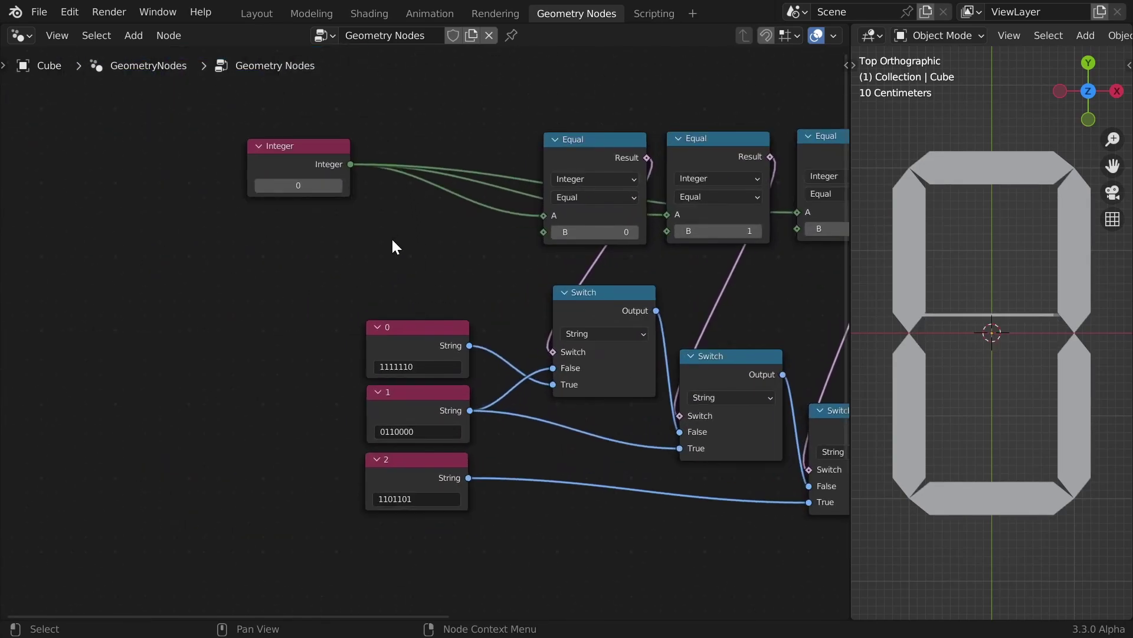
{"action": "left_click", "coordinate": [338, 185]}
{"action": "left_click", "coordinate": [338, 185]}
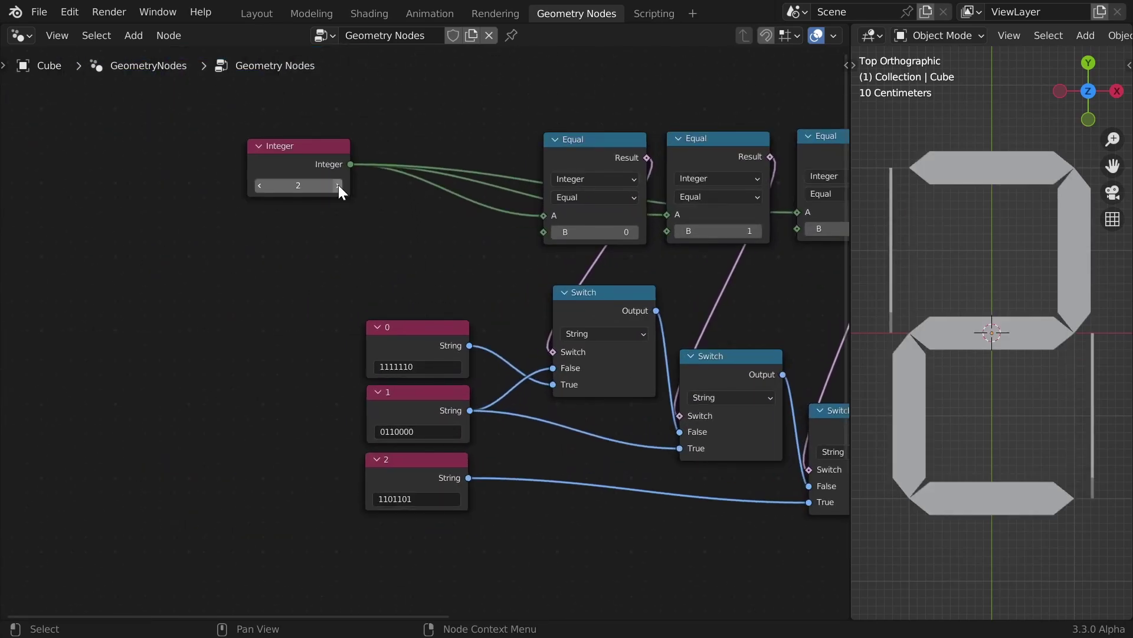
{"action": "left_click", "coordinate": [260, 186]}
{"action": "left_click", "coordinate": [260, 186]}
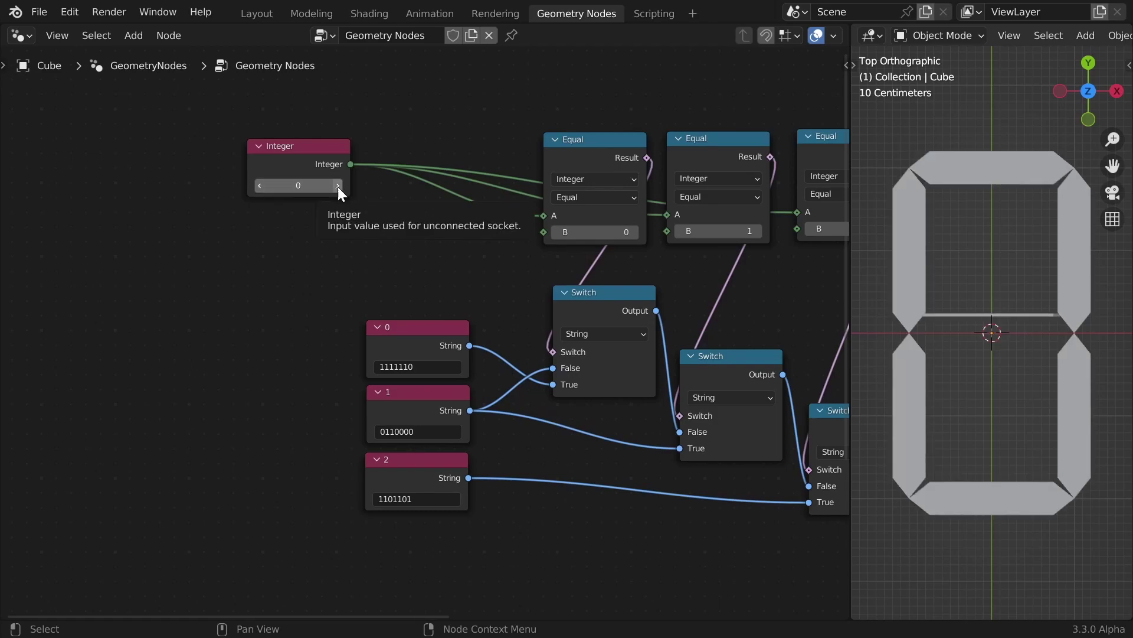
{"action": "left_click", "coordinate": [338, 185]}
{"action": "left_click", "coordinate": [338, 186]}
{"action": "scroll", "coordinate": [453, 280], "scroll_direction": "down", "scroll_amount": 5}
{"action": "middle_click_drag", "start_coordinate": [585, 363], "coordinate": [275, 231]}
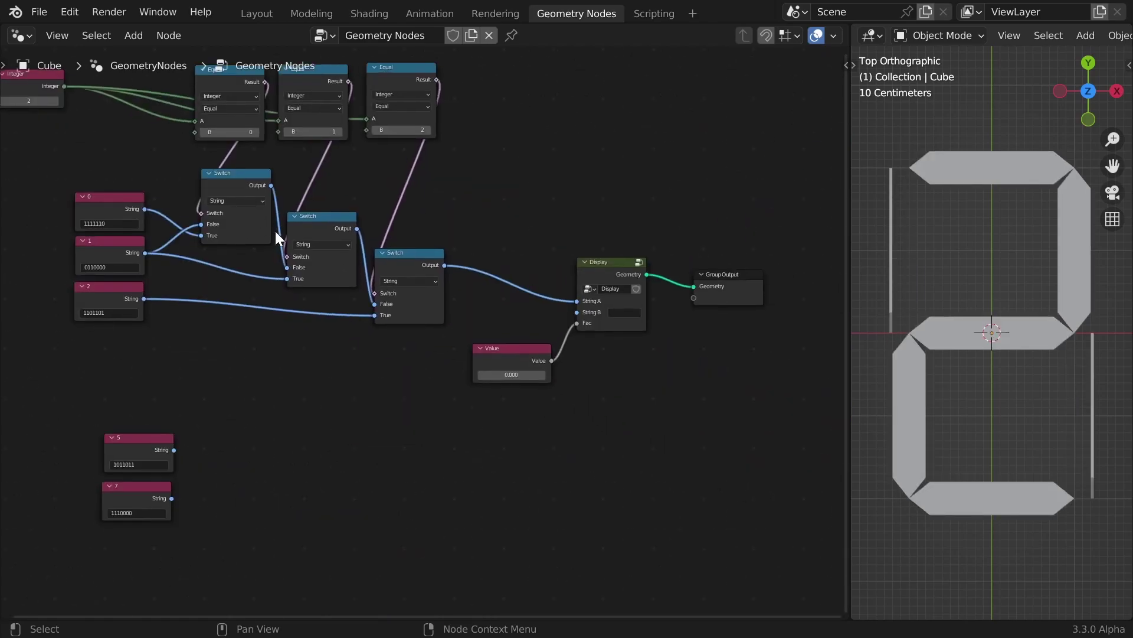
Move the String nodes for 5 and 7 further down to make room for more digits
{"action": "scroll", "coordinate": [313, 260], "scroll_direction": "down", "scroll_amount": 4}
{"action": "middle_click_drag", "start_coordinate": [317, 263], "coordinate": [344, 211]}
{"action": "left_click_drag", "start_coordinate": [205, 328], "coordinate": [268, 444]}
{"action": "key", "text": "g"}
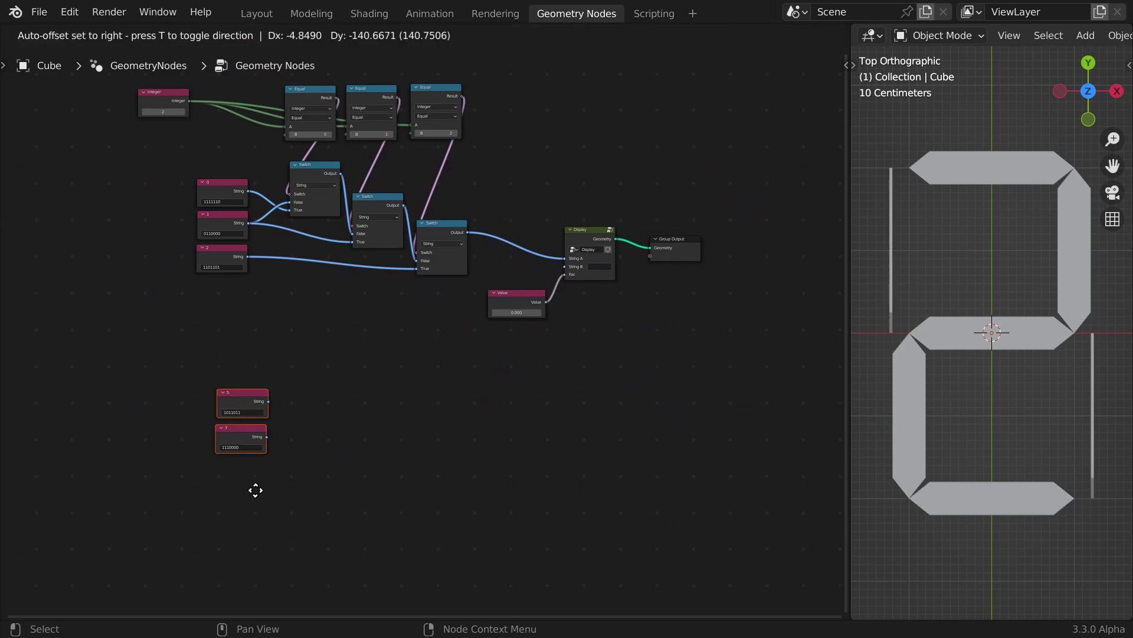
{"action": "left_click", "coordinate": [260, 510]}
Move the Display, Value and Group Output nodes together farther right, away from the Switch chain
{"action": "left_click", "coordinate": [545, 370]}
{"action": "left_click_drag", "start_coordinate": [510, 364], "coordinate": [648, 189]}
{"action": "left_click", "coordinate": [537, 384]}
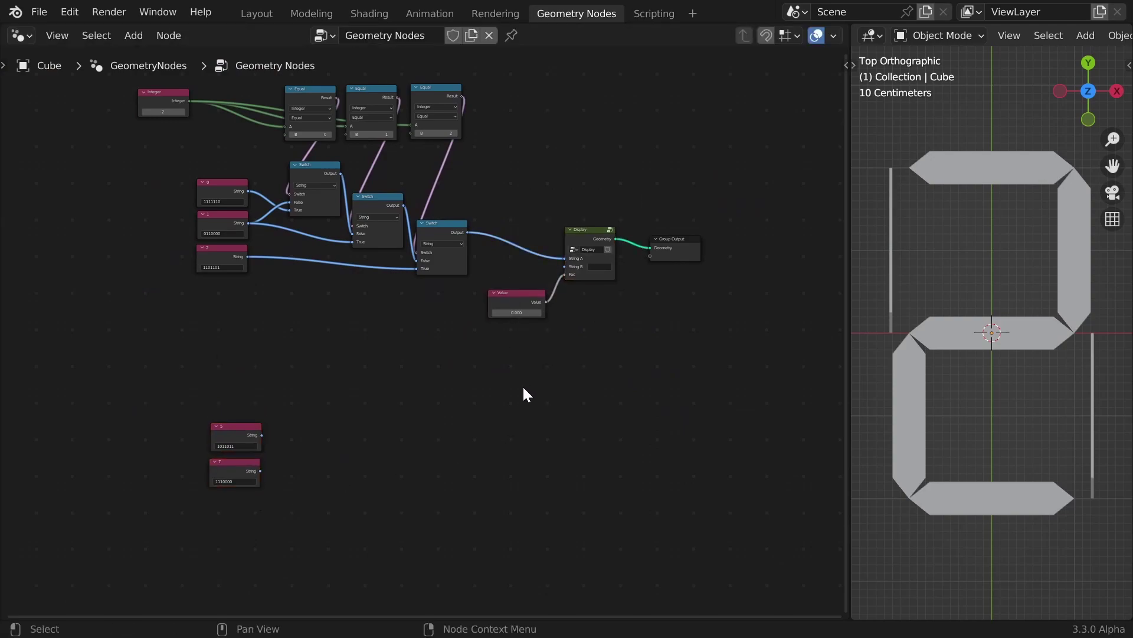
{"action": "left_click_drag", "start_coordinate": [521, 386], "coordinate": [746, 194]}
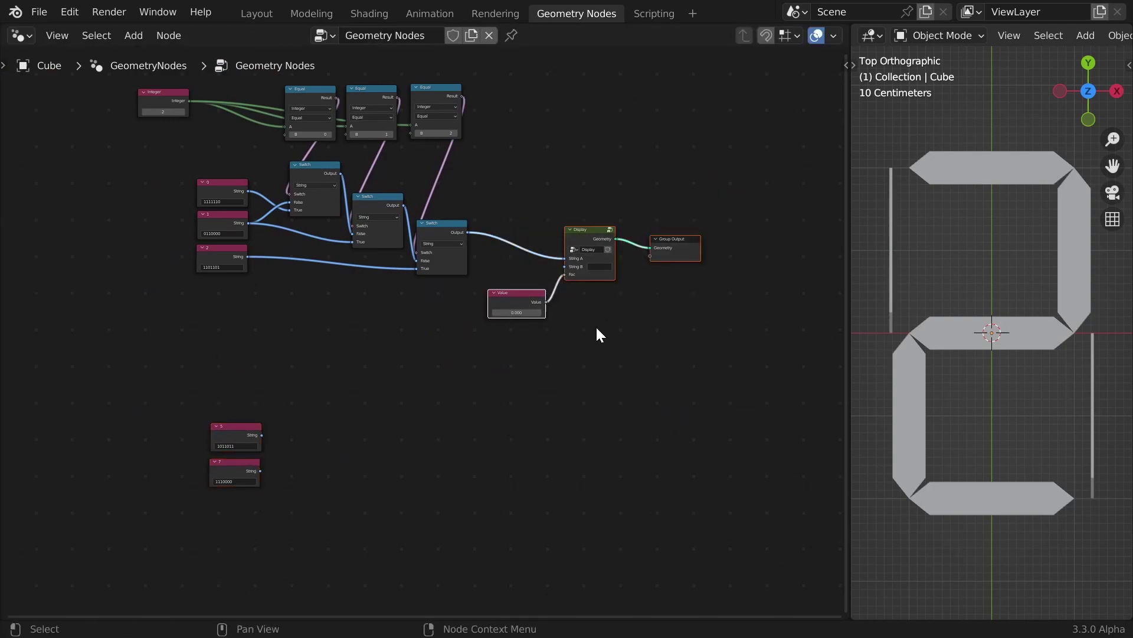
{"action": "key", "text": "g"}
{"action": "left_click", "coordinate": [762, 358]}
{"action": "left_click", "coordinate": [610, 370]}
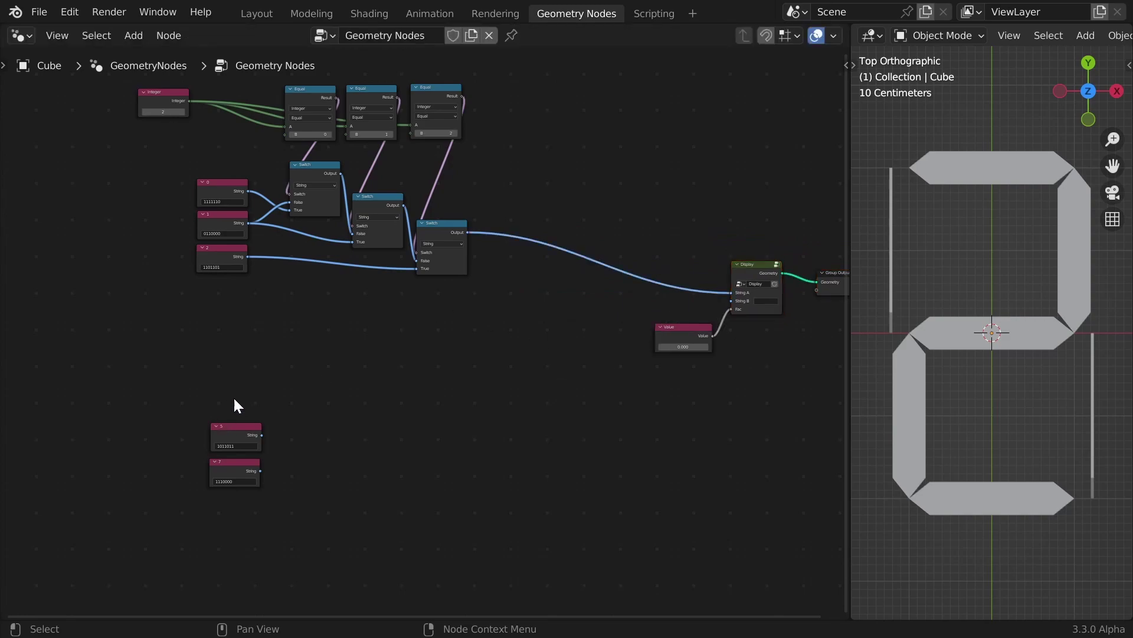
Shift the 5 and 7 String nodes again, down and slightly right of the digit column
{"action": "left_click_drag", "start_coordinate": [234, 407], "coordinate": [276, 508]}
{"action": "key", "text": "g"}
{"action": "left_click", "coordinate": [353, 599]}
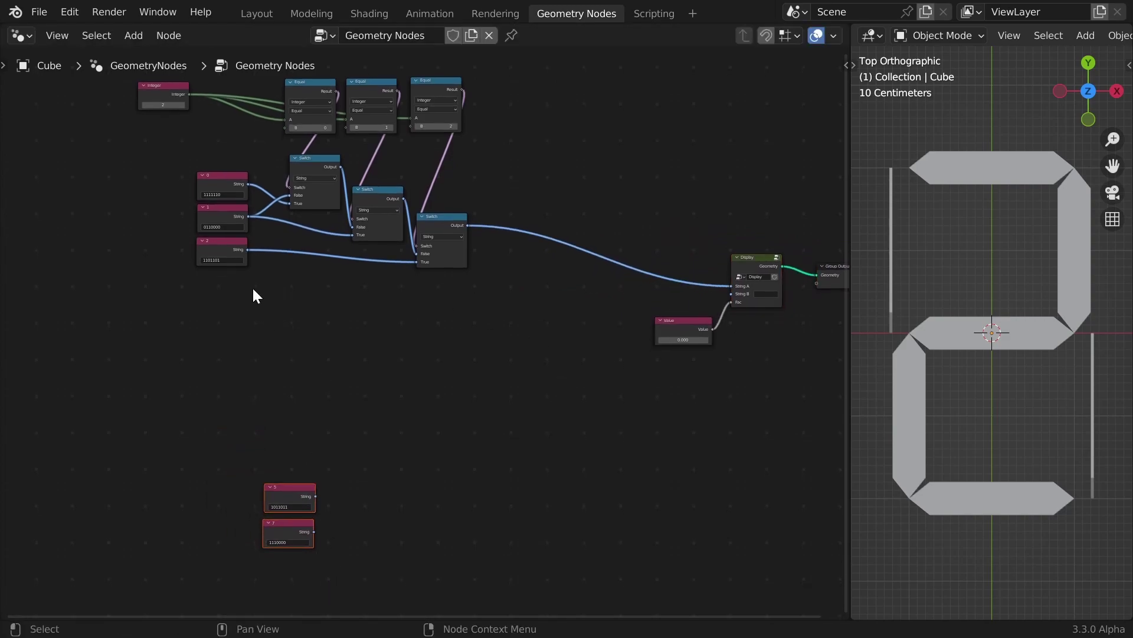
Duplicate the String node for 2 below it, label the copy 3 and set its string to 1111001
{"action": "scroll", "coordinate": [252, 286], "scroll_direction": "up", "scroll_amount": 5}
{"action": "middle_click_drag", "start_coordinate": [300, 271], "coordinate": [454, 338]}
{"action": "scroll", "coordinate": [454, 337], "scroll_direction": "up", "scroll_amount": 3}
{"action": "left_click", "coordinate": [244, 281]}
{"action": "key", "text": "shift+d"}
{"action": "left_click", "coordinate": [246, 343]}
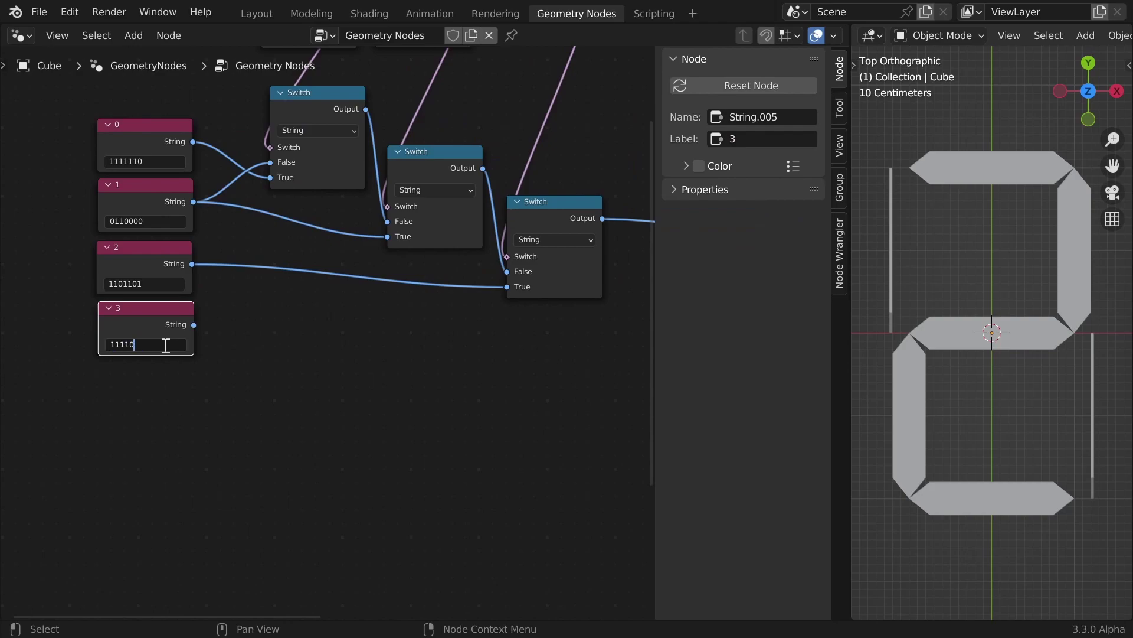
{"action": "type", "text": "01"}
{"action": "key", "text": "Return"}
Duplicate the String node for 3 below it as digit 4 and set its string to 0110011
{"action": "left_click_drag", "start_coordinate": [166, 313], "coordinate": [164, 318]}
{"action": "key", "text": "shift+d"}
{"action": "left_click", "coordinate": [164, 381]}
{"action": "left_click", "coordinate": [162, 415]}
{"action": "type", "text": "0110011"}
{"action": "key", "text": "Return"}
Complete the String column with duplicated nodes labelled 6 (1011111), 8 (1111111) and 9 (1111011)
{"action": "key", "text": "shift+d"}
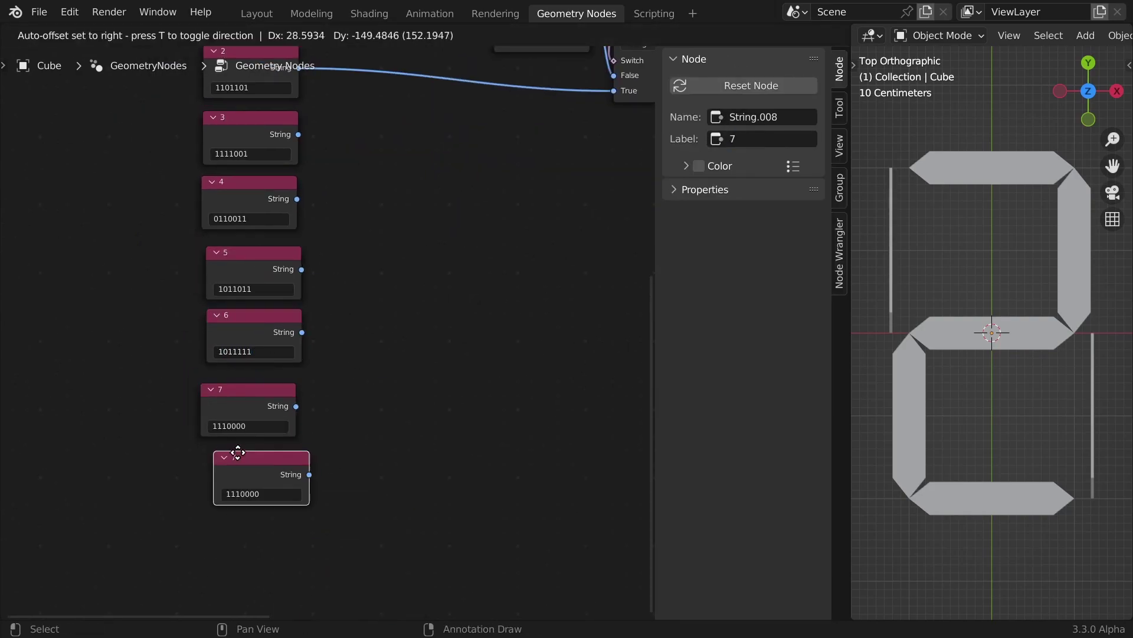
{"action": "left_click", "coordinate": [792, 137]}
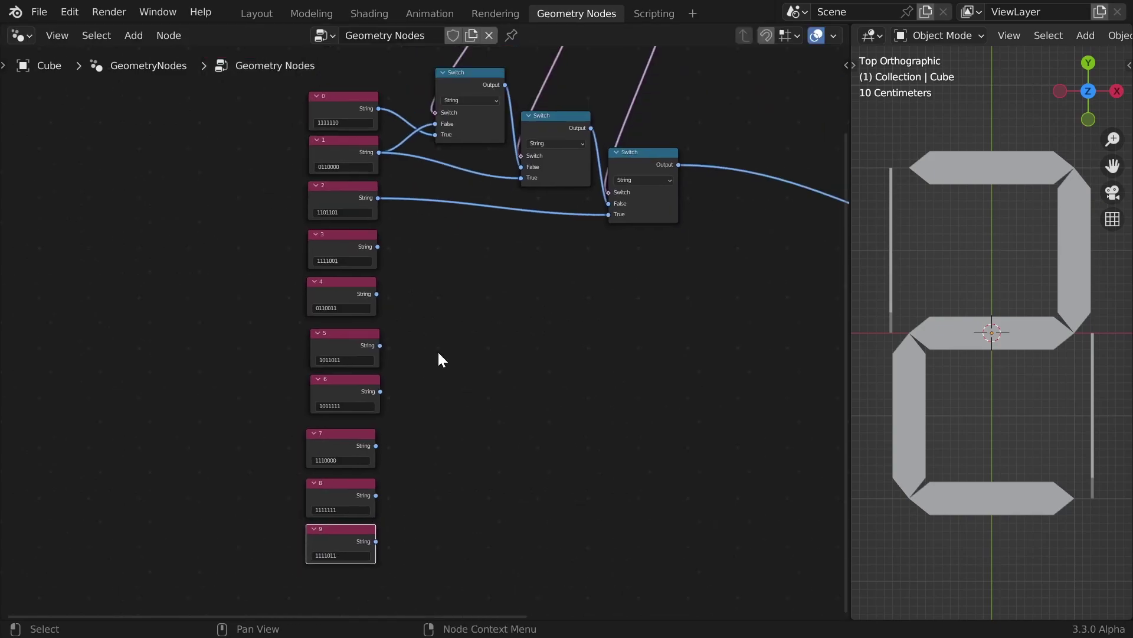
Add an Equal and Switch pair for digit 3, linking String 3 to True and the previous Switch's Output to False
{"action": "scroll", "coordinate": [437, 349], "scroll_direction": "up", "scroll_amount": 2}
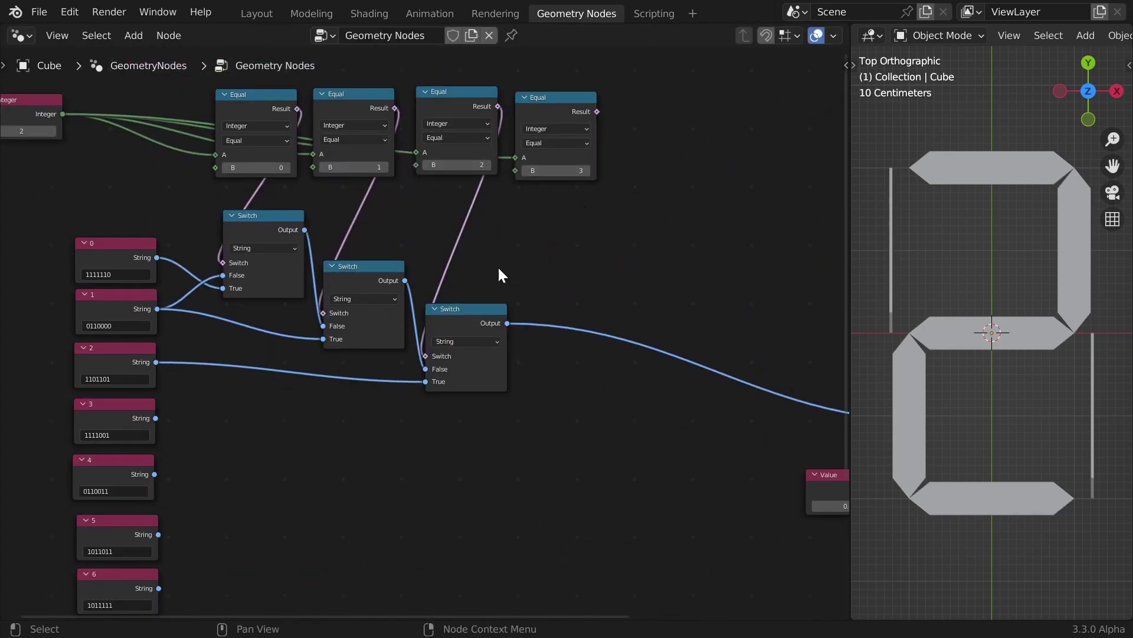
{"action": "key", "text": "shift+d"}
{"action": "right_click_drag", "start_coordinate": [558, 136], "coordinate": [567, 392], "text": "alt"}
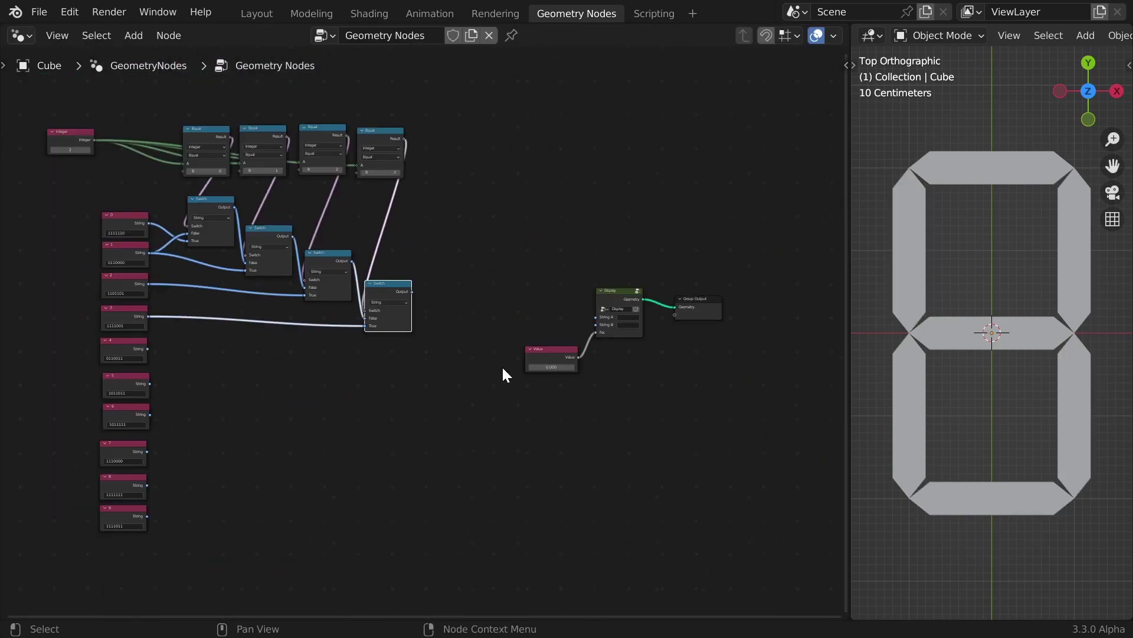
Extend the chain with duplicated Equal and Switch pairs for digits 4 to 9, each wired to its matching String node
{"action": "scroll", "coordinate": [503, 369], "scroll_direction": "up", "scroll_amount": 2}
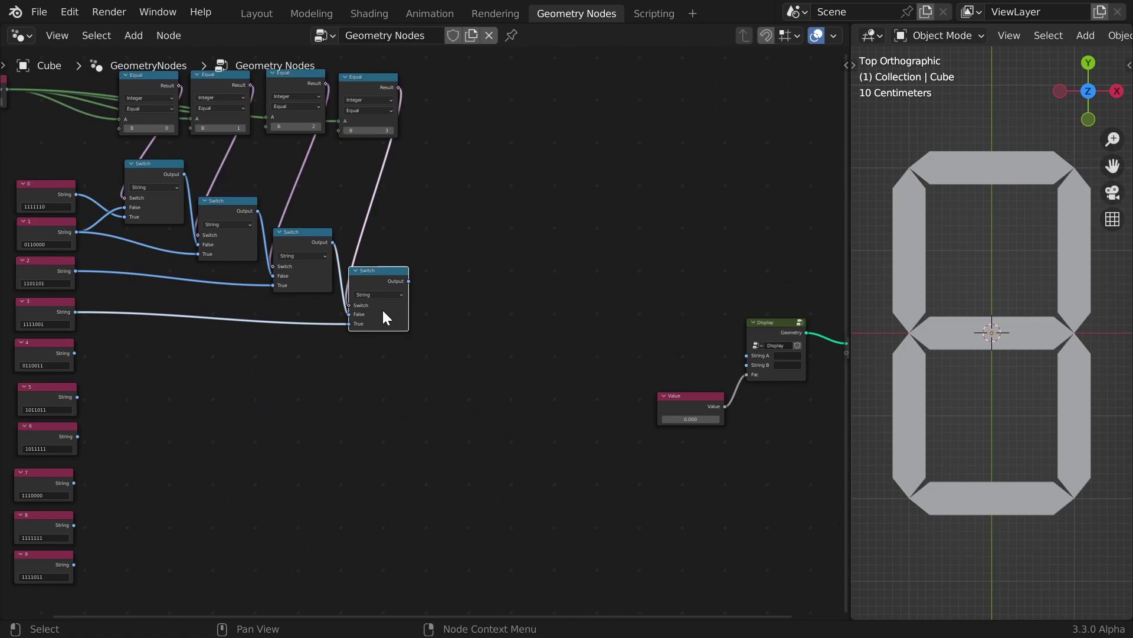
{"action": "key", "text": "shift+d"}
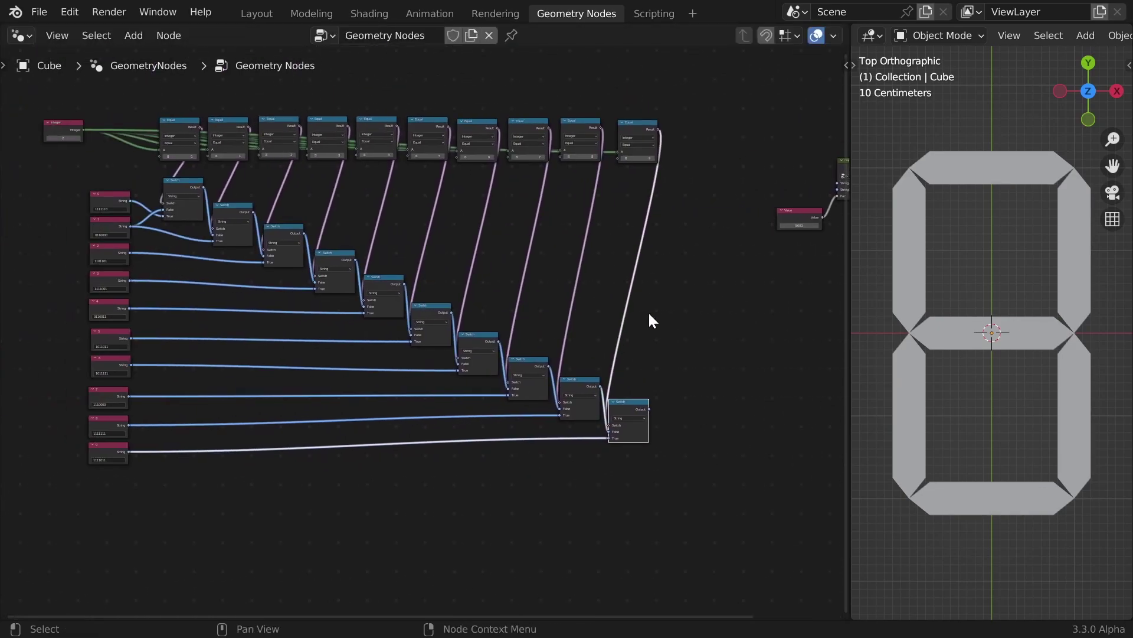
{"action": "left_click", "coordinate": [662, 317]}
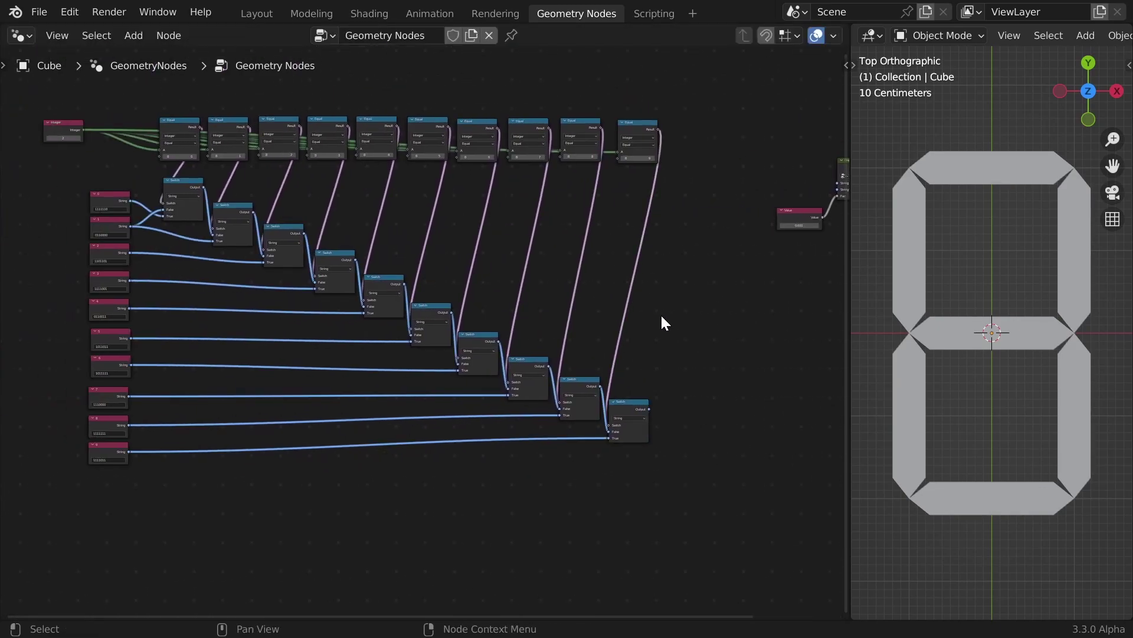
Link the Output of the last Switch node to String A of the Display group
{"action": "scroll", "coordinate": [663, 316], "scroll_direction": "up", "scroll_amount": 2}
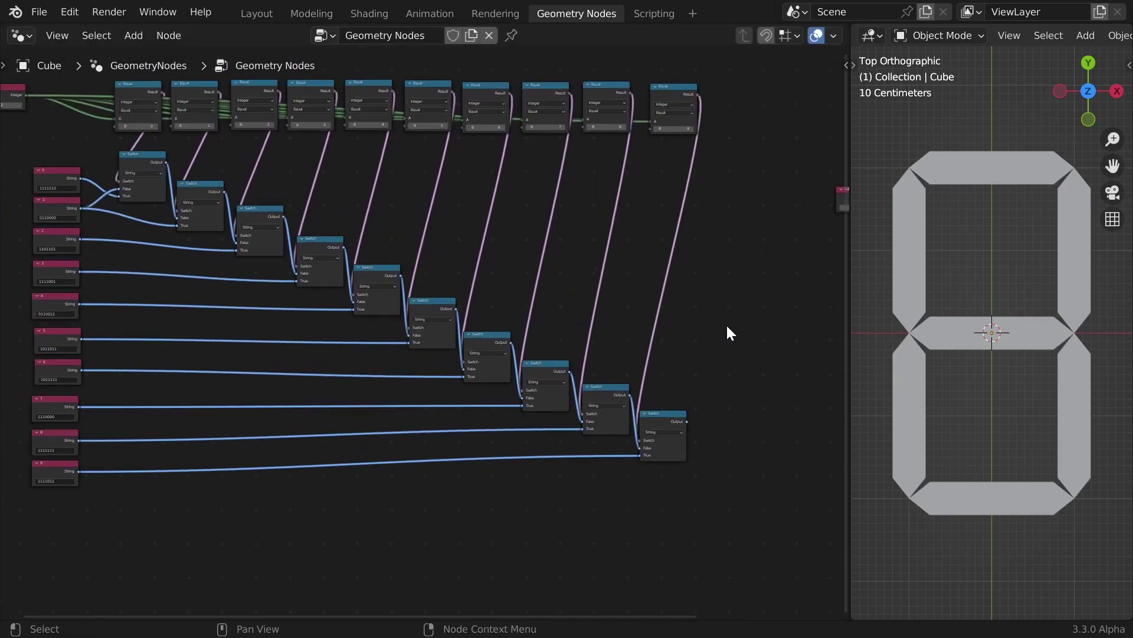
{"action": "middle_click_drag", "start_coordinate": [726, 325], "coordinate": [493, 312]}
{"action": "scroll", "coordinate": [494, 311], "scroll_direction": "up", "scroll_amount": 3}
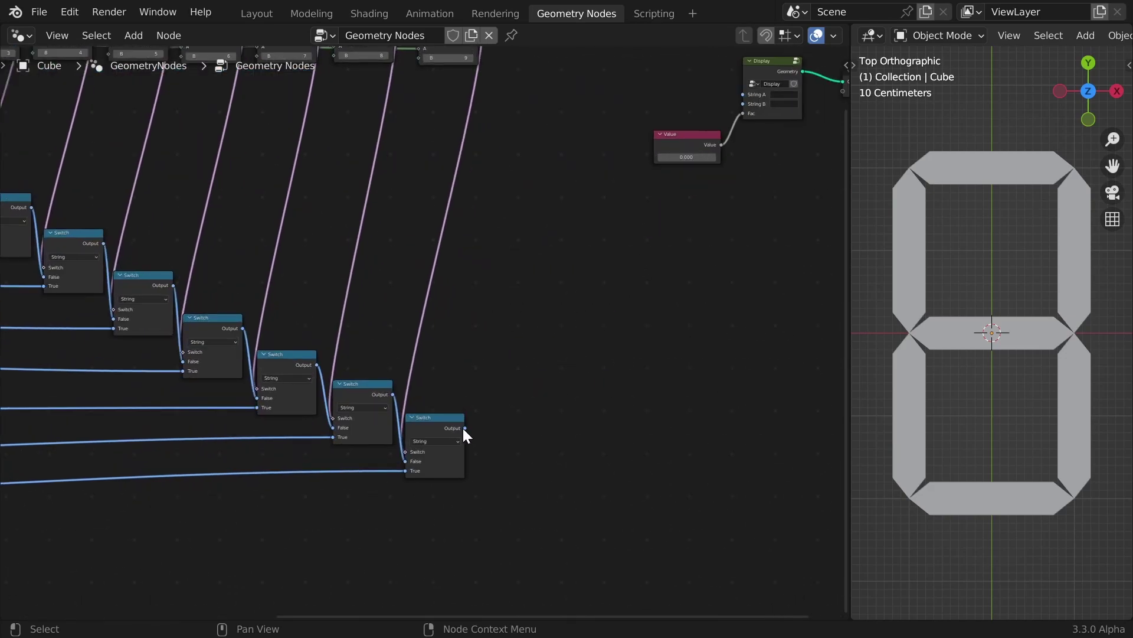
{"action": "left_click_drag", "start_coordinate": [465, 427], "coordinate": [742, 94]}
Step the Integer node up one by one to 10 to test every digit on the display
{"action": "scroll", "coordinate": [335, 272], "scroll_direction": "down", "scroll_amount": 5}
{"action": "middle_click_drag", "start_coordinate": [335, 272], "coordinate": [704, 347]}
{"action": "scroll", "coordinate": [178, 156], "scroll_direction": "up", "scroll_amount": 7}
{"action": "middle_click_drag", "start_coordinate": [178, 156], "coordinate": [267, 224]}
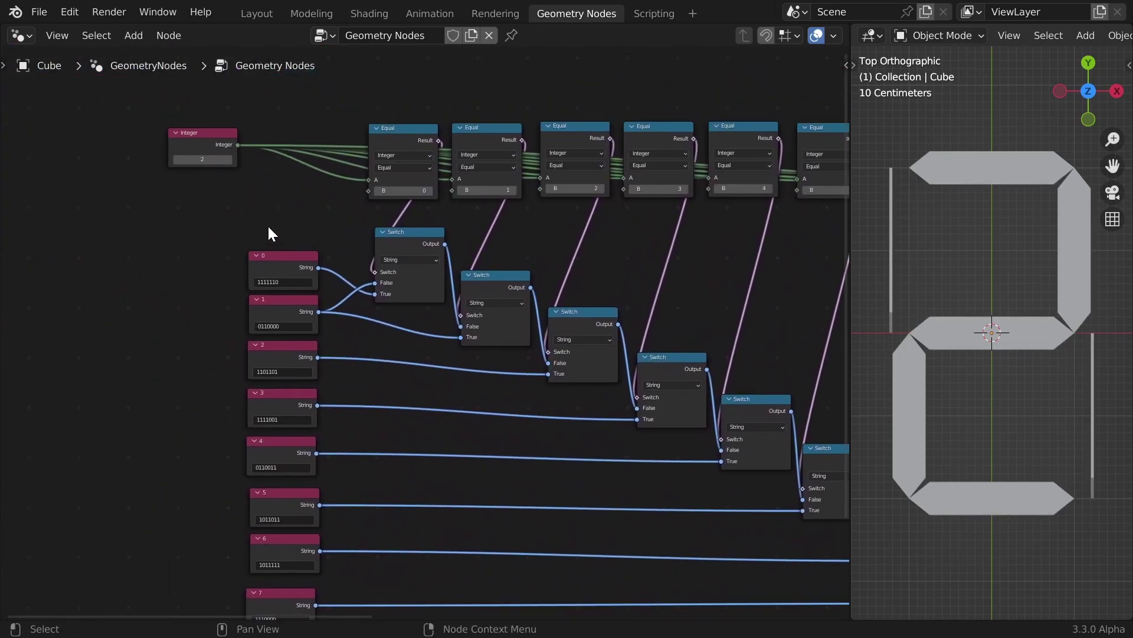
{"action": "left_click", "coordinate": [230, 159]}
{"action": "left_click", "coordinate": [229, 158]}
{"action": "left_click", "coordinate": [229, 159]}
{"action": "left_click", "coordinate": [229, 159]}
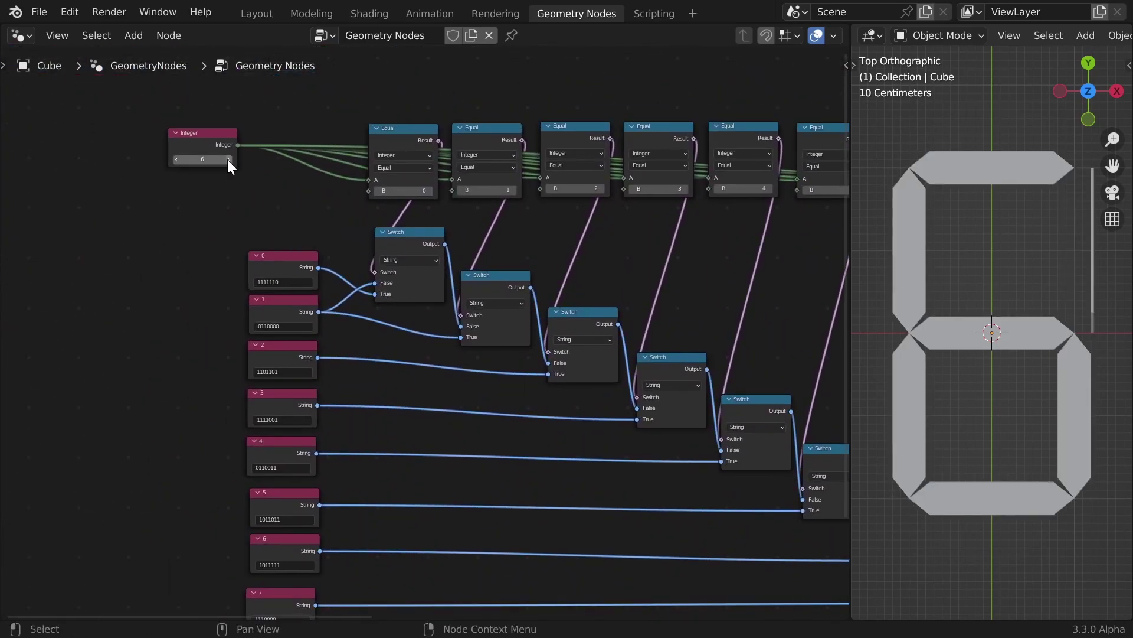
{"action": "left_click", "coordinate": [229, 159]}
{"action": "left_click", "coordinate": [229, 159]}
{"action": "left_click", "coordinate": [229, 159]}
{"action": "left_click", "coordinate": [229, 158]}
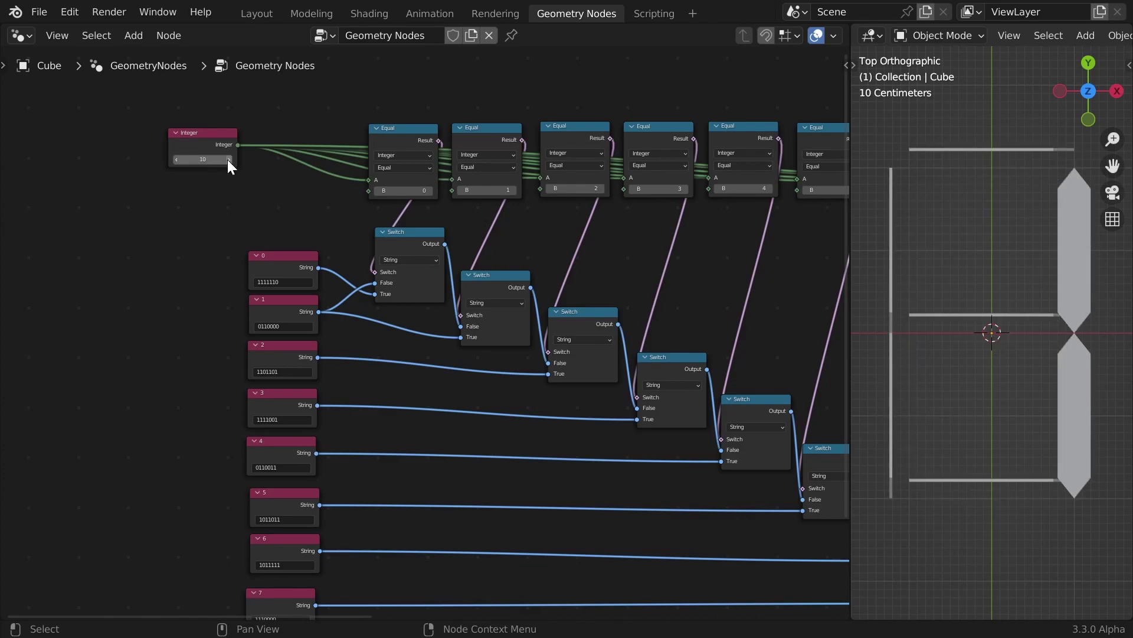
Step the Integer node's value back down to 0
{"action": "double_click", "coordinate": [176, 160]}
{"action": "double_click", "coordinate": [176, 159]}
{"action": "double_click", "coordinate": [176, 160]}
{"action": "left_click", "coordinate": [176, 159]}
{"action": "double_click", "coordinate": [176, 160]}
{"action": "left_click", "coordinate": [176, 160]}
Move the Integer node clear of the chain and combine all String, Equal and Switch nodes into one node group
{"action": "left_click_drag", "start_coordinate": [200, 137], "coordinate": [239, 144]}
{"action": "scroll", "coordinate": [413, 325], "scroll_direction": "down", "scroll_amount": 4}
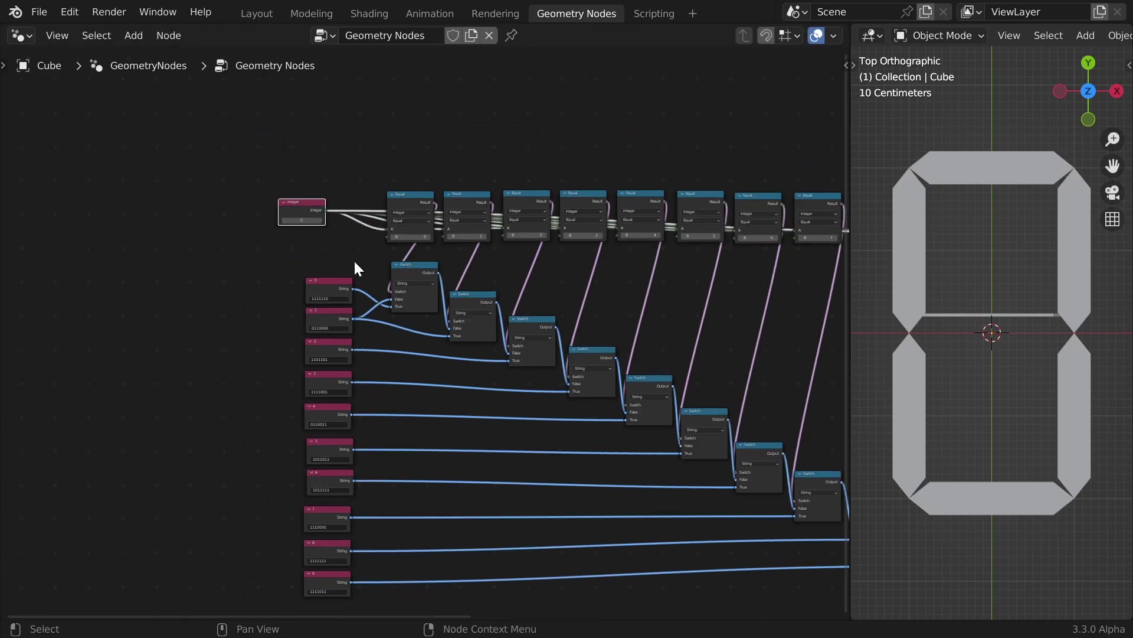
{"action": "middle_click_drag", "start_coordinate": [353, 260], "coordinate": [50, 161]}
{"action": "middle_click_drag", "start_coordinate": [207, 199], "coordinate": [351, 205]}
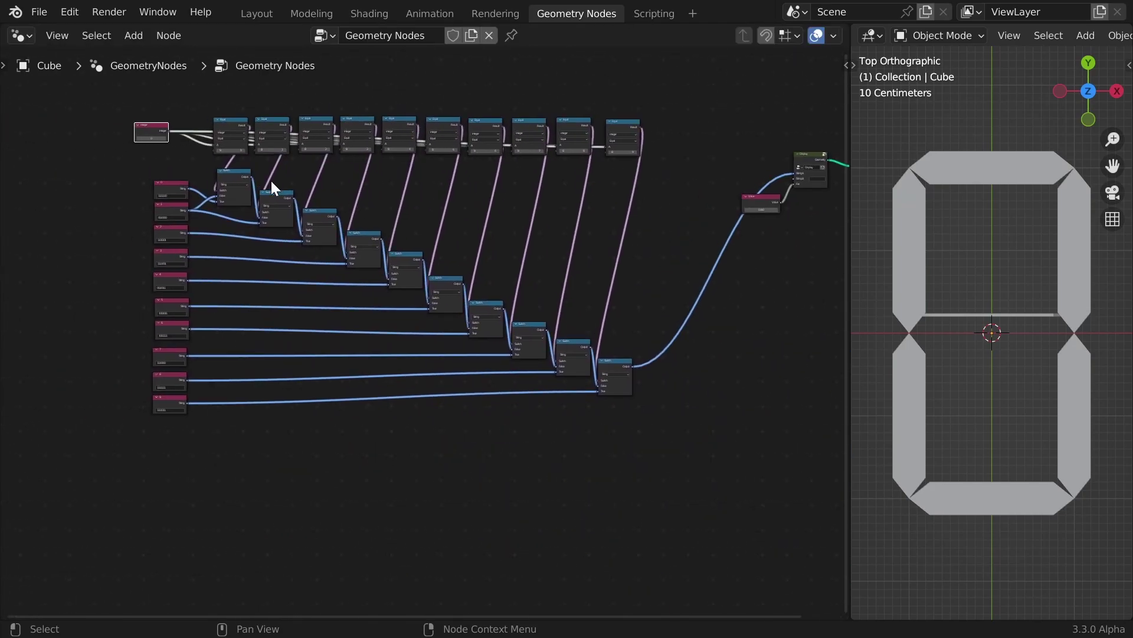
{"action": "left_click_drag", "start_coordinate": [149, 136], "coordinate": [112, 134]}
{"action": "left_click", "coordinate": [182, 170]}
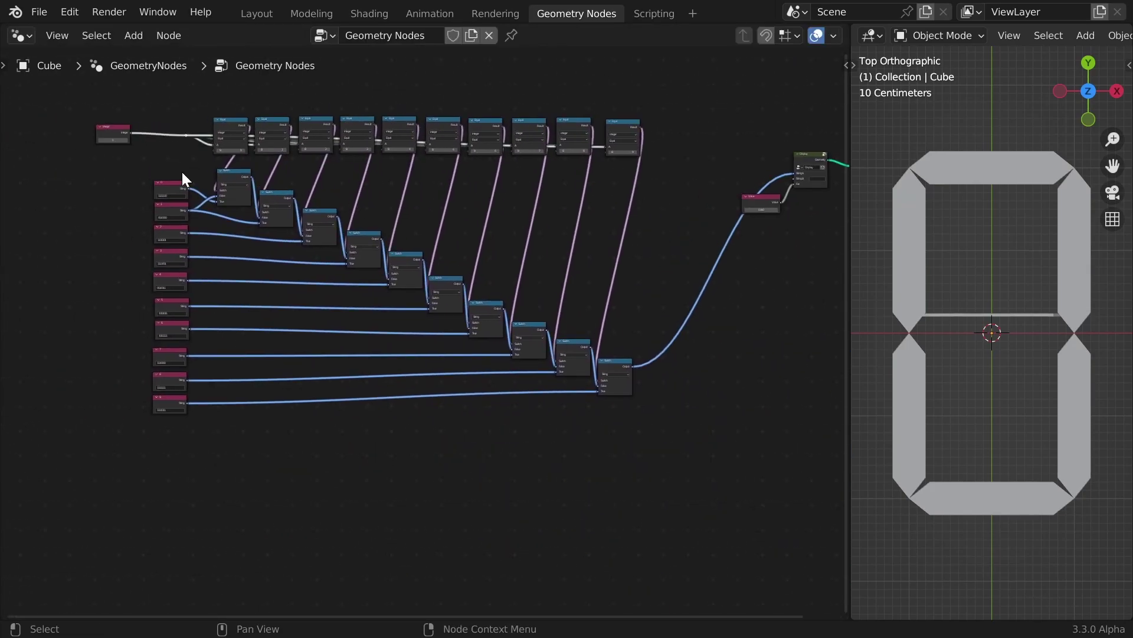
{"action": "left_click_drag", "start_coordinate": [140, 92], "coordinate": [670, 440]}
{"action": "key", "text": "ctrl+g"}
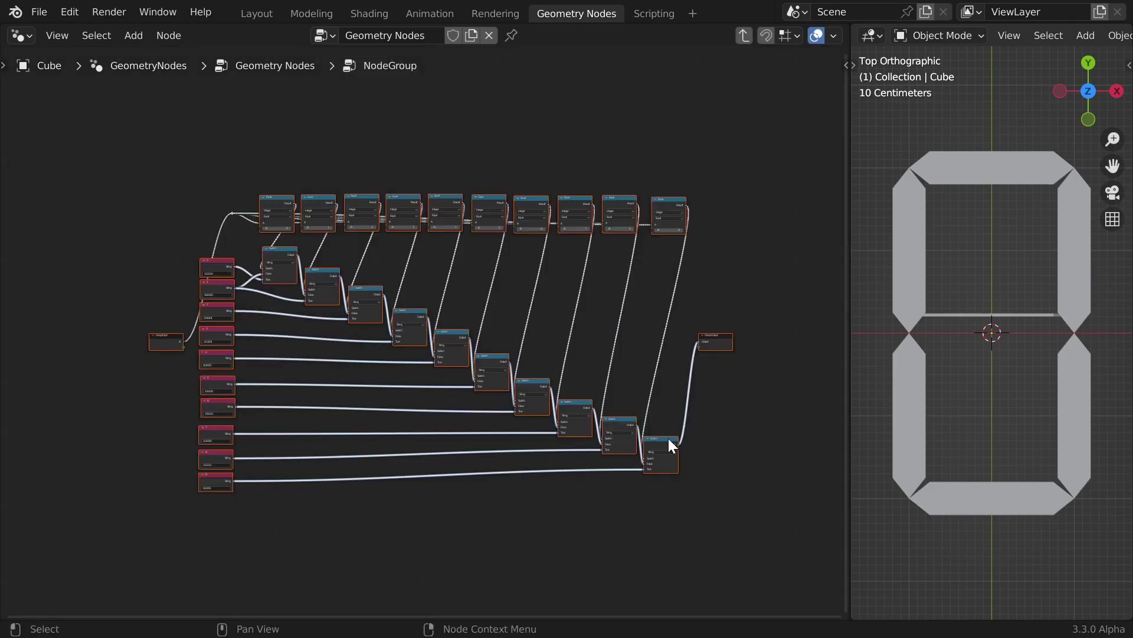
{"action": "key", "text": "Tab"}
Move the new node group and the Integer node close to the Display group
{"action": "left_click_drag", "start_coordinate": [388, 259], "coordinate": [646, 129]}
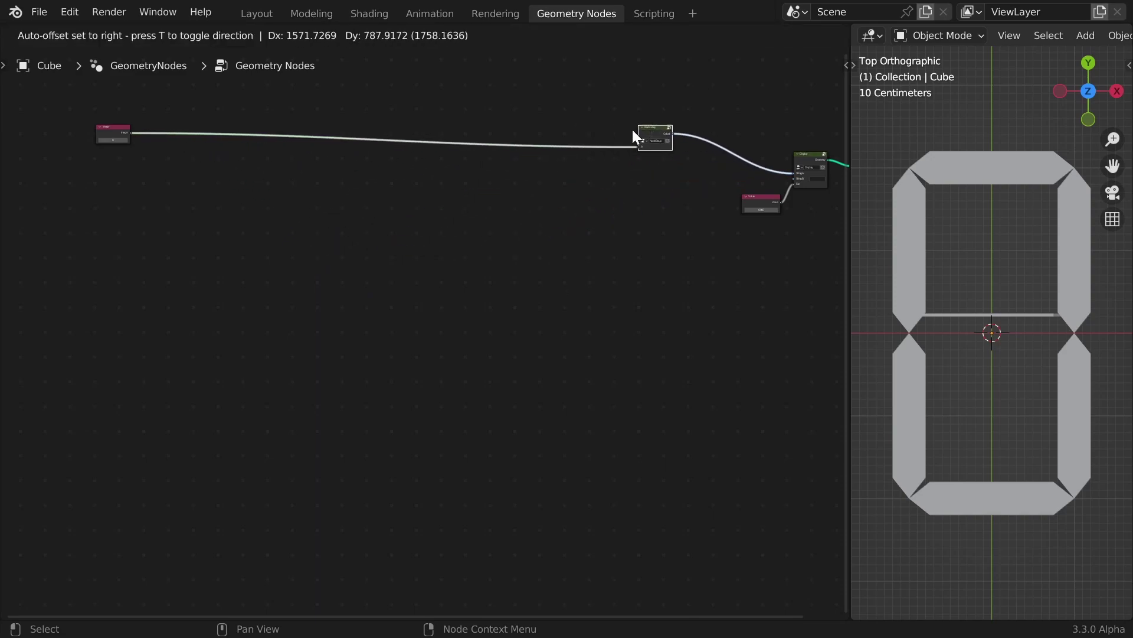
{"action": "left_click_drag", "start_coordinate": [110, 131], "coordinate": [624, 178]}
{"action": "middle_click_drag", "start_coordinate": [625, 178], "coordinate": [155, 266]}
{"action": "scroll", "coordinate": [168, 278], "scroll_direction": "up", "scroll_amount": 10}
{"action": "middle_click_drag", "start_coordinate": [236, 256], "coordinate": [558, 323]}
{"action": "scroll", "coordinate": [557, 323], "scroll_direction": "up", "scroll_amount": 4}
{"action": "left_click_drag", "start_coordinate": [196, 112], "coordinate": [302, 147]}
Rename the new node group as Converter
{"action": "double_click", "coordinate": [269, 161]}
{"action": "type", "text": "Co"}
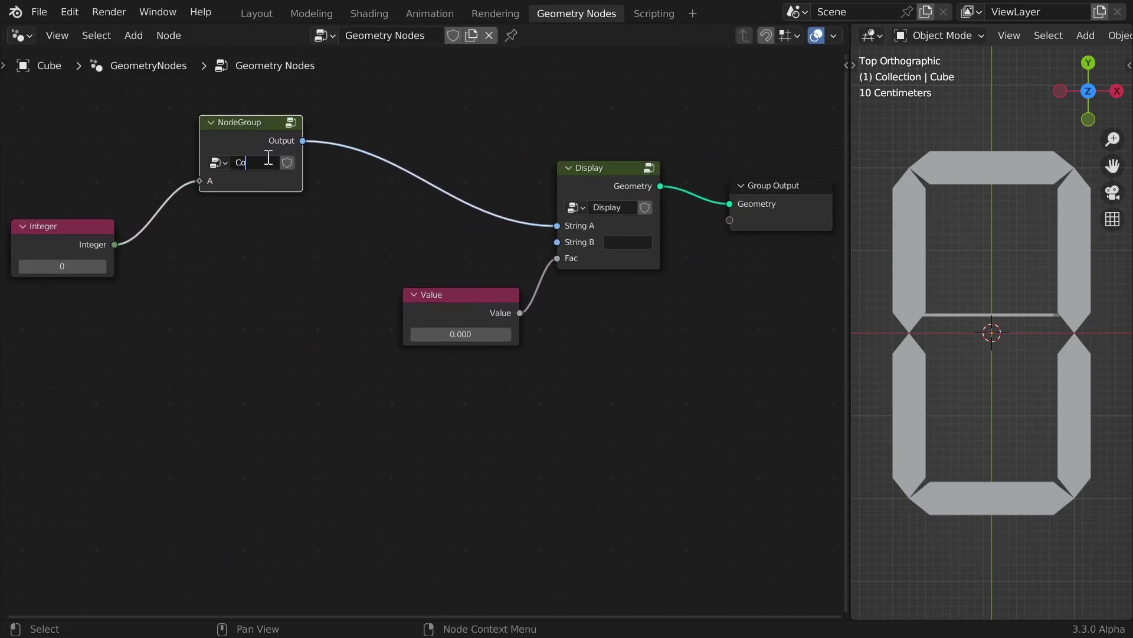
{"action": "type", "text": "nverter"}
{"action": "key", "text": "Return"}
Spread out the nodes, placing Value below Integer and shifting Converter, Display and Group Output to the right
{"action": "left_click_drag", "start_coordinate": [459, 307], "coordinate": [116, 375]}
{"action": "left_click_drag", "start_coordinate": [278, 138], "coordinate": [386, 136]}
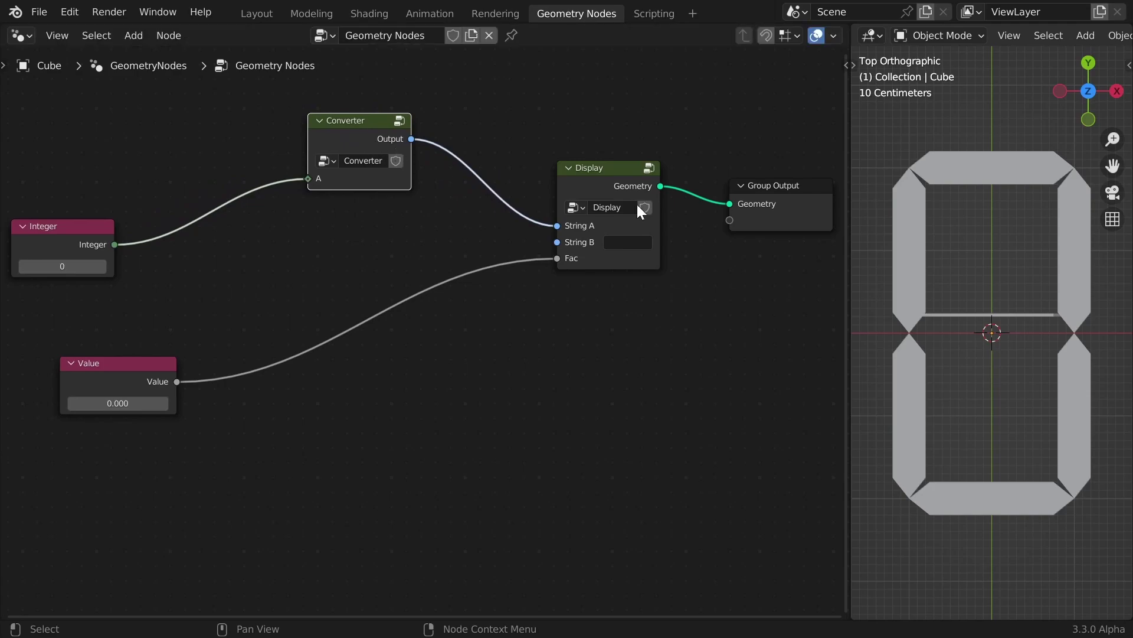
{"action": "middle_click_drag", "start_coordinate": [707, 255], "coordinate": [578, 256]}
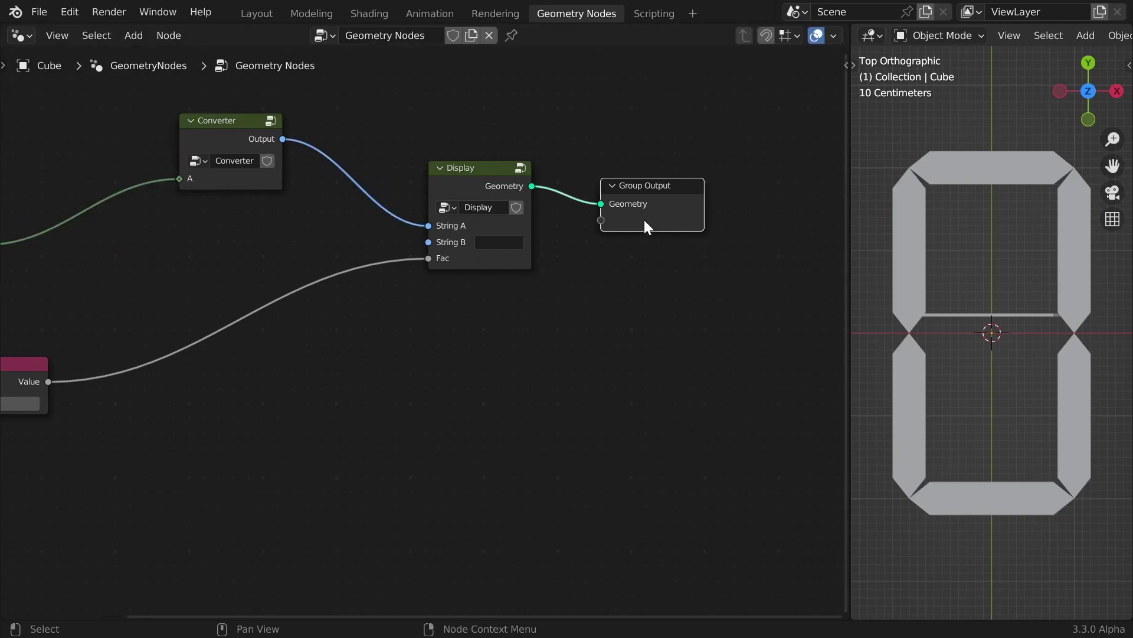
{"action": "left_click_drag", "start_coordinate": [645, 223], "coordinate": [673, 228]}
{"action": "left_click_drag", "start_coordinate": [516, 187], "coordinate": [562, 190]}
{"action": "scroll", "coordinate": [306, 237], "scroll_direction": "down", "scroll_amount": 2}
{"action": "middle_click_drag", "start_coordinate": [307, 237], "coordinate": [455, 238]}
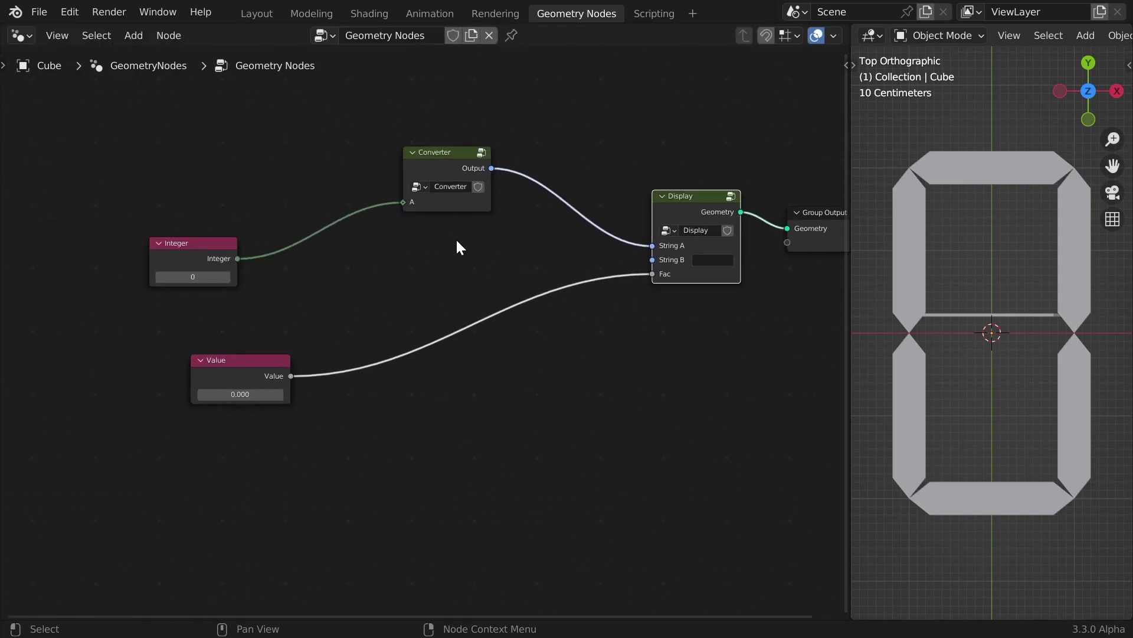
Replace the Integer node with a Scene Time node placed farther left of the Converter group
{"action": "scroll", "coordinate": [455, 238], "scroll_direction": "up", "scroll_amount": 2}
{"action": "left_click", "coordinate": [153, 249]}
{"action": "key", "text": "x"}
{"action": "key", "text": "shift+a"}
{"action": "type", "text": "s"}
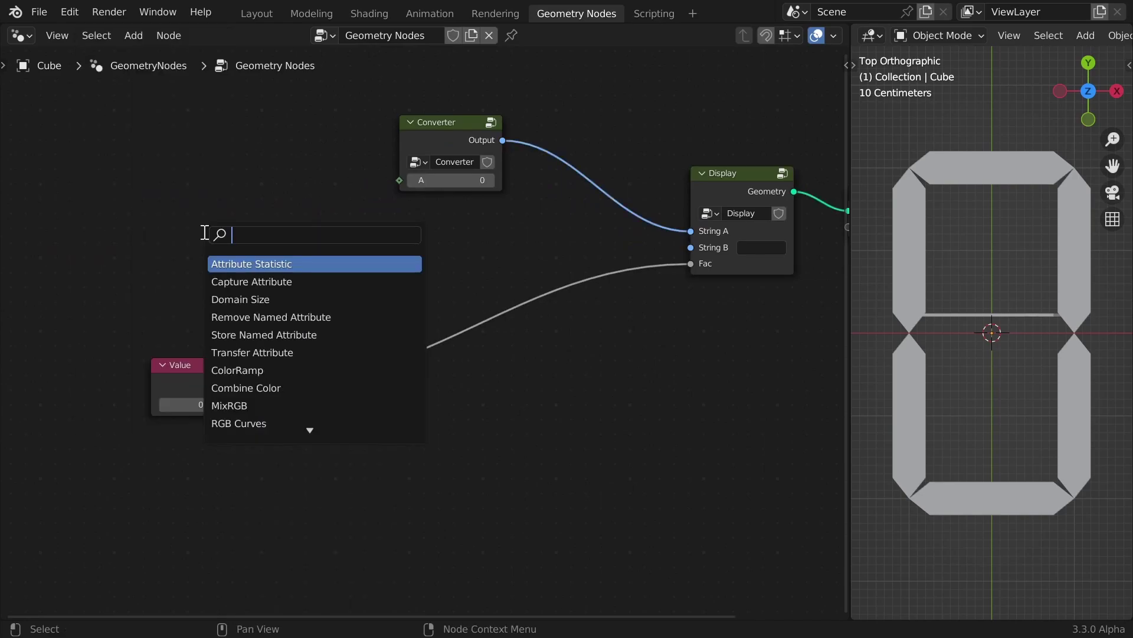
{"action": "type", "text": "scen"}
{"action": "key", "text": "Return"}
{"action": "left_click", "coordinate": [8, 215]}
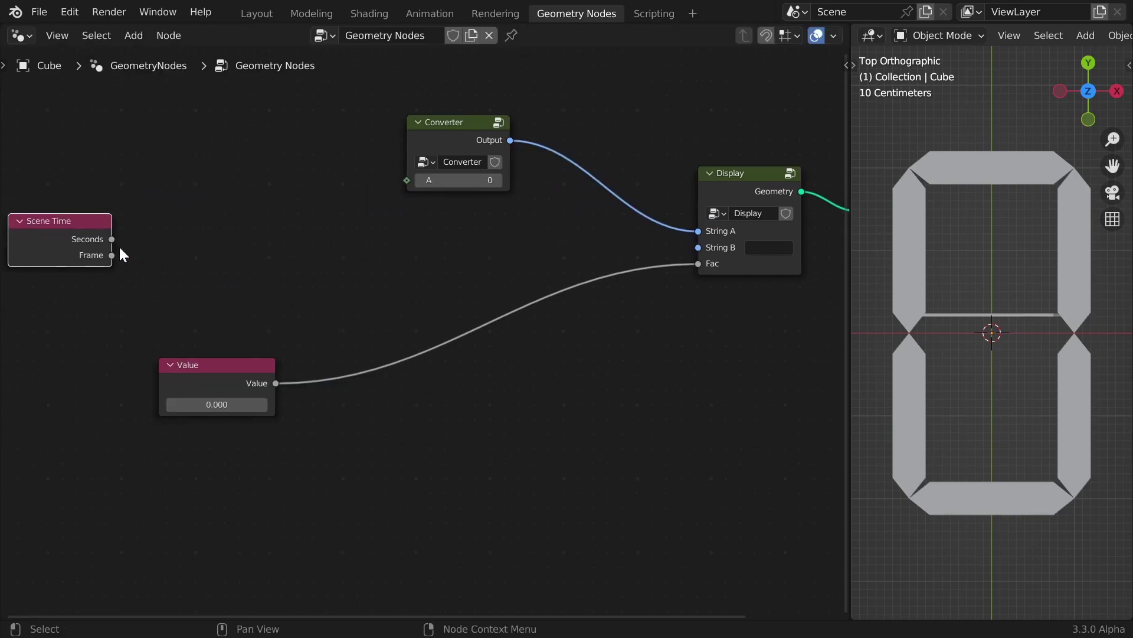
{"action": "left_click_drag", "start_coordinate": [111, 239], "coordinate": [192, 204]}
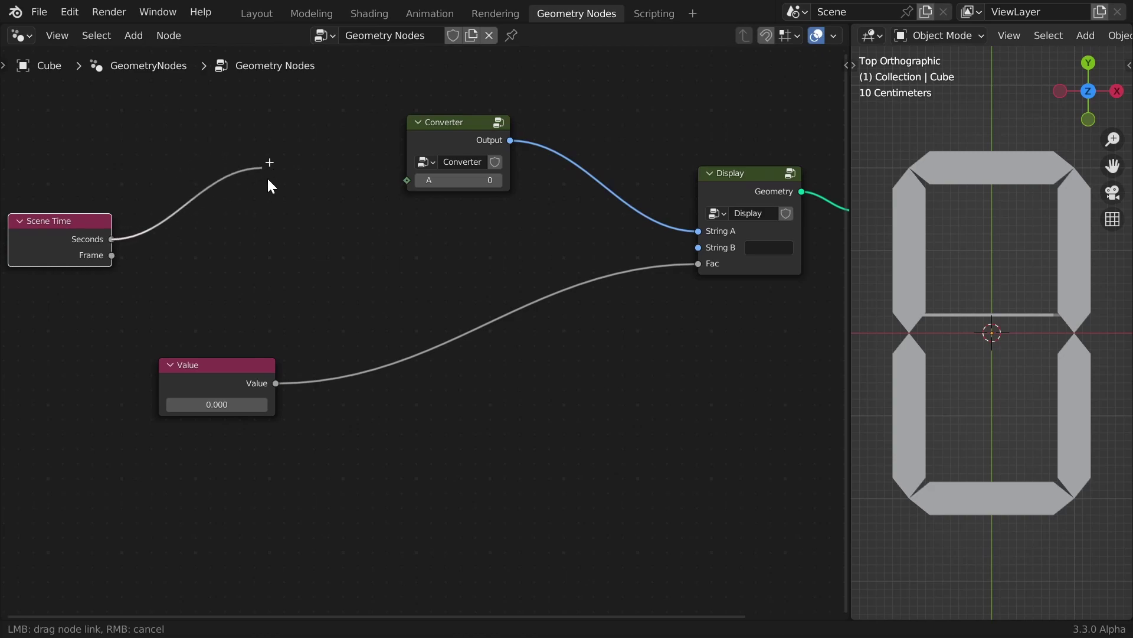
{"action": "left_click_drag", "start_coordinate": [270, 184], "coordinate": [278, 183]}
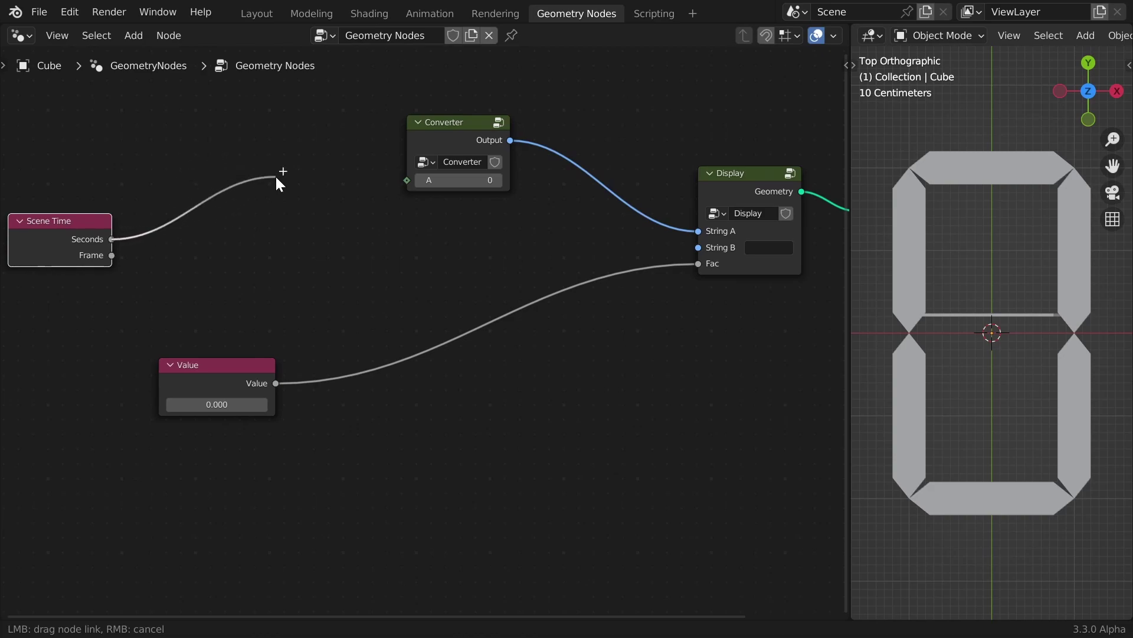
{"action": "left_click_drag", "start_coordinate": [276, 177], "coordinate": [276, 177]}
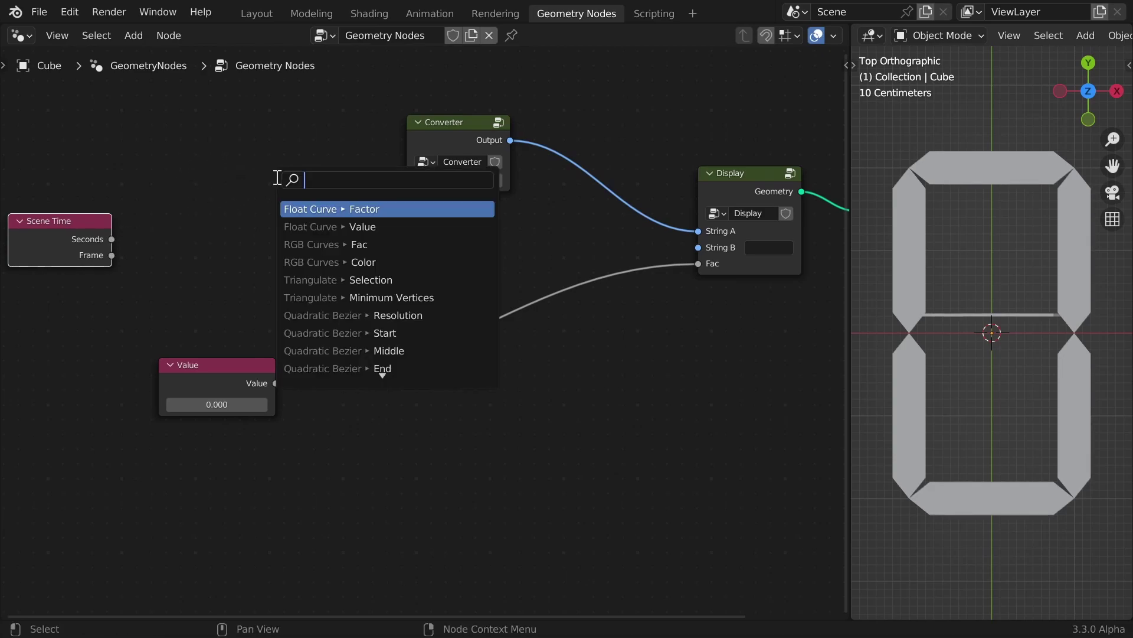
{"action": "key", "text": "Escape"}
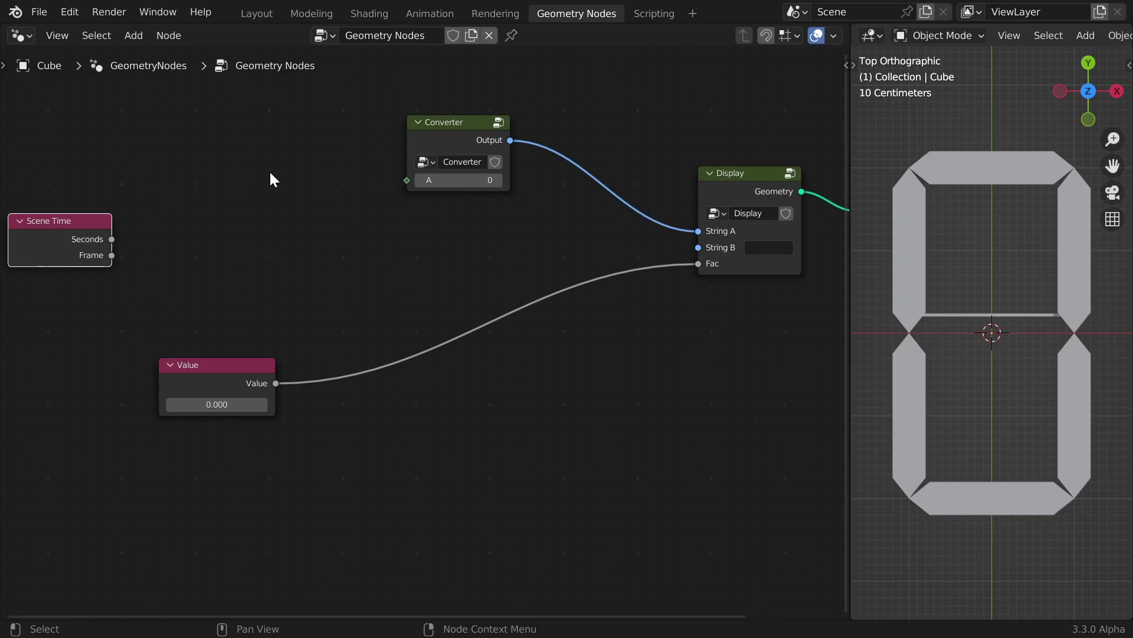
Reposition Scene Time and Converter, and add a Floor math node fed by Scene Time's Seconds output
{"action": "left_click_drag", "start_coordinate": [65, 222], "coordinate": [77, 179]}
{"action": "left_click_drag", "start_coordinate": [454, 157], "coordinate": [421, 136]}
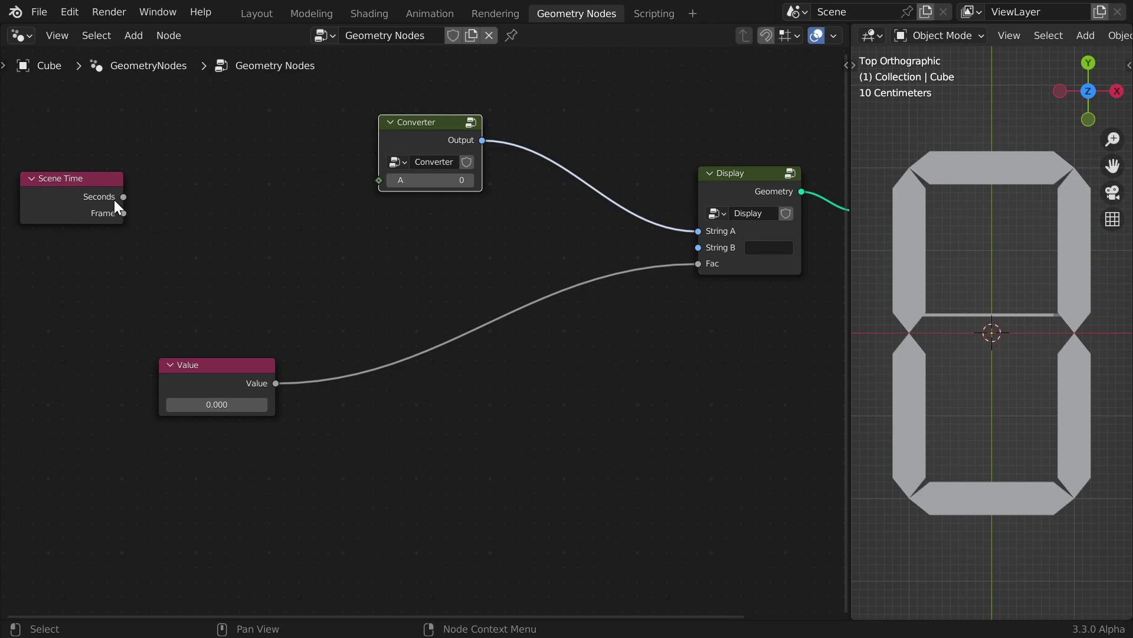
{"action": "left_click_drag", "start_coordinate": [116, 207], "coordinate": [224, 136]}
{"action": "type", "text": "floor"}
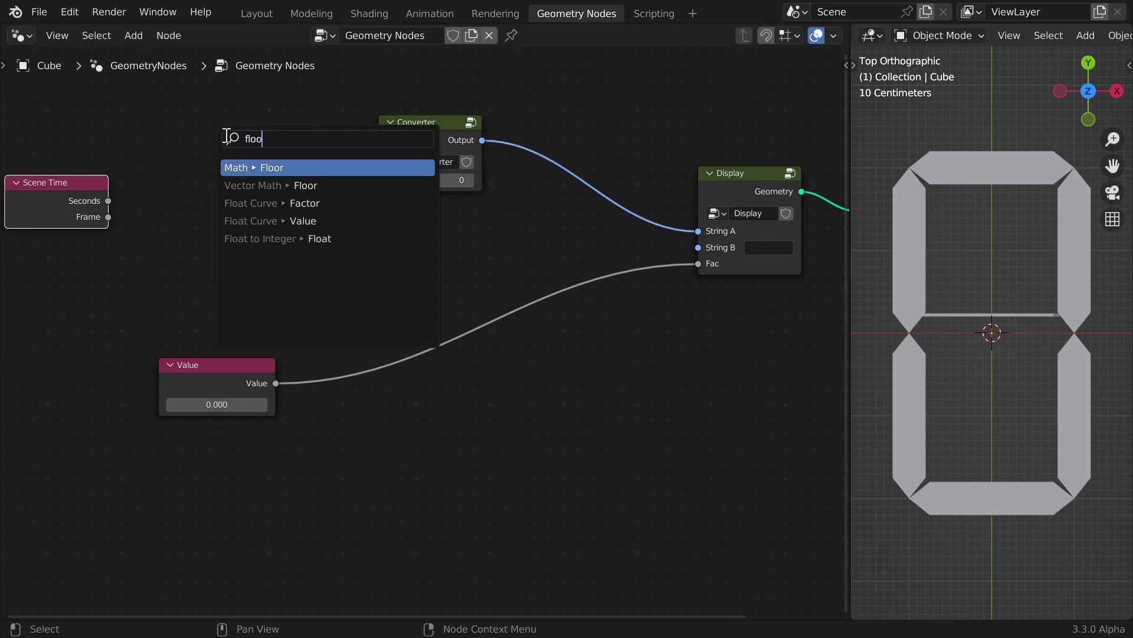
{"action": "key", "text": "Return"}
{"action": "left_click", "coordinate": [231, 119]}
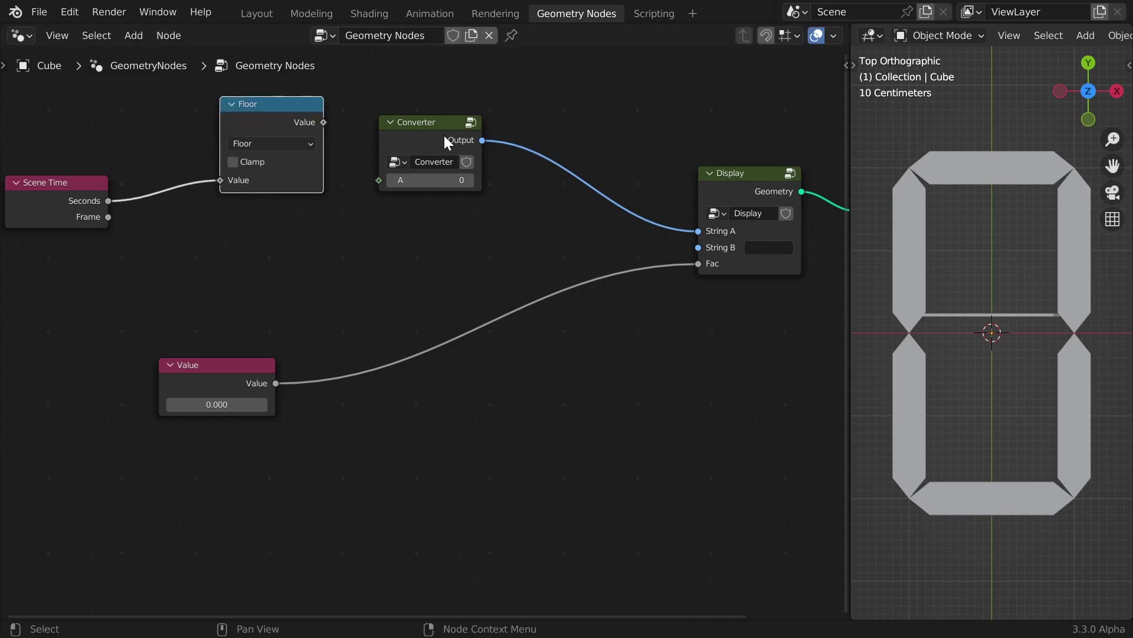
Connect the Floor node's Value to the Converter's A input and tidy the positions of the surrounding nodes
{"action": "left_click_drag", "start_coordinate": [447, 141], "coordinate": [450, 121]}
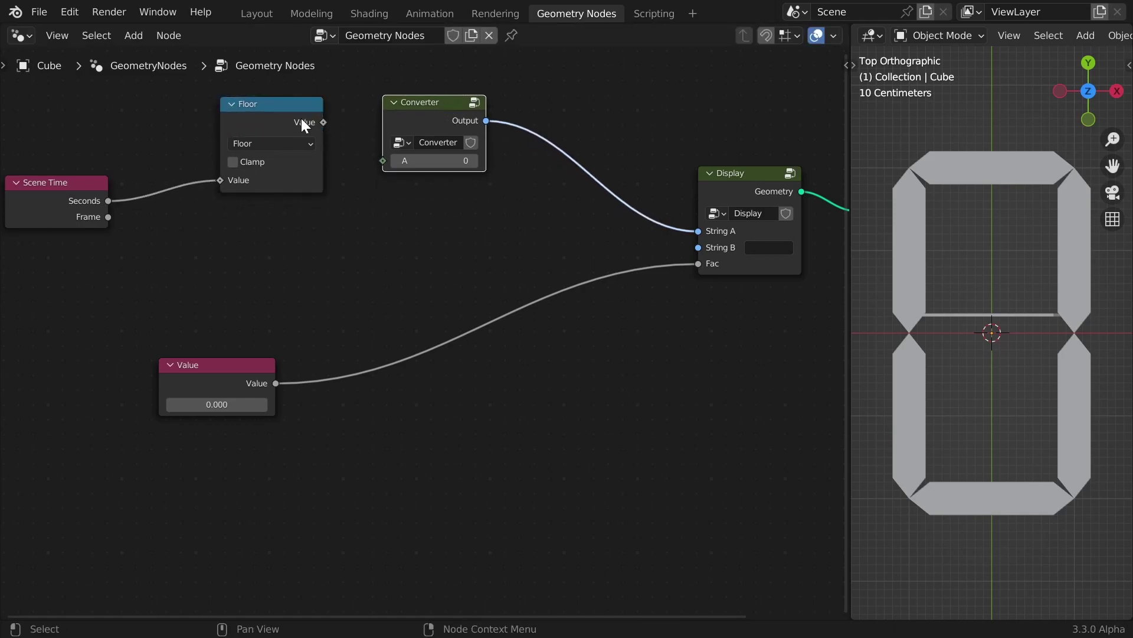
{"action": "left_click_drag", "start_coordinate": [301, 124], "coordinate": [330, 131]}
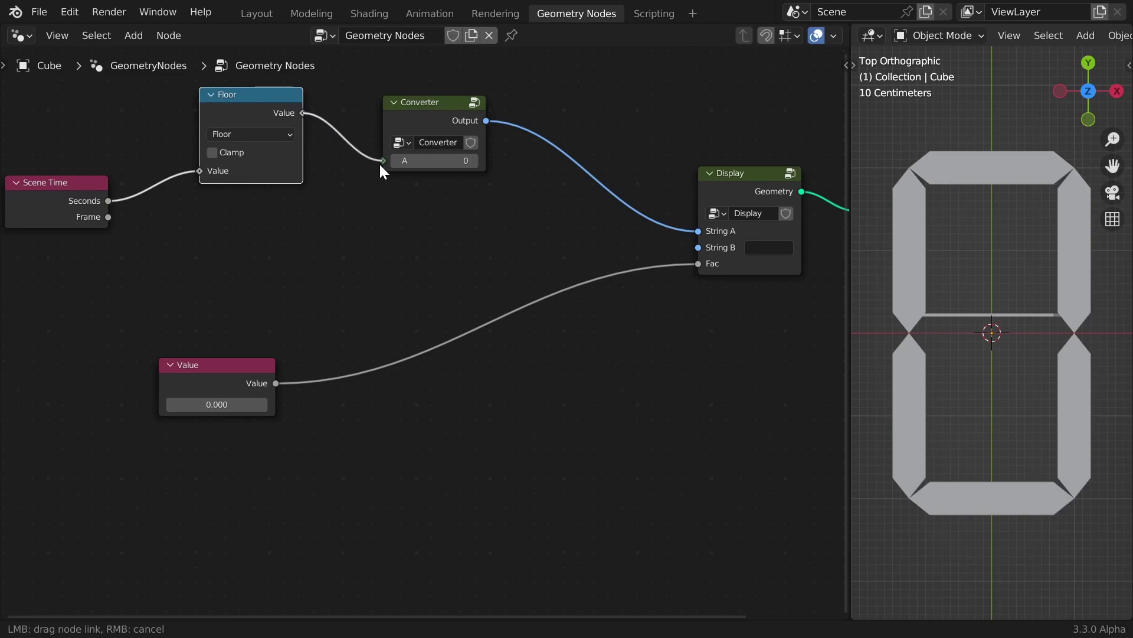
{"action": "left_click_drag", "start_coordinate": [379, 162], "coordinate": [384, 160]}
{"action": "left_click", "coordinate": [410, 101]}
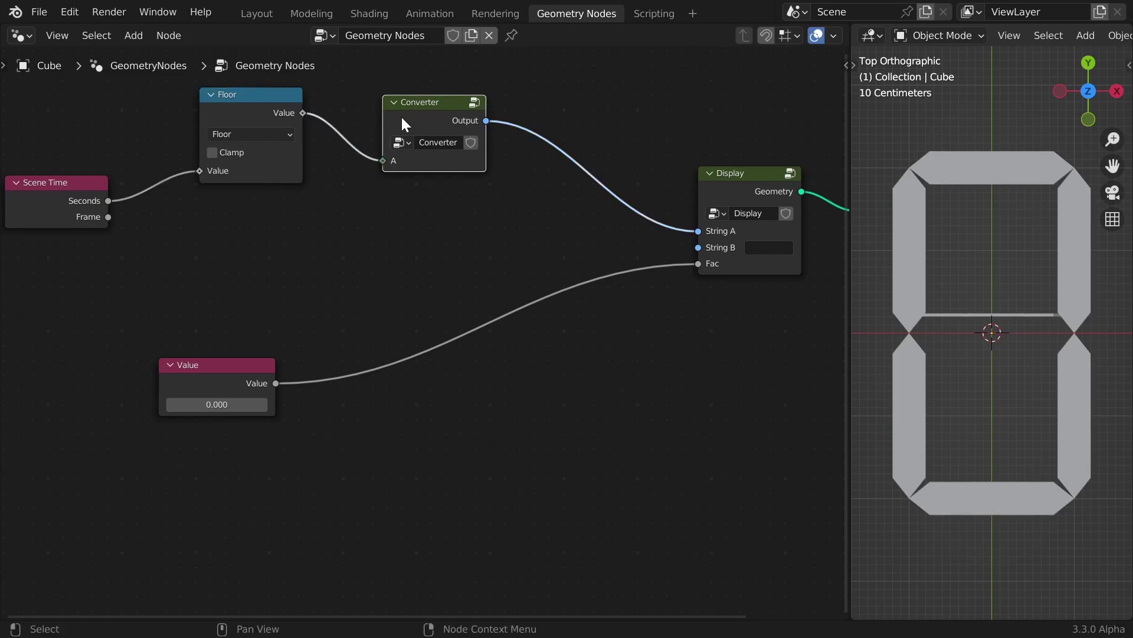
{"action": "left_click_drag", "start_coordinate": [89, 197], "coordinate": [88, 214]}
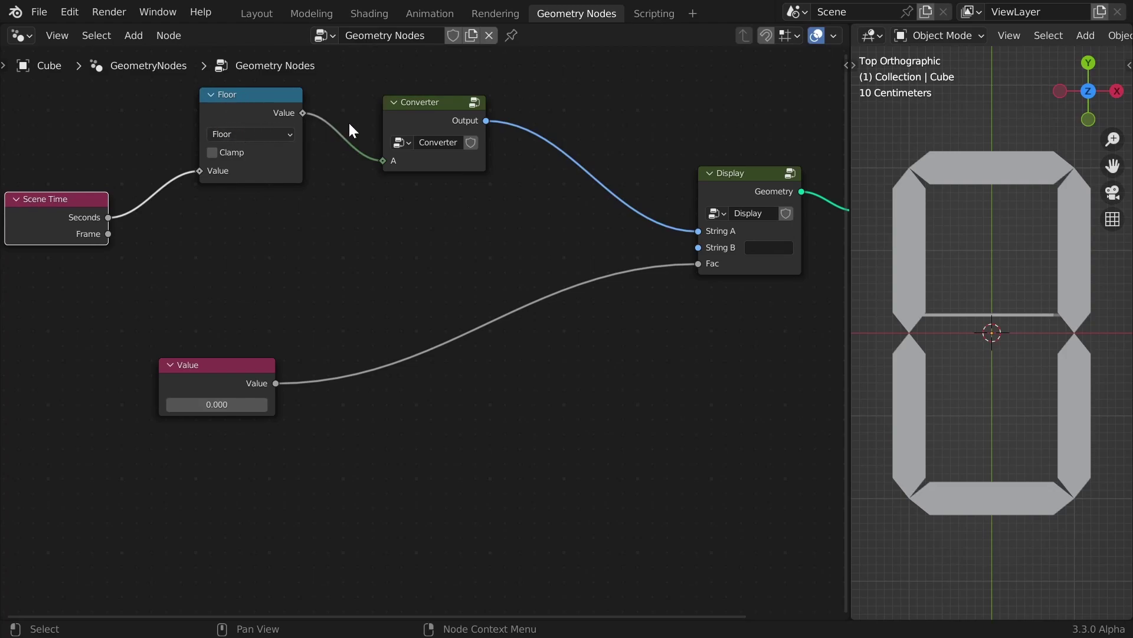
{"action": "left_click_drag", "start_coordinate": [415, 120], "coordinate": [420, 116]}
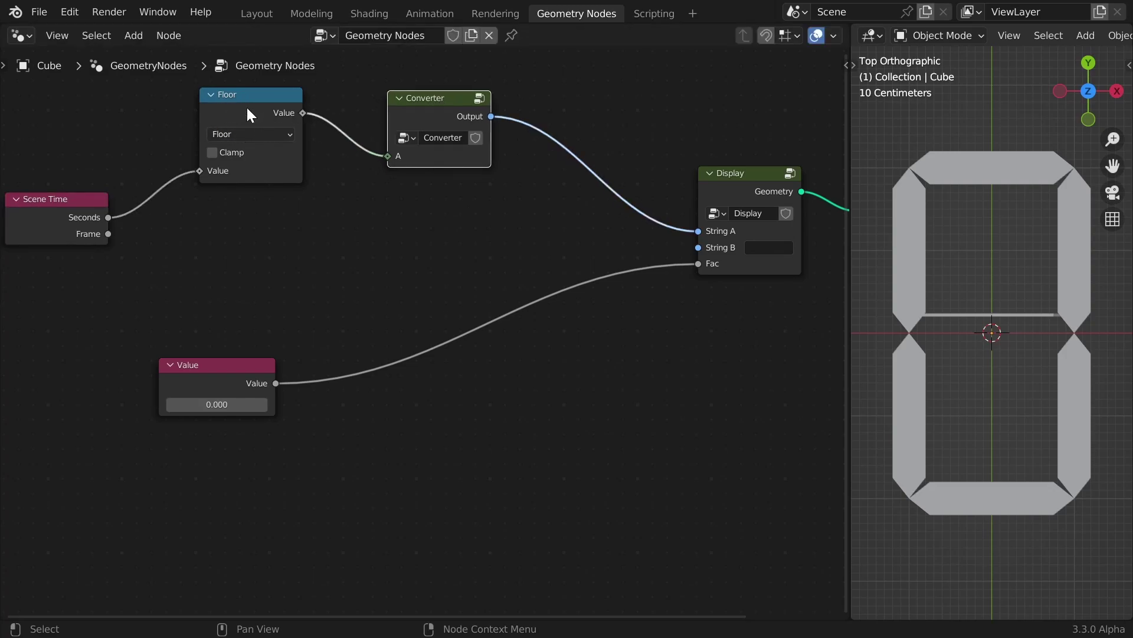
Duplicate Floor as an Add node linking Floor's output to Display's String B, and set its added value to 1.000
{"action": "left_click", "coordinate": [247, 108]}
{"action": "key", "text": "shift+d"}
{"action": "left_click", "coordinate": [366, 237]}
{"action": "left_click_drag", "start_coordinate": [348, 214], "coordinate": [384, 215]}
{"action": "right_click_drag", "start_coordinate": [288, 148], "coordinate": [370, 243], "text": "alt"}
{"action": "left_click_drag", "start_coordinate": [394, 218], "coordinate": [547, 219]}
{"action": "key", "text": "BackSpace"}
{"action": "left_click_drag", "start_coordinate": [692, 245], "coordinate": [693, 247]}
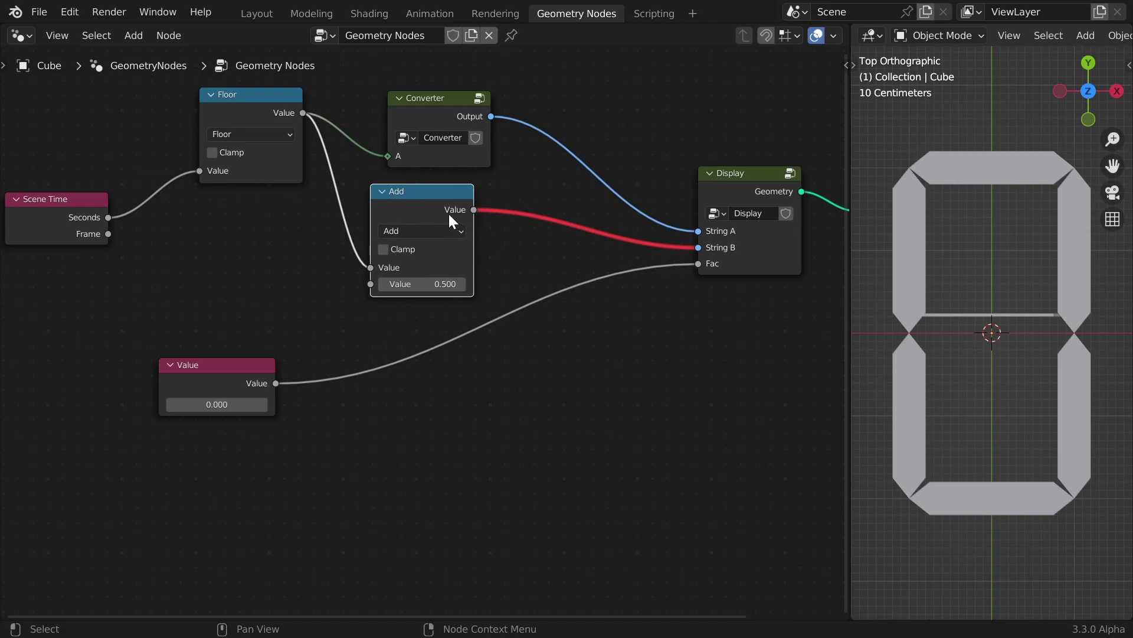
{"action": "left_click", "coordinate": [428, 283]}
{"action": "key", "text": "Return"}
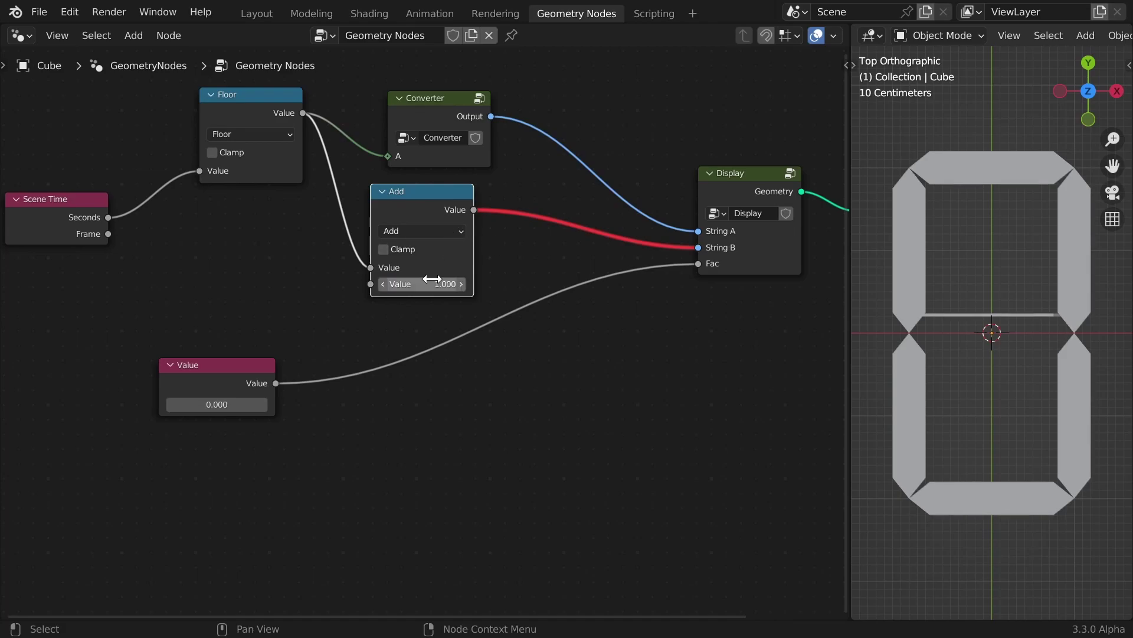
Insert a copy of the Converter group between Add and String B, and play the animation to check the digits
{"action": "key", "text": "shift+d"}
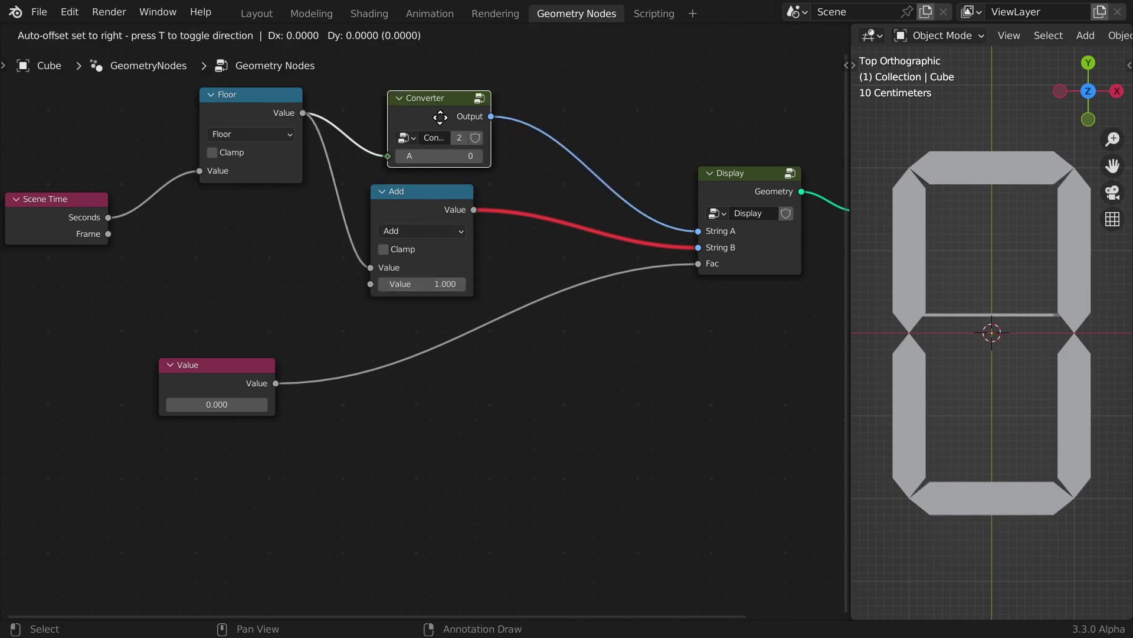
{"action": "left_click", "coordinate": [586, 269]}
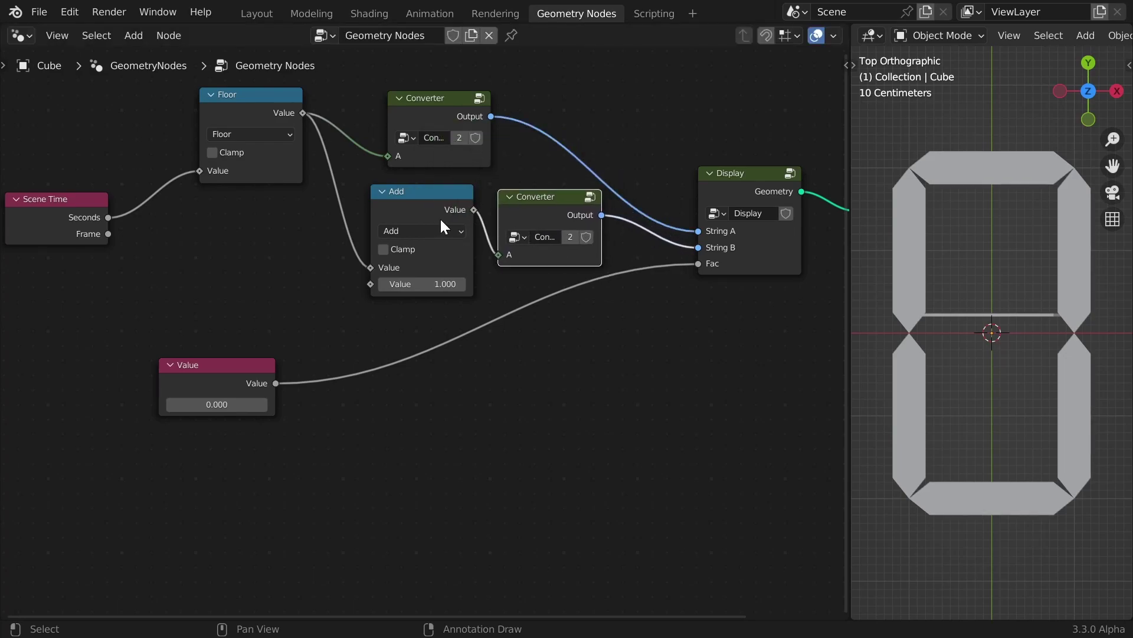
{"action": "key", "text": "space"}
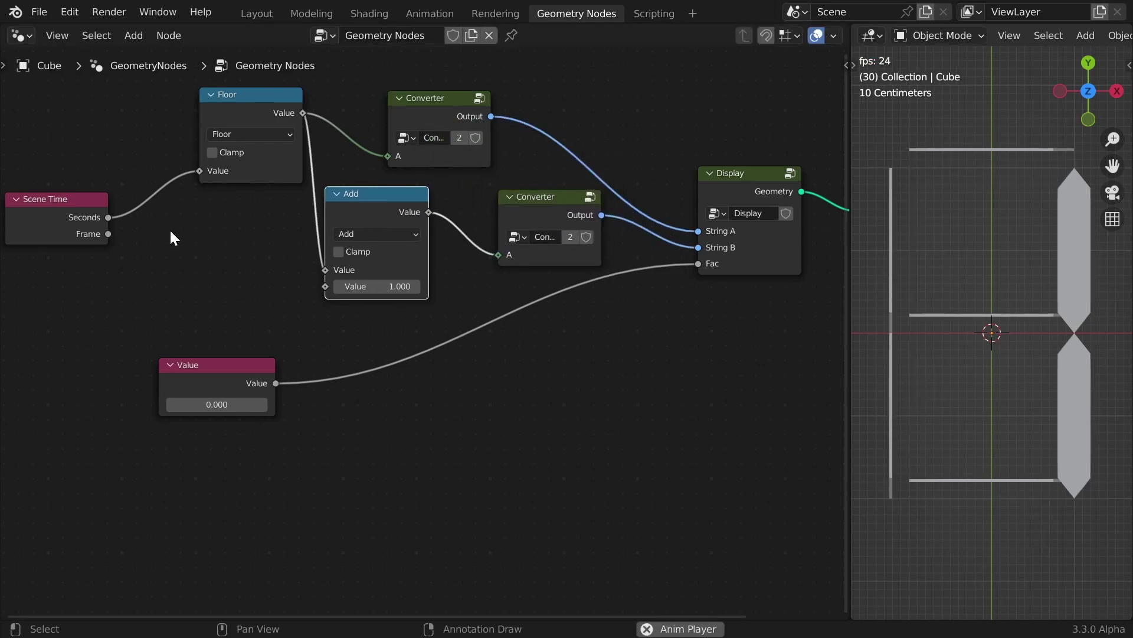
{"action": "middle_click_drag", "start_coordinate": [972, 408], "coordinate": [949, 378]}
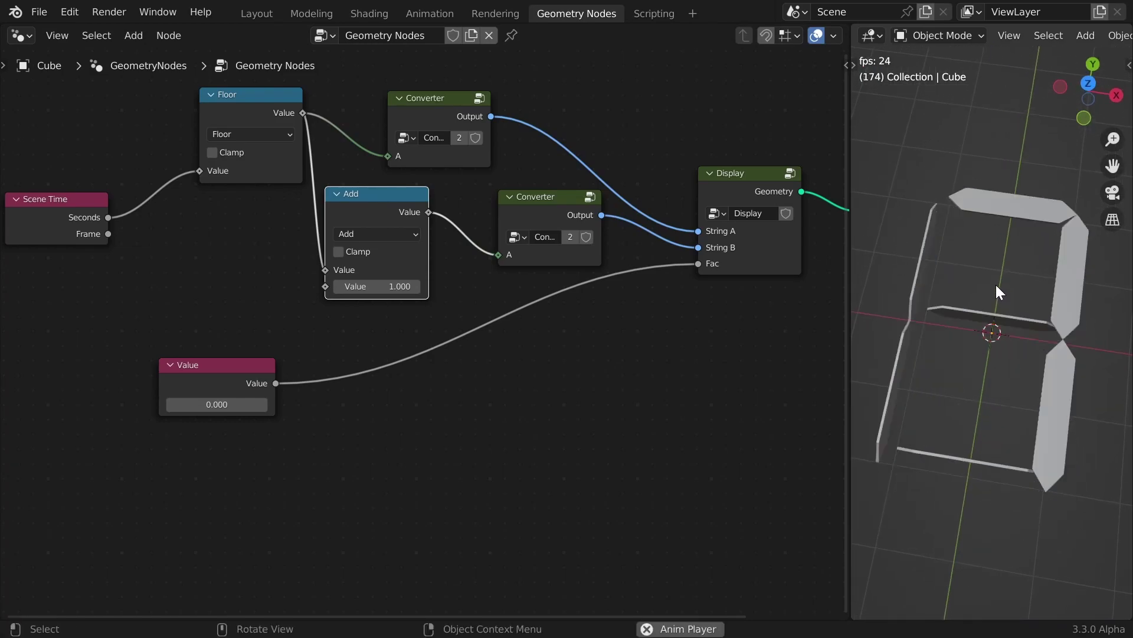
{"action": "key", "text": "Escape"}
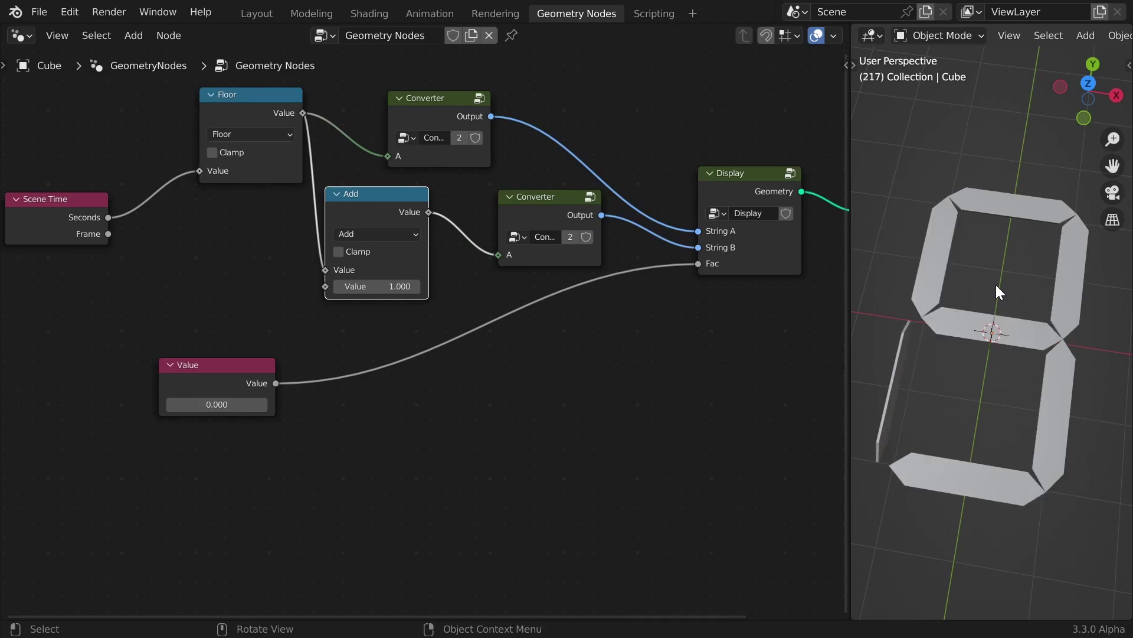
Replace the Value node with a Modulo math node taking Scene Time's Seconds and feeding Display's Fac
{"action": "middle_click_drag", "start_coordinate": [446, 353], "coordinate": [459, 348]}
{"action": "left_click", "coordinate": [241, 367]}
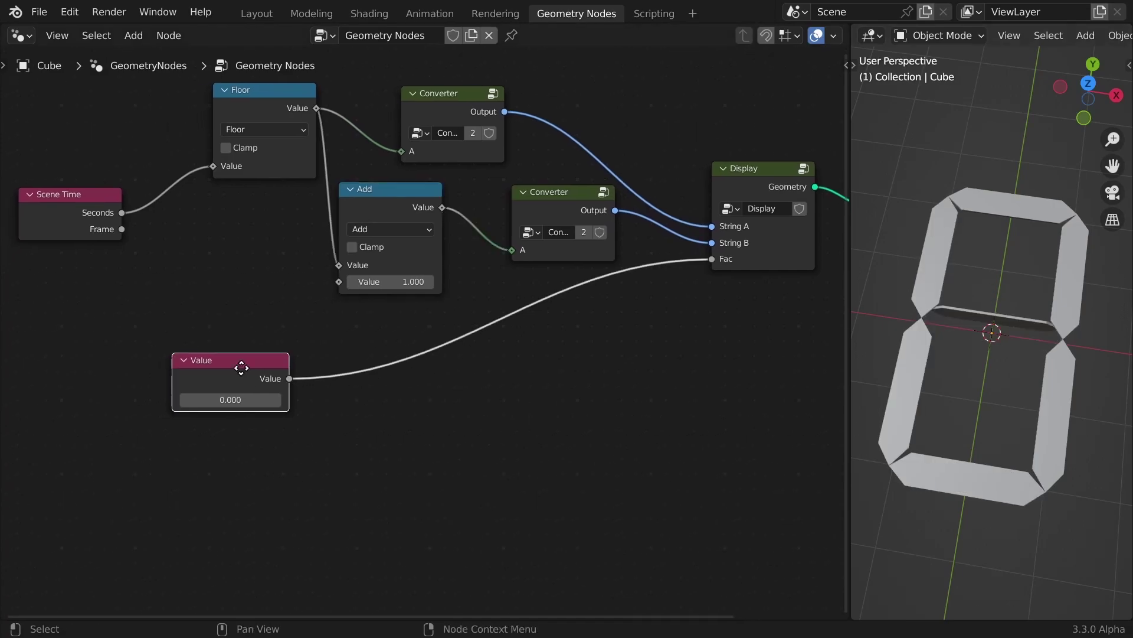
{"action": "key", "text": "x"}
{"action": "left_click_drag", "start_coordinate": [121, 213], "coordinate": [340, 362]}
{"action": "type", "text": "mod"}
{"action": "key", "text": "Return"}
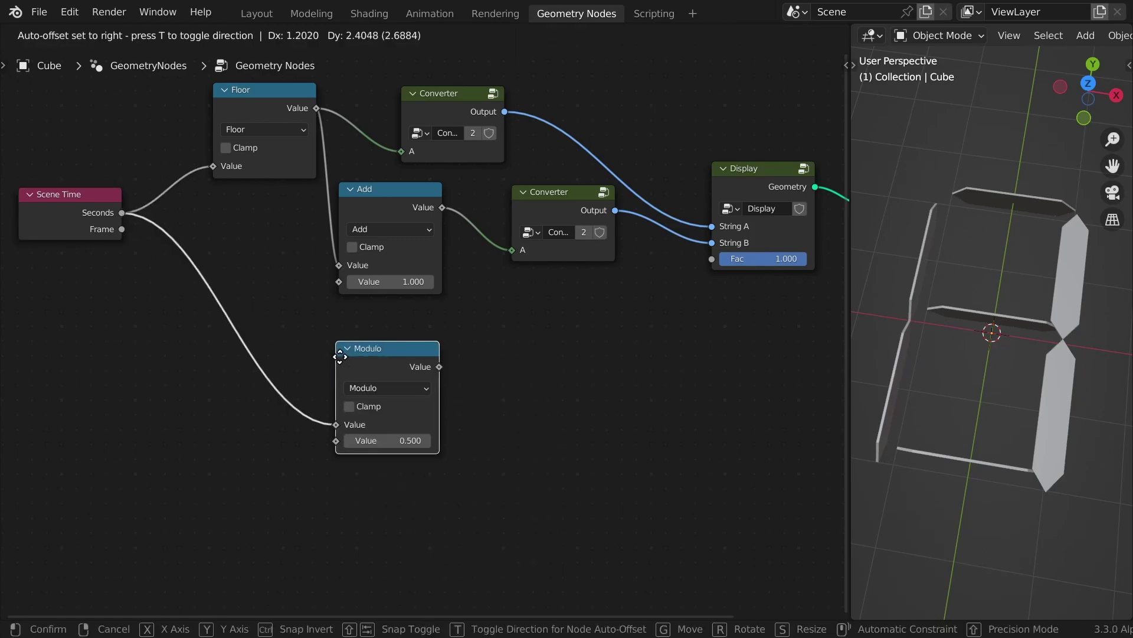
{"action": "left_click", "coordinate": [344, 326]}
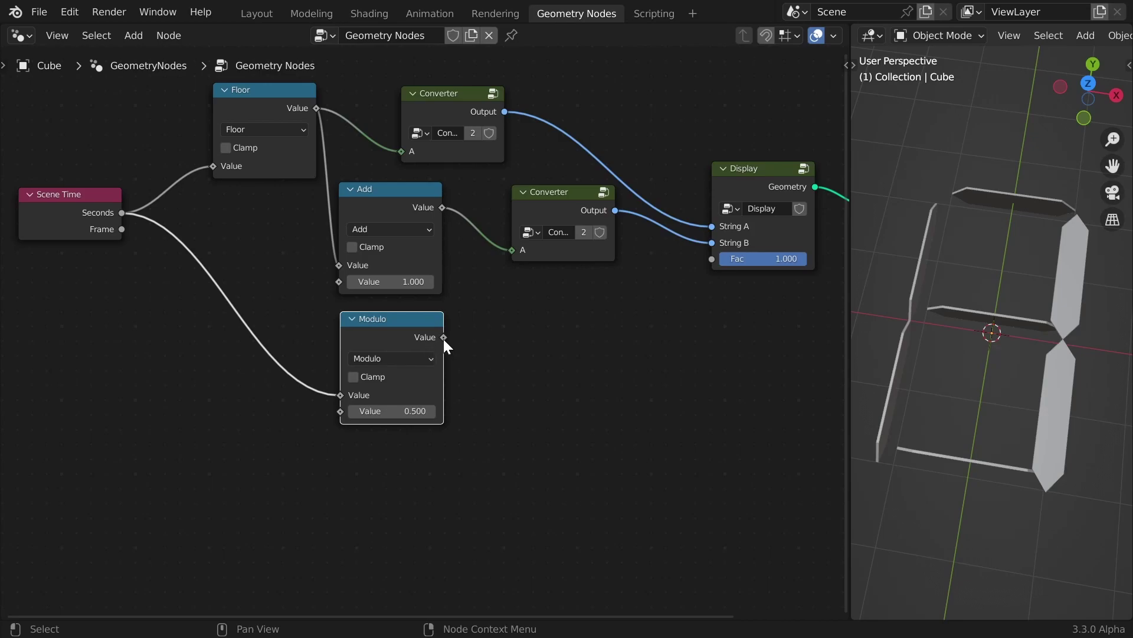
{"action": "left_click_drag", "start_coordinate": [444, 339], "coordinate": [707, 257]}
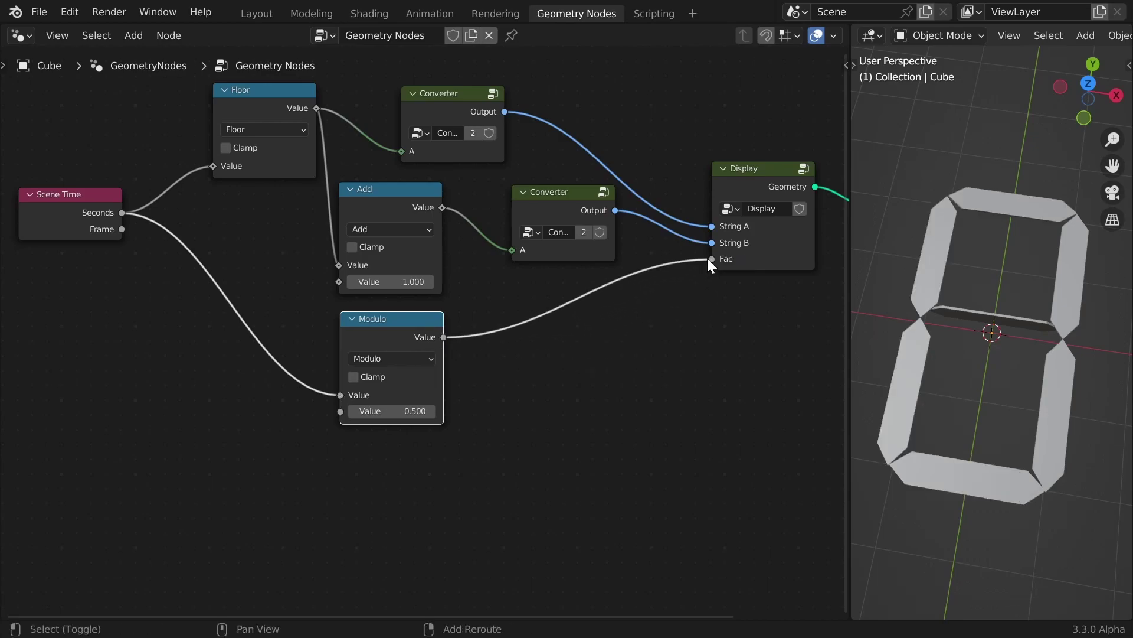
Preview the animation, set the Modulo node's second value to 1.000, and place the node just below Add
{"action": "key", "text": "space"}
{"action": "middle_click_drag", "start_coordinate": [1000, 307], "coordinate": [1016, 326]}
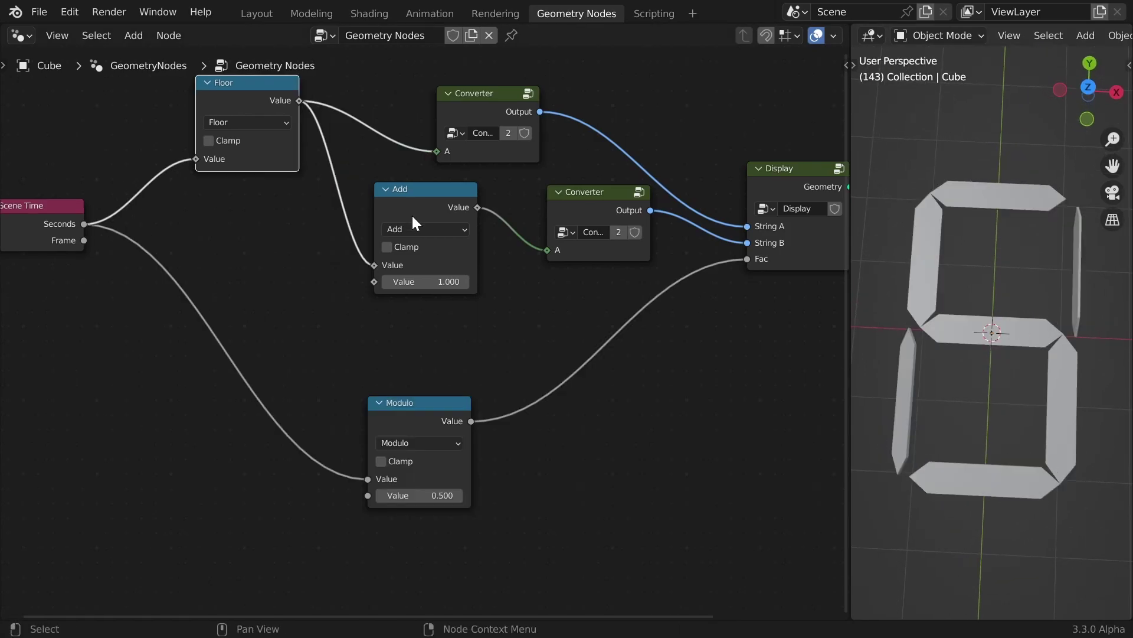
{"action": "left_click", "coordinate": [432, 495]}
{"action": "type", "text": "1"}
{"action": "key", "text": "Return"}
{"action": "left_click", "coordinate": [411, 405]}
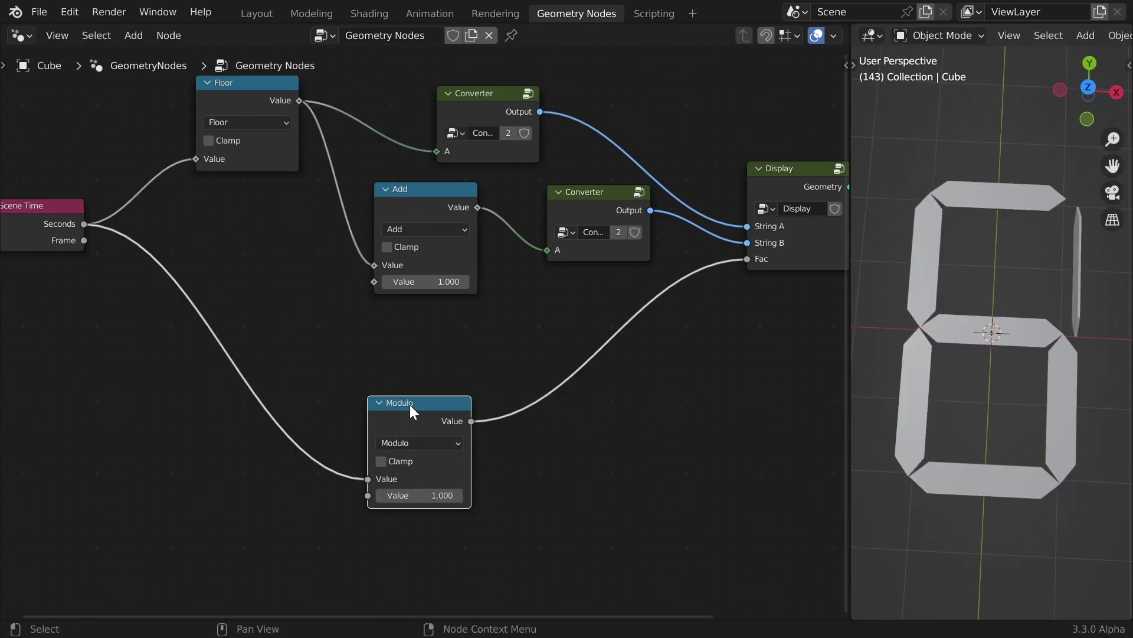
{"action": "left_click_drag", "start_coordinate": [412, 405], "coordinate": [414, 347]}
Play the animation from the first frame and examine the digit transitions
{"action": "key", "text": "shift+Left"}
{"action": "key", "text": "space"}
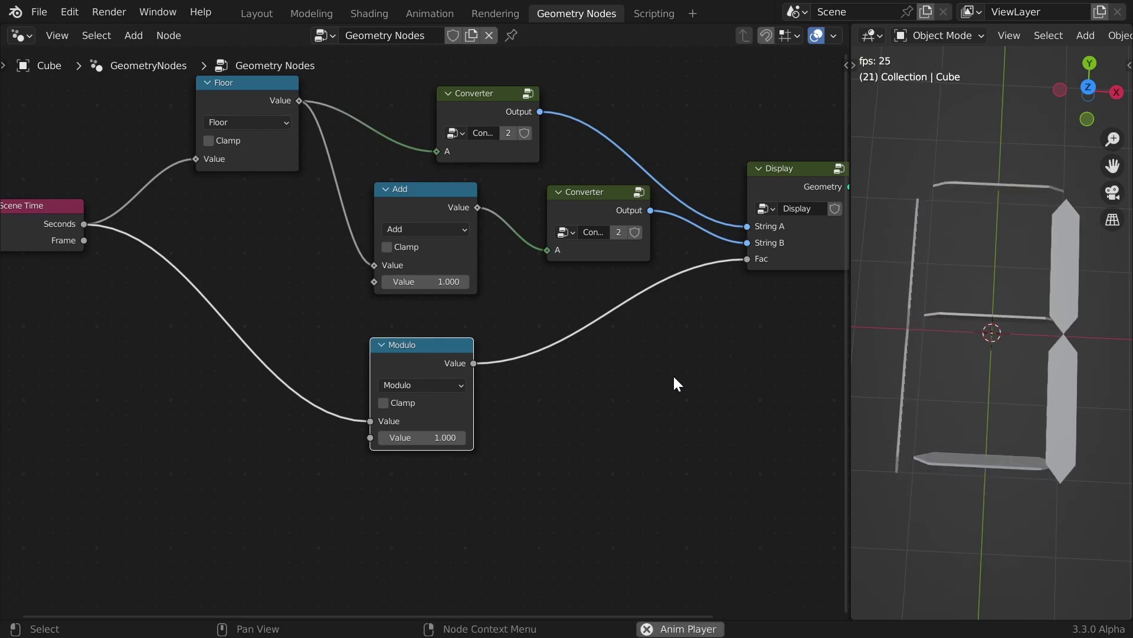
{"action": "middle_click_drag", "start_coordinate": [1067, 379], "coordinate": [1068, 388], "text": "alt"}
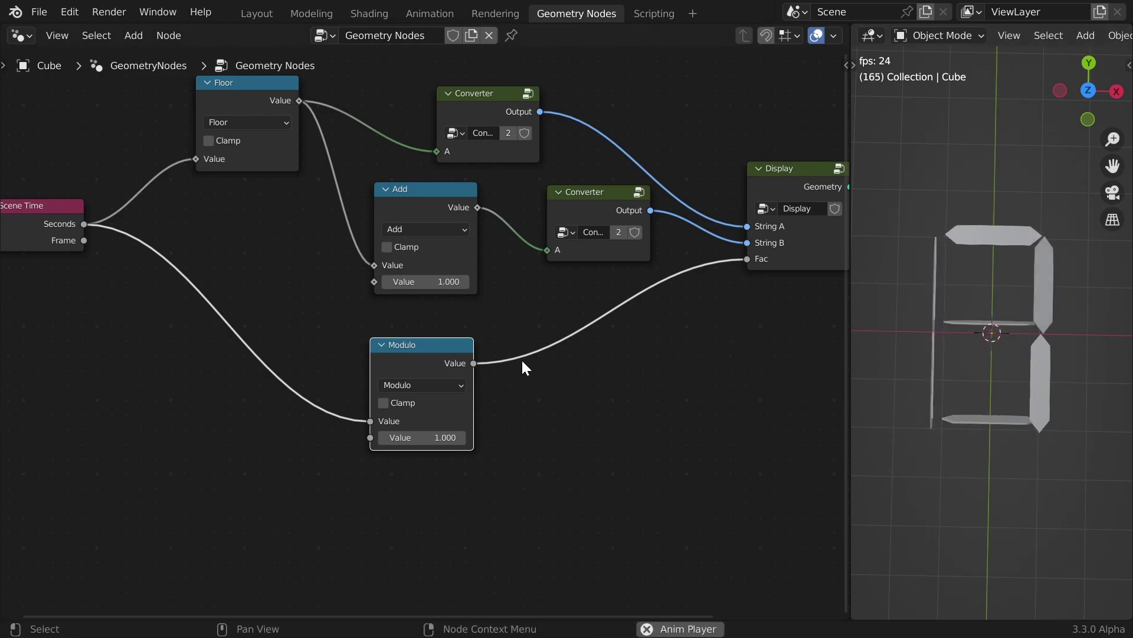
Move Modulo farther left and insert a Float Curve node between it and Display's Fac input
{"action": "left_click_drag", "start_coordinate": [435, 367], "coordinate": [323, 369]}
{"action": "key", "text": "shift+a"}
{"action": "type", "text": "f"}
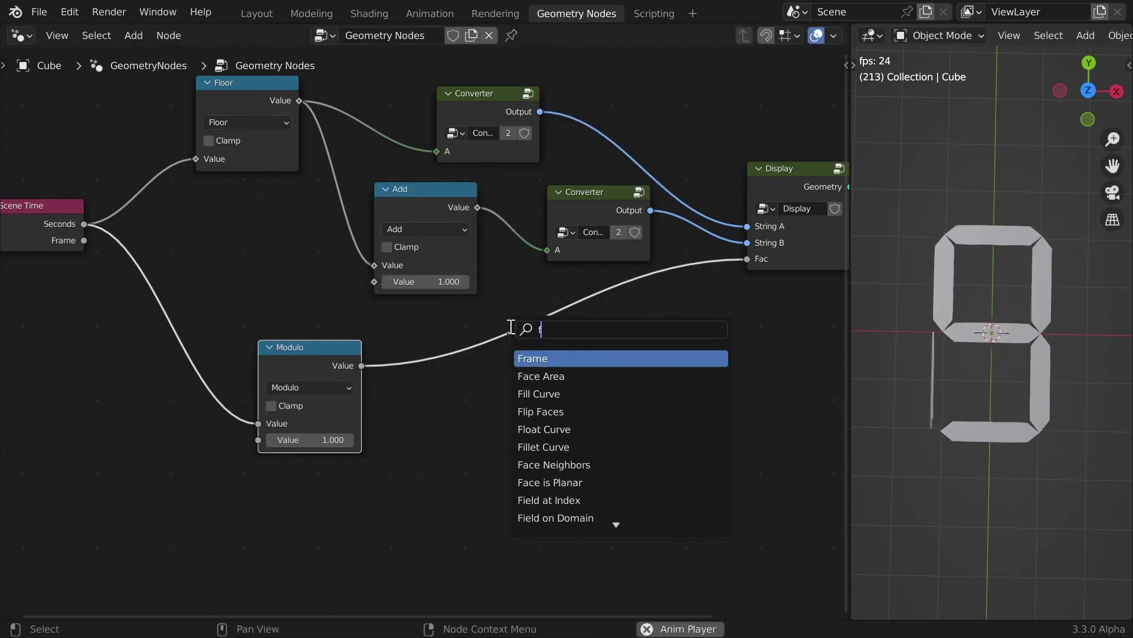
{"action": "type", "text": "loat"}
{"action": "key", "text": "Return"}
{"action": "left_click", "coordinate": [484, 320]}
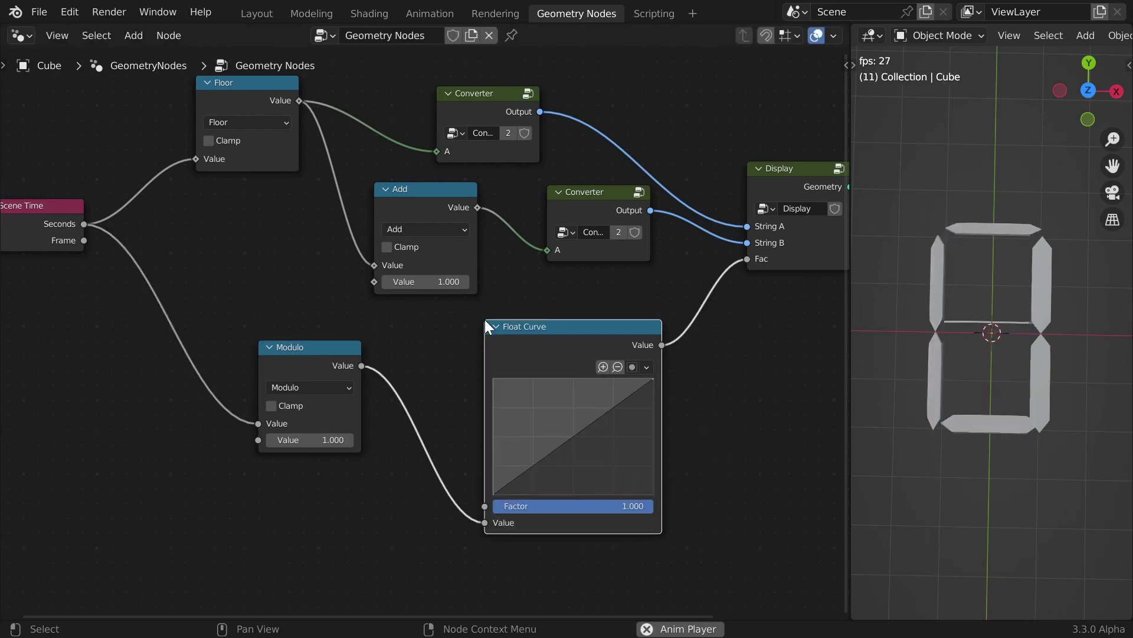
Shape the Float Curve with a zero-height point a quarter of the way along and a point at 0.7500, 1.0000
{"action": "left_click_drag", "start_coordinate": [533, 466], "coordinate": [533, 494], "text": "ctrl"}
{"action": "left_click_drag", "start_coordinate": [590, 453], "coordinate": [613, 378], "text": "ctrl"}
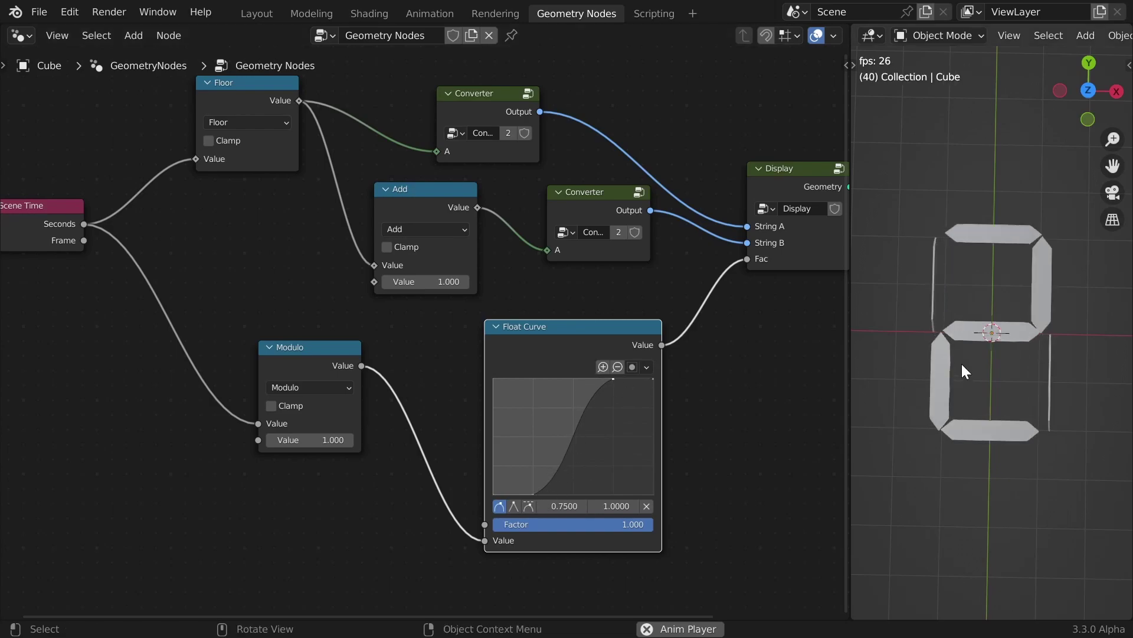
{"action": "middle_click_drag", "start_coordinate": [961, 364], "coordinate": [1029, 327]}
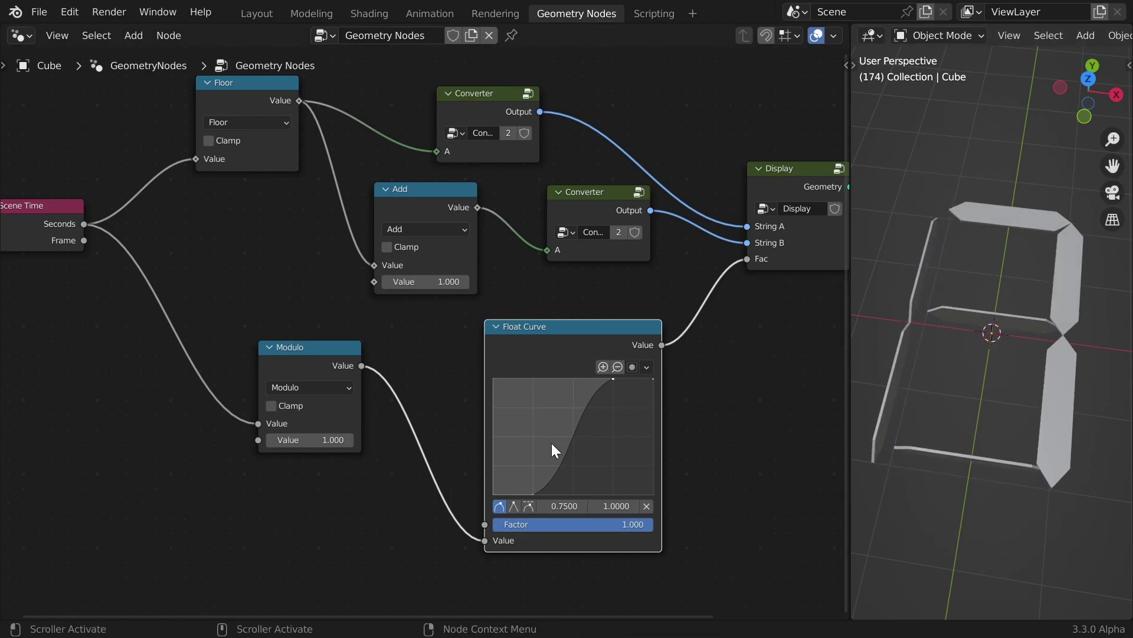
Replace the curve's lower point with one at 0.5000, 0.0000 and replay the animation from the first frame
{"action": "left_click", "coordinate": [646, 506]}
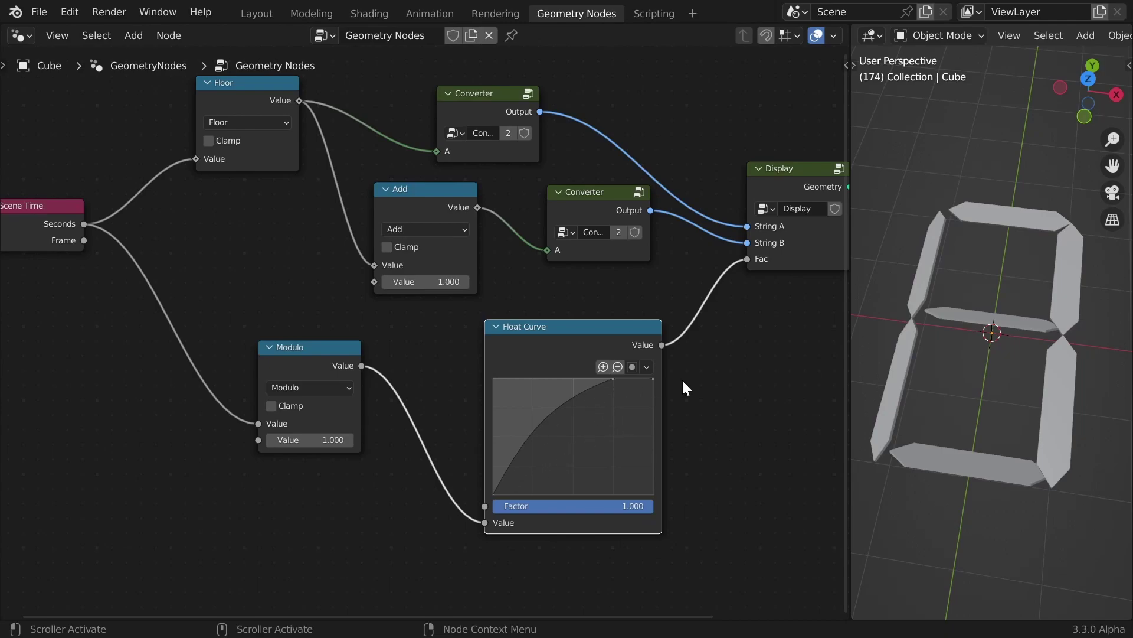
{"action": "key", "text": "space"}
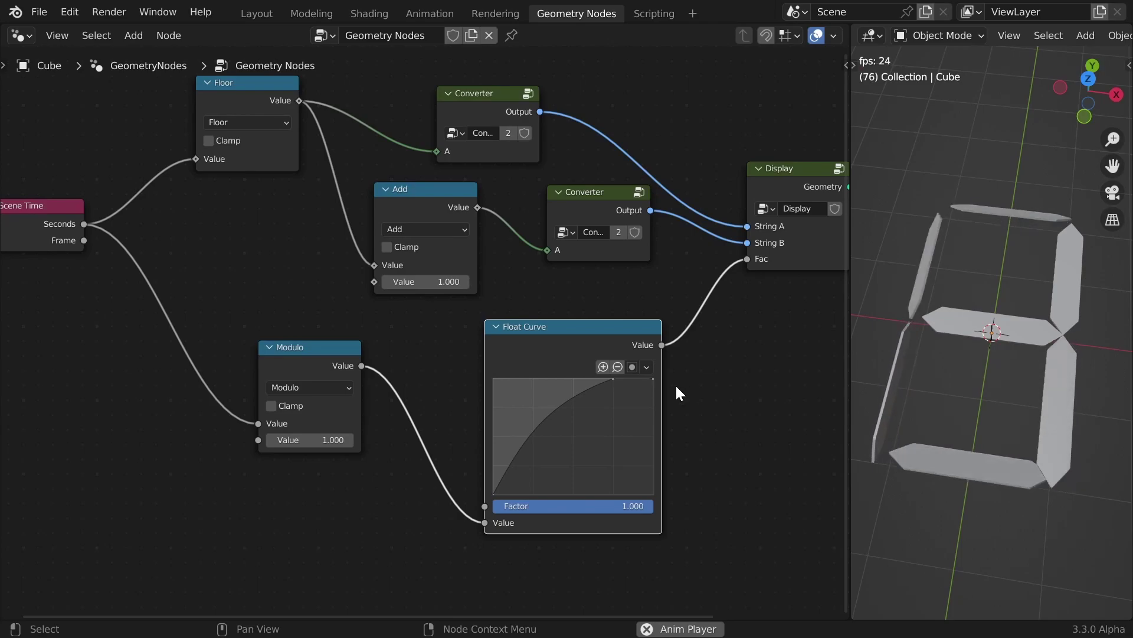
{"action": "key", "text": "space"}
{"action": "left_click_drag", "start_coordinate": [555, 410], "coordinate": [573, 494]}
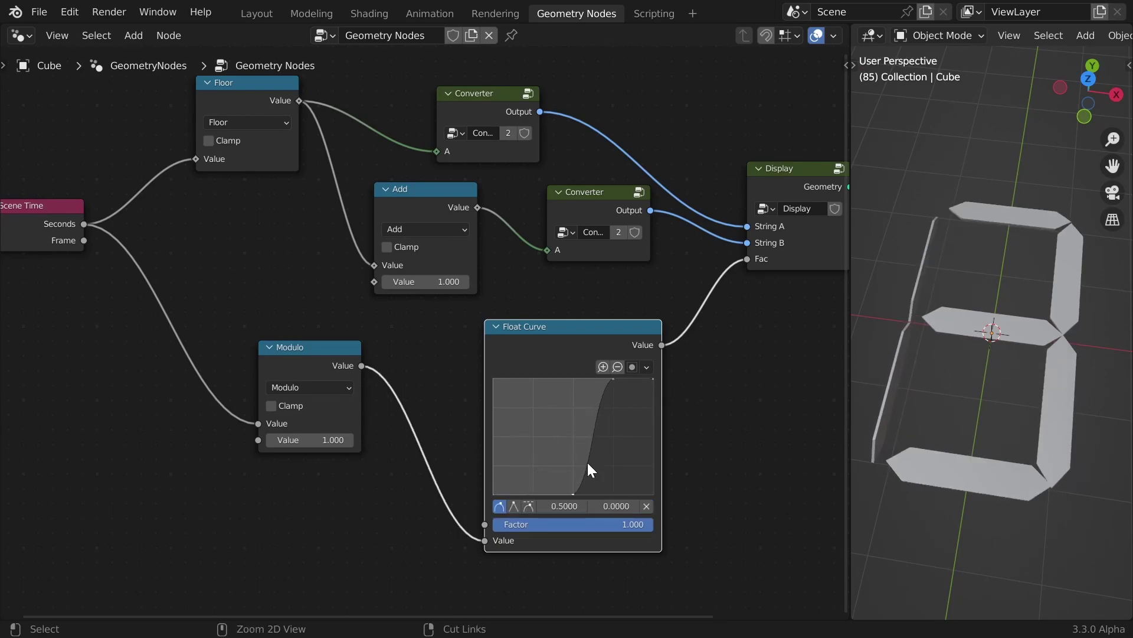
{"action": "key", "text": "shift+Left"}
{"action": "key", "text": "space"}
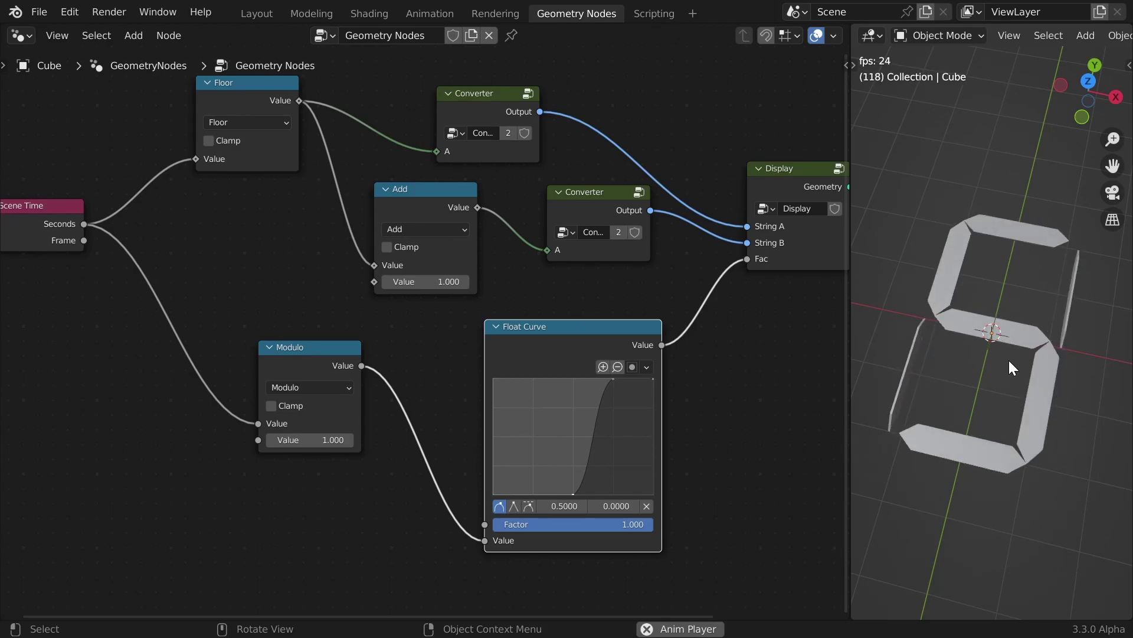
Align the two Converter nodes one above the other between Add and Display, and view the digit from above
{"action": "left_click_drag", "start_coordinate": [588, 204], "coordinate": [549, 217]}
{"action": "left_click", "coordinate": [490, 112]}
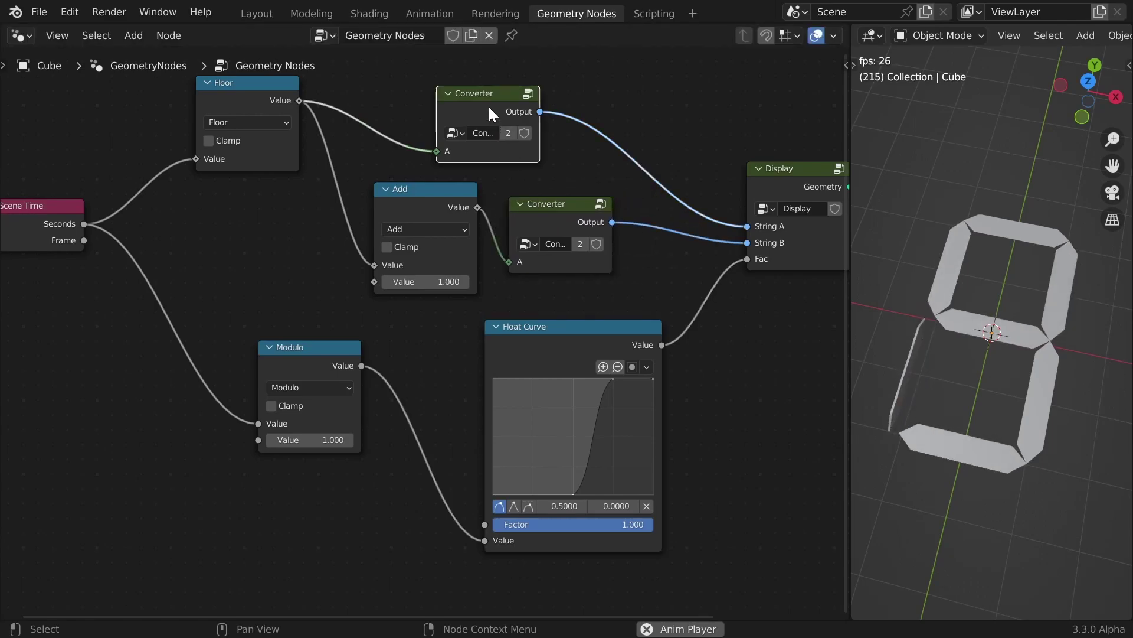
{"action": "left_click_drag", "start_coordinate": [490, 112], "coordinate": [559, 110]}
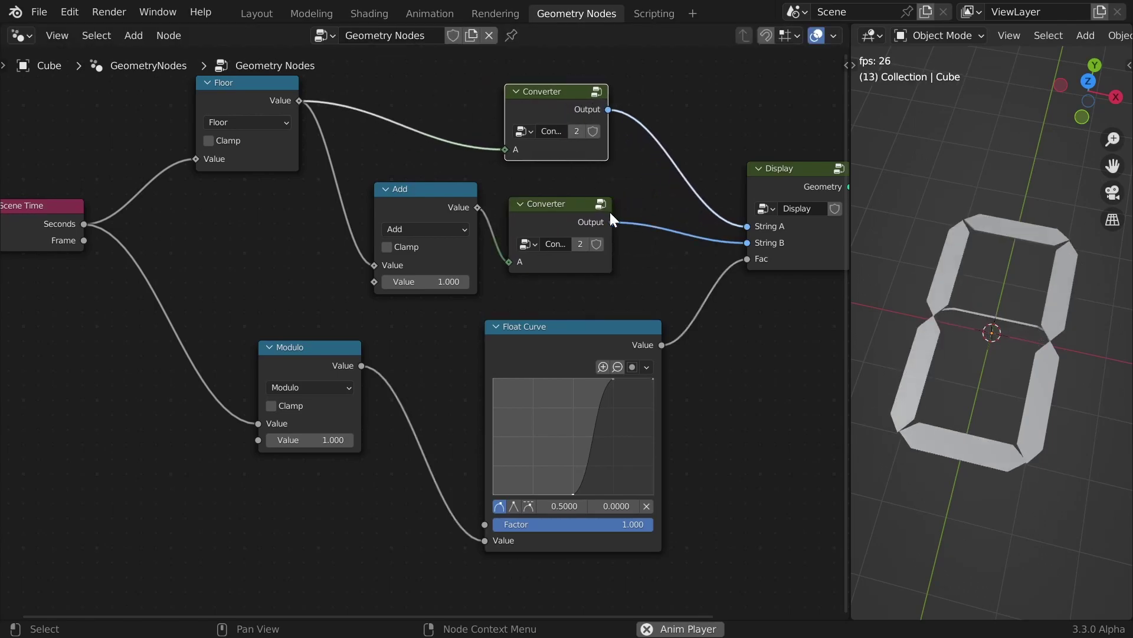
{"action": "left_click", "coordinate": [636, 274]}
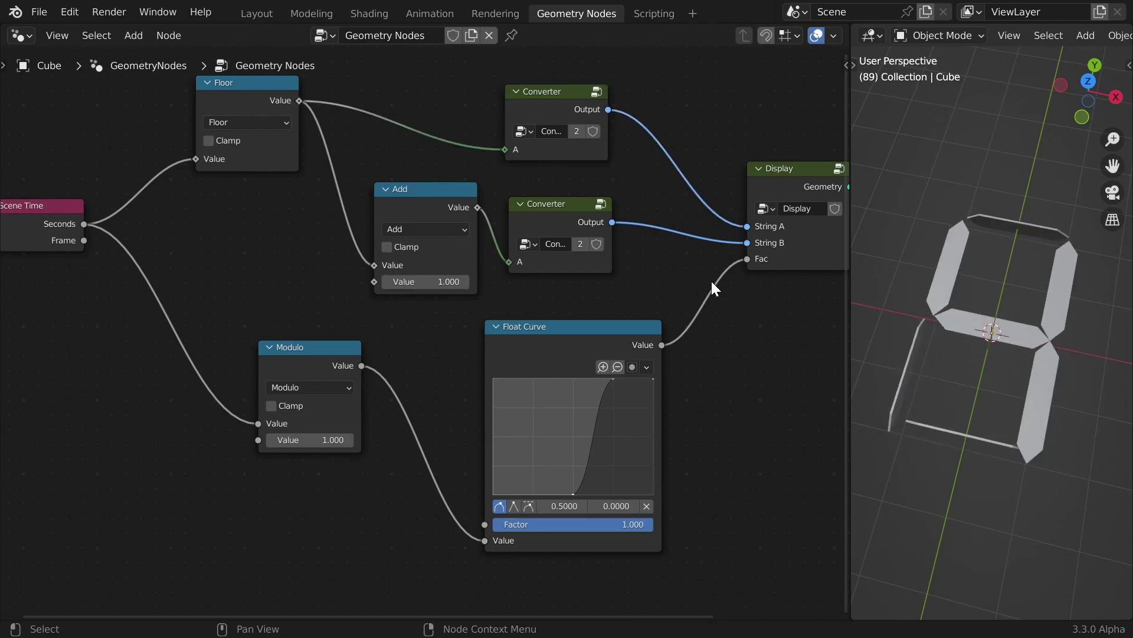
{"action": "middle_click_drag", "start_coordinate": [997, 307], "coordinate": [1053, 381]}
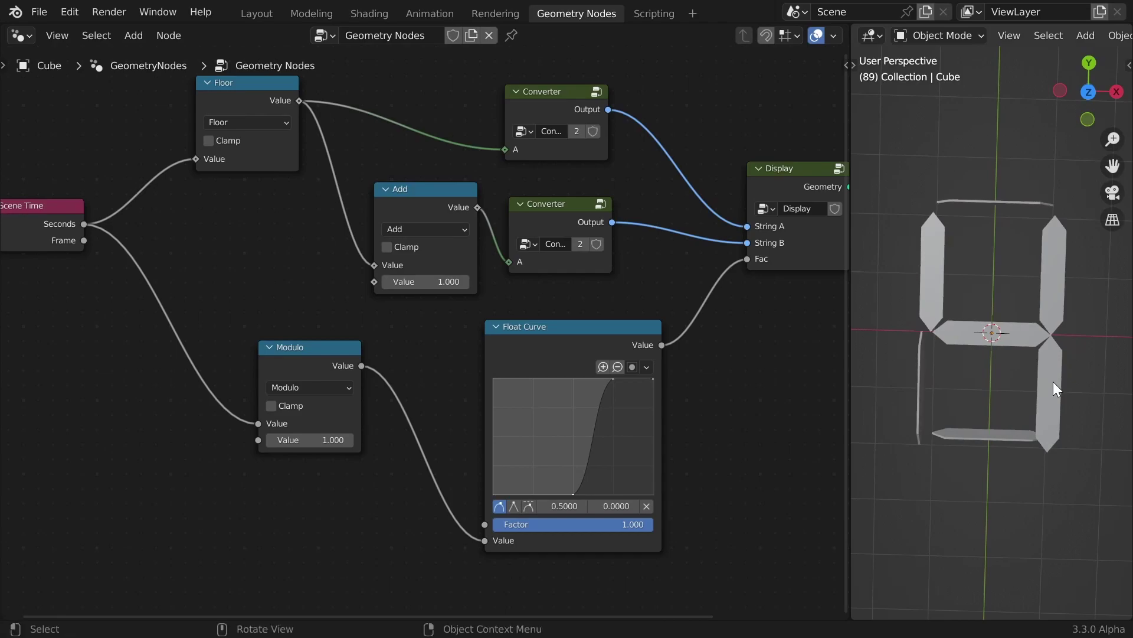